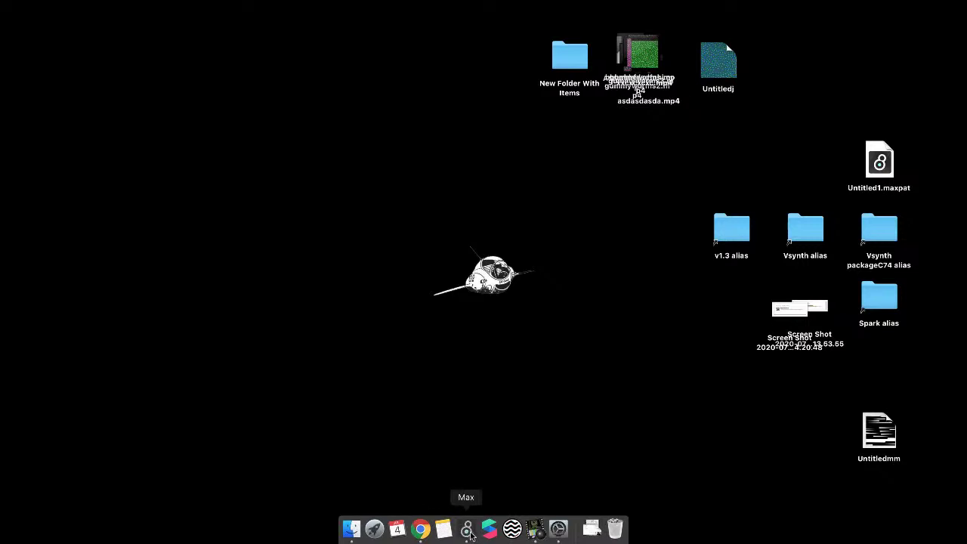
Step: Switch to Max, enlarge the empty patcher window and show its grid
{"action": "left_click", "coordinate": [468, 530]}
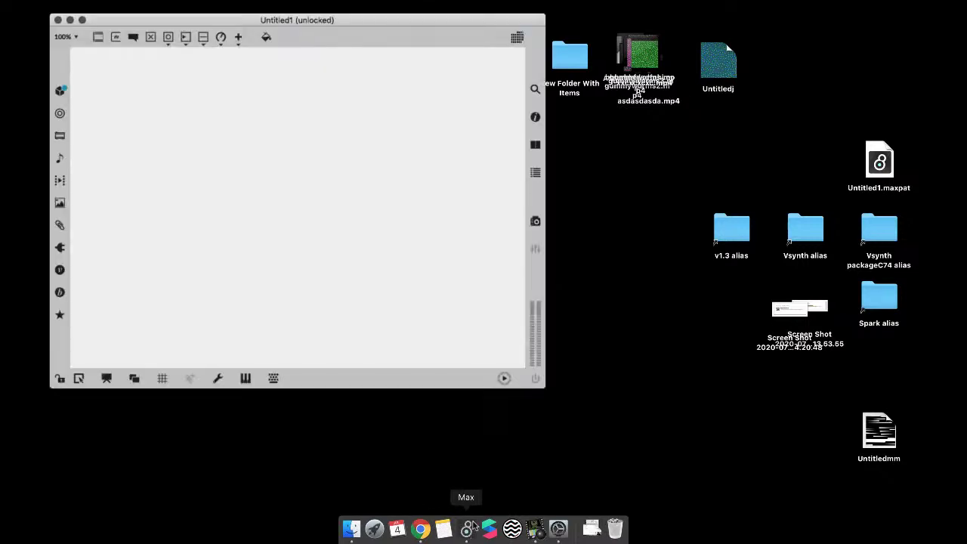
{"action": "left_click", "coordinate": [81, 20]}
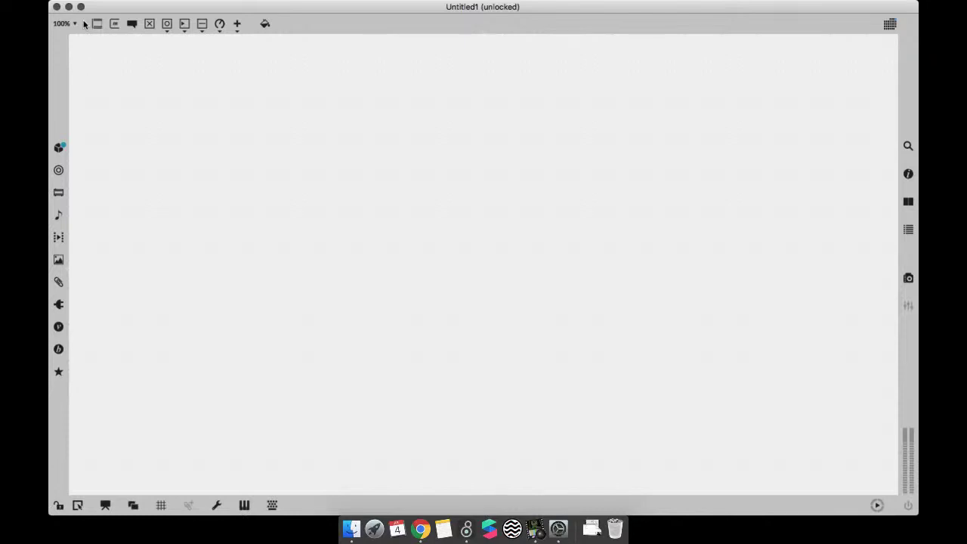
{"action": "left_click", "coordinate": [163, 505]}
Step: Insert Vsynth's Camera Default Patch into the empty patcher
{"action": "right_click", "coordinate": [232, 225]}
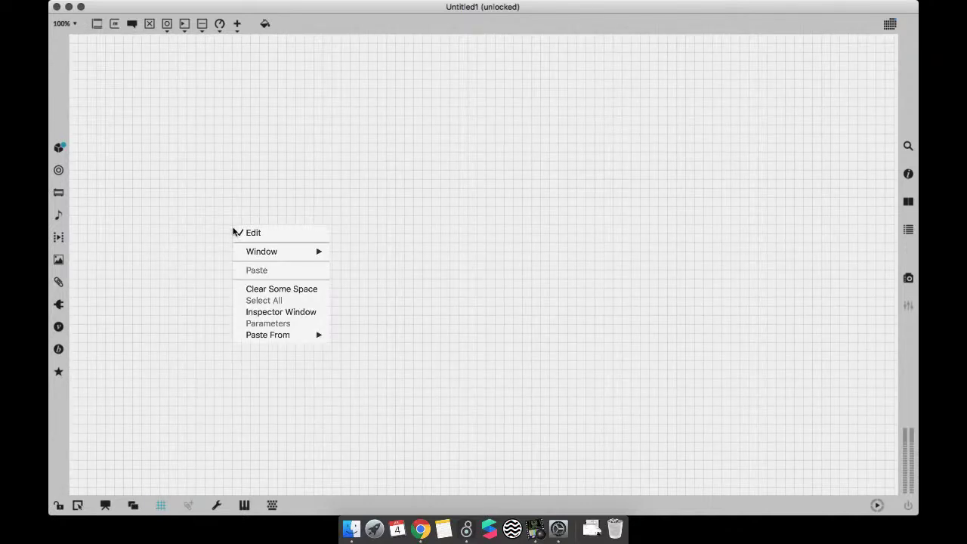
{"action": "mouse_move", "coordinate": [267, 339]}
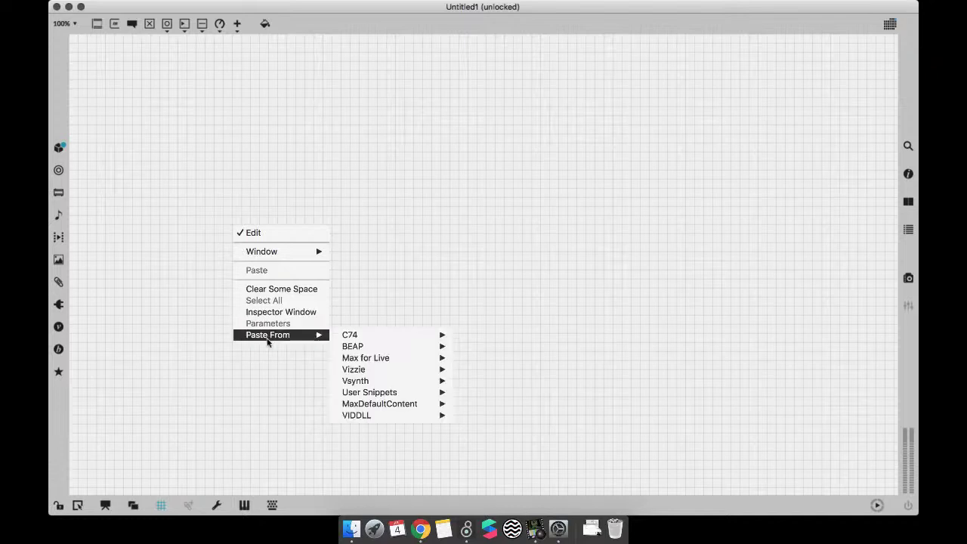
{"action": "mouse_move", "coordinate": [406, 384]}
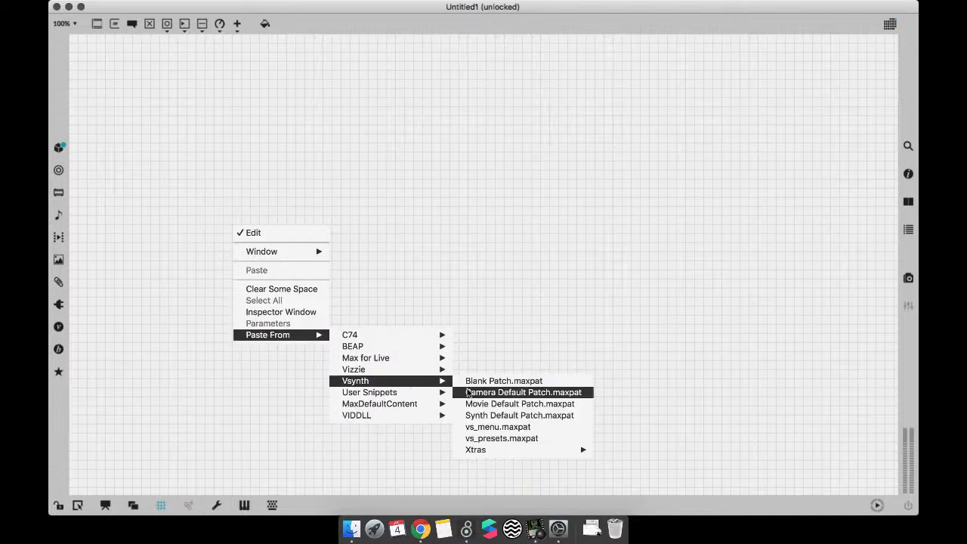
{"action": "left_click", "coordinate": [467, 392]}
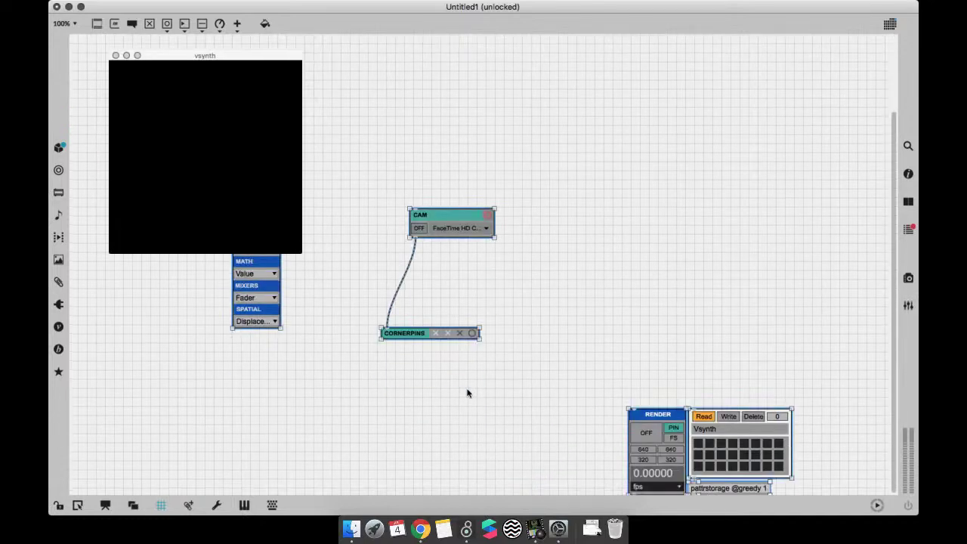
Step: Arrange the patch with the module menu in the upper-left corner, the vsynth output window at the upper right, and the render and preset modules below it
{"action": "scroll", "coordinate": [304, 325], "scroll_direction": "up", "scroll_amount": 3}
{"action": "left_click_drag", "start_coordinate": [255, 321], "coordinate": [96, 150]}
{"action": "scroll", "coordinate": [97, 149], "scroll_direction": "down", "scroll_amount": 2}
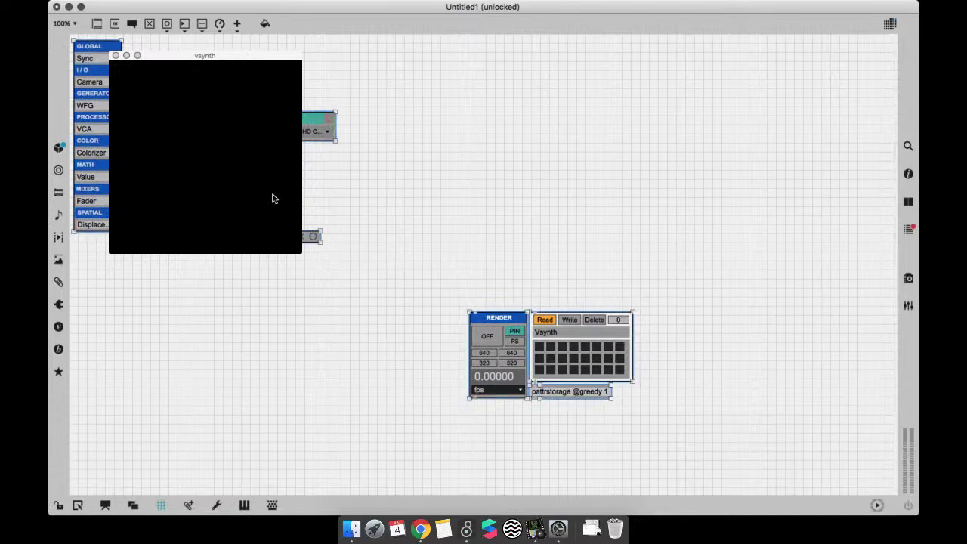
{"action": "left_click_drag", "start_coordinate": [199, 68], "coordinate": [774, 64]}
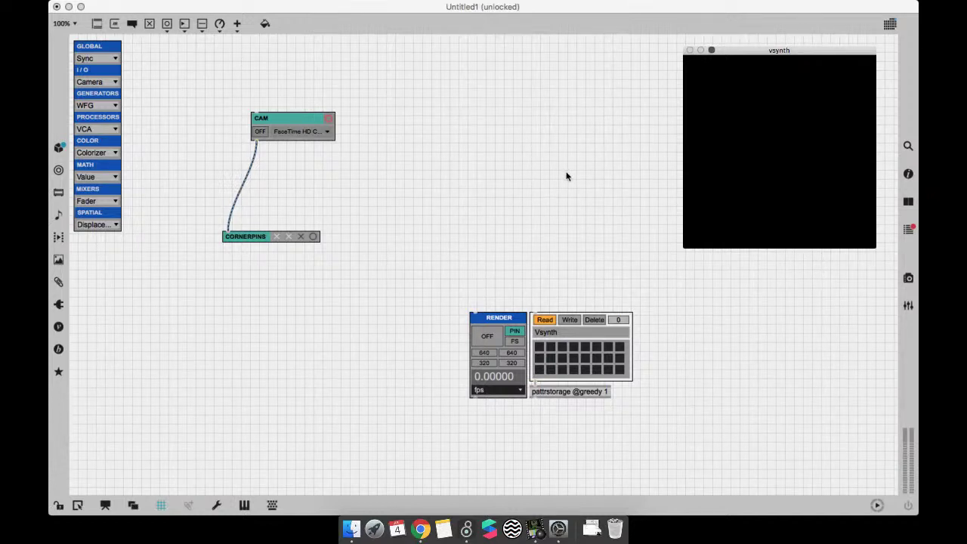
{"action": "left_click", "coordinate": [529, 207]}
{"action": "left_click_drag", "start_coordinate": [455, 225], "coordinate": [626, 440]}
{"action": "left_click_drag", "start_coordinate": [573, 324], "coordinate": [787, 372]}
Step: Turn on the RENDER and CAM modules and enlarge the vsynth output window
{"action": "left_click", "coordinate": [695, 396], "text": "super"}
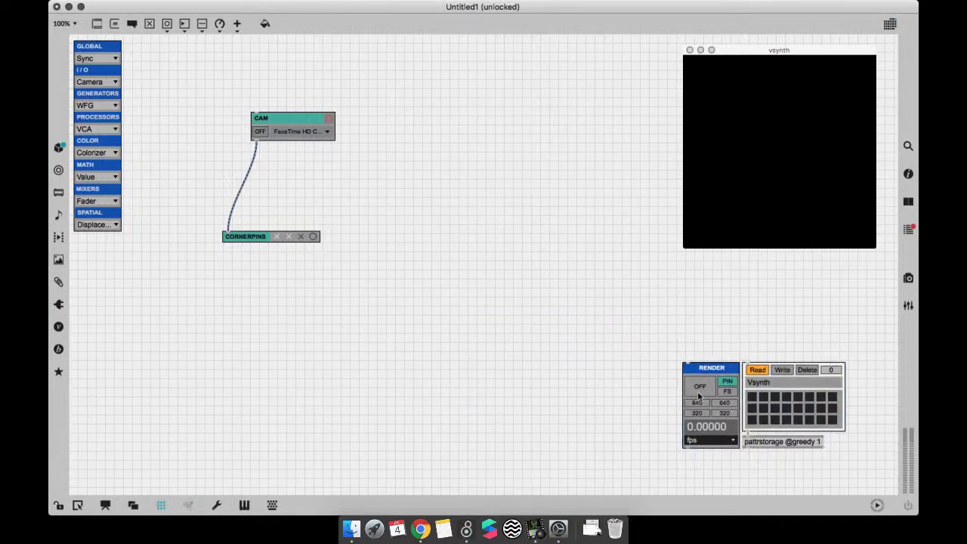
{"action": "left_click", "coordinate": [259, 132]}
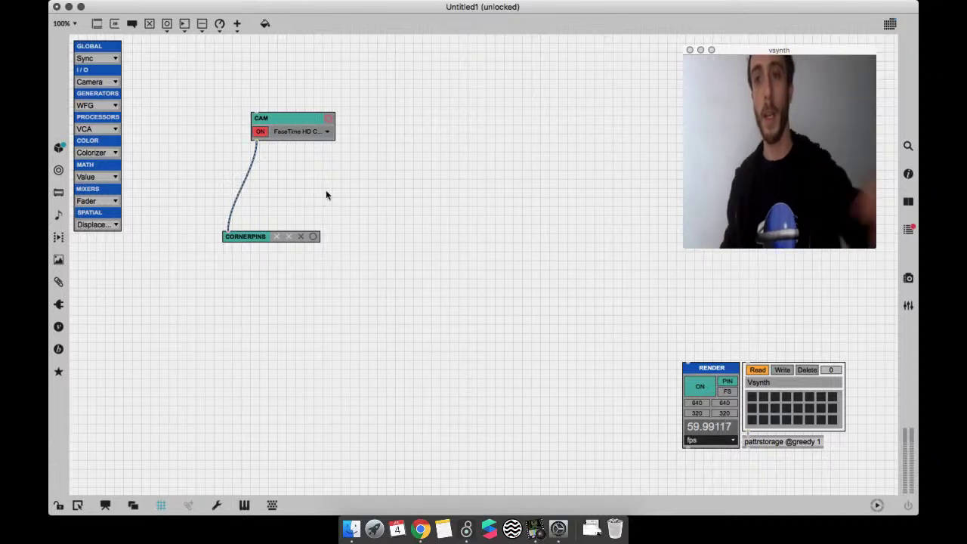
{"action": "left_click", "coordinate": [721, 65]}
{"action": "left_click_drag", "start_coordinate": [687, 248], "coordinate": [593, 265]}
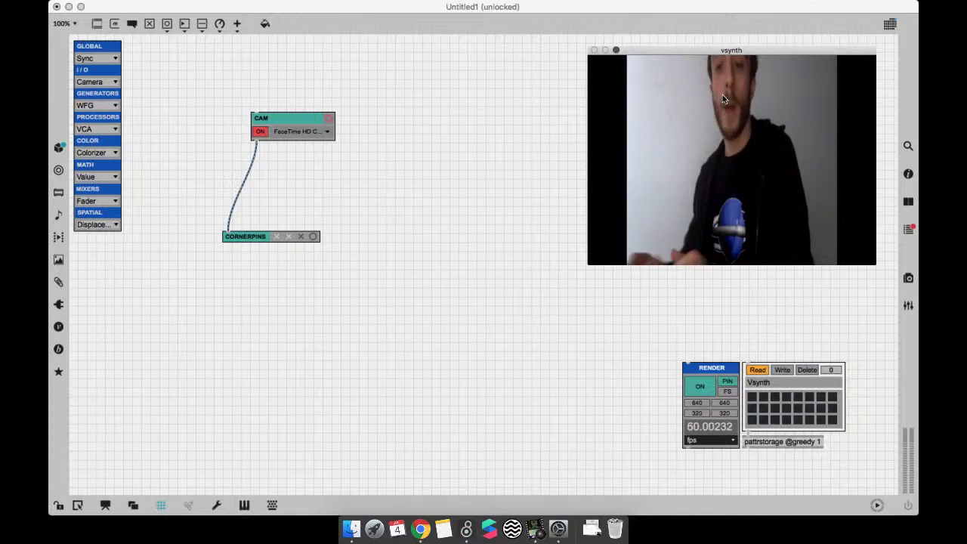
Step: Lock the patch and change the second 640 value in the RENDER module to 360
{"action": "left_click", "coordinate": [568, 343], "text": "super"}
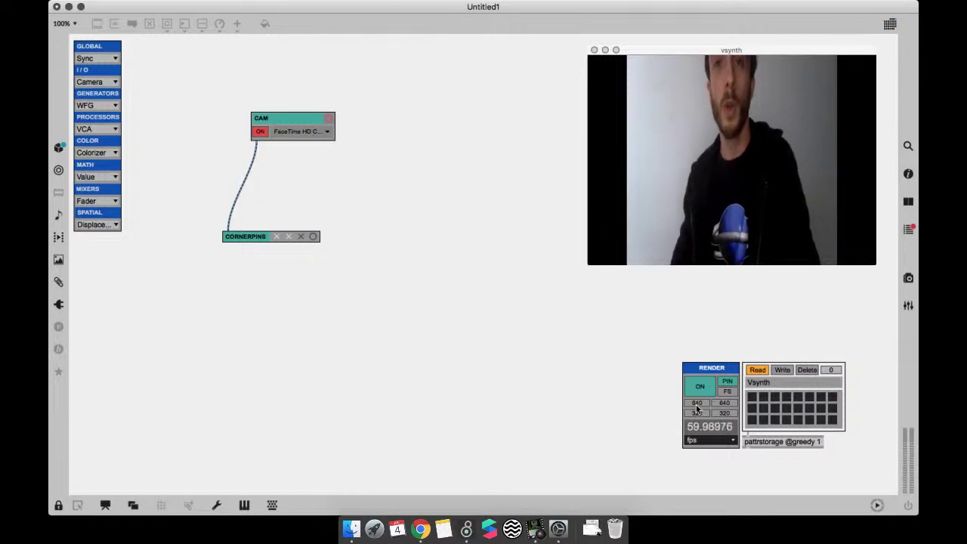
{"action": "left_click", "coordinate": [725, 405]}
{"action": "type", "text": "360"}
{"action": "key", "text": "Return"}
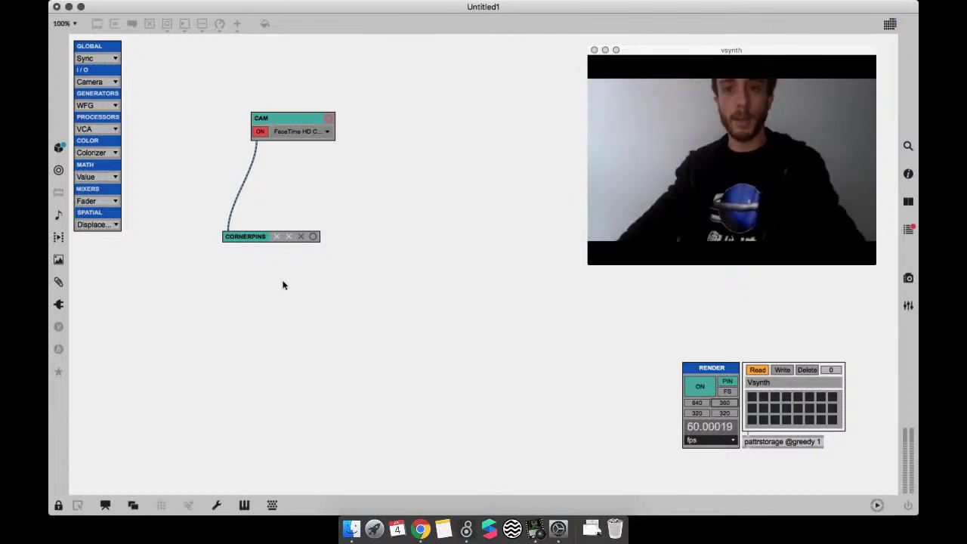
Step: Unlock the patch and insert a Flip & Swap module into the connection between CAM and CORNERPINS
{"action": "key", "text": "super+e"}
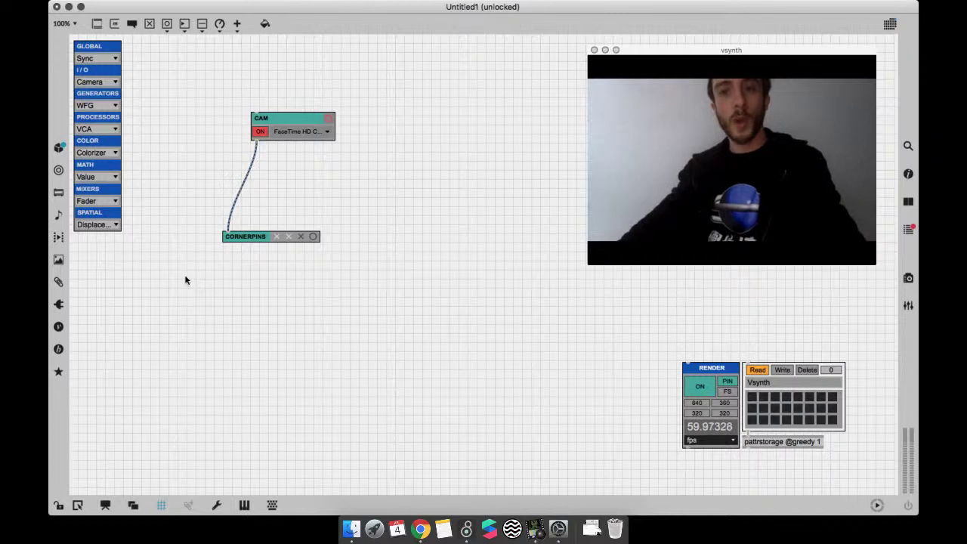
{"action": "left_click", "coordinate": [96, 224]}
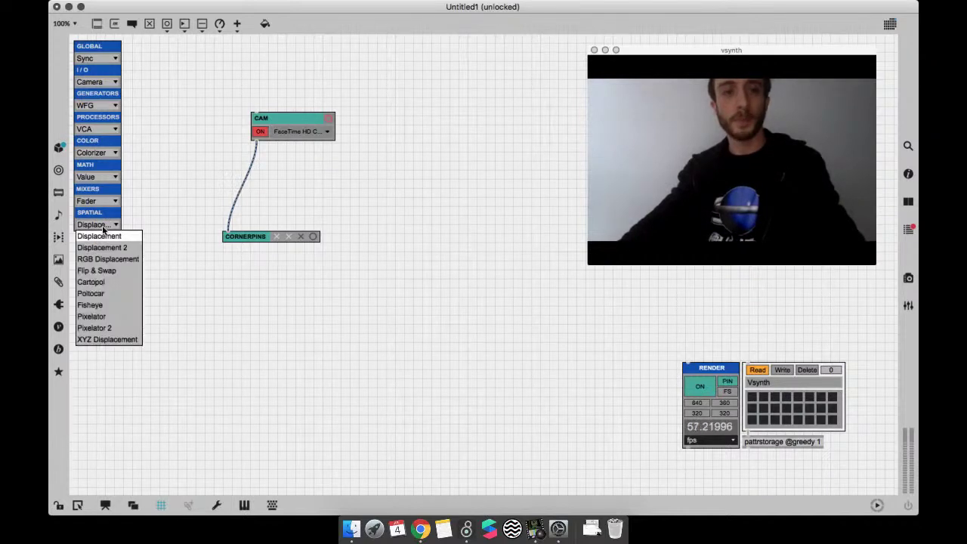
{"action": "left_click", "coordinate": [118, 271]}
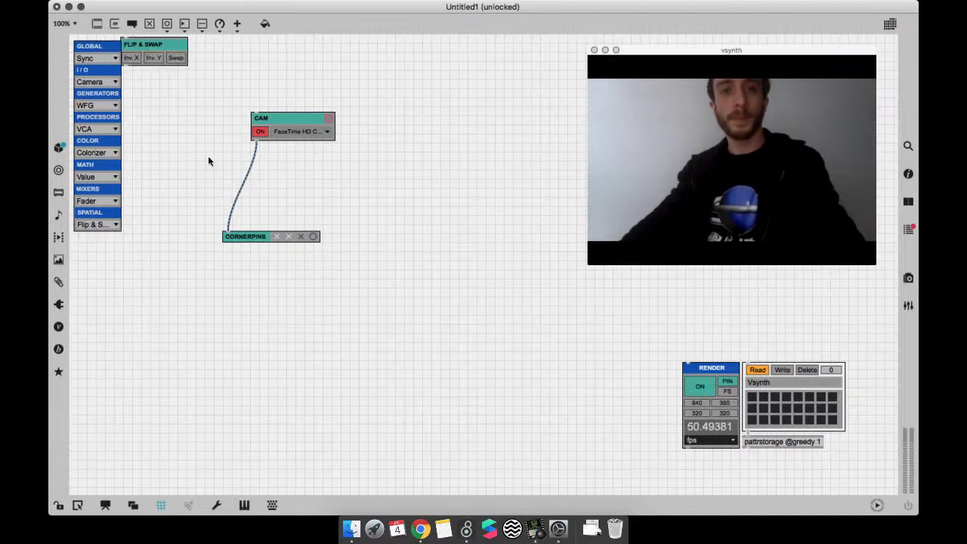
{"action": "left_click_drag", "start_coordinate": [147, 51], "coordinate": [273, 183]}
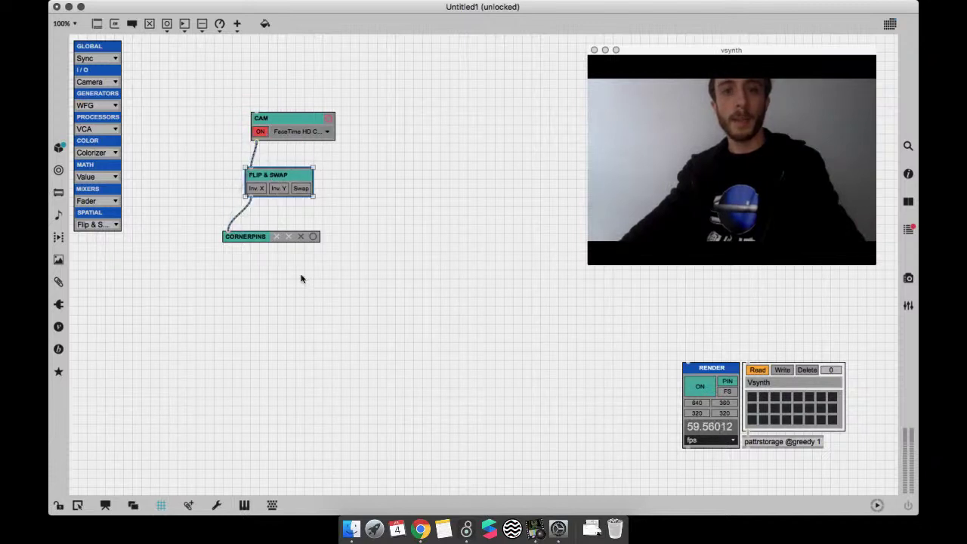
Step: Lock the patch, enable Inv. X on the Flip & Swap module and fit the output window's height to the camera image
{"action": "key", "text": "super+e"}
{"action": "left_click", "coordinate": [257, 188]}
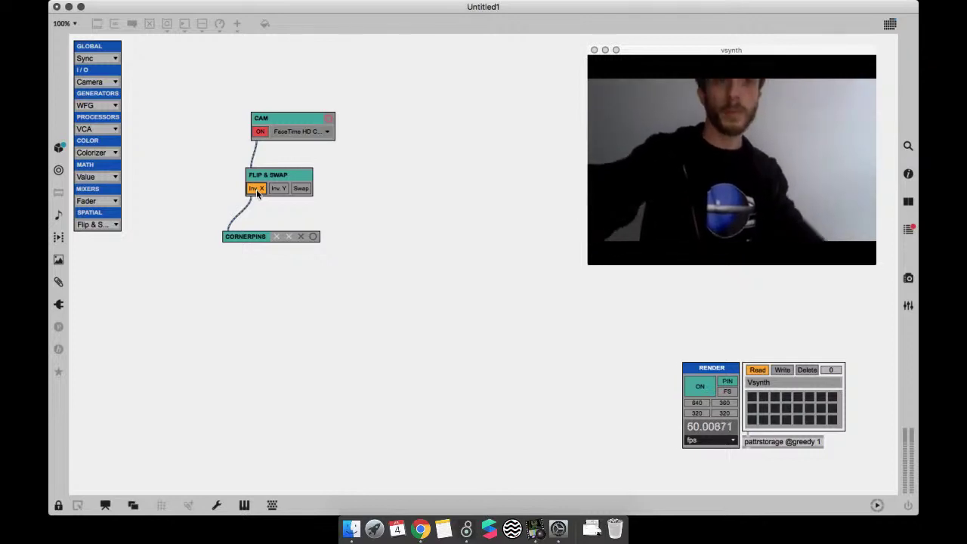
{"action": "left_click_drag", "start_coordinate": [875, 265], "coordinate": [871, 217]}
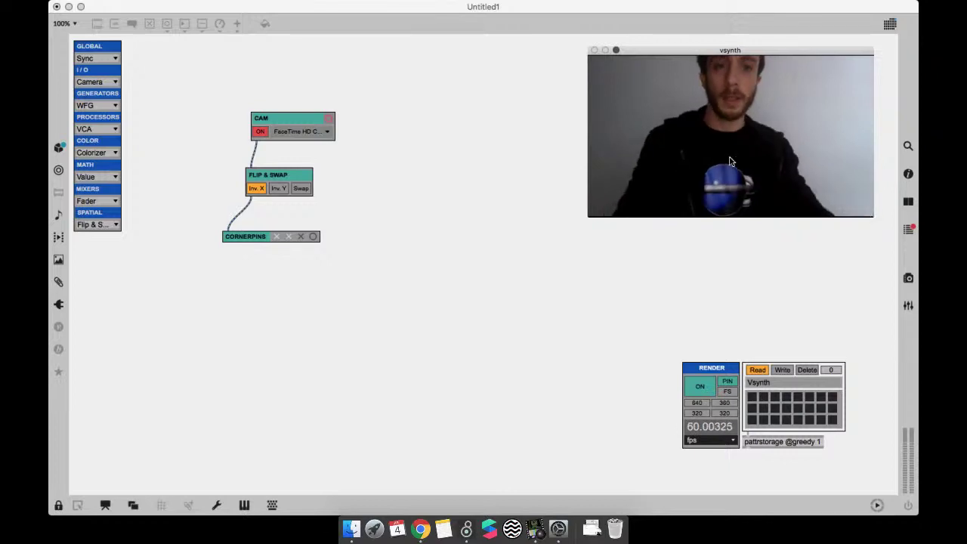
Step: Unlock the patch and move the Flip & Swap and CORNERPINS modules to the right, freeing space below CAM
{"action": "key", "text": "super+e"}
{"action": "left_click_drag", "start_coordinate": [374, 277], "coordinate": [418, 198]}
{"action": "left_click", "coordinate": [446, 136]}
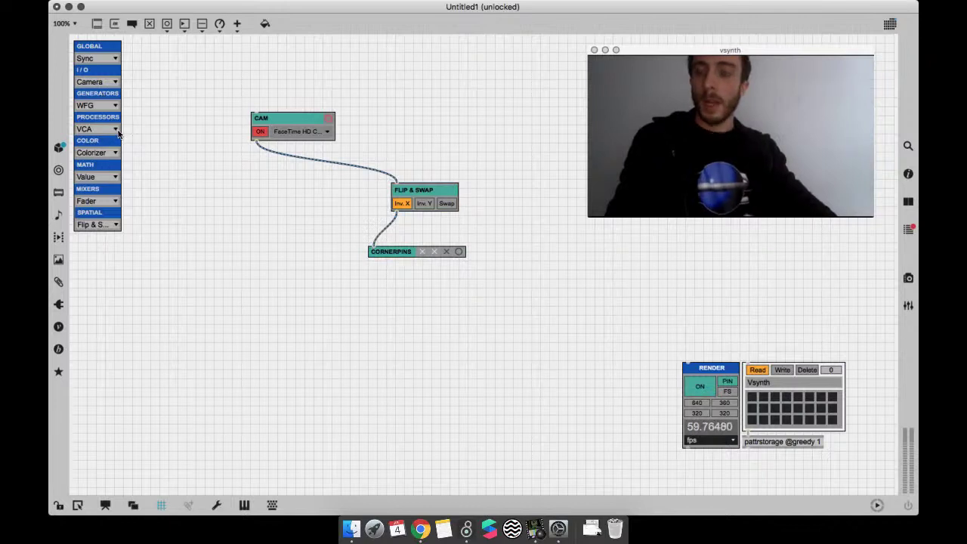
Step: Add a Swiz RGB colour module below CAM and connect it to the camera output
{"action": "left_click", "coordinate": [106, 154]}
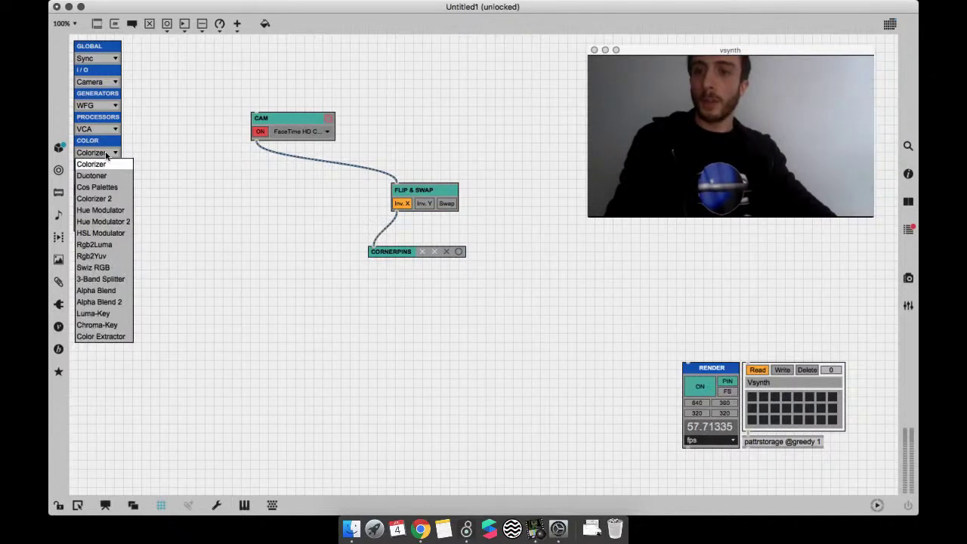
{"action": "left_click", "coordinate": [106, 268]}
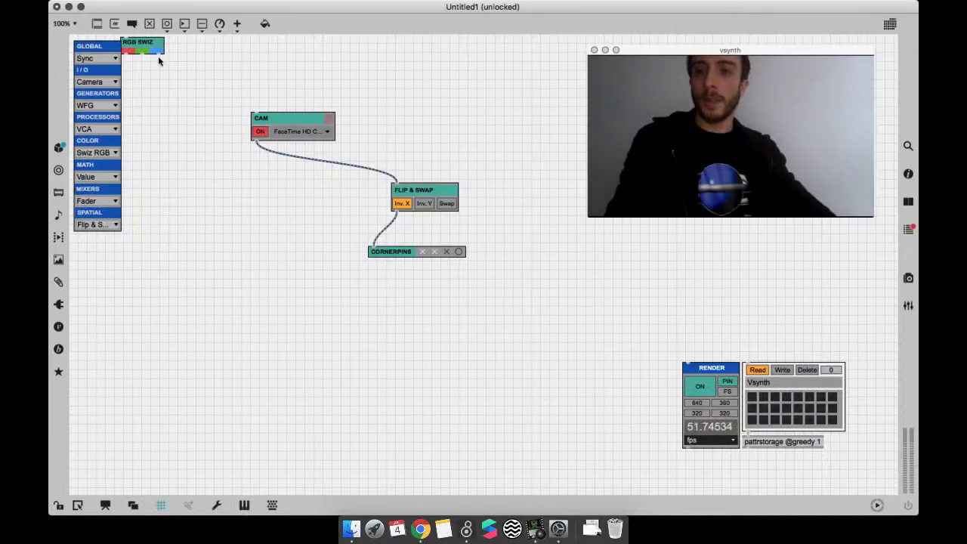
{"action": "left_click_drag", "start_coordinate": [151, 41], "coordinate": [242, 195]}
{"action": "mouse_move", "coordinate": [256, 142]}
{"action": "left_mouse_down"}
{"action": "mouse_move", "coordinate": [233, 199]}
{"action": "mouse_move", "coordinate": [260, 184]}
{"action": "left_mouse_up"}
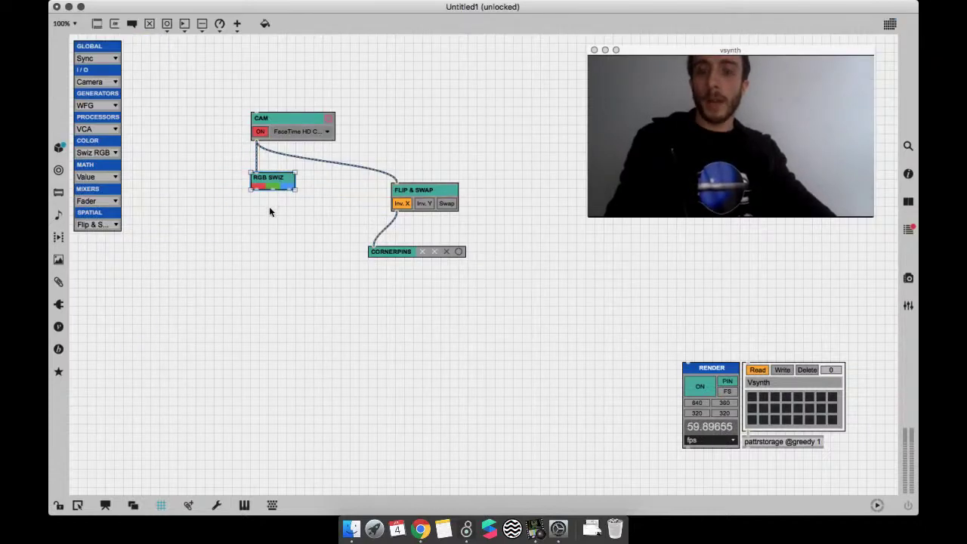
{"action": "scroll", "coordinate": [269, 206], "scroll_direction": "up", "scroll_amount": 2}
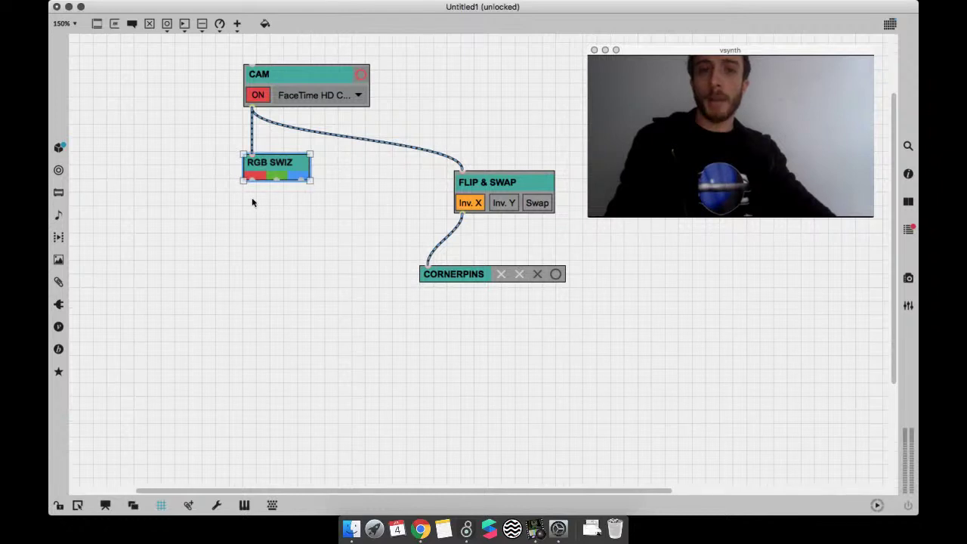
{"action": "key", "text": "super+minus"}
{"action": "key", "text": "super+minus"}
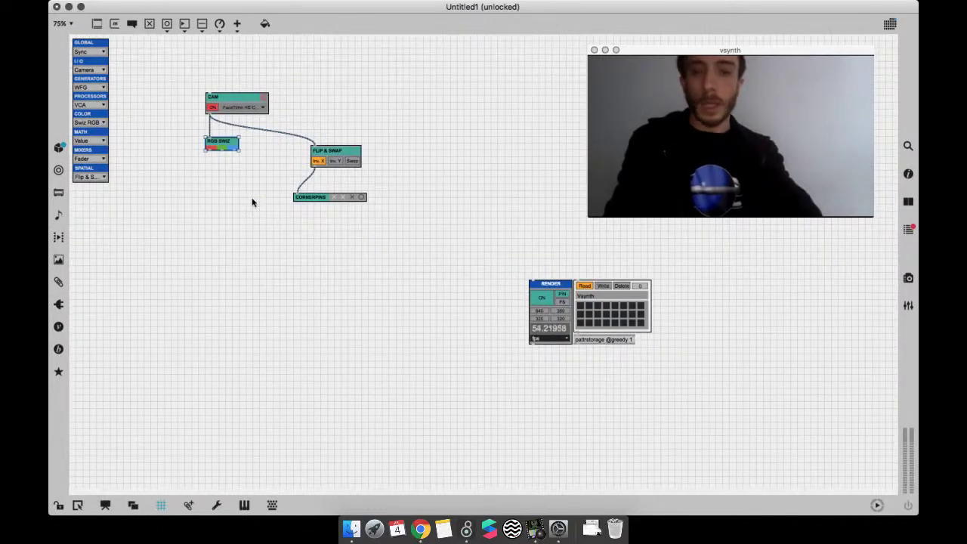
{"action": "left_click", "coordinate": [61, 24]}
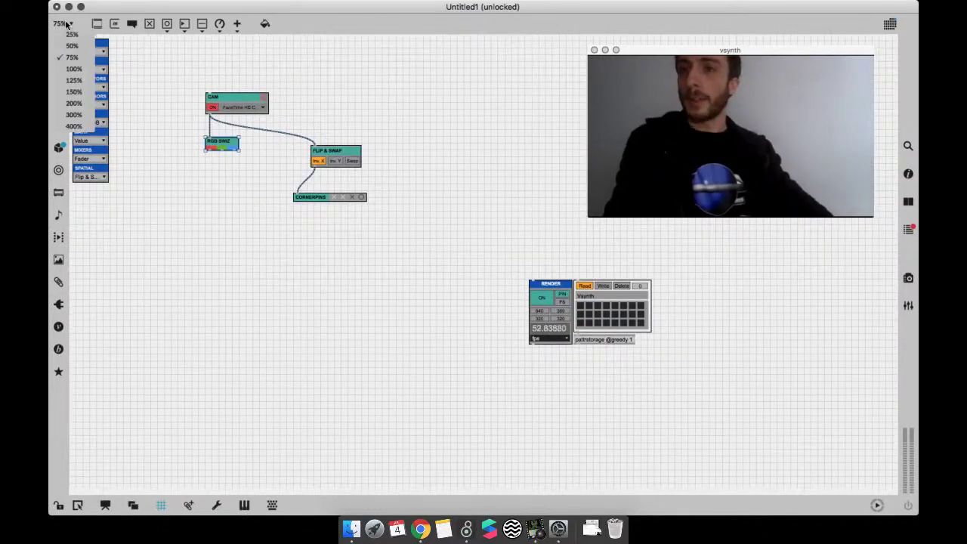
{"action": "left_click", "coordinate": [83, 66]}
Step: Add a Preview module below RGB SWIZ and connect the red output to it
{"action": "left_click", "coordinate": [93, 58]}
{"action": "left_click", "coordinate": [108, 106]}
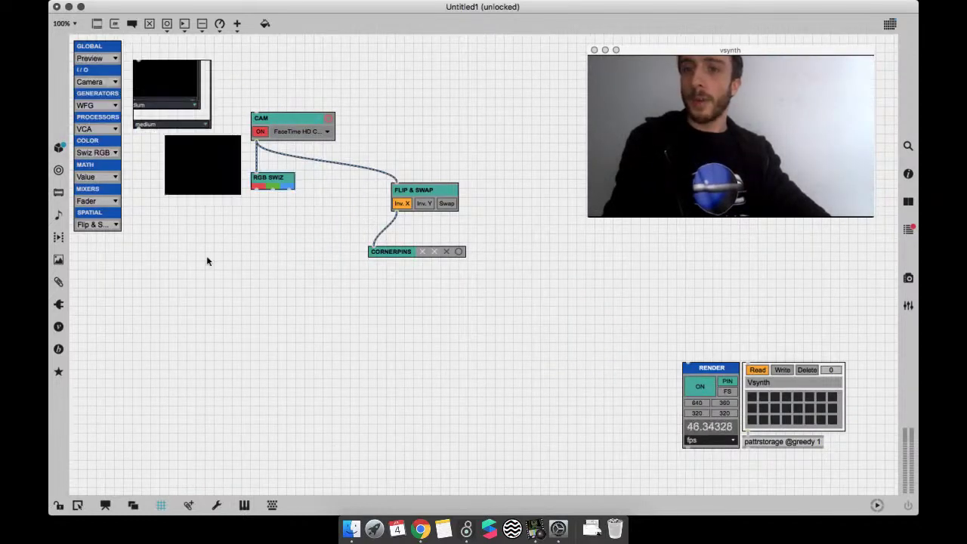
{"action": "left_click", "coordinate": [207, 259]}
{"action": "left_click_drag", "start_coordinate": [257, 190], "coordinate": [169, 257]}
Step: Duplicate the preview twice and connect RGB SWIZ's green and blue outputs to the copies, shifting CORNERPINS aside
{"action": "left_click_drag", "start_coordinate": [413, 249], "coordinate": [439, 242]}
{"action": "left_click_drag", "start_coordinate": [168, 270], "coordinate": [269, 276], "text": "alt"}
{"action": "left_click_drag", "start_coordinate": [272, 190], "coordinate": [253, 253]}
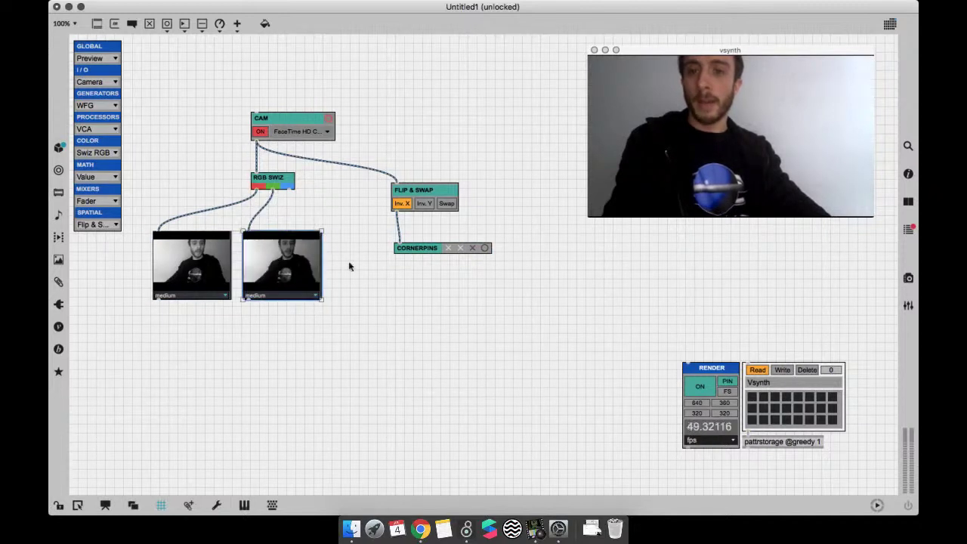
{"action": "key", "text": "super+d"}
{"action": "left_click_drag", "start_coordinate": [361, 280], "coordinate": [345, 281]}
{"action": "left_click_drag", "start_coordinate": [290, 187], "coordinate": [337, 257]}
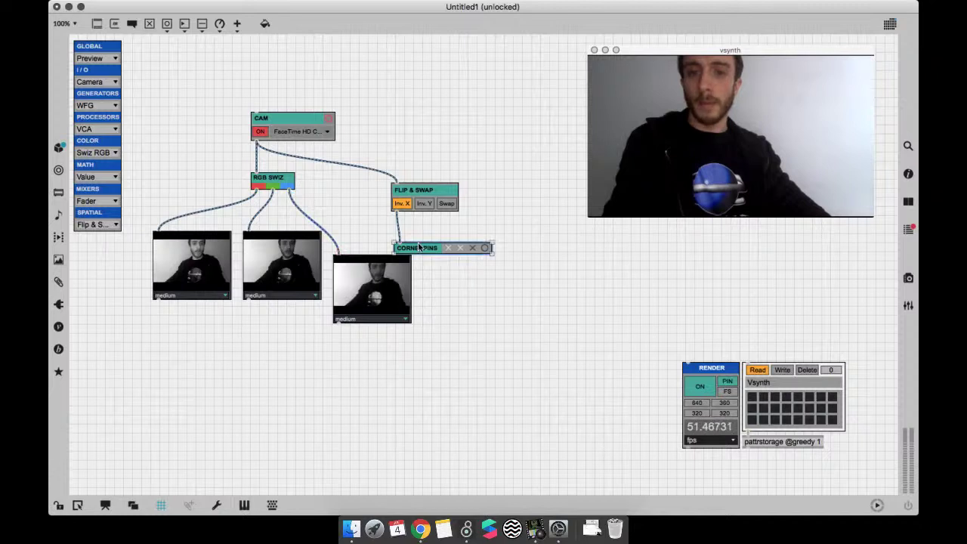
Step: Tidy the layout by raising CORNERPINS and Flip & Swap, lining up the third preview and shifting all three previews right
{"action": "left_click_drag", "start_coordinate": [420, 247], "coordinate": [420, 230]}
{"action": "left_click_drag", "start_coordinate": [427, 196], "coordinate": [446, 169]}
{"action": "left_click_drag", "start_coordinate": [395, 275], "coordinate": [394, 252]}
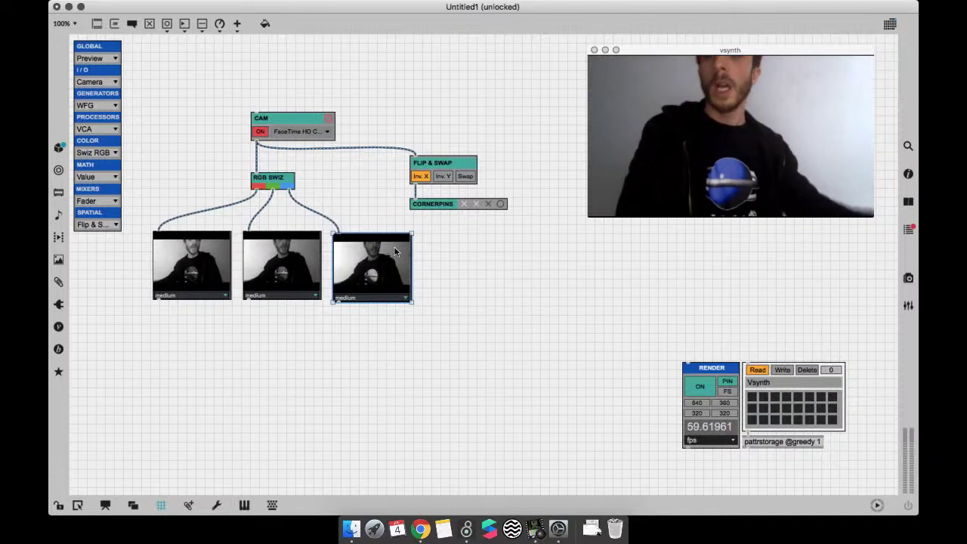
{"action": "left_click", "coordinate": [372, 319]}
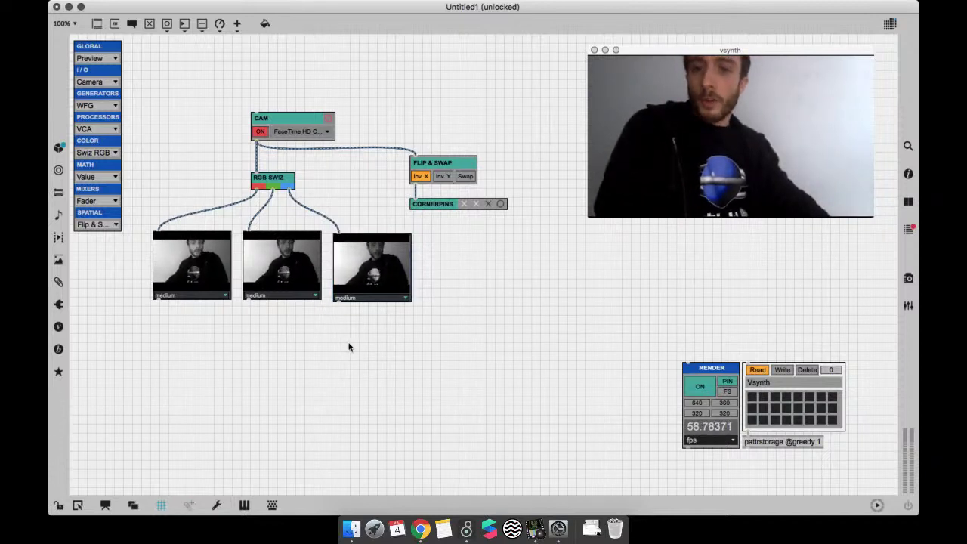
{"action": "left_click_drag", "start_coordinate": [360, 347], "coordinate": [346, 290]}
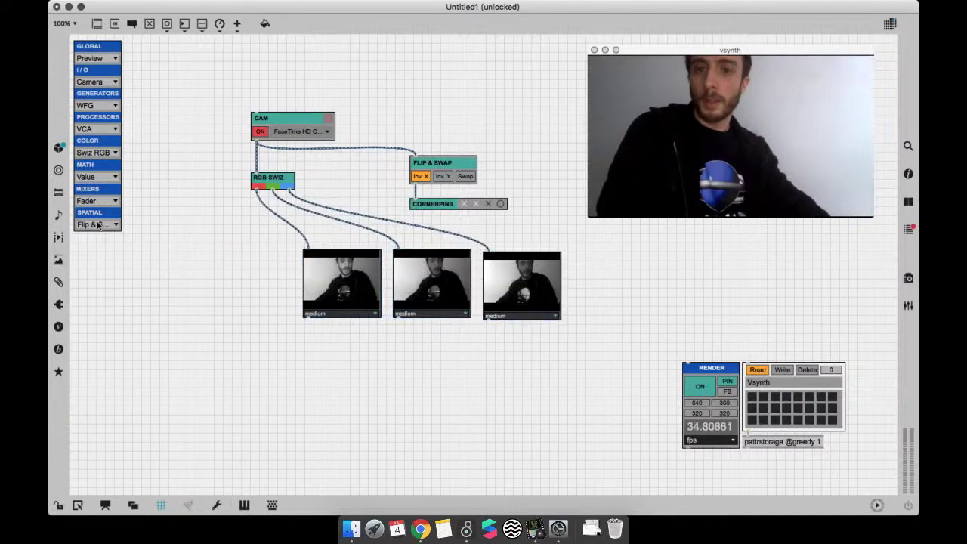
Step: Add a Displacement module and place it to the left of the red-channel preview, below RGB SWIZ
{"action": "left_click", "coordinate": [102, 224]}
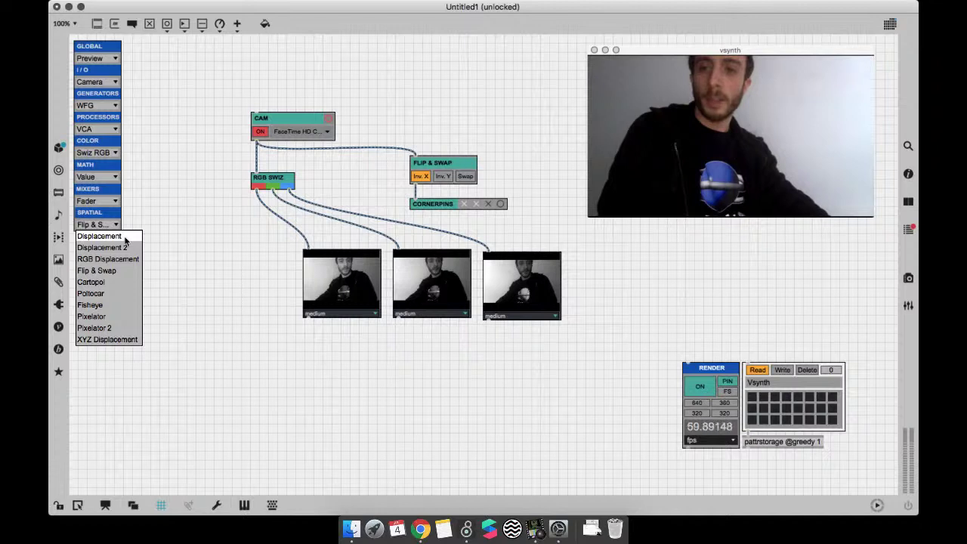
{"action": "left_click", "coordinate": [99, 236]}
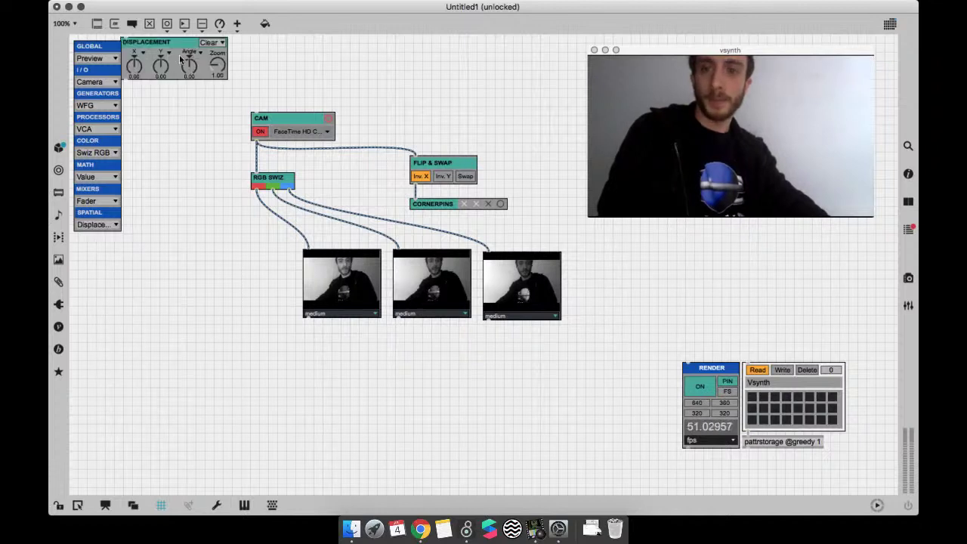
{"action": "left_click_drag", "start_coordinate": [181, 57], "coordinate": [224, 254]}
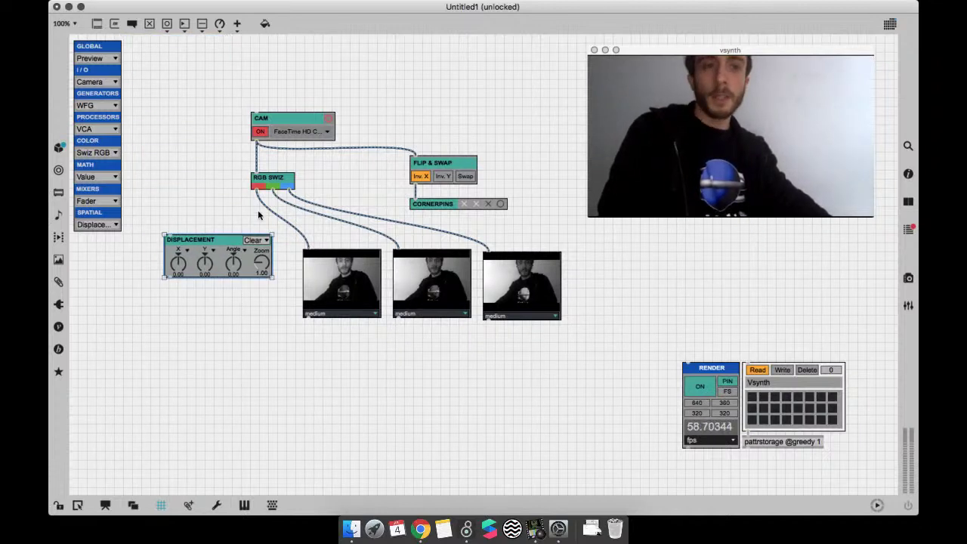
Step: Move the three previews aside and place CORNERPINS below the Displacement module, fed by it instead of Flip & Swap
{"action": "left_click_drag", "start_coordinate": [541, 353], "coordinate": [339, 294]}
{"action": "left_click_drag", "start_coordinate": [356, 313], "coordinate": [413, 369]}
{"action": "left_click", "coordinate": [410, 197]}
{"action": "left_click_drag", "start_coordinate": [415, 189], "coordinate": [170, 277]}
{"action": "left_click_drag", "start_coordinate": [463, 206], "coordinate": [219, 303]}
Step: Connect RGB SWIZ's red output to the Displacement module and reposition that module together with CORNERPINS
{"action": "left_click_drag", "start_coordinate": [219, 343], "coordinate": [206, 255]}
{"action": "left_click_drag", "start_coordinate": [207, 249], "coordinate": [221, 240]}
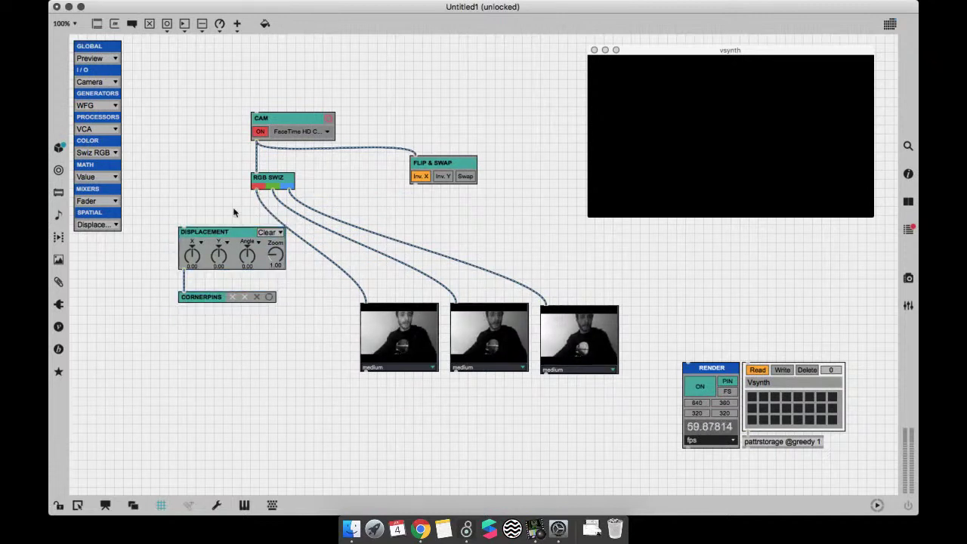
{"action": "left_click_drag", "start_coordinate": [255, 189], "coordinate": [184, 225]}
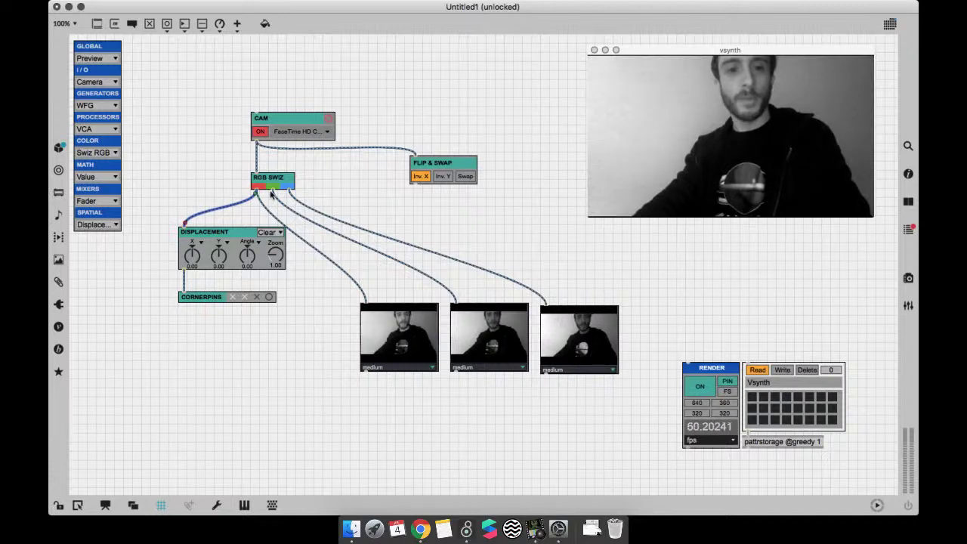
{"action": "mouse_move", "coordinate": [219, 313]}
{"action": "left_mouse_down"}
{"action": "mouse_move", "coordinate": [216, 277]}
{"action": "mouse_move", "coordinate": [205, 302]}
{"action": "left_mouse_up"}
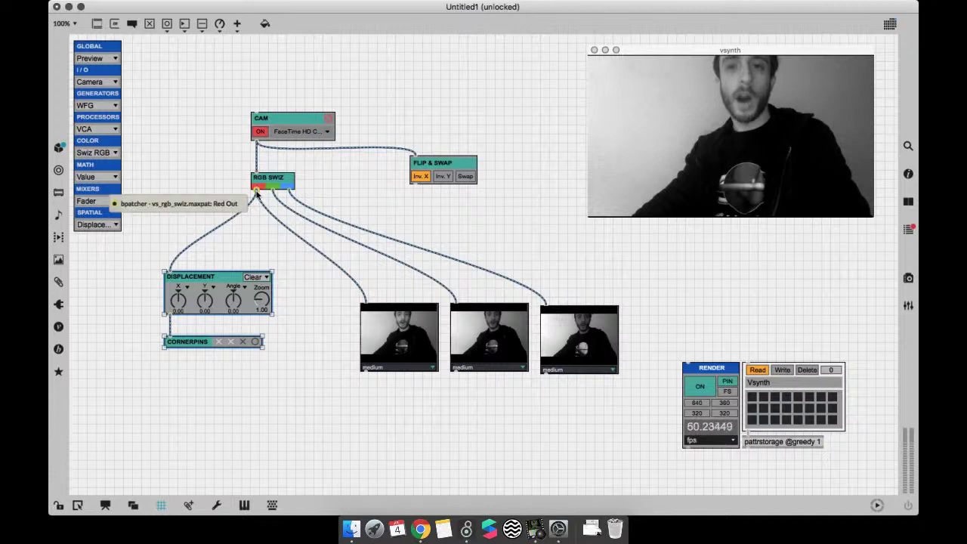
Step: Lock the patch, try out an X shift on the Displacement module, and reset it to zero
{"action": "left_click", "coordinate": [198, 209]}
{"action": "key", "text": "super+e"}
{"action": "left_click_drag", "start_coordinate": [178, 301], "coordinate": [203, 302]}
{"action": "left_click", "coordinate": [204, 292]}
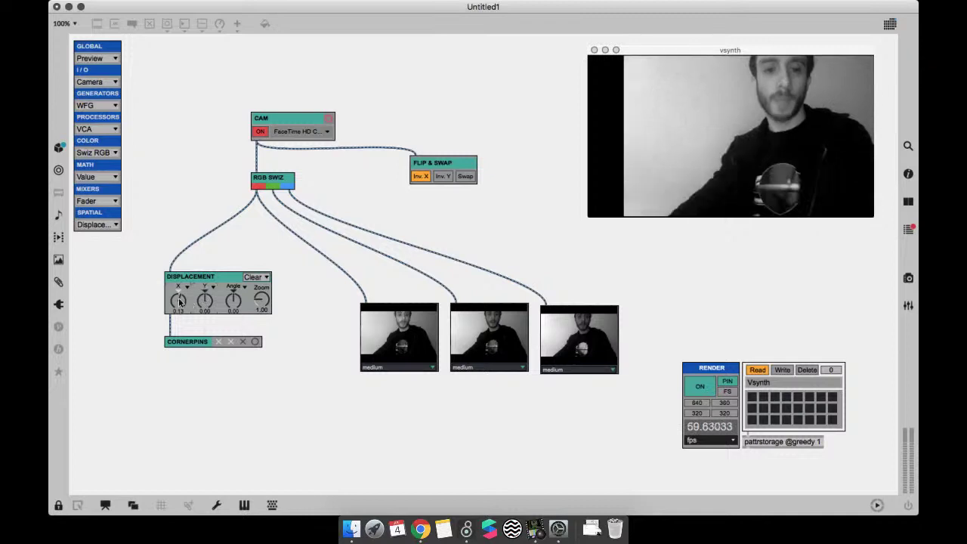
{"action": "left_click", "coordinate": [179, 294]}
{"action": "key", "text": "super+e"}
Step: Raise the Displacement module closer to RGB SWIZ and delete the three previews
{"action": "left_click_drag", "start_coordinate": [265, 304], "coordinate": [265, 274]}
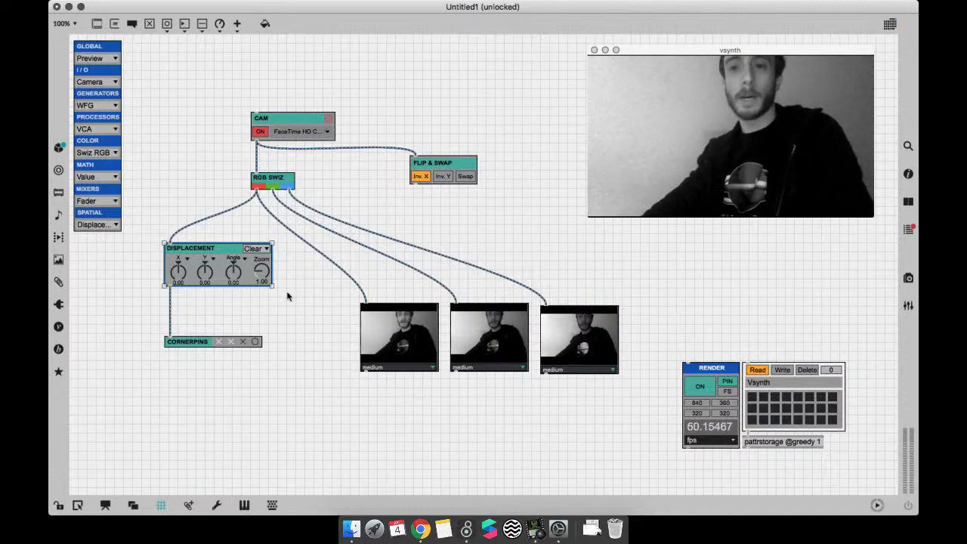
{"action": "left_click", "coordinate": [299, 306]}
{"action": "key", "text": "super+e"}
{"action": "key", "text": "super+e"}
{"action": "left_click_drag", "start_coordinate": [222, 252], "coordinate": [222, 232]}
{"action": "left_click_drag", "start_coordinate": [597, 421], "coordinate": [356, 300]}
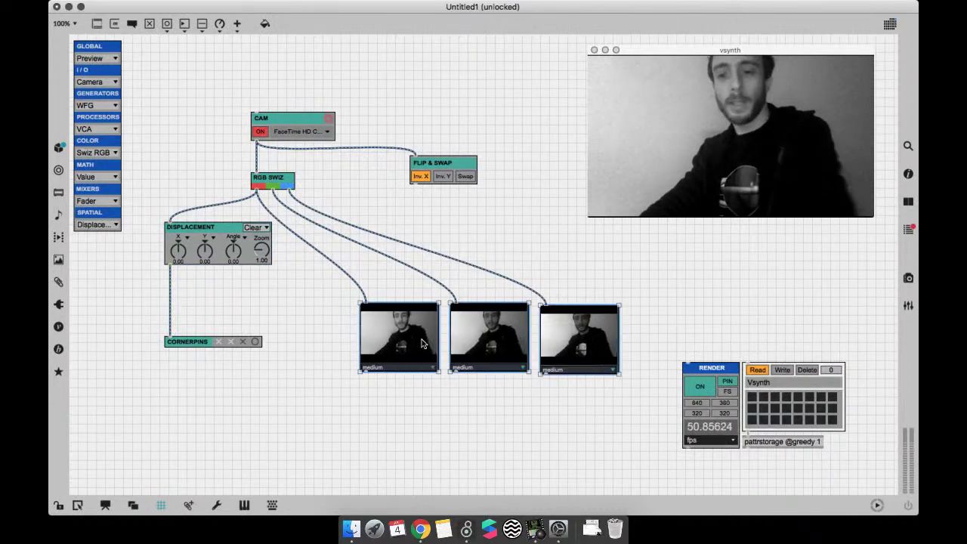
{"action": "key", "text": "BackSpace"}
Step: Duplicate the Displacement module twice in a row and connect RGB SWIZ's green and blue outputs to the copies
{"action": "left_click_drag", "start_coordinate": [218, 247], "coordinate": [328, 247]}
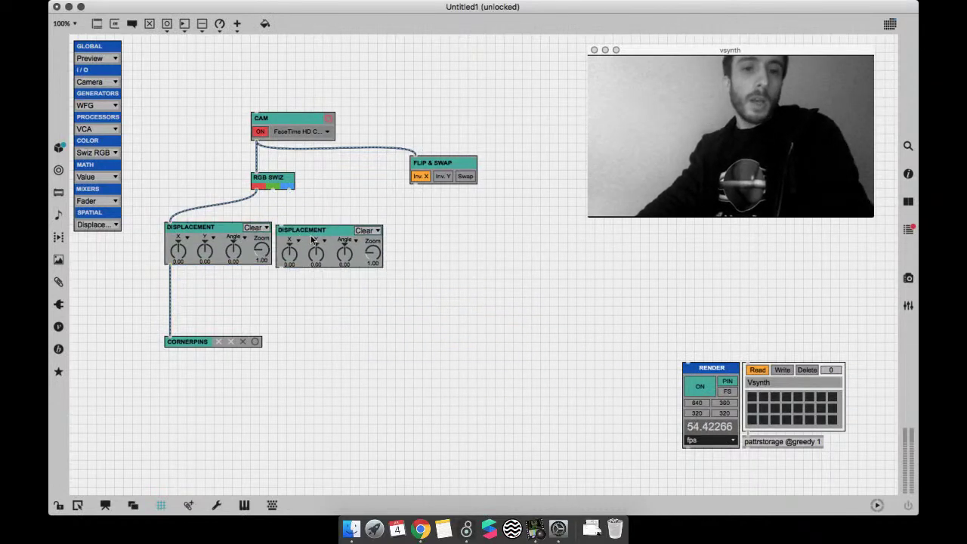
{"action": "left_click_drag", "start_coordinate": [273, 186], "coordinate": [414, 242]}
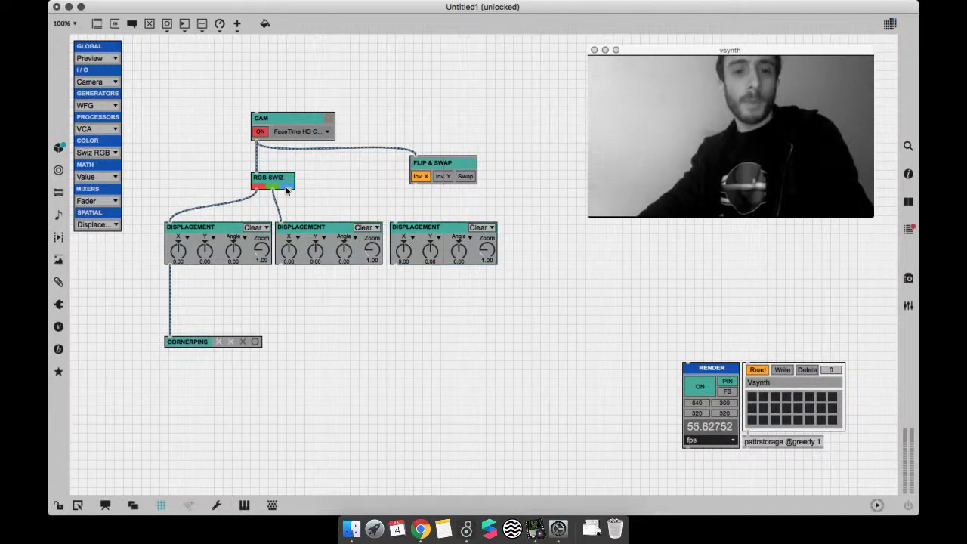
Step: Insert Flip & Swap between CAM and RGB SWIZ, arranging the modules as a vertical chain above the Displacement row
{"action": "left_click_drag", "start_coordinate": [256, 144], "coordinate": [415, 182]}
{"action": "left_click_drag", "start_coordinate": [427, 162], "coordinate": [269, 148]}
{"action": "left_click_drag", "start_coordinate": [343, 155], "coordinate": [264, 102]}
{"action": "left_click_drag", "start_coordinate": [281, 119], "coordinate": [296, 60]}
{"action": "left_click", "coordinate": [335, 71]}
{"action": "left_click_drag", "start_coordinate": [434, 291], "coordinate": [268, 170]}
{"action": "left_click", "coordinate": [303, 299]}
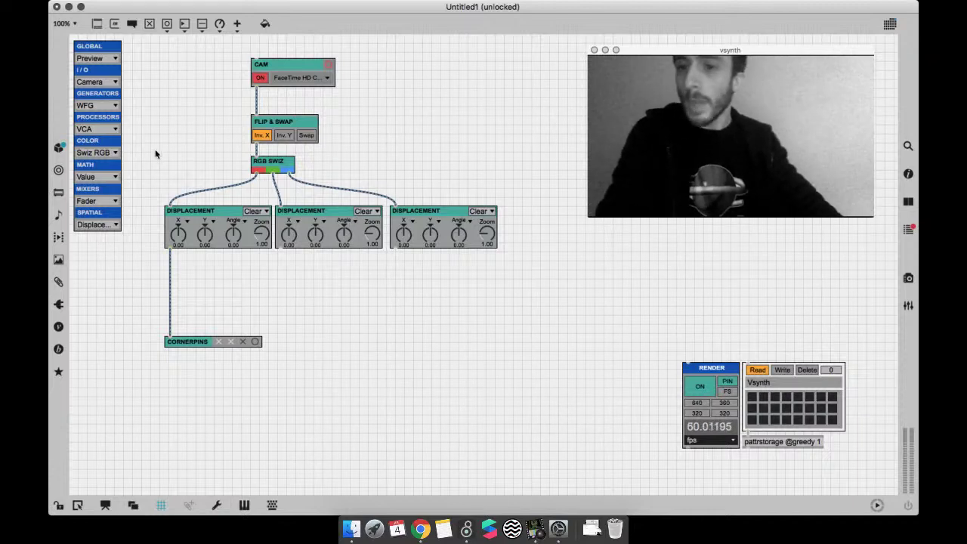
Step: Add an RGB Mixer below the Displacement modules and lower CORNERPINS to make room for it
{"action": "left_click", "coordinate": [110, 199]}
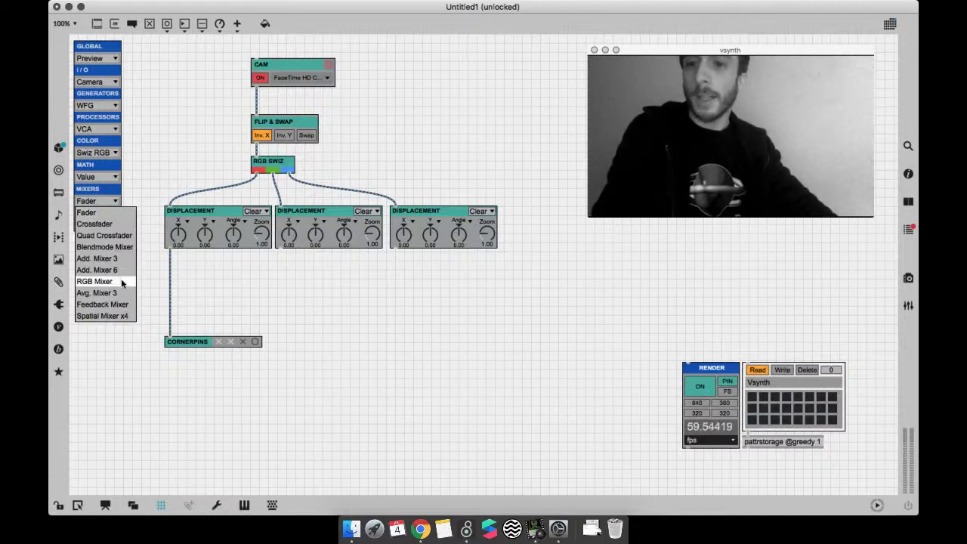
{"action": "left_click", "coordinate": [95, 281]}
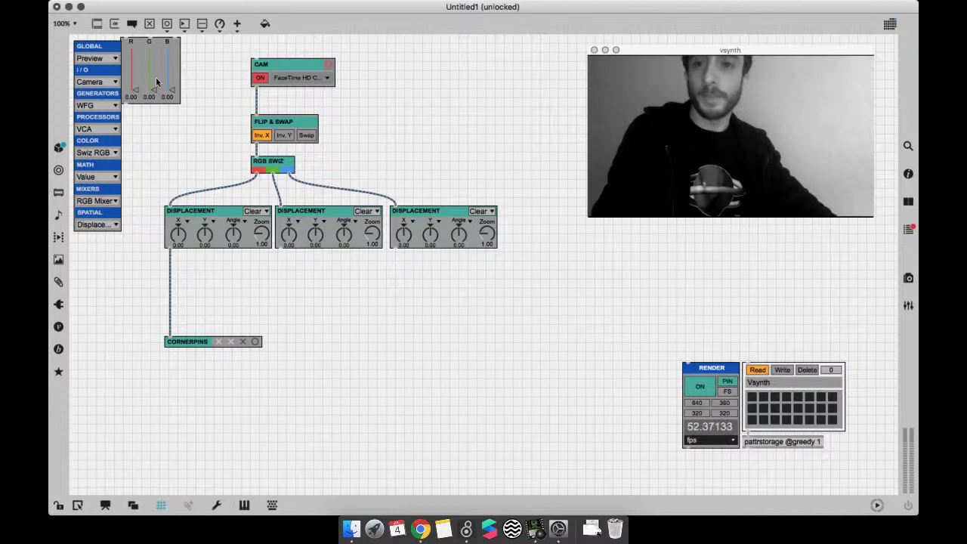
{"action": "left_click_drag", "start_coordinate": [156, 81], "coordinate": [310, 353]}
{"action": "left_click_drag", "start_coordinate": [231, 342], "coordinate": [230, 393]}
{"action": "left_click_drag", "start_coordinate": [281, 336], "coordinate": [281, 332]}
Step: Connect the three Displacement outputs to the mixer's R, G and B inputs and route the mixer into CORNERPINS below it
{"action": "left_click_drag", "start_coordinate": [280, 247], "coordinate": [306, 323]}
{"action": "mouse_move", "coordinate": [289, 336]}
{"action": "left_mouse_down"}
{"action": "mouse_move", "coordinate": [280, 315]}
{"action": "mouse_move", "coordinate": [262, 316]}
{"action": "left_mouse_up"}
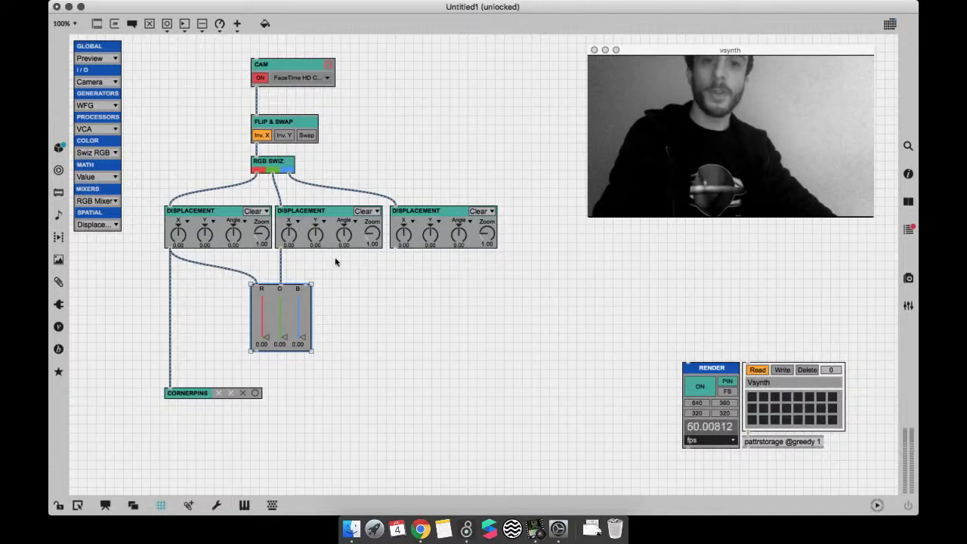
{"action": "left_click_drag", "start_coordinate": [168, 260], "coordinate": [270, 341]}
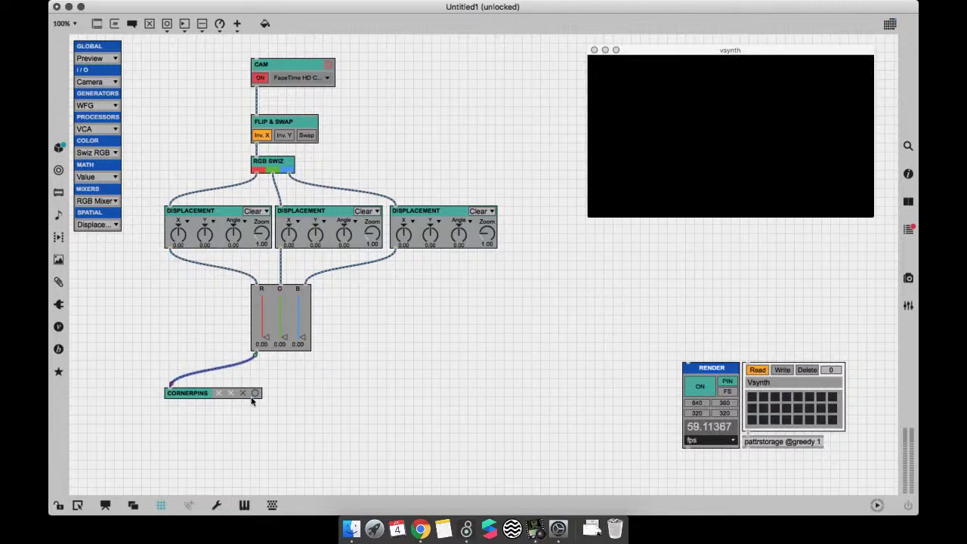
{"action": "left_click_drag", "start_coordinate": [252, 398], "coordinate": [340, 388]}
Step: Set the RGB Mixer's R, G and B levels to 1.00 in the locked patch
{"action": "key", "text": "super+e"}
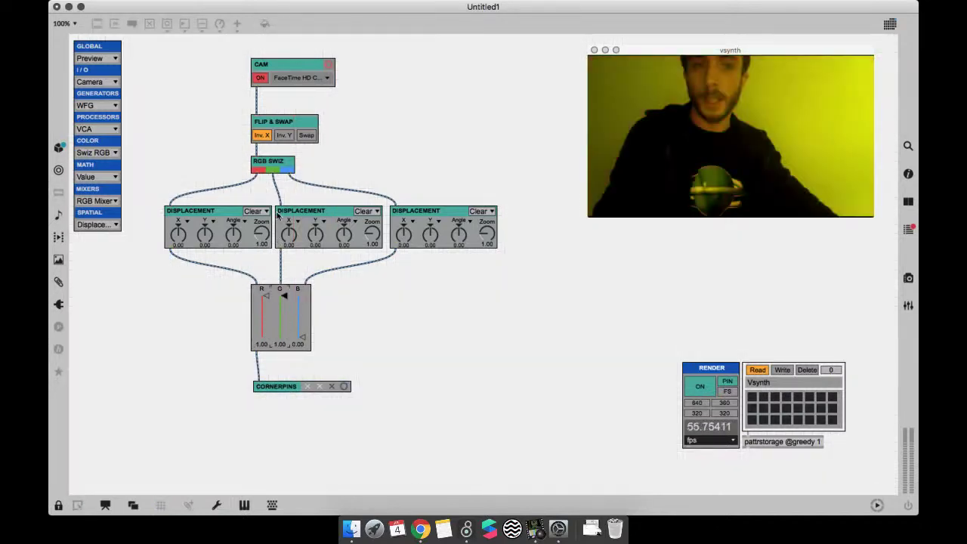
{"action": "left_click_drag", "start_coordinate": [300, 317], "coordinate": [302, 185]}
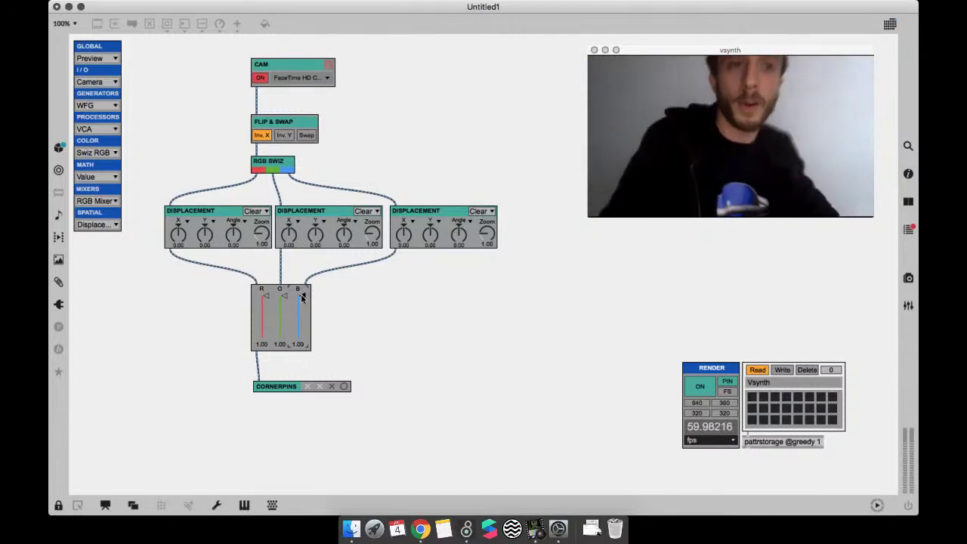
{"action": "key", "text": "super+e"}
Step: Line up CAM, Flip & Swap and RGB SWIZ above the middle Displacement module with even spacing
{"action": "left_click_drag", "start_coordinate": [287, 161], "coordinate": [293, 167]}
{"action": "left_click_drag", "start_coordinate": [375, 140], "coordinate": [276, 62]}
{"action": "mouse_move", "coordinate": [305, 131]}
{"action": "left_mouse_down"}
{"action": "mouse_move", "coordinate": [313, 129]}
{"action": "mouse_move", "coordinate": [296, 118]}
{"action": "left_mouse_up"}
{"action": "left_click", "coordinate": [380, 125]}
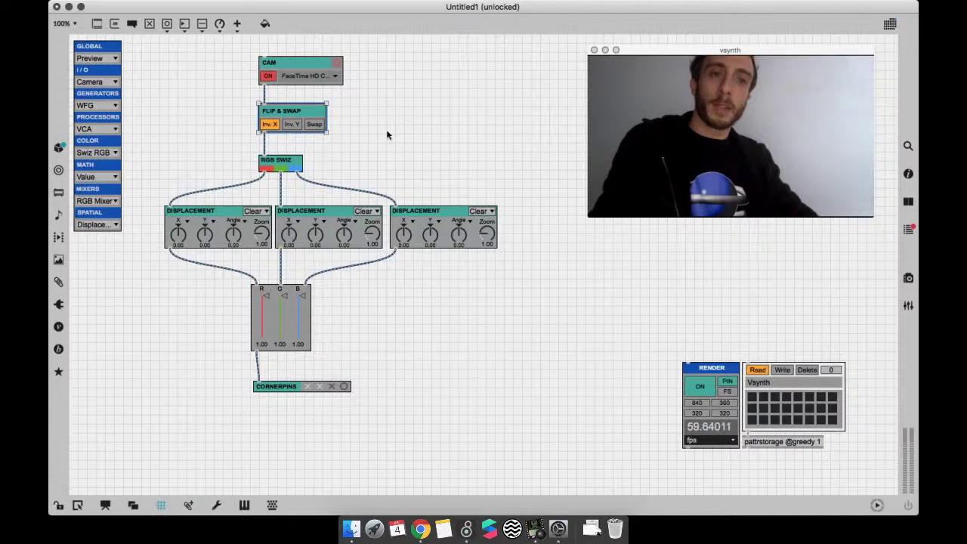
Step: Set the red channel's Displacement X value to about 0.03 in the locked patch
{"action": "key", "text": "super+e"}
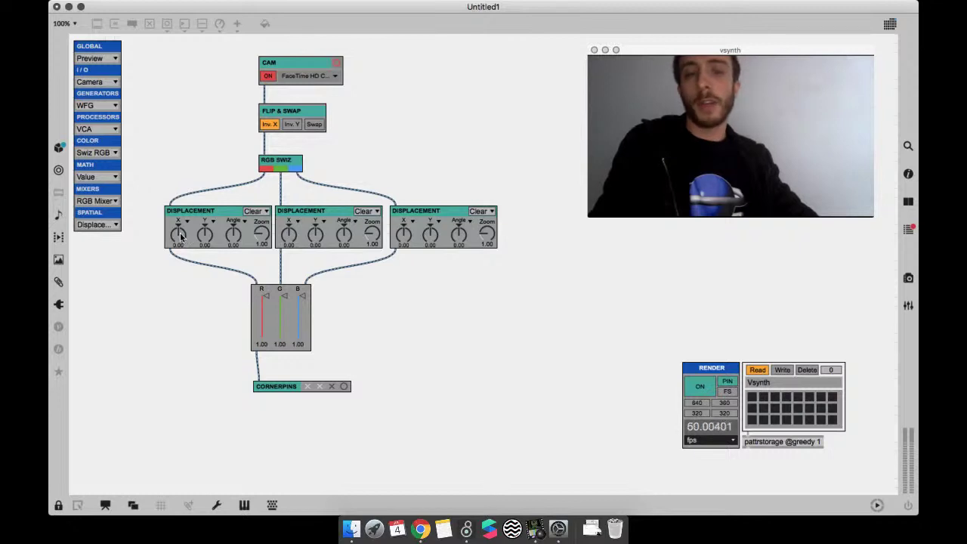
{"action": "left_click_drag", "start_coordinate": [180, 237], "coordinate": [196, 199]}
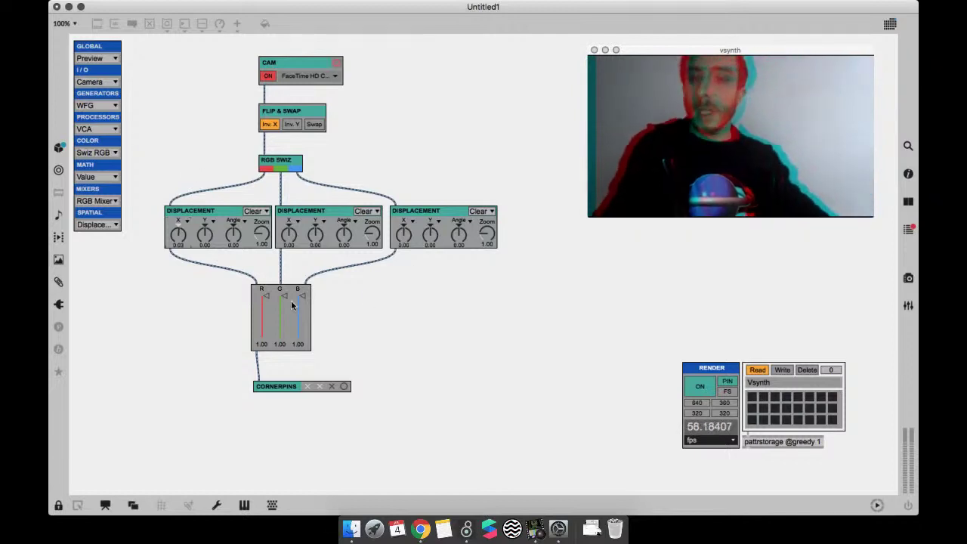
{"action": "left_click_drag", "start_coordinate": [273, 326], "coordinate": [268, 298]}
{"action": "key", "text": "super+e"}
Step: Reposition the RGB Mixer and CORNERPINS so they sit close together below the Displacement row
{"action": "left_click_drag", "start_coordinate": [309, 390], "coordinate": [310, 408]}
{"action": "left_click_drag", "start_coordinate": [288, 338], "coordinate": [287, 347]}
{"action": "left_click", "coordinate": [466, 298]}
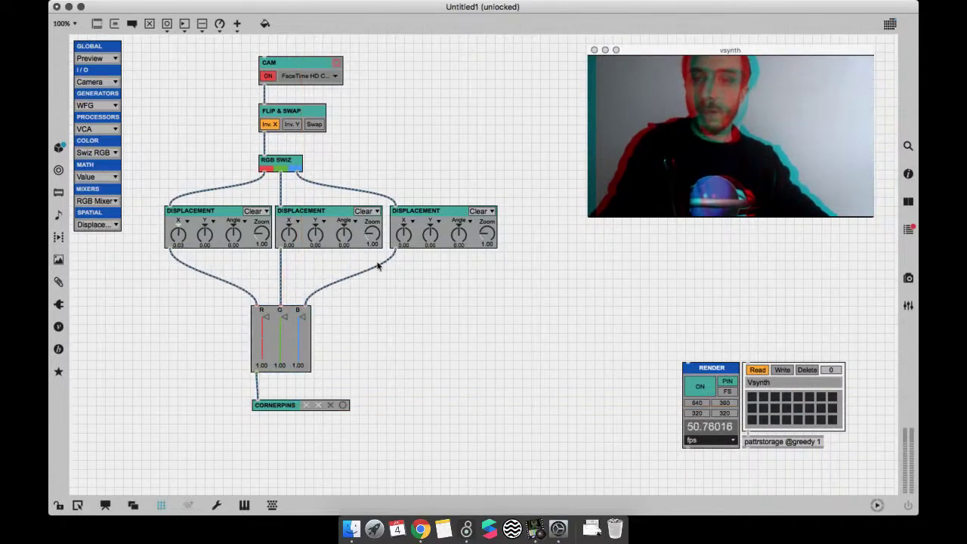
{"action": "key", "text": "super+e"}
{"action": "key", "text": "super+e"}
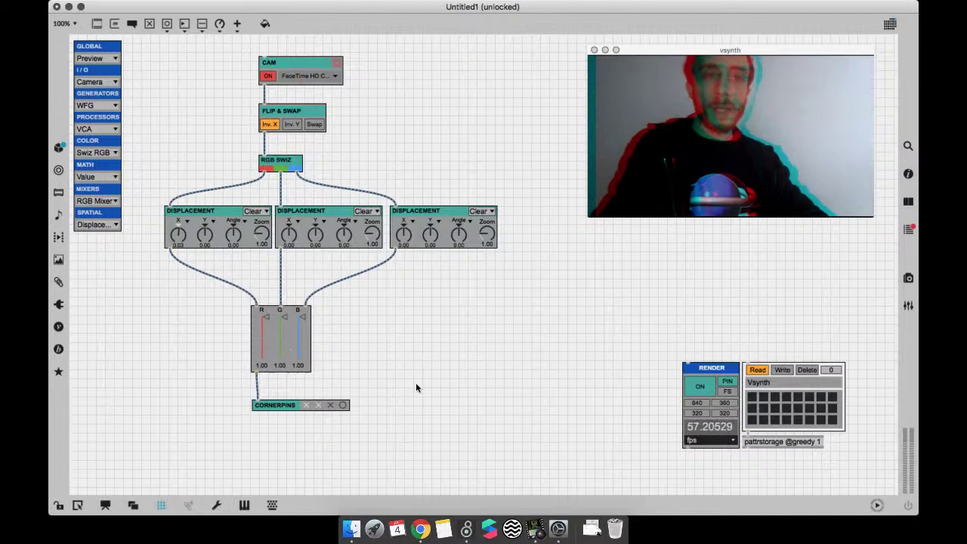
{"action": "left_click_drag", "start_coordinate": [413, 432], "coordinate": [274, 349]}
{"action": "left_click_drag", "start_coordinate": [274, 349], "coordinate": [275, 326]}
{"action": "left_click_drag", "start_coordinate": [292, 391], "coordinate": [292, 379]}
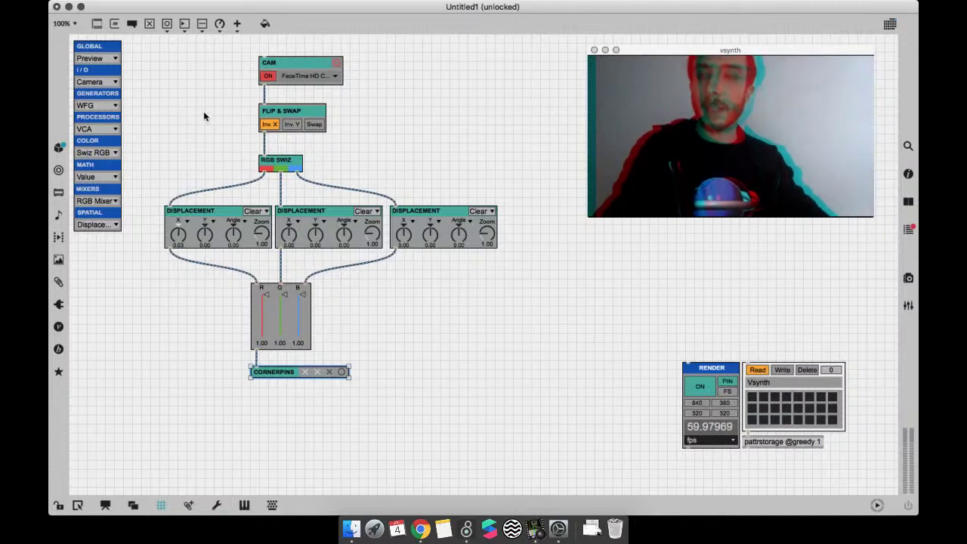
Step: Add an LFO module and place it to the right of CAM and Flip & Swap
{"action": "left_click", "coordinate": [111, 59]}
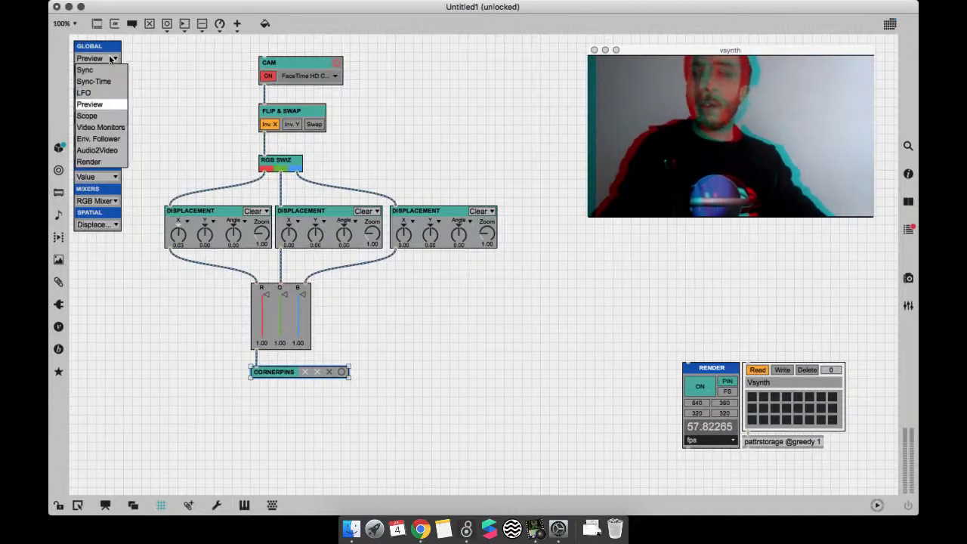
{"action": "left_click", "coordinate": [90, 93]}
{"action": "left_click_drag", "start_coordinate": [164, 78], "coordinate": [464, 122]}
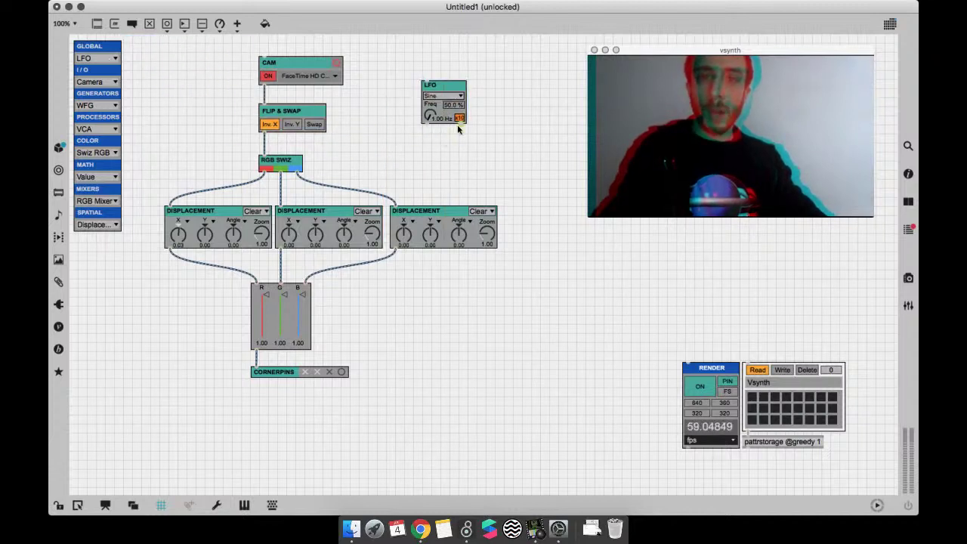
Step: Add a Preview module fed by the LFO and place the pair above the third Displacement module
{"action": "left_click", "coordinate": [113, 58]}
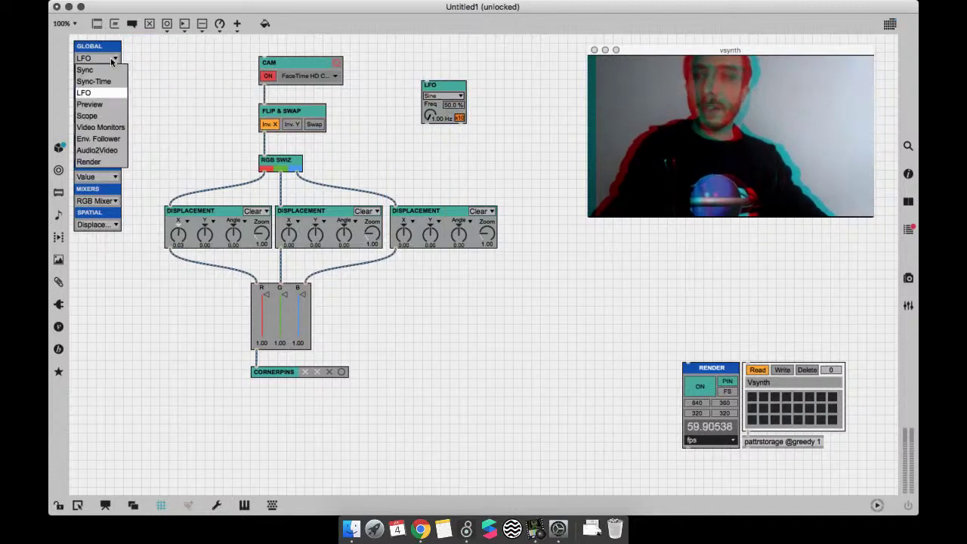
{"action": "left_click", "coordinate": [111, 104]}
{"action": "left_click_drag", "start_coordinate": [145, 75], "coordinate": [416, 166]}
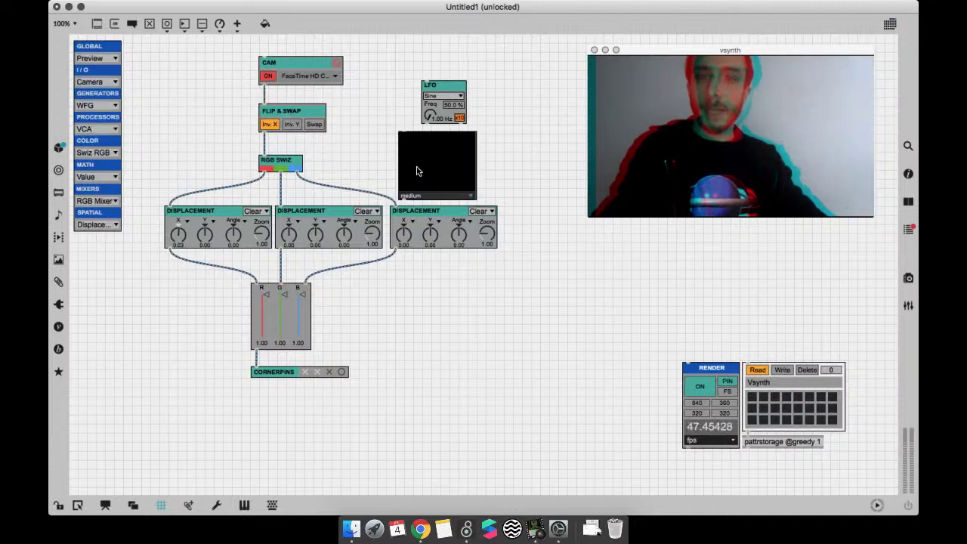
{"action": "left_click_drag", "start_coordinate": [426, 123], "coordinate": [449, 154]}
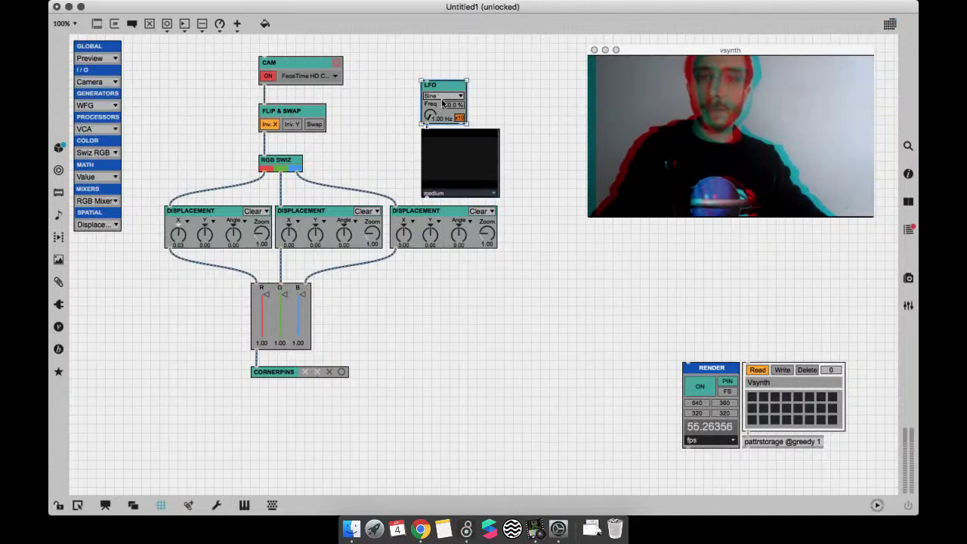
{"action": "left_click_drag", "start_coordinate": [442, 106], "coordinate": [442, 81]}
{"action": "left_click_drag", "start_coordinate": [446, 155], "coordinate": [445, 135]}
{"action": "left_click", "coordinate": [459, 167]}
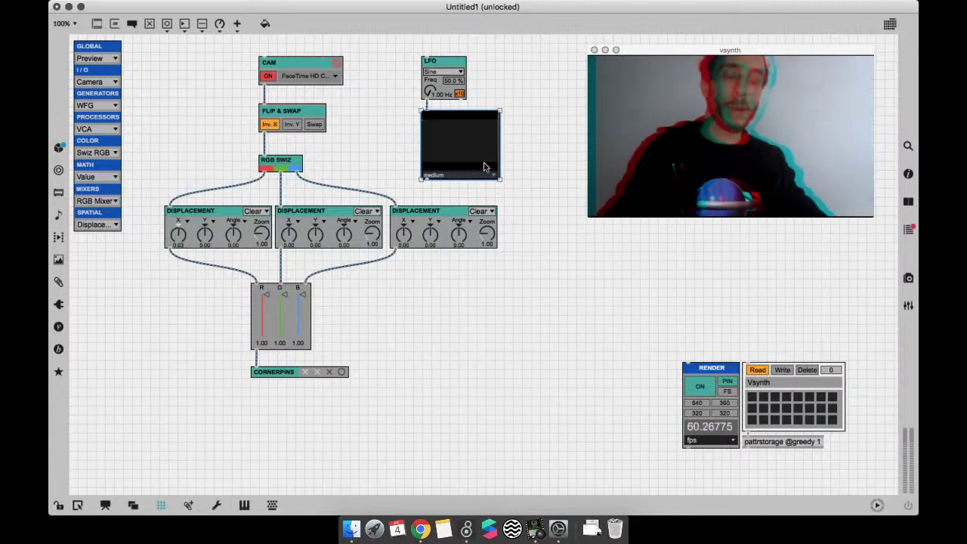
Step: Show the LFO's second output in a new message box beside the preview and move the vsynth window aside
{"action": "left_click", "coordinate": [516, 118]}
{"action": "key", "text": "n"}
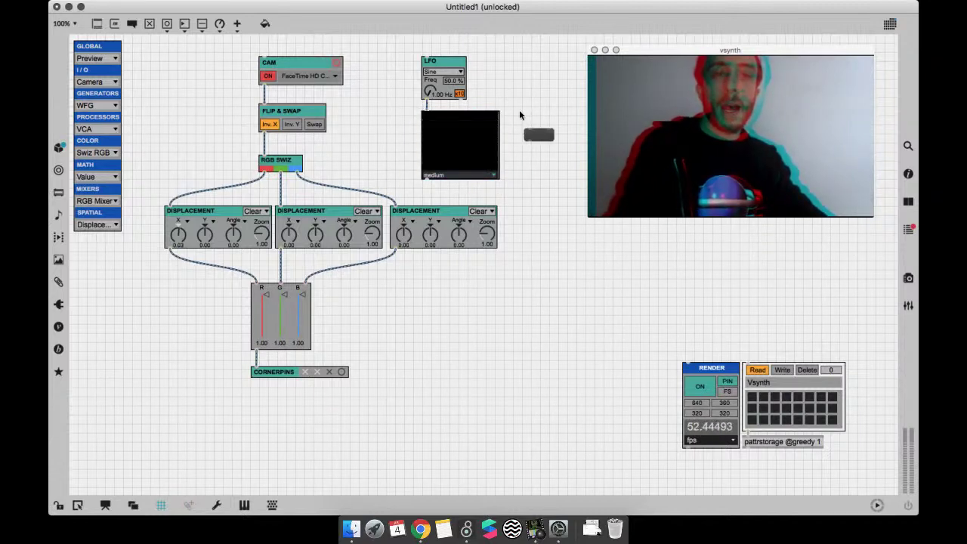
{"action": "left_click_drag", "start_coordinate": [477, 98], "coordinate": [548, 128]}
{"action": "left_click_drag", "start_coordinate": [432, 80], "coordinate": [431, 72]}
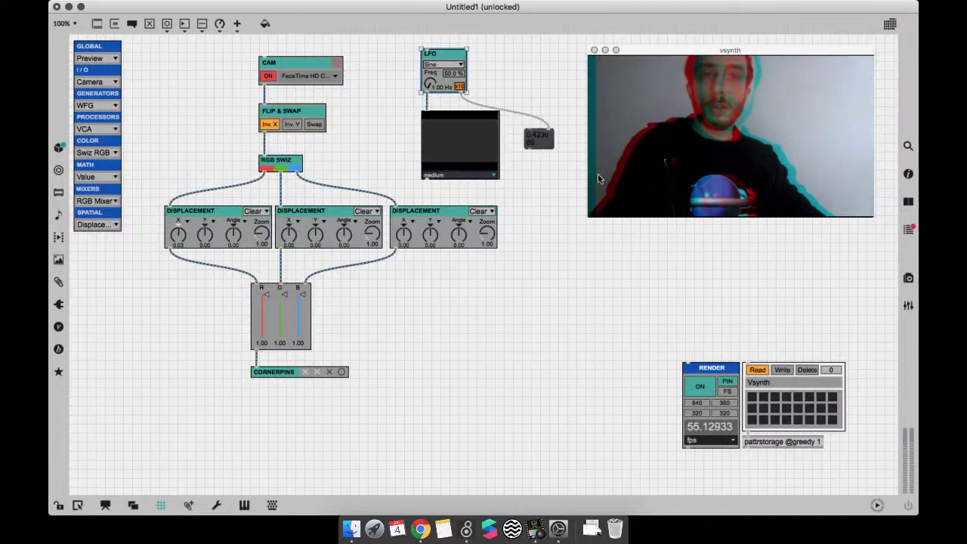
{"action": "key", "text": "super+equal"}
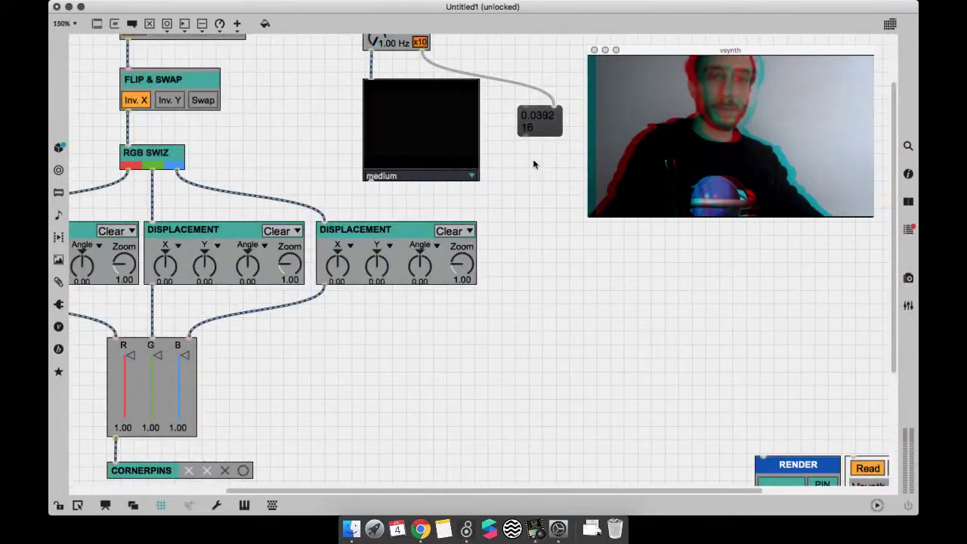
{"action": "left_click_drag", "start_coordinate": [666, 51], "coordinate": [722, 28]}
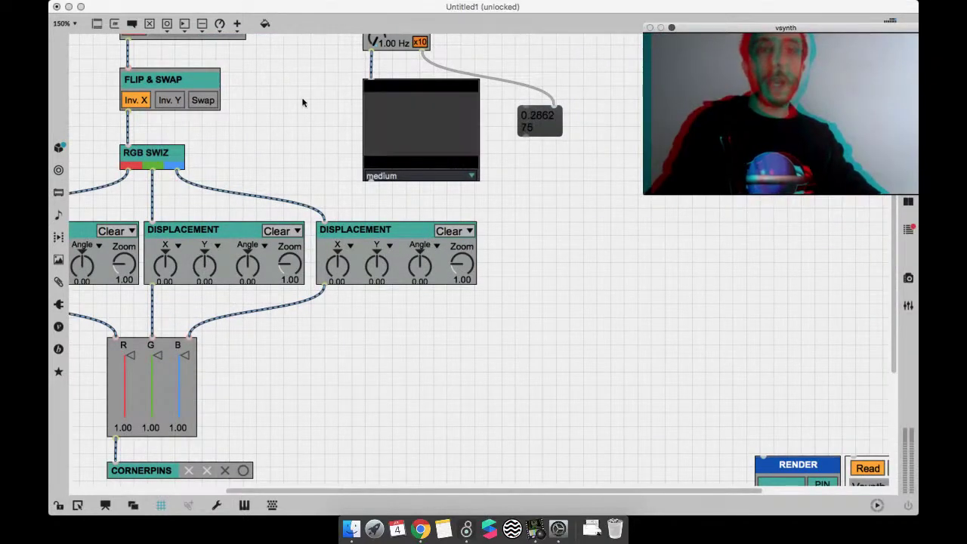
Step: Paste the Vsynth data scope (vs_data_scope) beside the preview, wire the LFO's second output into it, and move the message box aside
{"action": "left_click", "coordinate": [522, 199]}
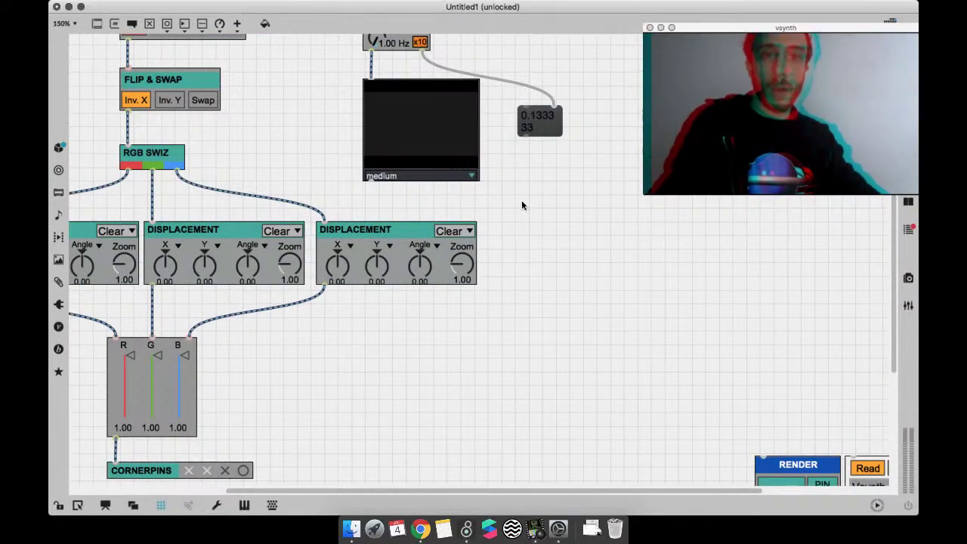
{"action": "right_click", "coordinate": [521, 202]}
{"action": "mouse_move", "coordinate": [556, 306]}
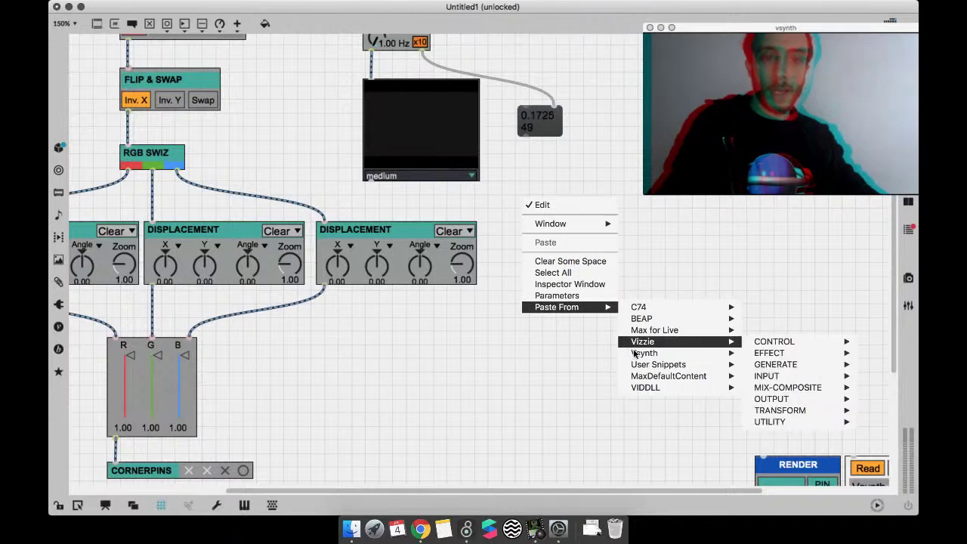
{"action": "mouse_move", "coordinate": [638, 353]}
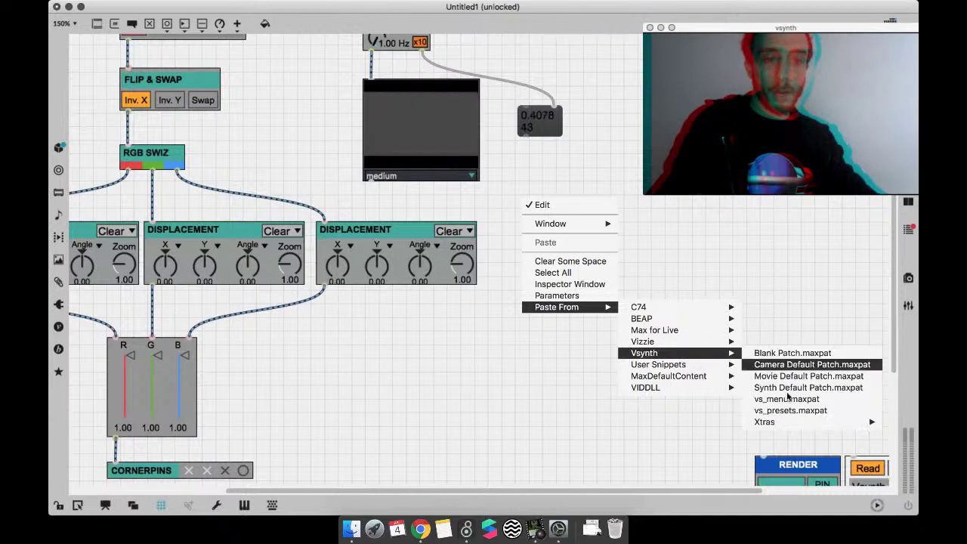
{"action": "mouse_move", "coordinate": [785, 422]}
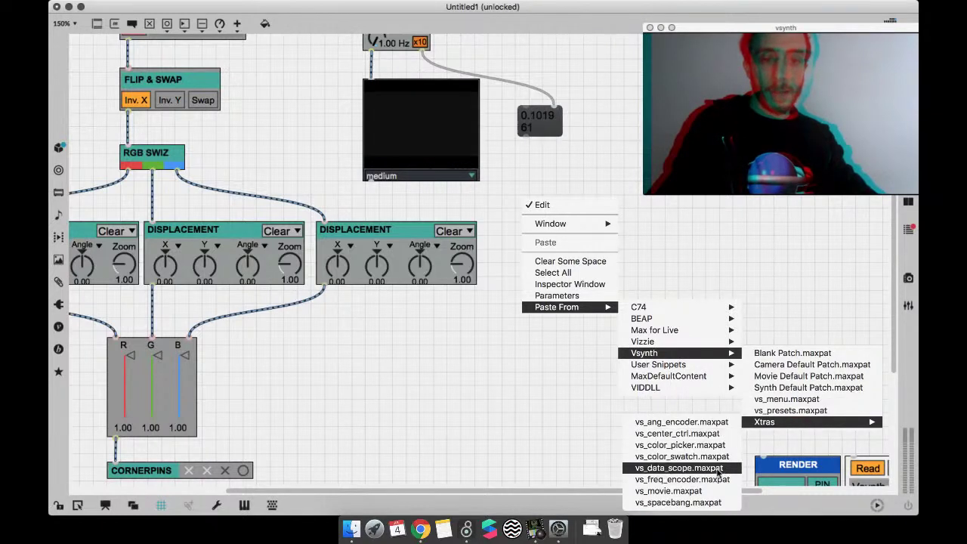
{"action": "left_click", "coordinate": [718, 473]}
{"action": "scroll", "coordinate": [626, 309], "scroll_direction": "up", "scroll_amount": 3}
{"action": "mouse_move", "coordinate": [422, 123]}
{"action": "left_mouse_down"}
{"action": "mouse_move", "coordinate": [544, 281]}
{"action": "mouse_move", "coordinate": [530, 272]}
{"action": "mouse_move", "coordinate": [579, 115]}
{"action": "left_mouse_up"}
{"action": "left_click", "coordinate": [574, 121]}
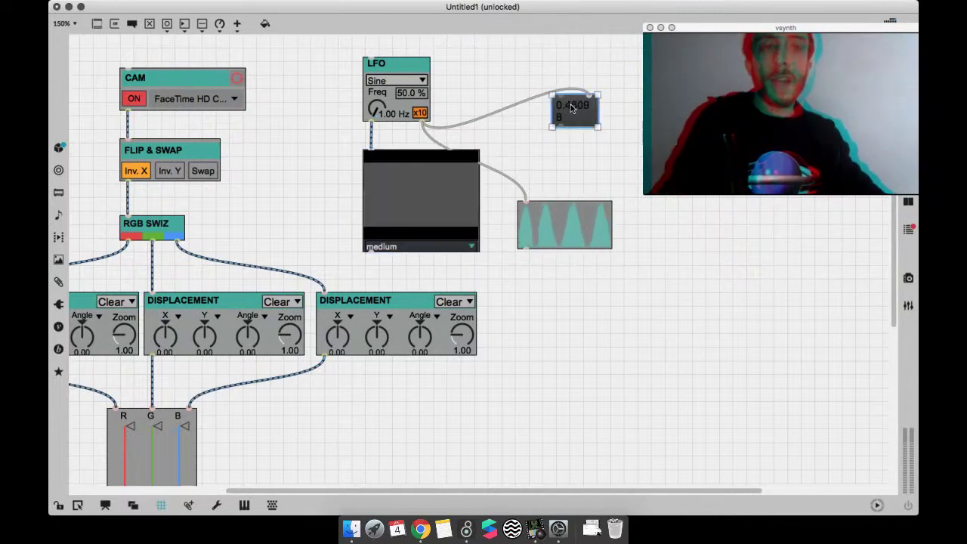
{"action": "left_click", "coordinate": [579, 341]}
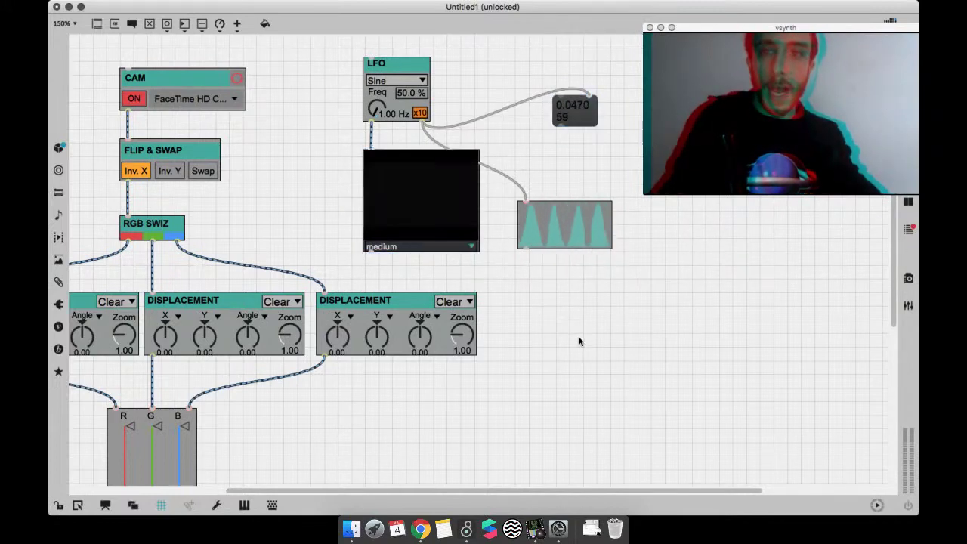
Step: Shift all the patch modules to the right, leaving the column of module menus in place
{"action": "key", "text": "super+minus"}
{"action": "key", "text": "super+minus"}
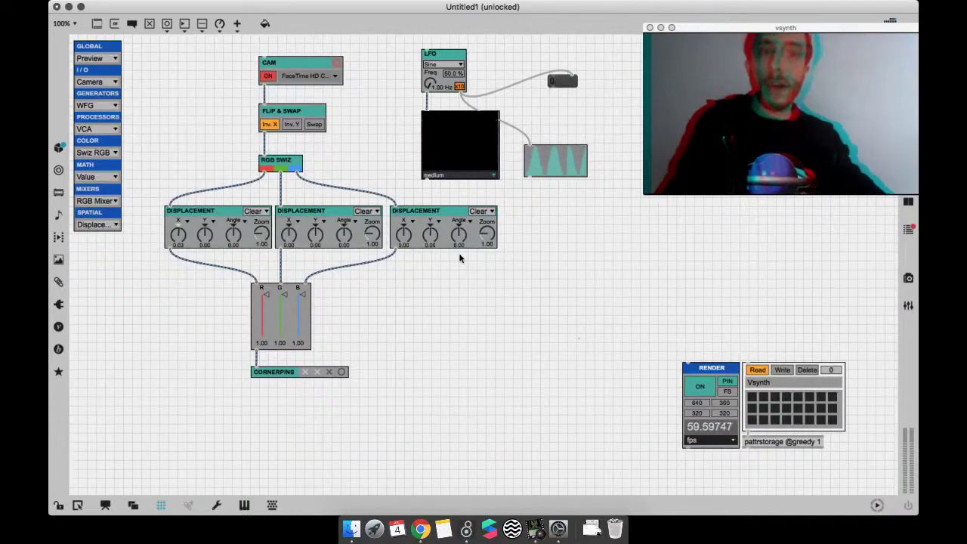
{"action": "key", "text": "super+a"}
{"action": "left_click", "coordinate": [86, 126], "text": "shift"}
{"action": "left_click_drag", "start_coordinate": [215, 234], "coordinate": [264, 242]}
Step: Delete the LFO preview and data scope, and move the LFO with its message box to the left of CAM
{"action": "left_click_drag", "start_coordinate": [601, 200], "coordinate": [496, 155]}
{"action": "key", "text": "Delete"}
{"action": "left_click_drag", "start_coordinate": [600, 116], "coordinate": [483, 78]}
{"action": "left_click_drag", "start_coordinate": [490, 76], "coordinate": [176, 102]}
Step: Add a "scale 0. 1. -0.03 0.03" object below the LFO and wire the LFO's second output into it
{"action": "left_click", "coordinate": [188, 155]}
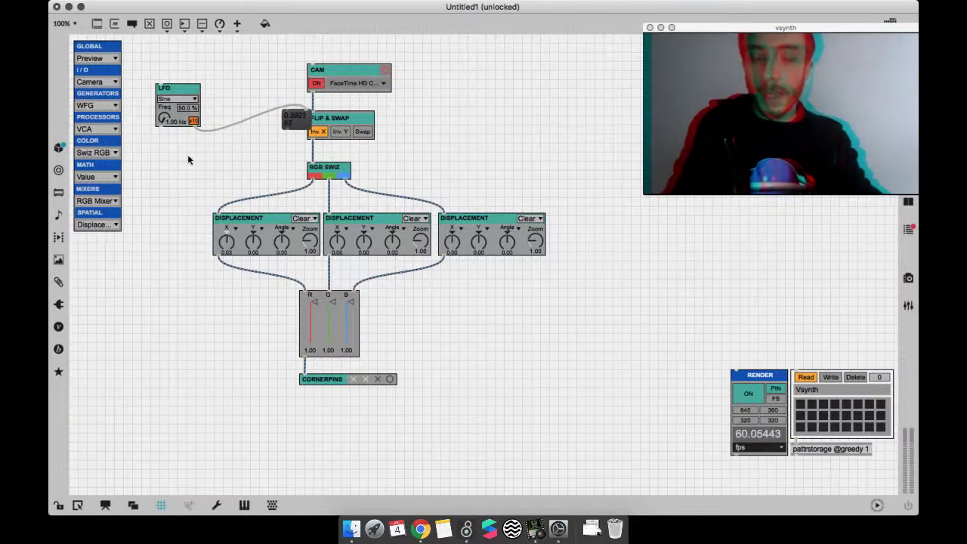
{"action": "type", "text": "nscale 0."}
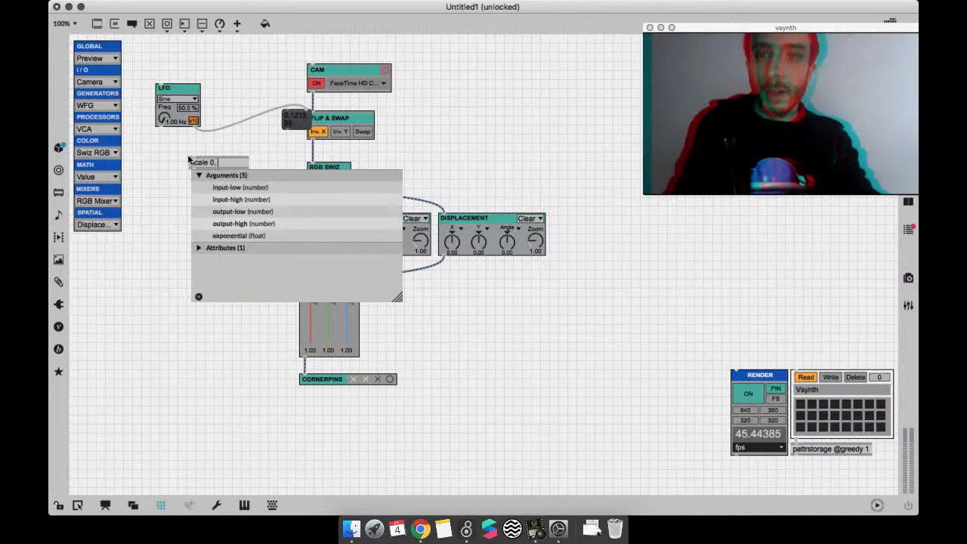
{"action": "type", "text": " 1. -"}
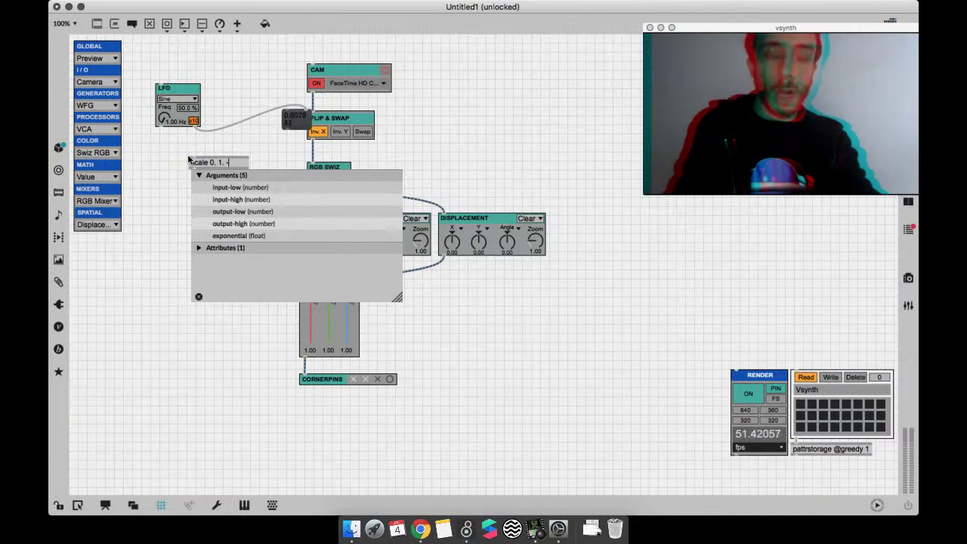
{"action": "type", "text": "0"}
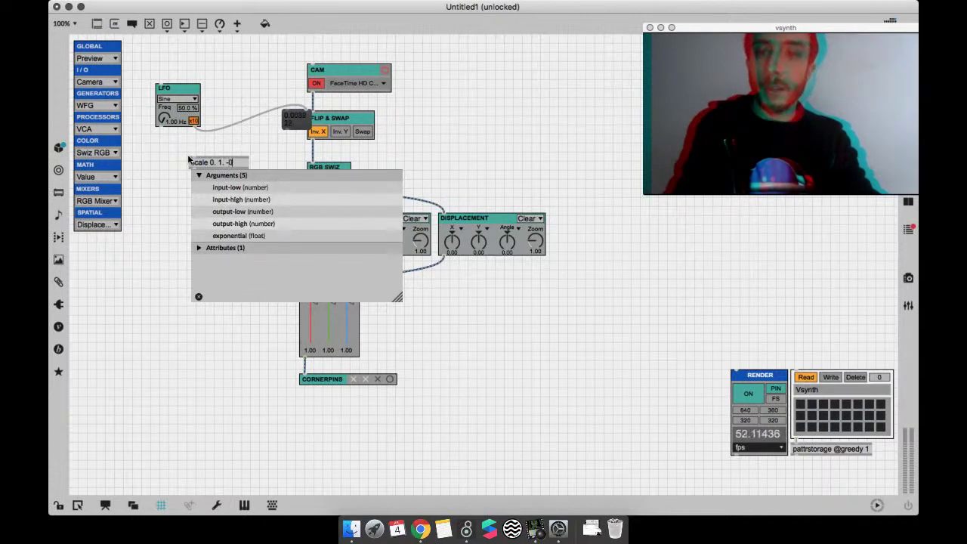
{"action": "type", "text": "."}
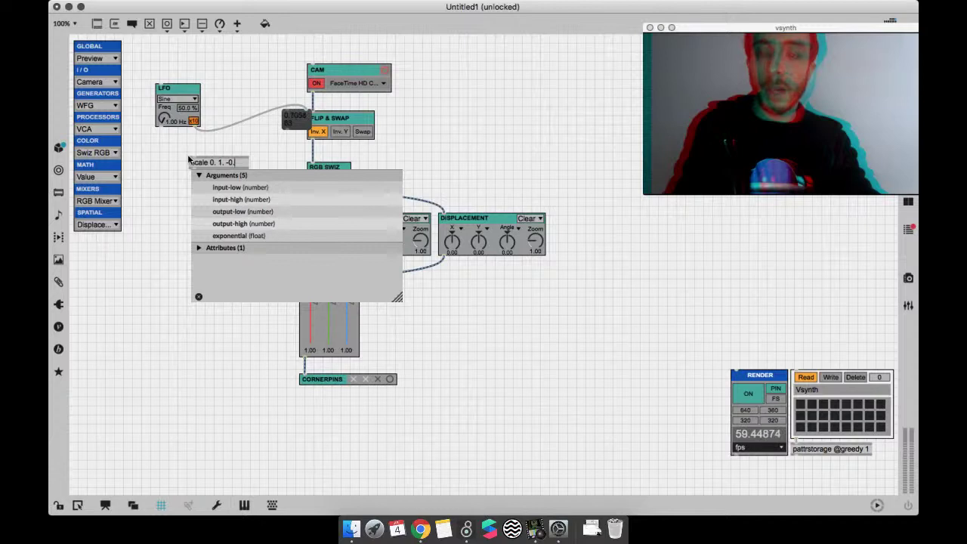
{"action": "type", "text": "03"}
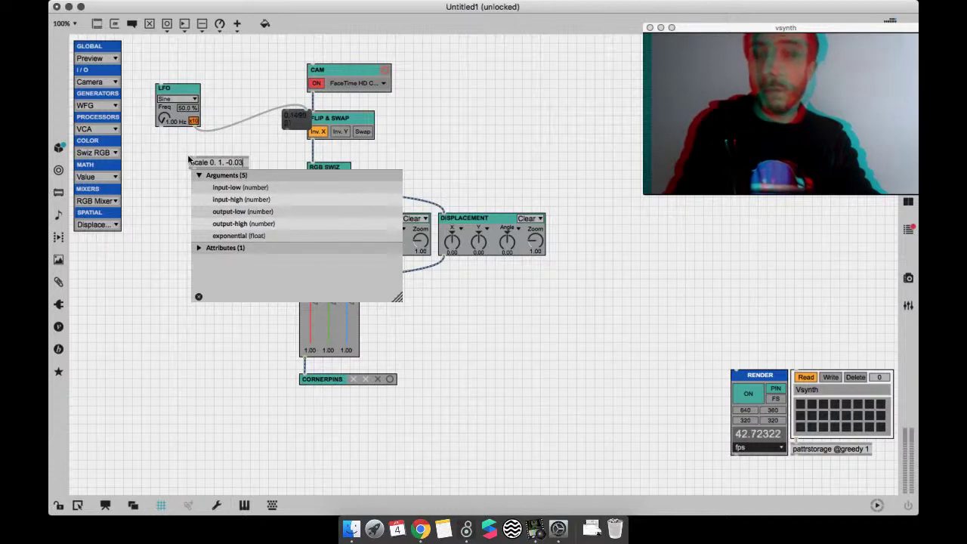
{"action": "type", "text": " 0.03"}
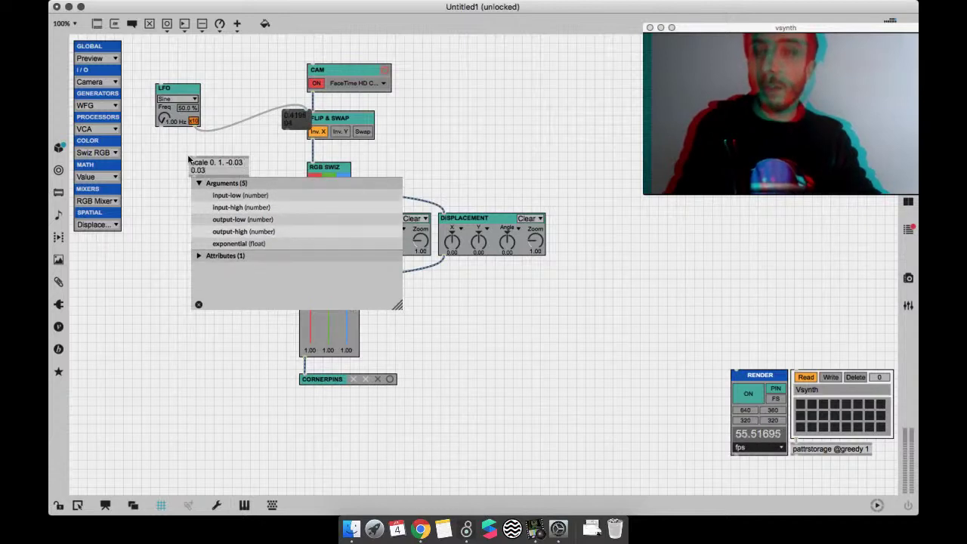
{"action": "key", "text": "Return"}
{"action": "left_click_drag", "start_coordinate": [193, 125], "coordinate": [197, 163]}
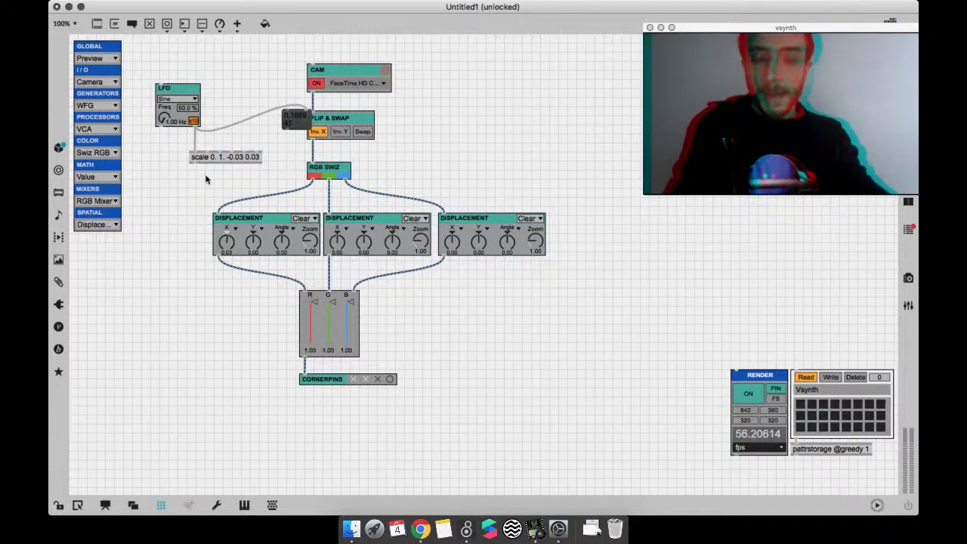
Step: Add a "prepend x" object below the scale object
{"action": "type", "text": "nprepend"}
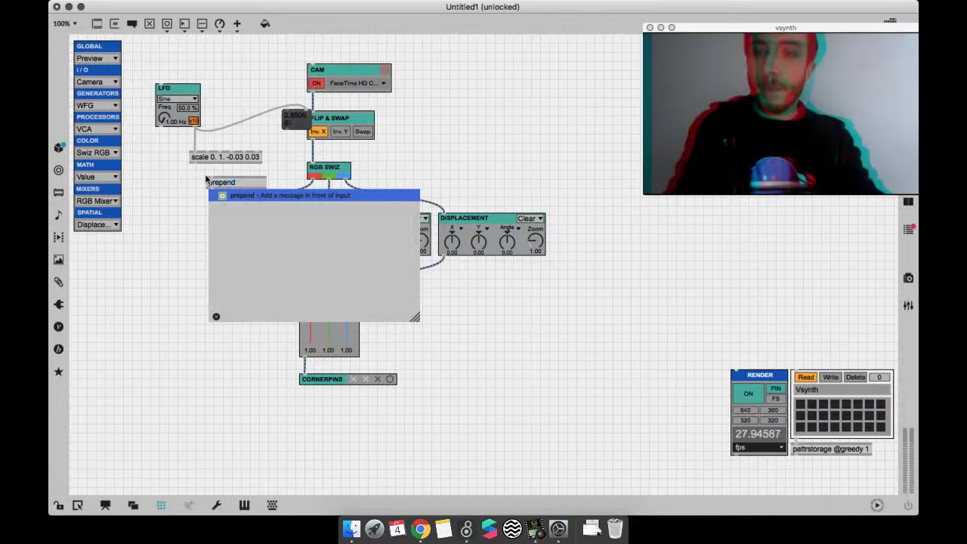
{"action": "type", "text": " x"}
{"action": "key", "text": "Return"}
{"action": "left_click", "coordinate": [176, 192]}
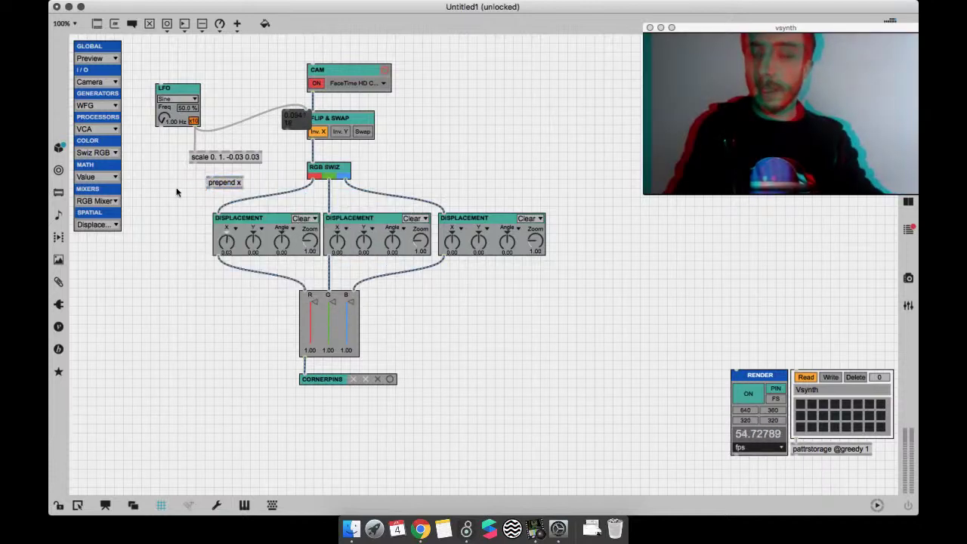
{"action": "key", "text": "f"}
{"action": "left_click", "coordinate": [187, 199]}
{"action": "key", "text": "BackSpace"}
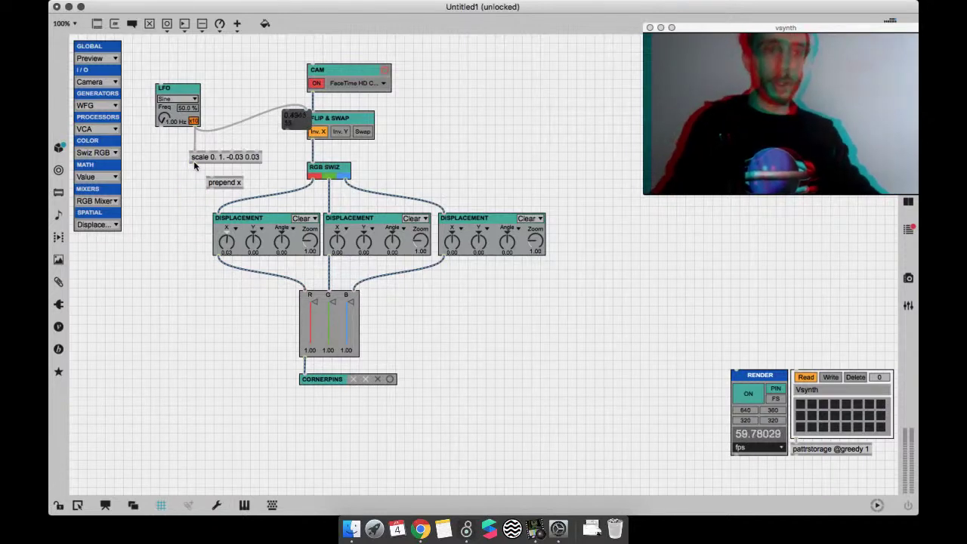
Step: Connect the scale object to prepend x and prepend x to the first Displacement module's input
{"action": "mouse_move", "coordinate": [194, 165]}
{"action": "left_mouse_down"}
{"action": "mouse_move", "coordinate": [206, 186]}
{"action": "mouse_move", "coordinate": [191, 183]}
{"action": "left_mouse_up"}
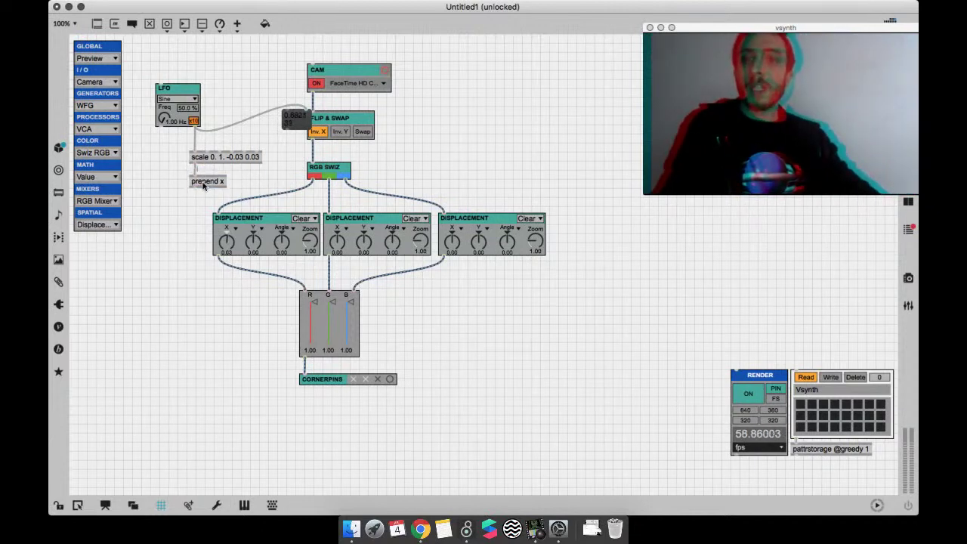
{"action": "left_click_drag", "start_coordinate": [196, 191], "coordinate": [224, 236]}
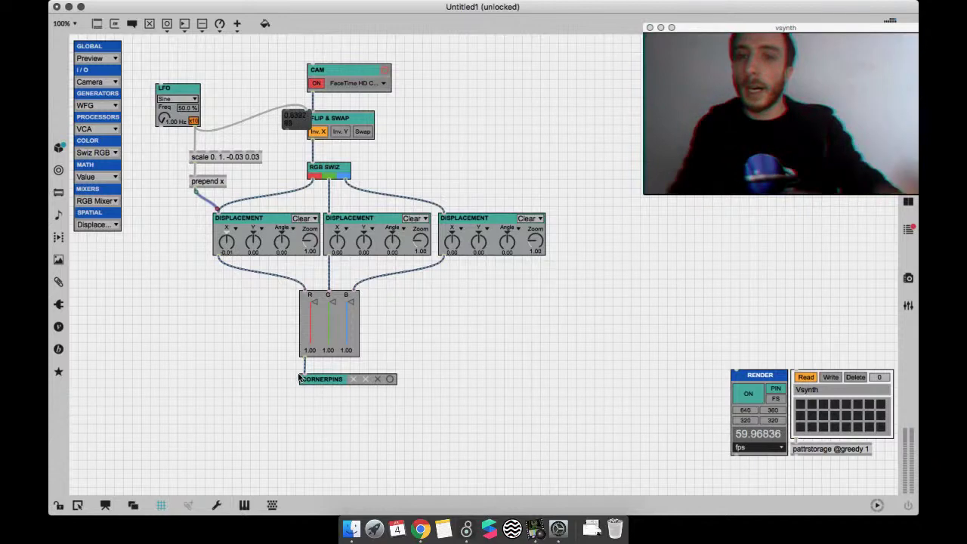
Step: Move the vsynth window clear of the patcher's edge and delete the message box overlapping Flip & Swap
{"action": "left_click_drag", "start_coordinate": [690, 28], "coordinate": [654, 43]}
{"action": "left_click", "coordinate": [529, 74]}
{"action": "left_click", "coordinate": [293, 121]}
{"action": "key", "text": "BackSpace"}
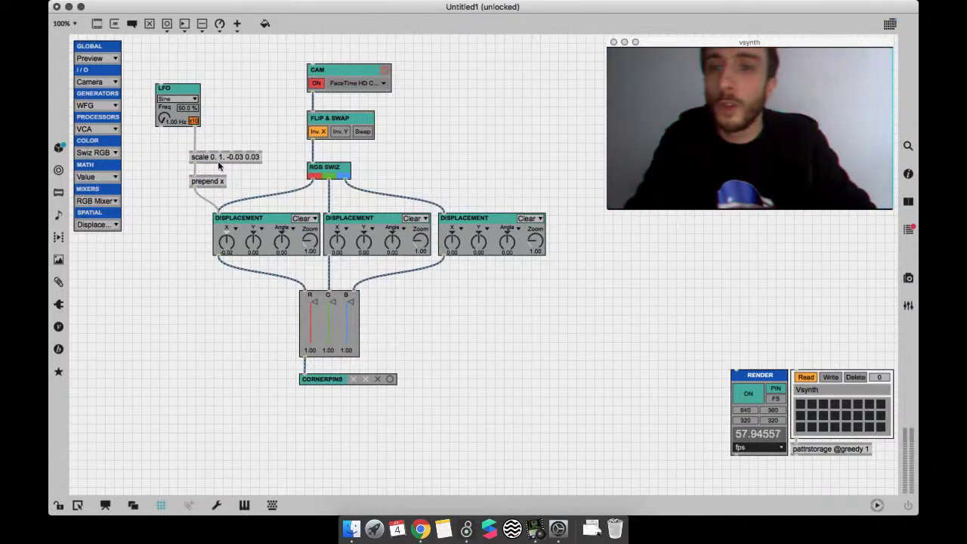
Step: Duplicate the LFO to make a row of three, and shift CAM, Flip & Swap and RGB SWIZ slightly right
{"action": "left_click_drag", "start_coordinate": [242, 186], "coordinate": [186, 112]}
{"action": "left_click_drag", "start_coordinate": [186, 111], "coordinate": [267, 111]}
{"action": "left_click_drag", "start_coordinate": [420, 195], "coordinate": [321, 83]}
{"action": "left_click_drag", "start_coordinate": [335, 83], "coordinate": [352, 83]}
{"action": "left_click", "coordinate": [477, 81]}
Step: Duplicate the scale and prepend x pair and wire the second LFO through the copy into the second Displacement module
{"action": "left_click_drag", "start_coordinate": [209, 193], "coordinate": [161, 163]}
{"action": "left_click_drag", "start_coordinate": [184, 164], "coordinate": [267, 166], "text": "alt"}
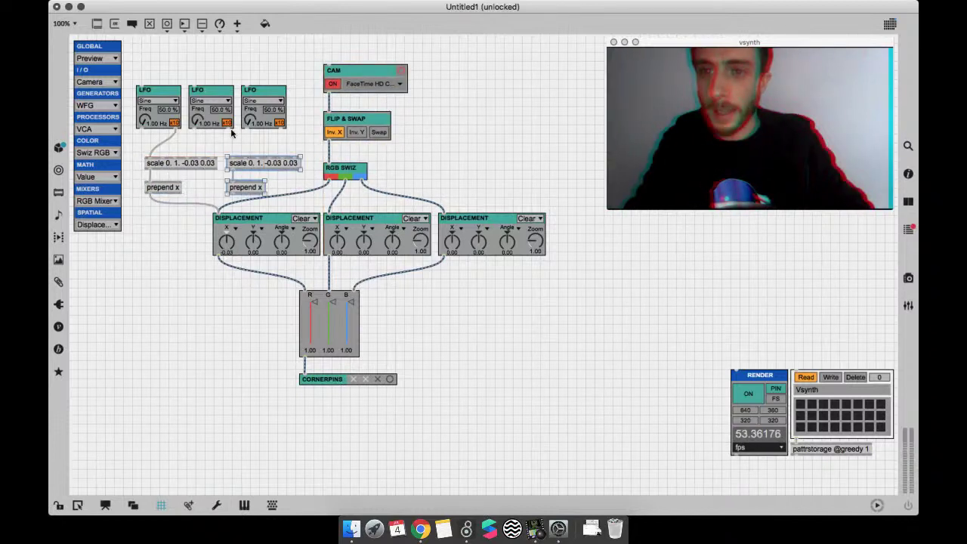
{"action": "left_click_drag", "start_coordinate": [228, 128], "coordinate": [232, 158]}
{"action": "left_click_drag", "start_coordinate": [232, 192], "coordinate": [328, 215]}
Step: Place another scale and prepend x copy above the third Displacement and wire the third LFO through it into that module
{"action": "left_click_drag", "start_coordinate": [256, 187], "coordinate": [488, 160]}
{"action": "left_click_drag", "start_coordinate": [435, 190], "coordinate": [442, 211]}
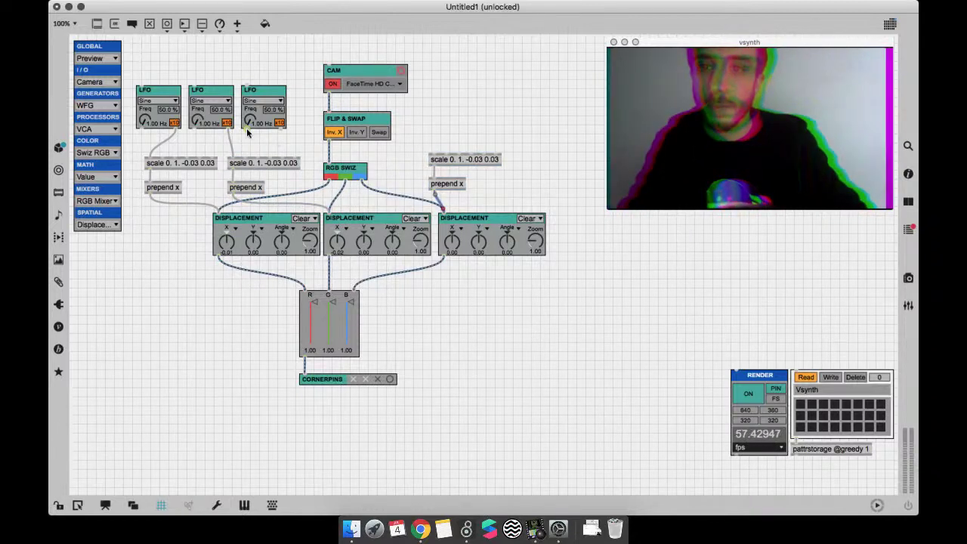
{"action": "left_click_drag", "start_coordinate": [284, 127], "coordinate": [433, 155]}
{"action": "key", "text": "super+e"}
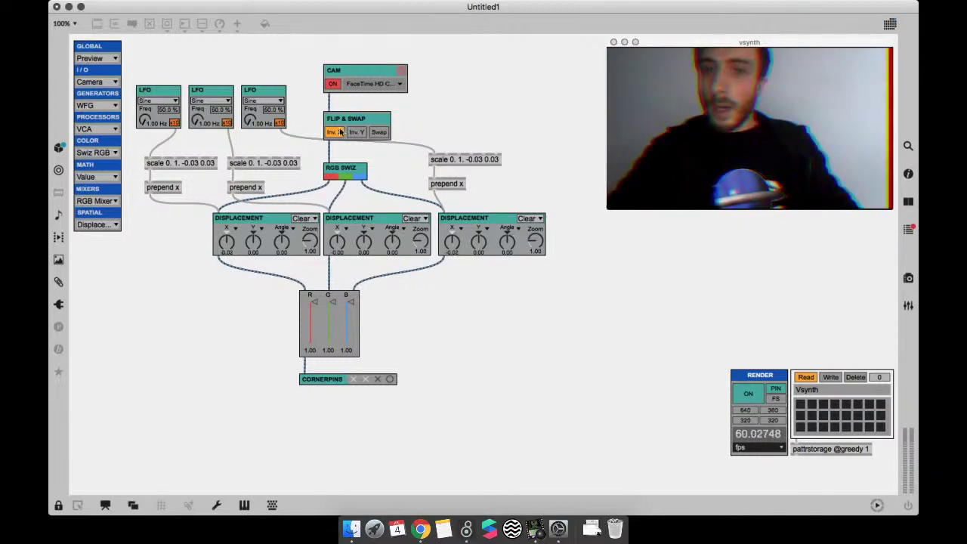
{"action": "key", "text": "super+e"}
{"action": "key", "text": "super+e"}
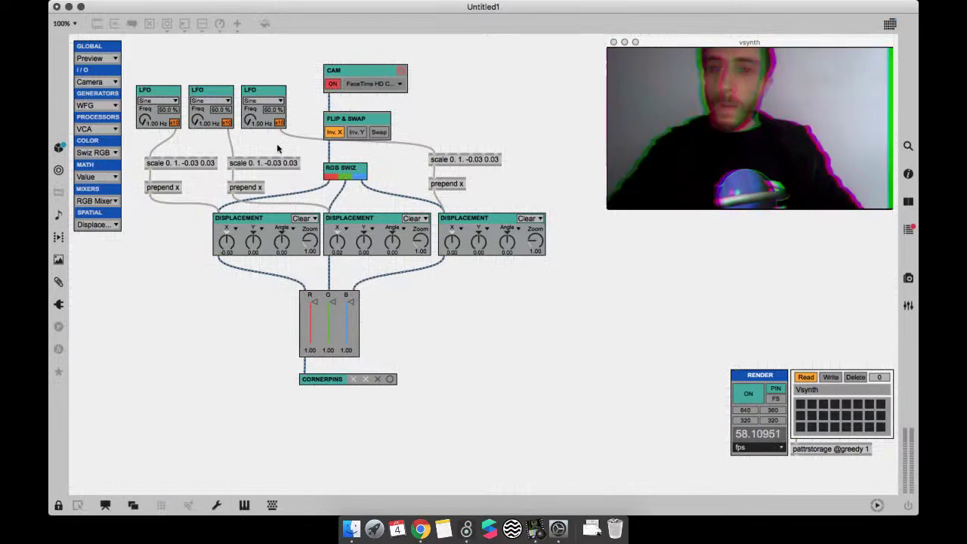
Step: Lock the patch and set the waveform of all three LFOs to S&H
{"action": "key", "text": "super+e"}
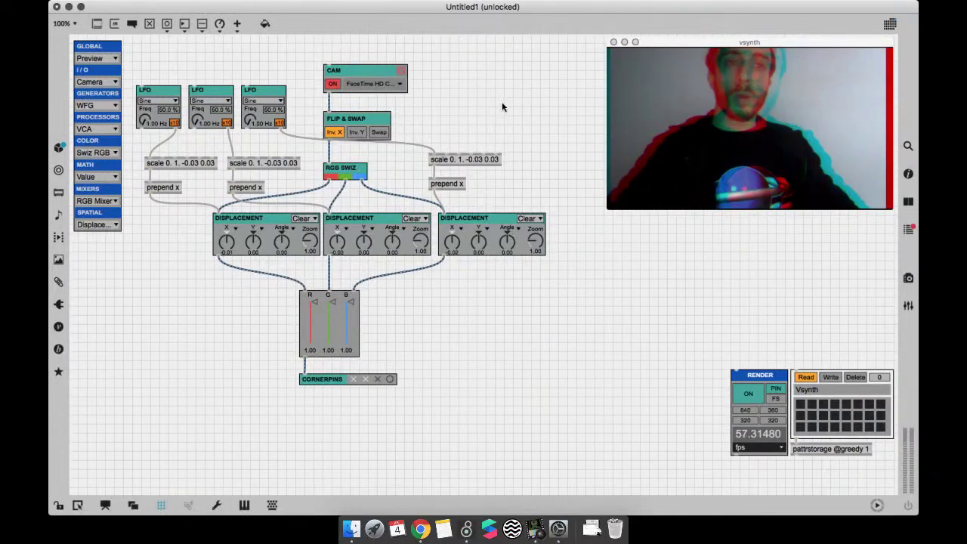
{"action": "key", "text": "super+e"}
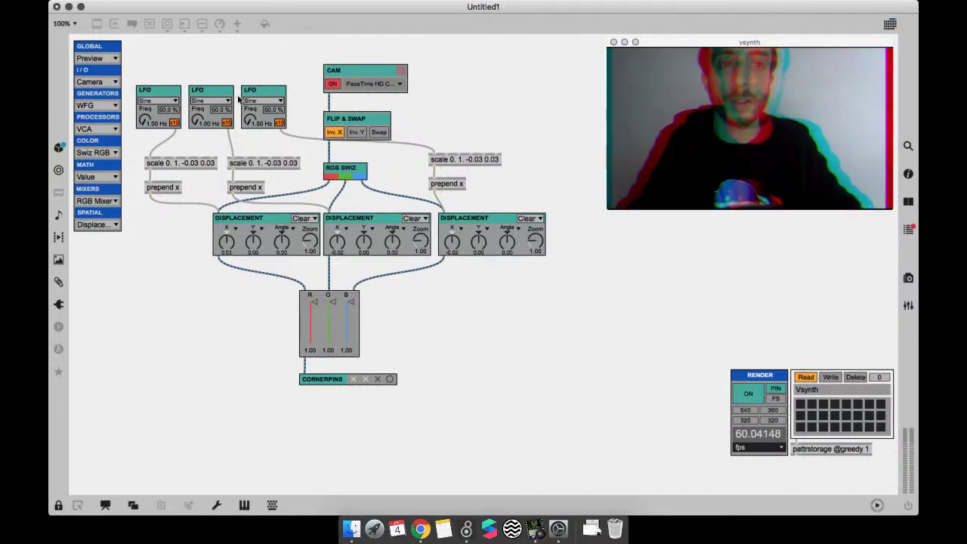
{"action": "left_click", "coordinate": [162, 102]}
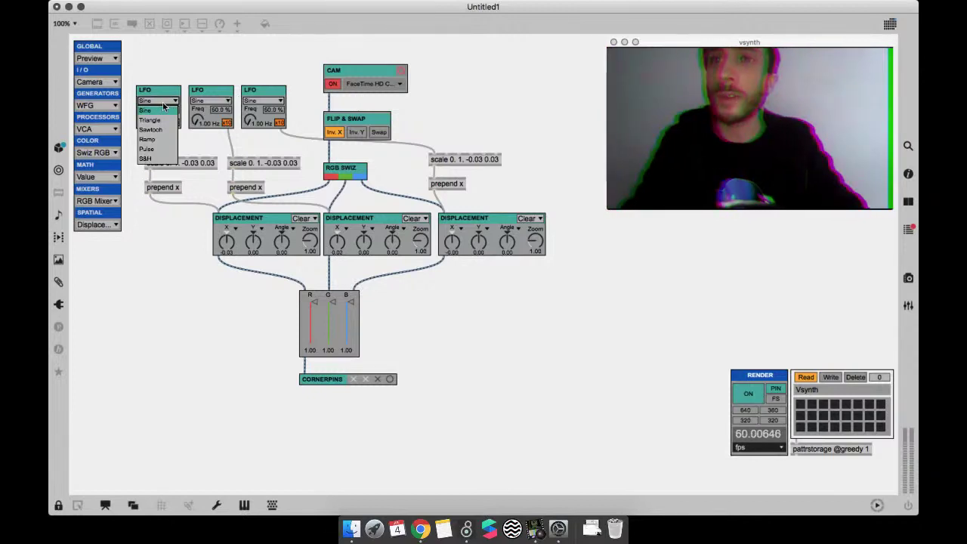
{"action": "left_click", "coordinate": [161, 160]}
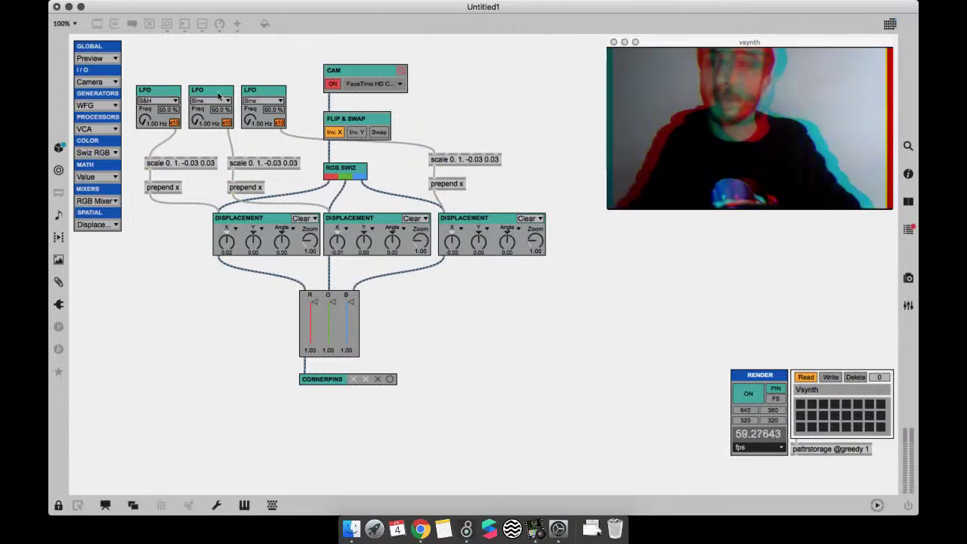
{"action": "left_click", "coordinate": [218, 98]}
{"action": "left_click", "coordinate": [213, 157]}
{"action": "left_click", "coordinate": [258, 101]}
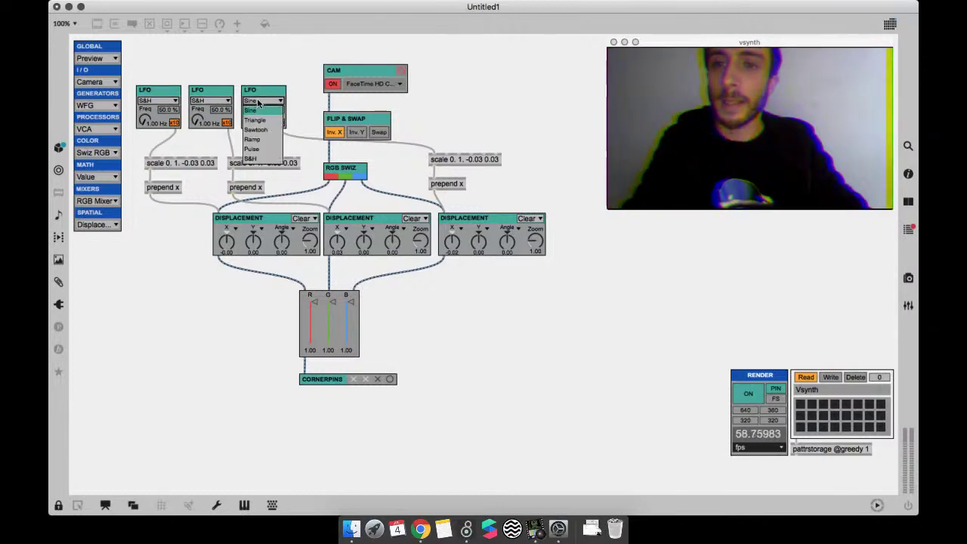
{"action": "left_click", "coordinate": [258, 159]}
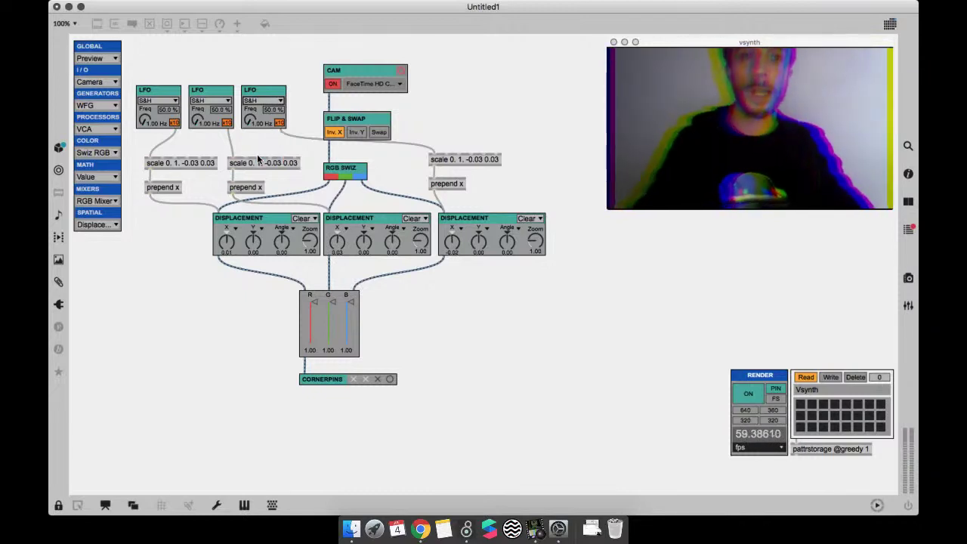
Step: Paste the Vsynth vs_data_scope snippet into the patch, place it below the first prepend x and wire the first LFO into it
{"action": "key", "text": "super+e"}
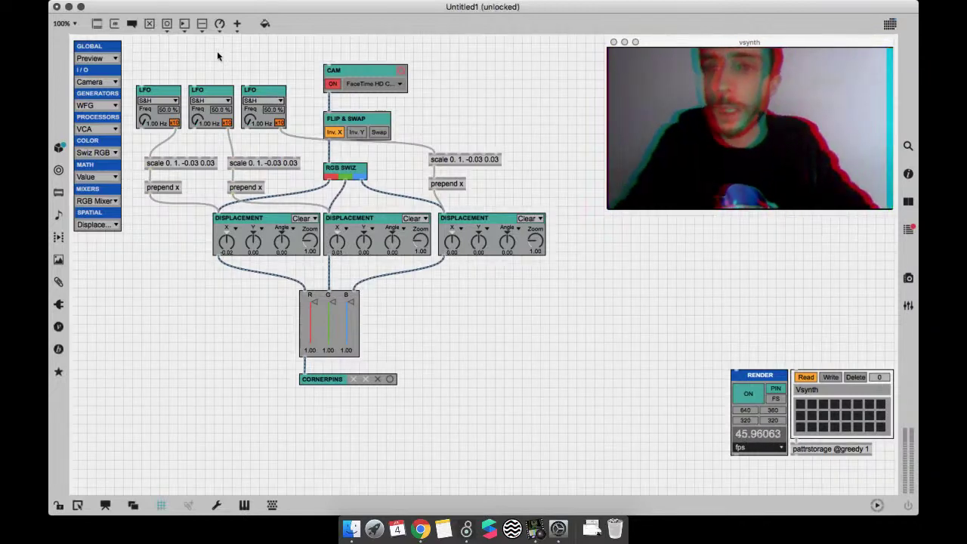
{"action": "right_click", "coordinate": [462, 316]}
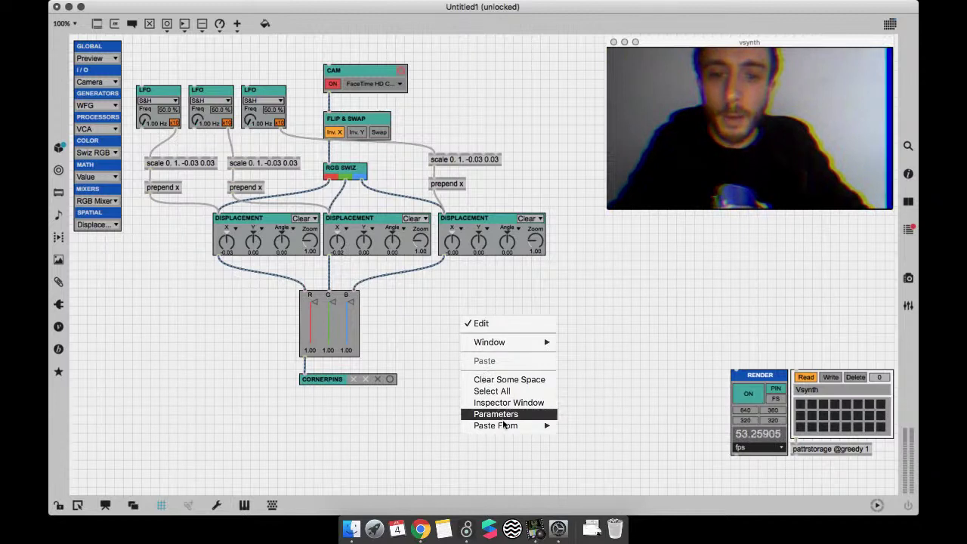
{"action": "mouse_move", "coordinate": [513, 425]}
{"action": "mouse_move", "coordinate": [633, 475]}
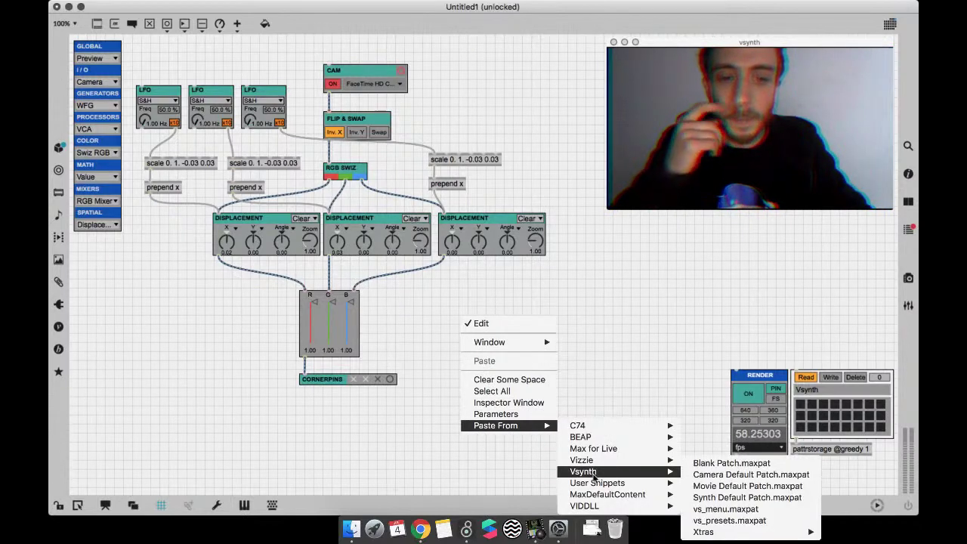
{"action": "mouse_move", "coordinate": [709, 531]}
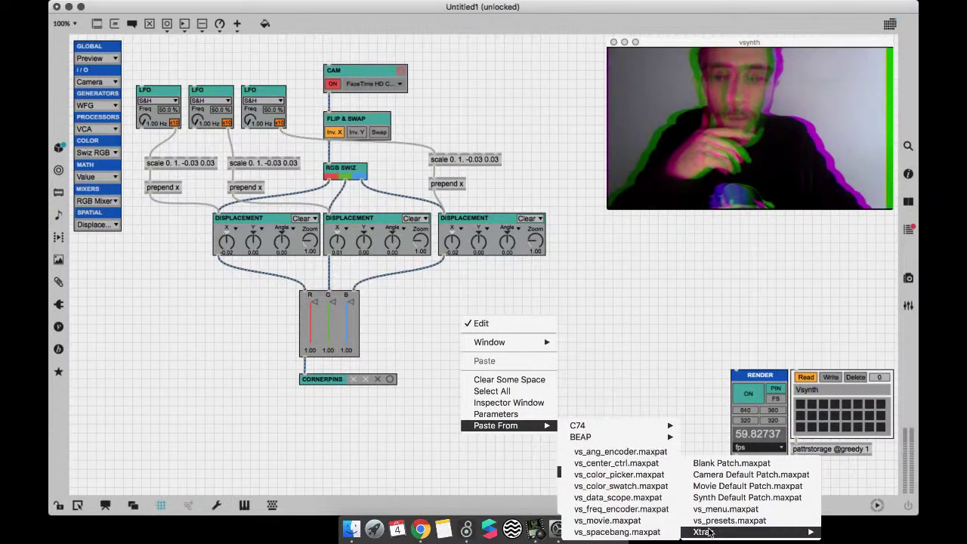
{"action": "left_click", "coordinate": [617, 497]}
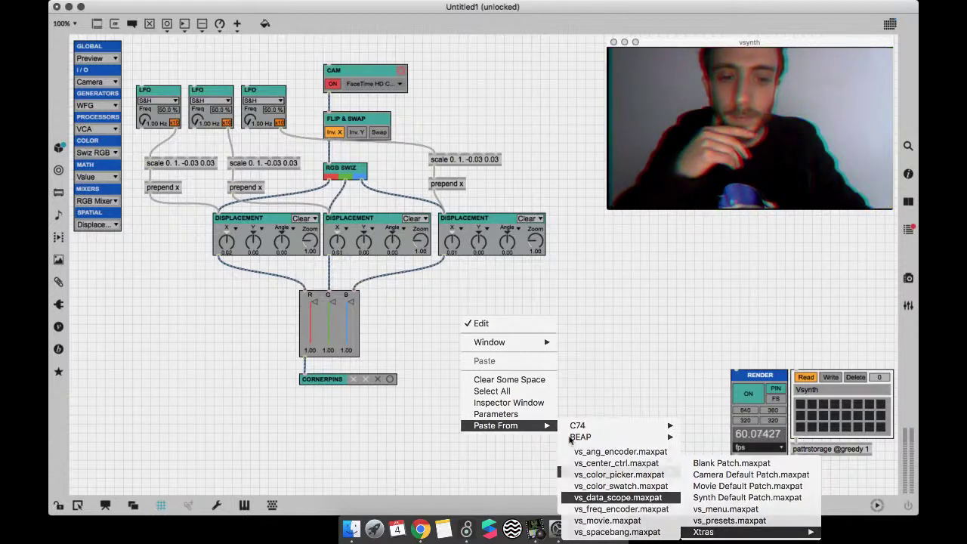
{"action": "left_click_drag", "start_coordinate": [483, 336], "coordinate": [159, 307]}
{"action": "left_click_drag", "start_coordinate": [175, 127], "coordinate": [143, 284]}
{"action": "left_click_drag", "start_coordinate": [158, 282], "coordinate": [163, 263]}
{"action": "left_click", "coordinate": [164, 320]}
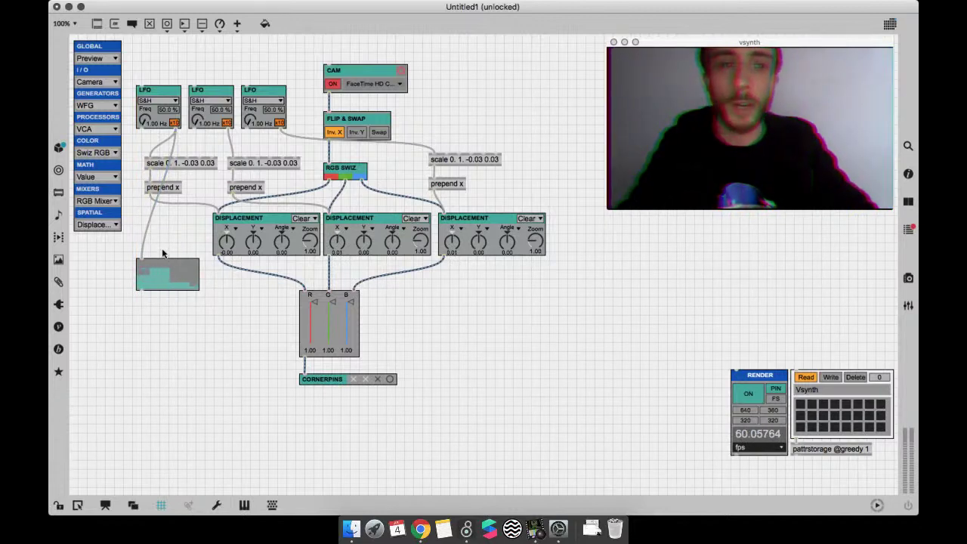
Step: Lock the patch and raise the three LFO frequencies to about 6.28, 6.67 and 7.38 Hz
{"action": "key", "text": "super+e"}
{"action": "left_click_drag", "start_coordinate": [144, 120], "coordinate": [139, 82]}
{"action": "left_click_drag", "start_coordinate": [196, 120], "coordinate": [199, 79]}
{"action": "left_click_drag", "start_coordinate": [250, 120], "coordinate": [256, 68]}
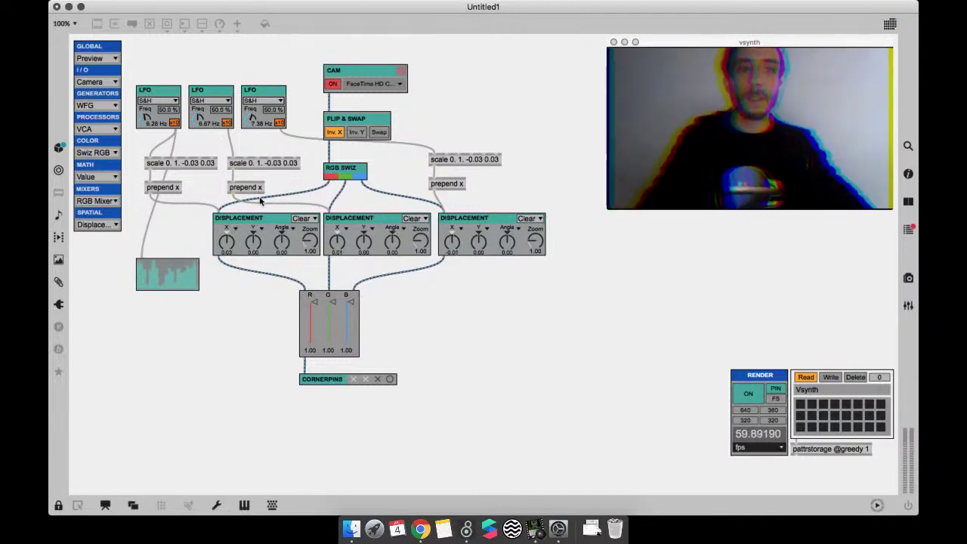
{"action": "mouse_move", "coordinate": [260, 200]}
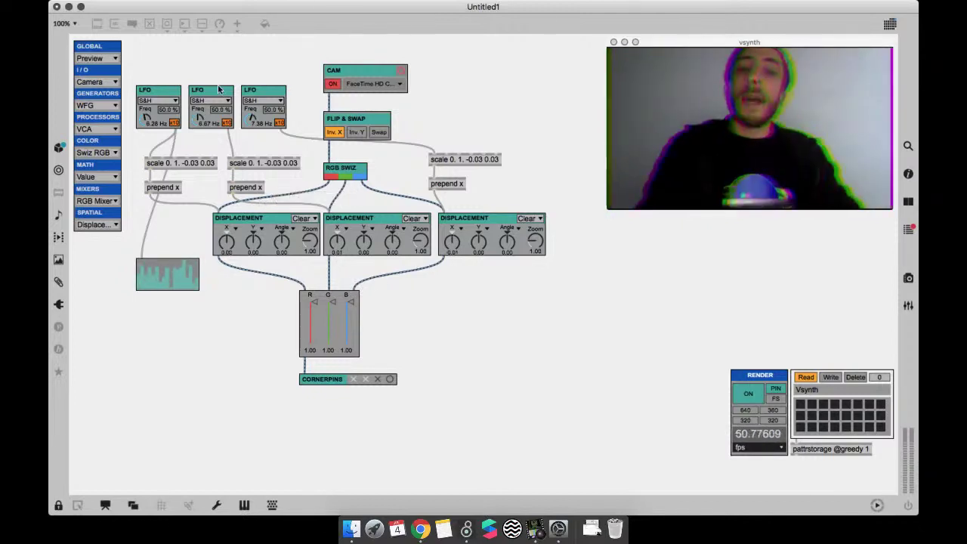
Step: Unlock the patch and create a bline object and a line 0. object side by side in the empty area below the Displacement modules
{"action": "key", "text": "super+e"}
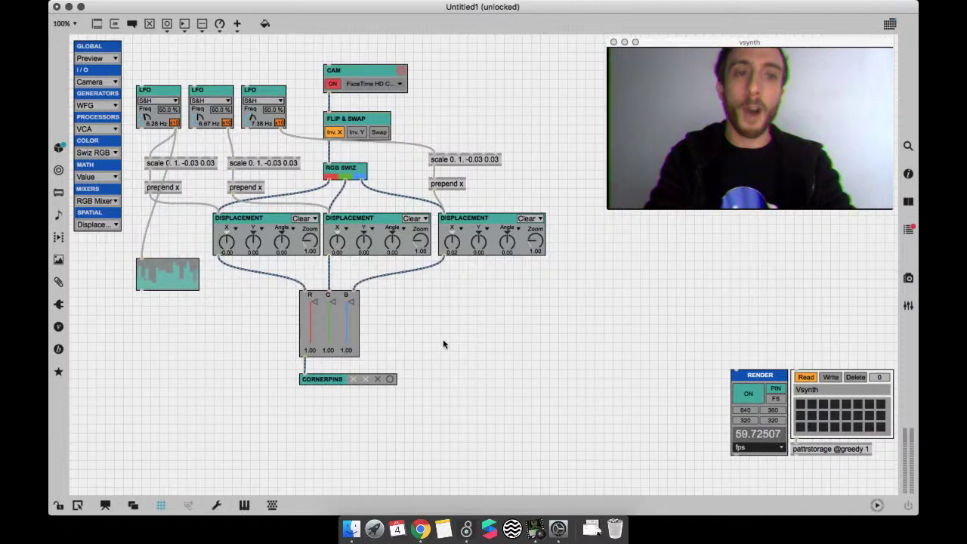
{"action": "type", "text": "nline"}
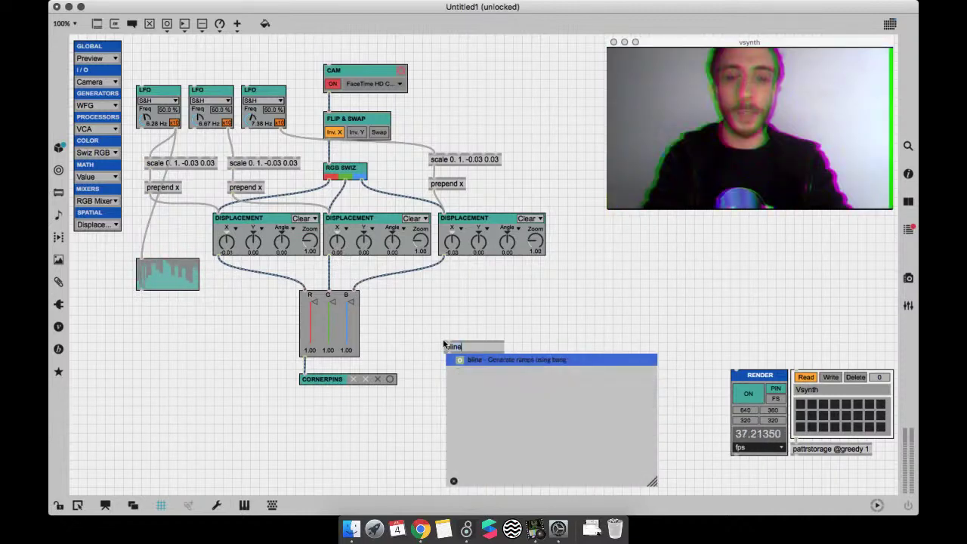
{"action": "left_click", "coordinate": [511, 344]}
{"action": "type", "text": "nline"}
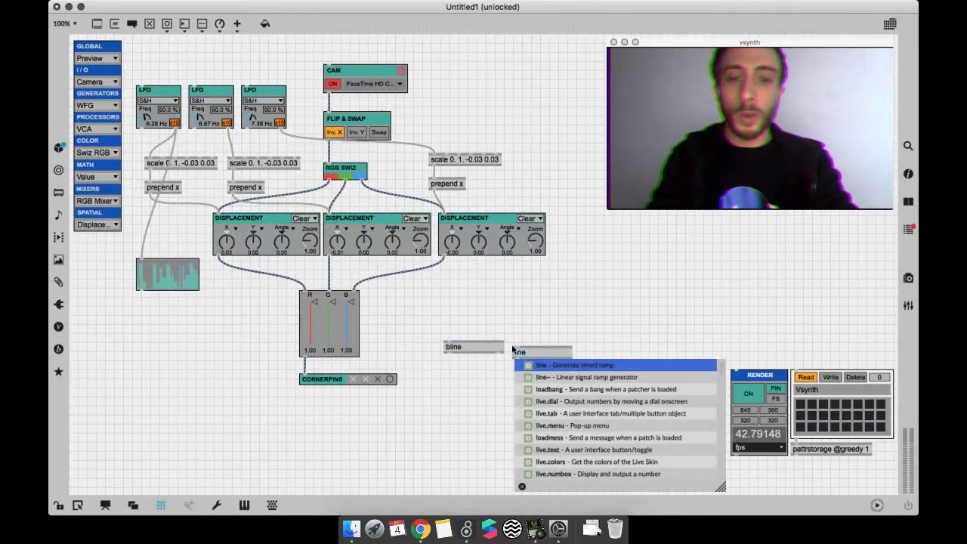
{"action": "type", "text": " 0."}
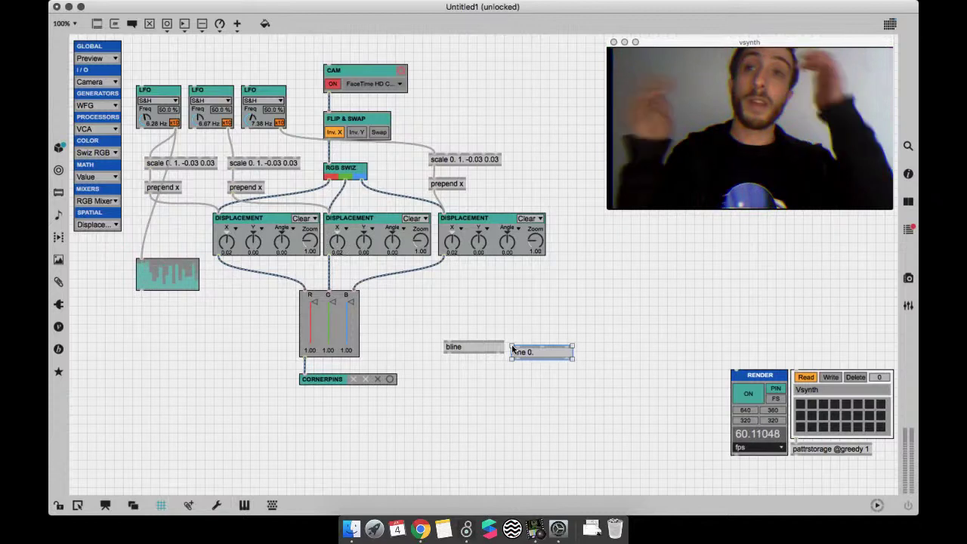
Step: Wire a message reading 0, 1 1000 into line 0., connect its output to an empty message below, and lock the patch
{"action": "left_click", "coordinate": [440, 293]}
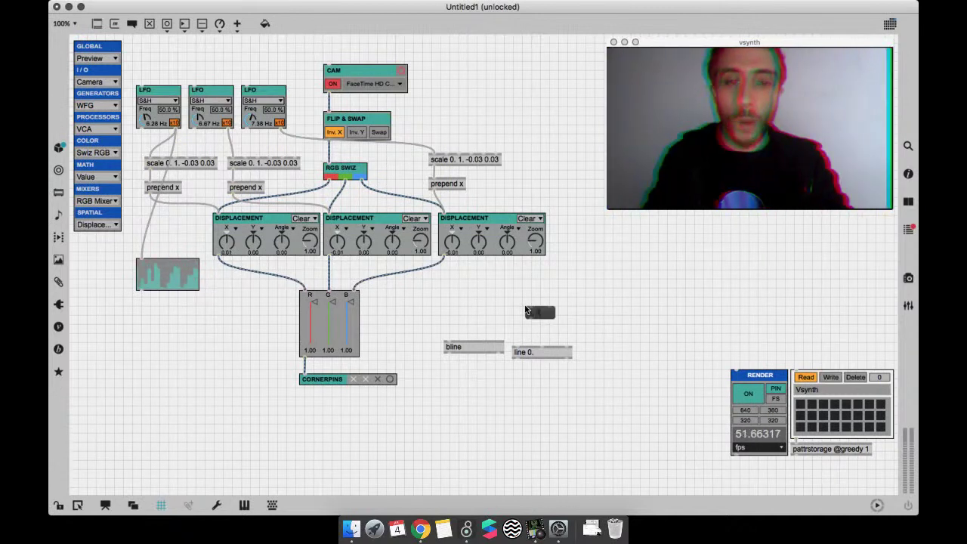
{"action": "type", "text": "000"}
{"action": "key", "text": "Return"}
{"action": "key", "text": "super+j"}
{"action": "left_click_drag", "start_coordinate": [529, 318], "coordinate": [542, 383]}
{"action": "key", "text": "super+equal"}
{"action": "key", "text": "m"}
{"action": "key", "text": "super+e"}
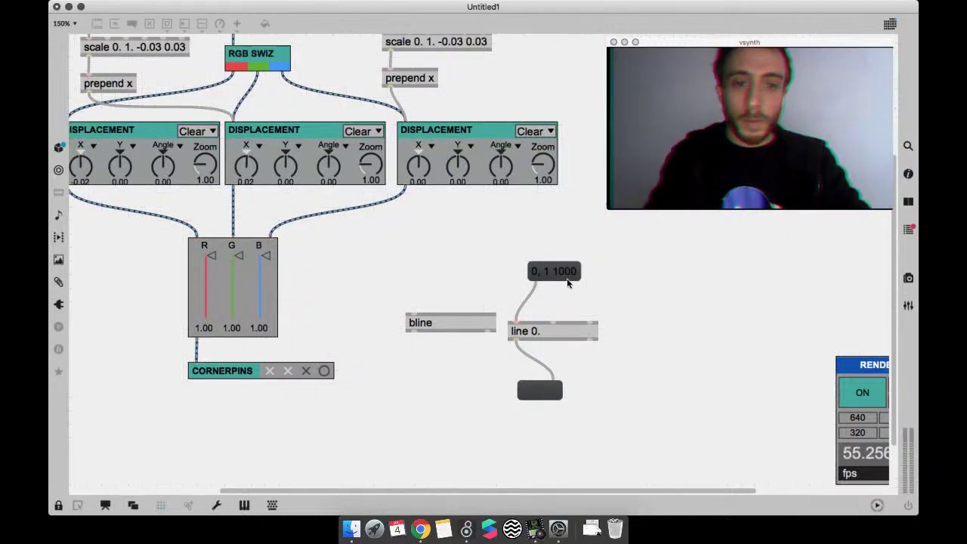
Step: Trigger the 0, 1 1000 message several times to watch the ramp that line 0. outputs
{"action": "left_click", "coordinate": [568, 276]}
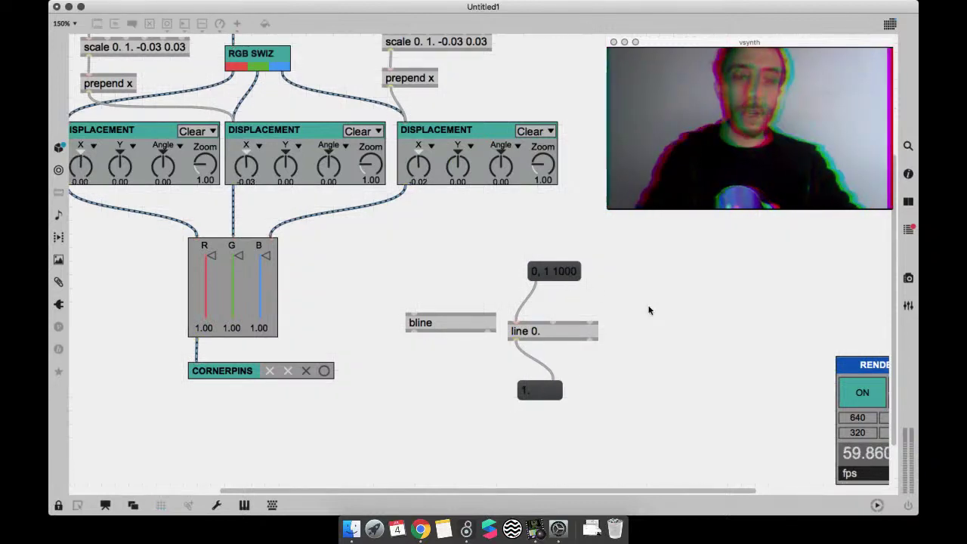
{"action": "left_click", "coordinate": [566, 273]}
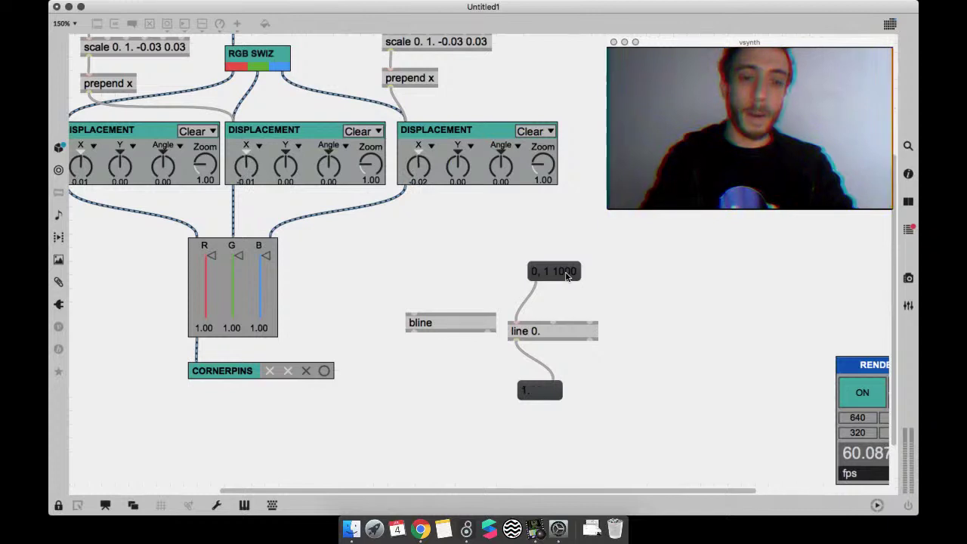
{"action": "left_click", "coordinate": [565, 275]}
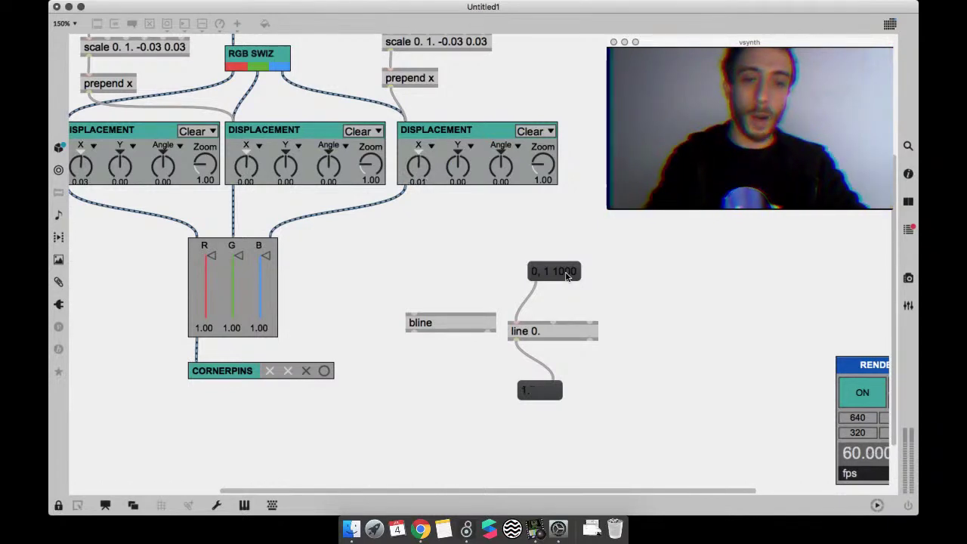
Step: Copy the output message below bline, wire bline into its right inlet, and give bline the argument 0
{"action": "key", "text": "super+e"}
{"action": "left_click_drag", "start_coordinate": [526, 388], "coordinate": [433, 373], "text": "alt"}
{"action": "mouse_move", "coordinate": [408, 330]}
{"action": "left_mouse_down"}
{"action": "mouse_move", "coordinate": [431, 380]}
{"action": "mouse_move", "coordinate": [405, 379]}
{"action": "left_mouse_up"}
{"action": "double_click", "coordinate": [447, 325]}
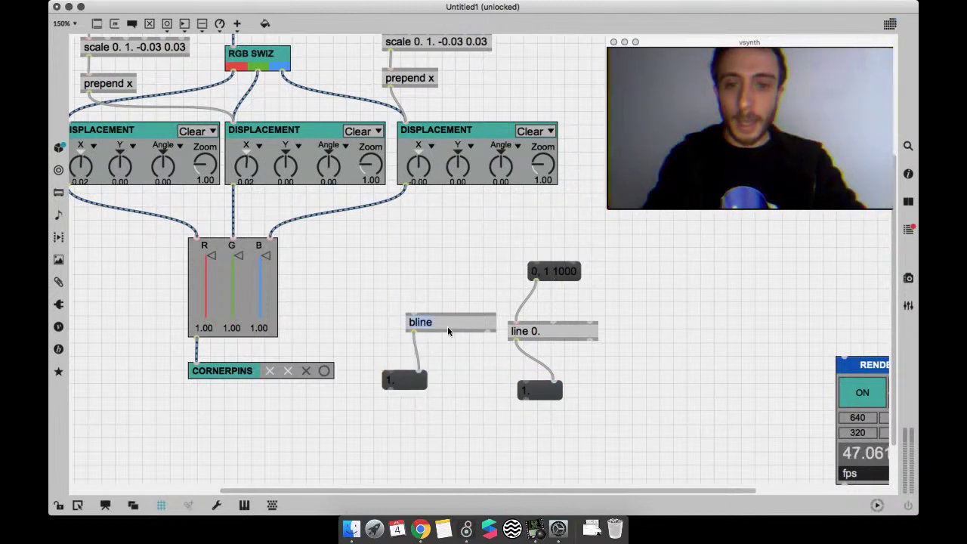
{"action": "type", "text": "0."}
{"action": "key", "text": "Return"}
{"action": "left_click", "coordinate": [415, 266]}
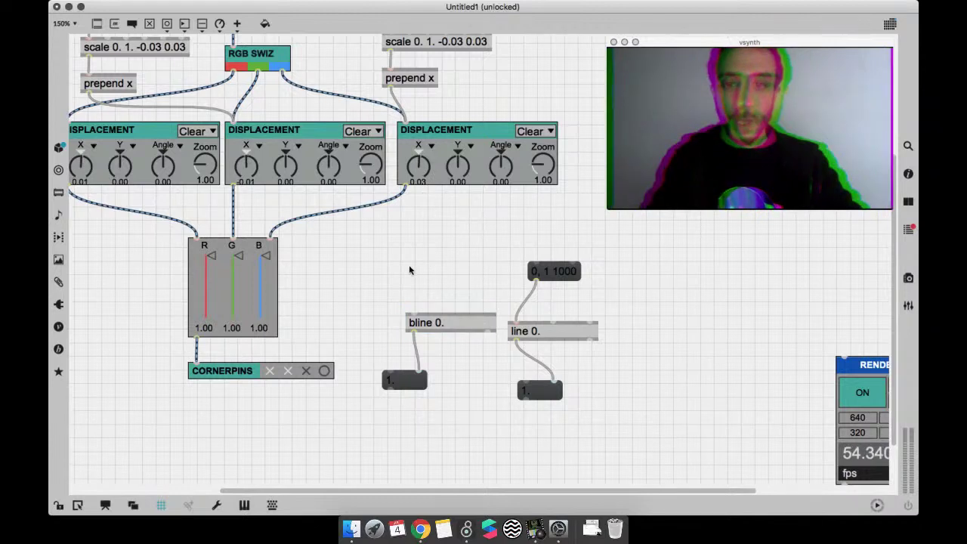
Step: Create a pak f 6 object above bline 0. and wire it into bline's inlet
{"action": "type", "text": "npak"}
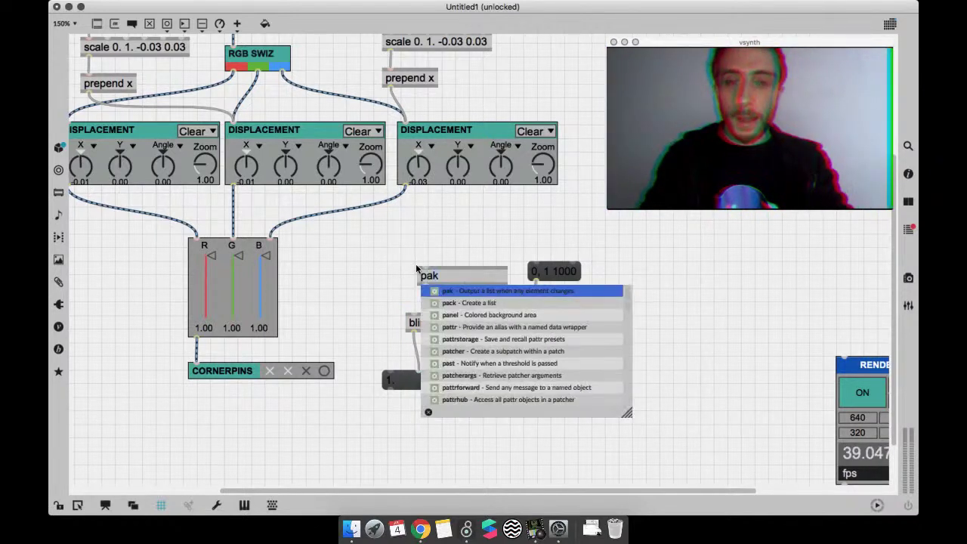
{"action": "type", "text": " f"}
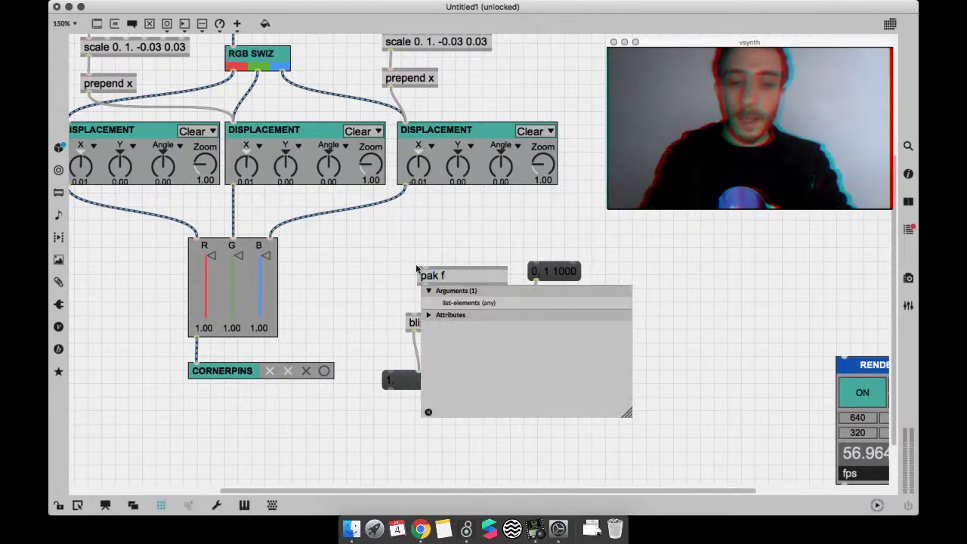
{"action": "type", "text": " 6"}
{"action": "key", "text": "Return"}
{"action": "left_click_drag", "start_coordinate": [426, 285], "coordinate": [443, 295]}
{"action": "left_click", "coordinate": [451, 283]}
Step: Add a float number box wired into pak's first inlet and change the object's arguments to f 60
{"action": "left_click", "coordinate": [408, 219]}
{"action": "key", "text": "f"}
{"action": "mouse_move", "coordinate": [412, 262]}
{"action": "left_mouse_down"}
{"action": "mouse_move", "coordinate": [412, 279]}
{"action": "mouse_move", "coordinate": [422, 254]}
{"action": "left_mouse_up"}
{"action": "left_click", "coordinate": [445, 290]}
{"action": "left_click", "coordinate": [447, 292]}
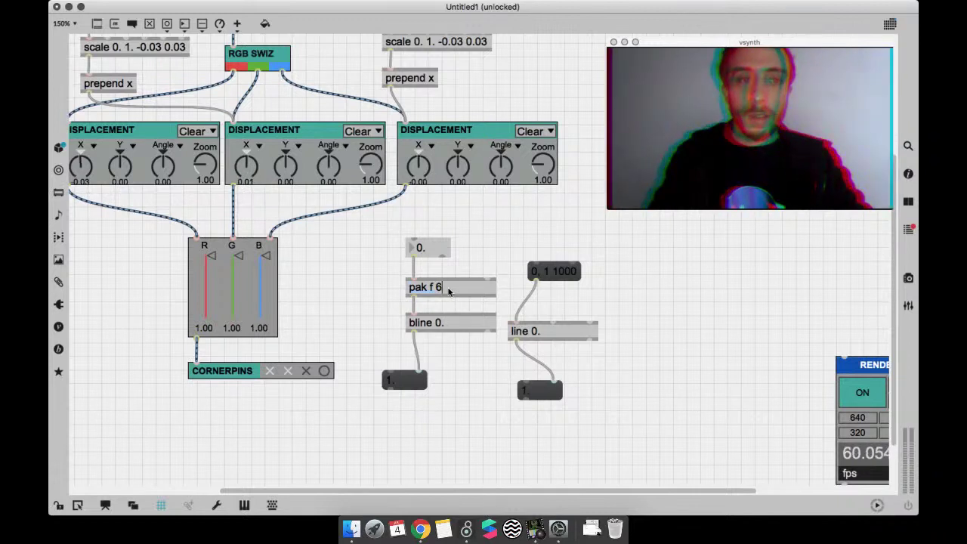
{"action": "key", "text": "BackSpace"}
{"action": "type", "text": "60"}
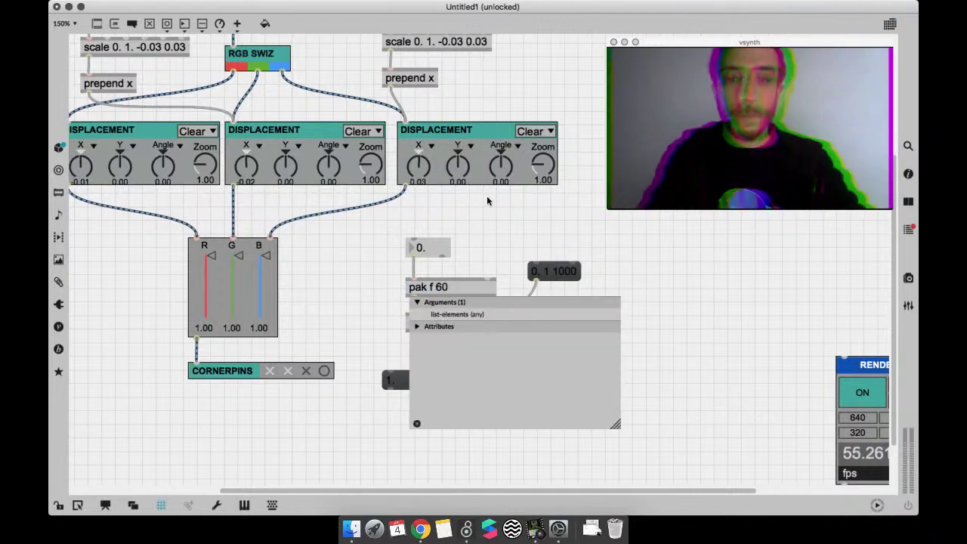
{"action": "left_click", "coordinate": [481, 226]}
Step: Lock the patch and enter 1 in the float number box above pak f 60
{"action": "key", "text": "super+e"}
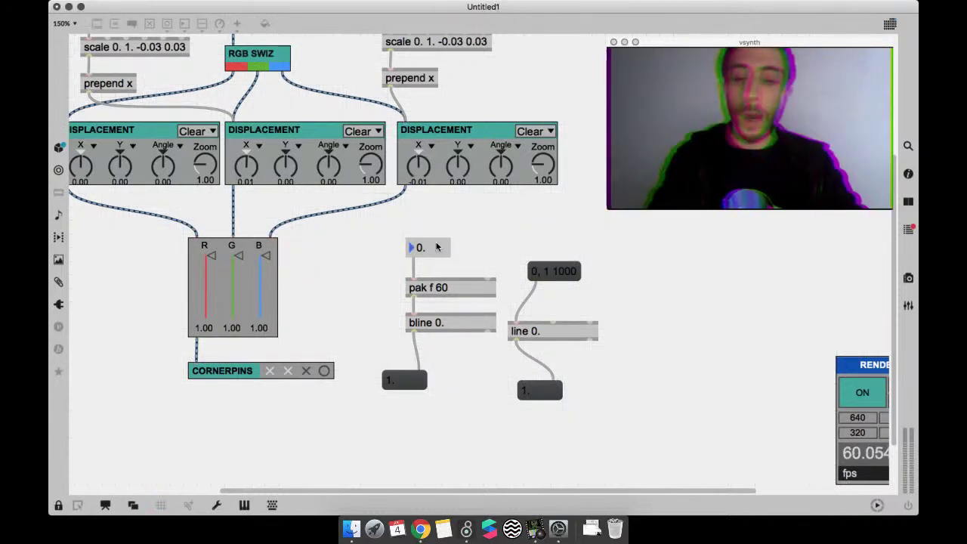
{"action": "left_click", "coordinate": [437, 247]}
{"action": "type", "text": "1"}
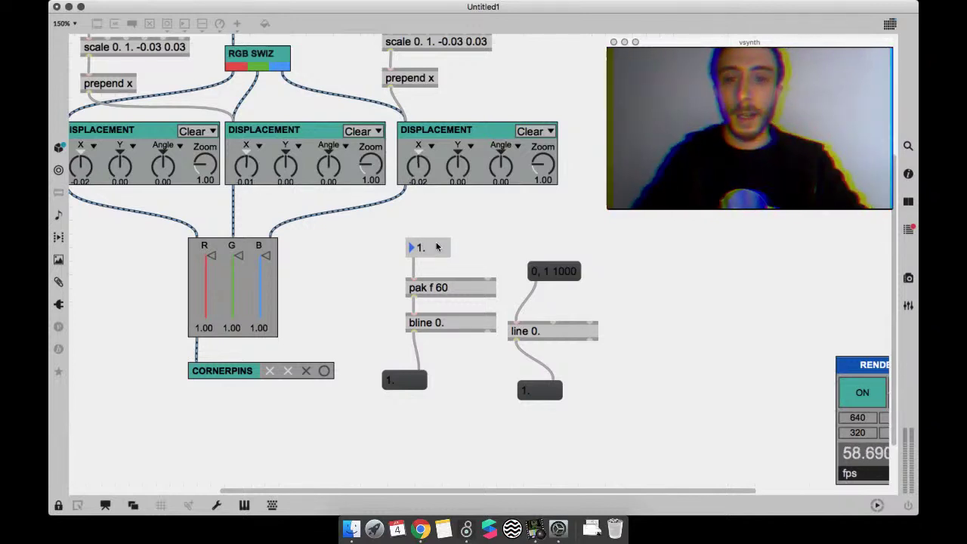
Step: Unlock the patch, wire a new button into bline 0. and bang it repeatedly to step through the ramp
{"action": "key", "text": "super+e"}
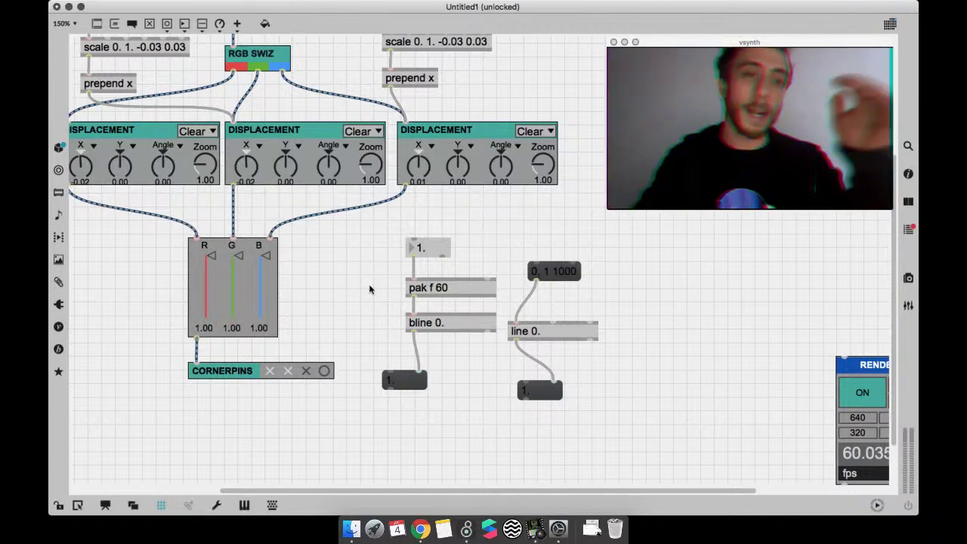
{"action": "key", "text": "b"}
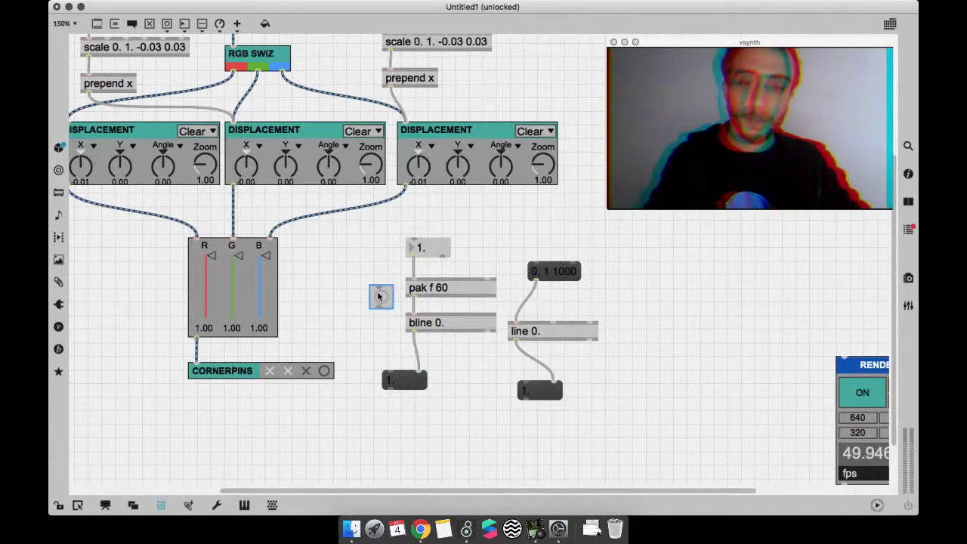
{"action": "left_click_drag", "start_coordinate": [382, 308], "coordinate": [414, 321]}
{"action": "left_click", "coordinate": [384, 296], "text": "super"}
{"action": "left_click", "coordinate": [384, 296], "text": "super"}
{"action": "left_click", "coordinate": [384, 296], "text": "super"}
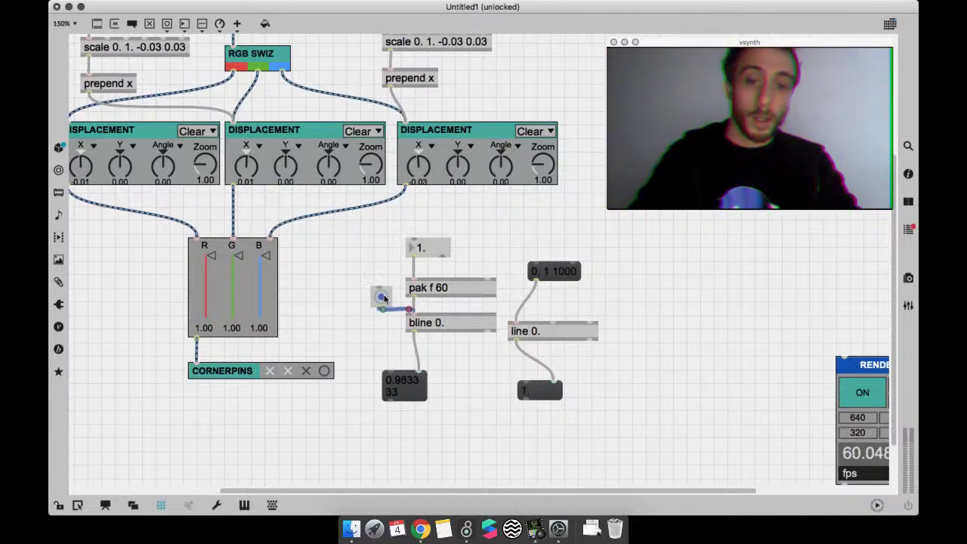
{"action": "left_click_drag", "start_coordinate": [384, 299], "coordinate": [383, 295]}
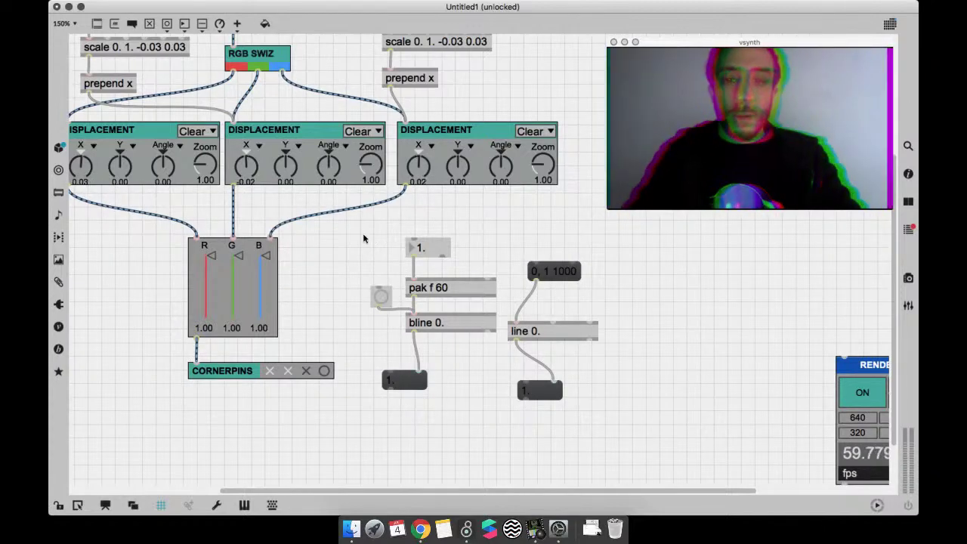
Step: Replace the button with an r draw object placed beside pak f 60
{"action": "left_click", "coordinate": [382, 298]}
{"action": "key", "text": "BackSpace"}
{"action": "type", "text": "nr draw"}
{"action": "key", "text": "Return"}
{"action": "left_click_drag", "start_coordinate": [387, 298], "coordinate": [365, 280]}
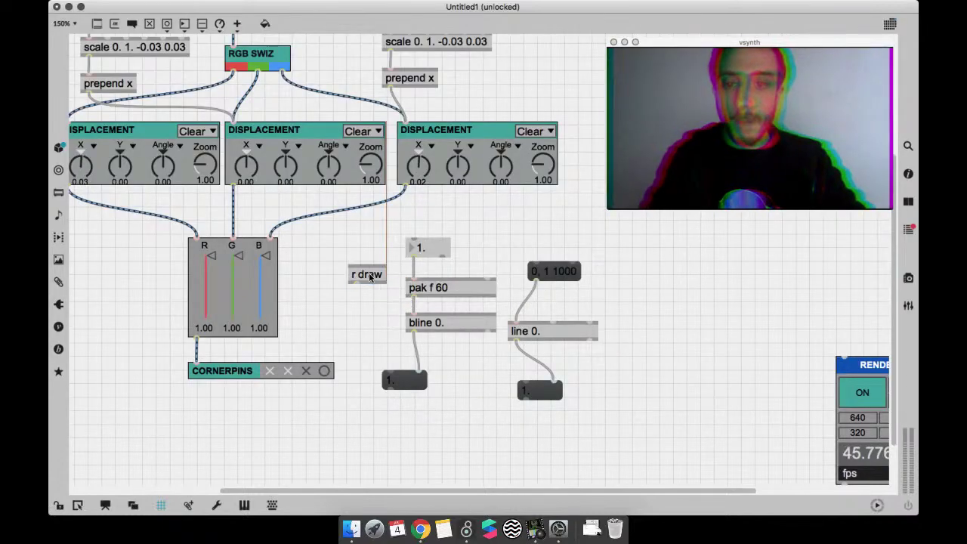
Step: Move the RENDER module slightly left and delete the whole line and bline test setup, including r draw
{"action": "mouse_move", "coordinate": [861, 365]}
{"action": "left_mouse_down"}
{"action": "mouse_move", "coordinate": [805, 336]}
{"action": "mouse_move", "coordinate": [813, 352]}
{"action": "left_mouse_up"}
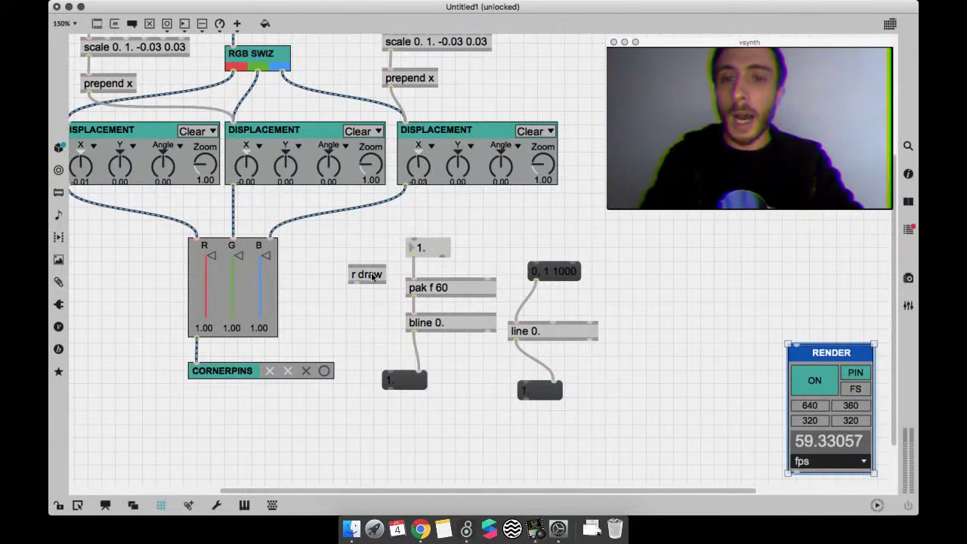
{"action": "left_click_drag", "start_coordinate": [362, 238], "coordinate": [548, 402]}
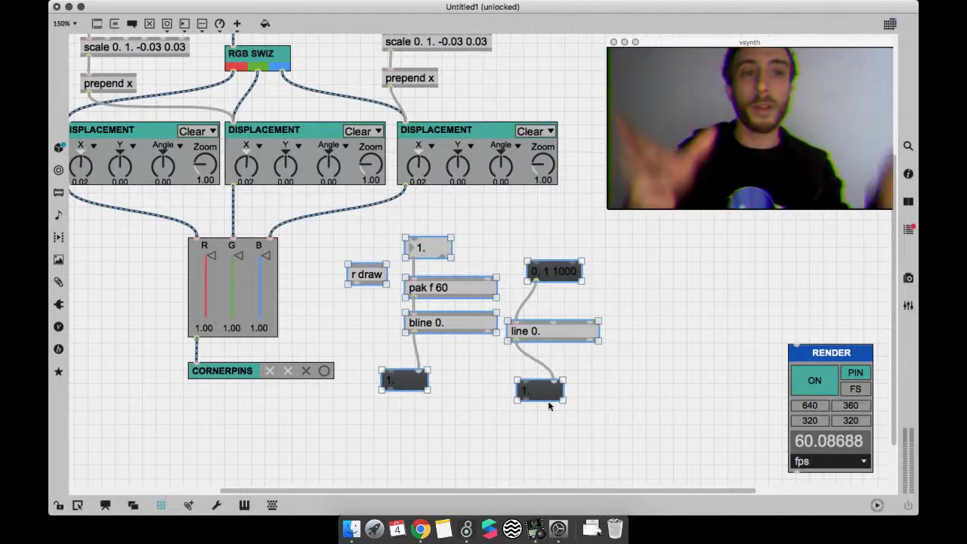
{"action": "key", "text": "BackSpace"}
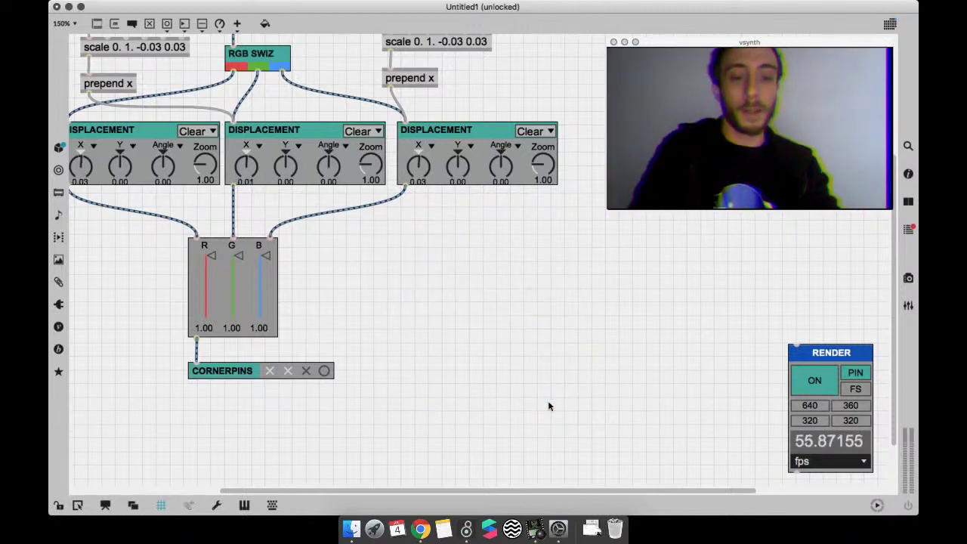
Step: Move the CORNERPINS module farther down to leave space beneath the RGB mixer
{"action": "key", "text": "super+minus"}
{"action": "key", "text": "super+minus"}
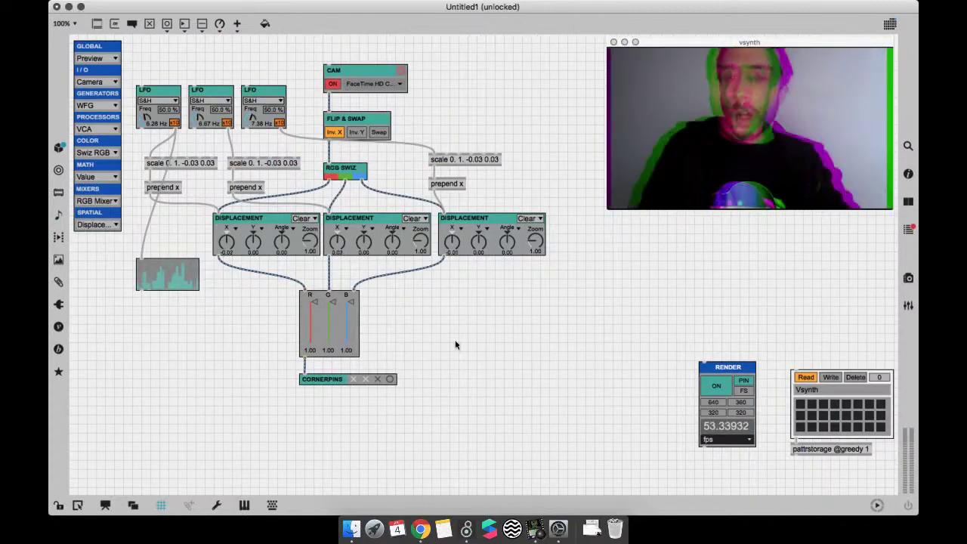
{"action": "left_click_drag", "start_coordinate": [363, 394], "coordinate": [362, 429]}
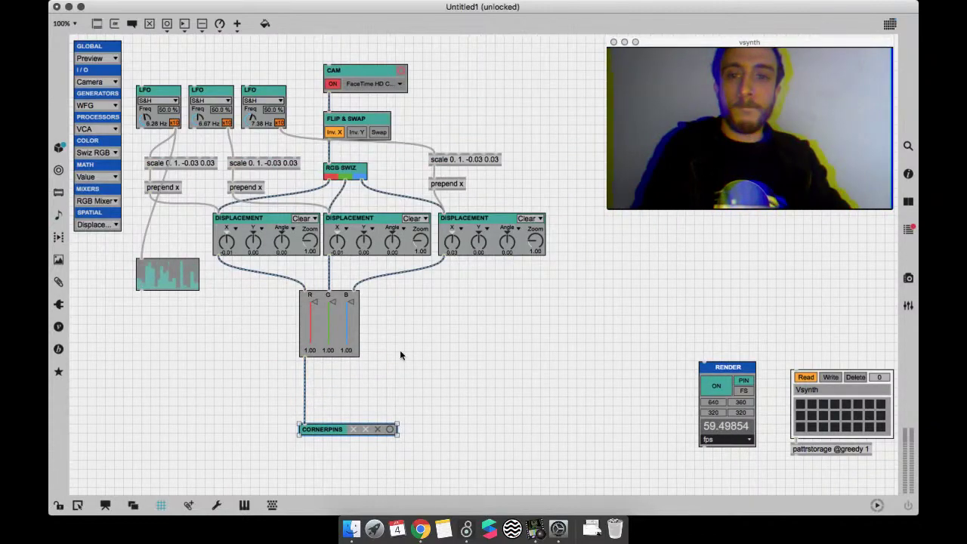
Step: Move the RGB mixer up closer to the DISPLACEMENT modules and resize the vsynth preview window
{"action": "left_click_drag", "start_coordinate": [322, 322], "coordinate": [323, 305]}
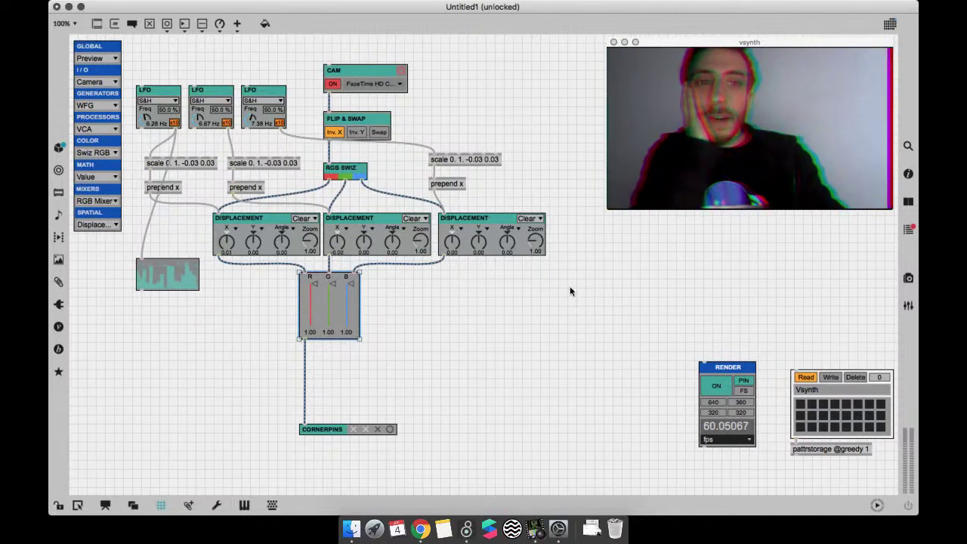
{"action": "left_click", "coordinate": [552, 268]}
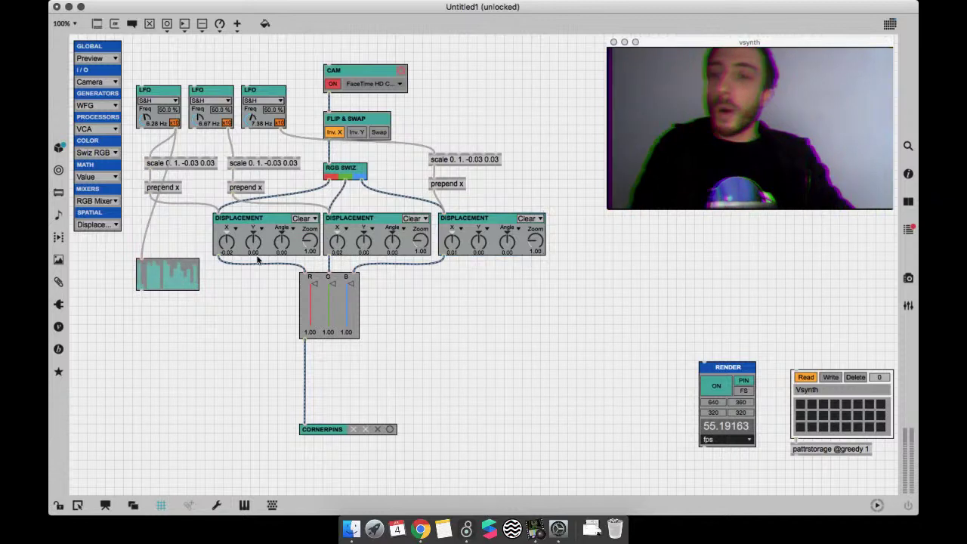
{"action": "left_click", "coordinate": [97, 225]}
{"action": "left_click", "coordinate": [106, 248]}
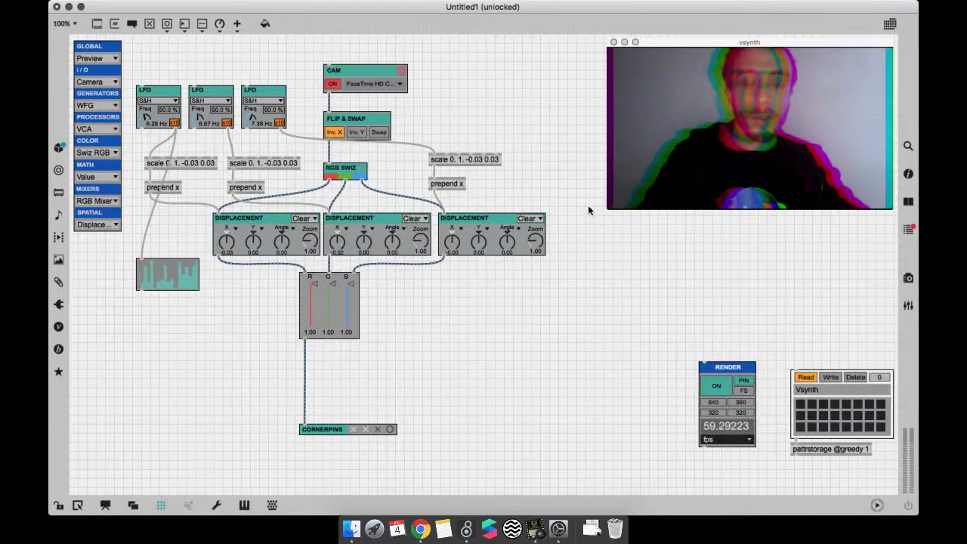
{"action": "left_click_drag", "start_coordinate": [608, 208], "coordinate": [393, 368]}
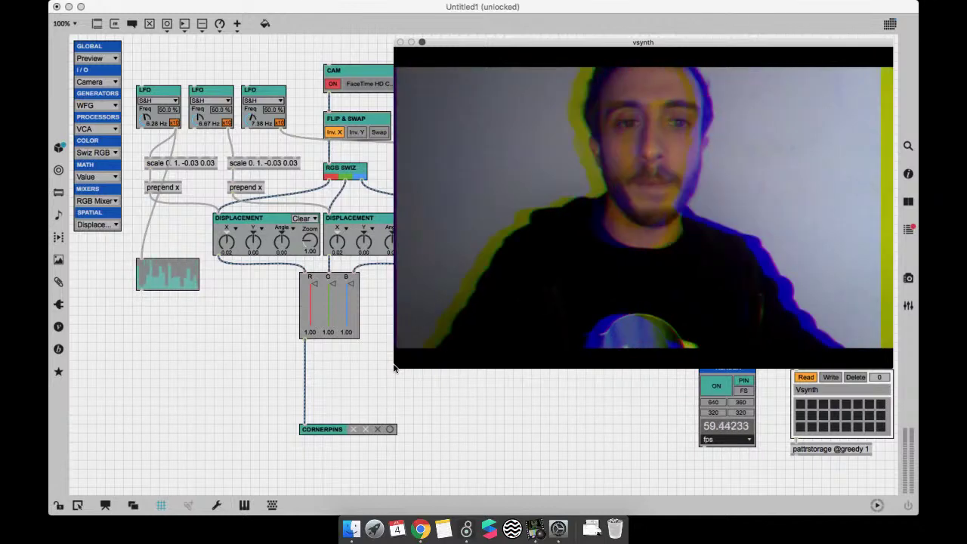
{"action": "left_click_drag", "start_coordinate": [394, 368], "coordinate": [590, 204]}
Step: Delete the RGB SWIZ, scale, prepend, DISPLACEMENT and RGB mixer chain, and shift the three LFOs slightly up
{"action": "left_click_drag", "start_coordinate": [550, 337], "coordinate": [161, 167]}
{"action": "key", "text": "BackSpace"}
{"action": "left_click_drag", "start_coordinate": [266, 175], "coordinate": [151, 99]}
{"action": "left_click_drag", "start_coordinate": [151, 108], "coordinate": [152, 93]}
{"action": "left_click", "coordinate": [148, 210]}
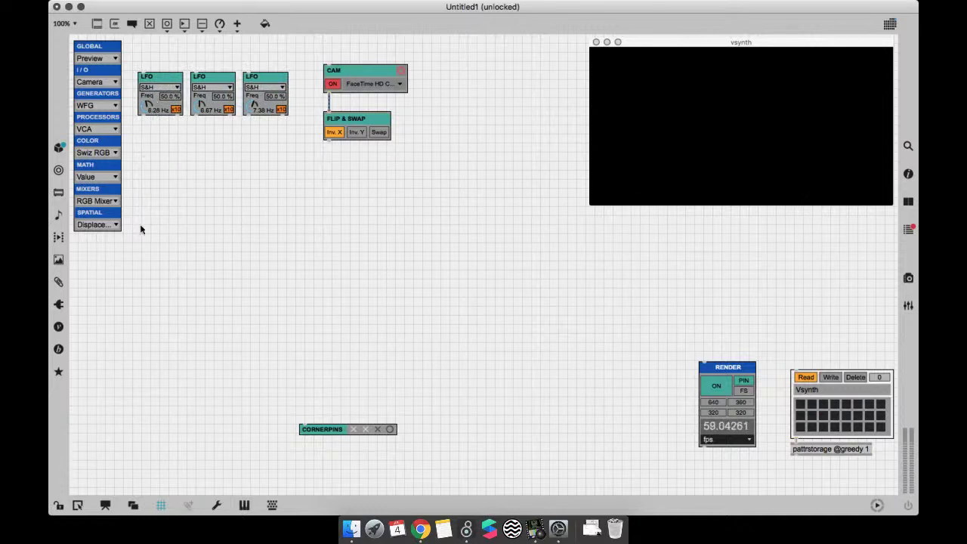
Step: Insert an RGB Displacement module below FLIP & SWAP and wire it between FLIP & SWAP and CORNERPINS
{"action": "left_click", "coordinate": [104, 225]}
{"action": "left_click", "coordinate": [107, 259]}
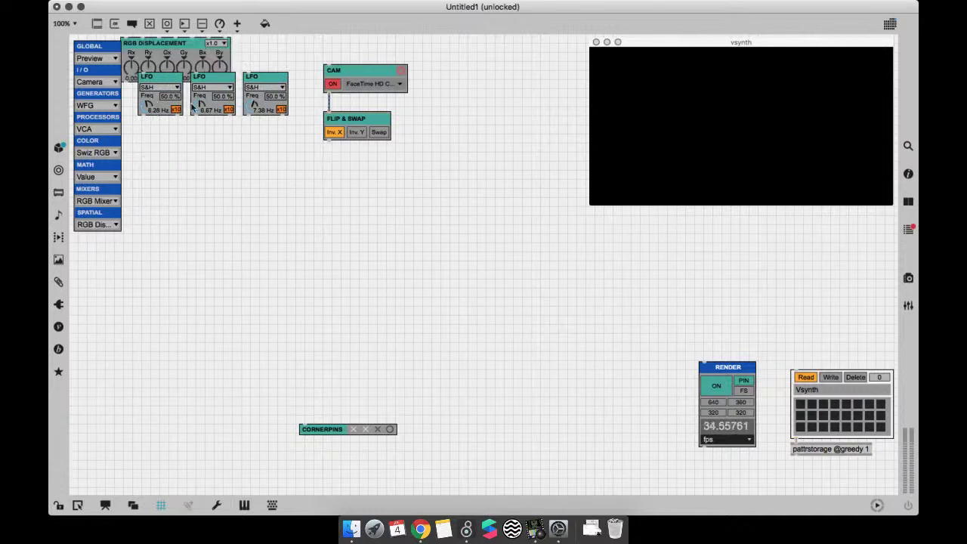
{"action": "left_click_drag", "start_coordinate": [160, 50], "coordinate": [355, 213]}
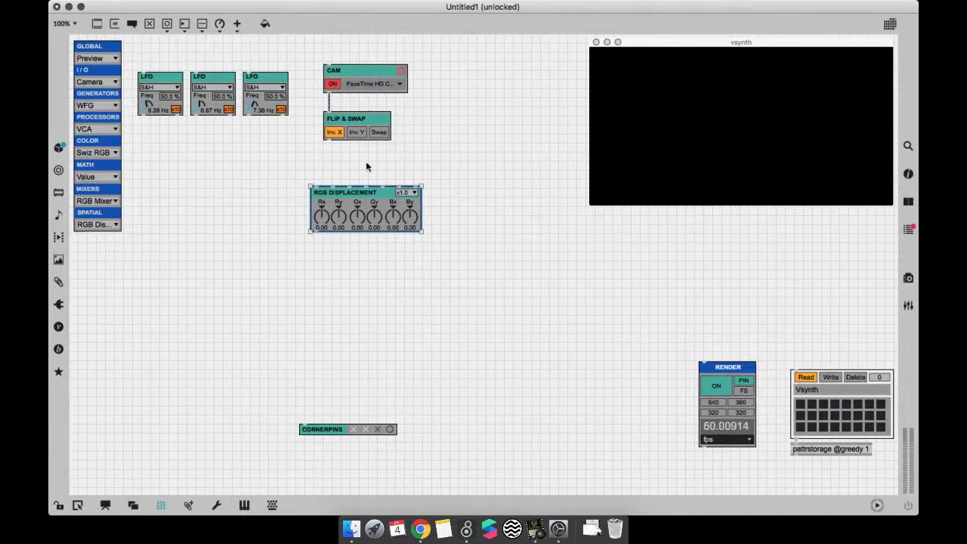
{"action": "left_click_drag", "start_coordinate": [323, 210], "coordinate": [347, 278]}
Step: Try the Rx knob with the patch locked, and inspect the inlets of RGB DISPLACEMENT up close
{"action": "key", "text": "super+e"}
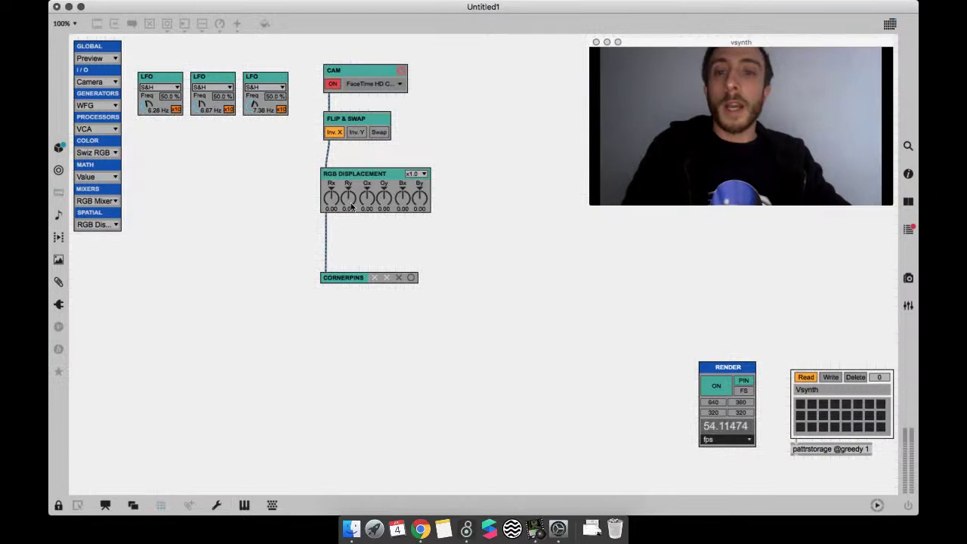
{"action": "left_click_drag", "start_coordinate": [331, 197], "coordinate": [377, 237]}
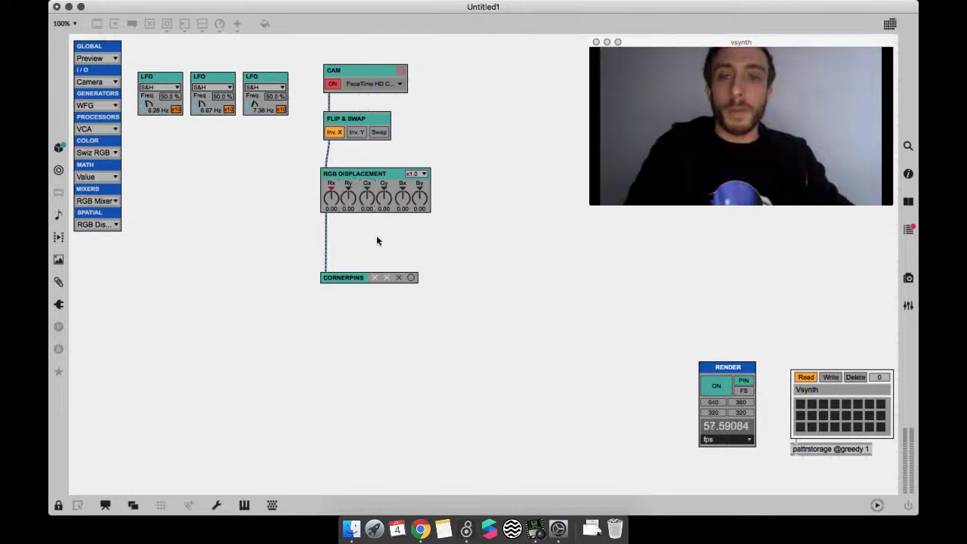
{"action": "key", "text": "super+e"}
{"action": "scroll", "coordinate": [343, 173], "scroll_direction": "up", "scroll_amount": 4}
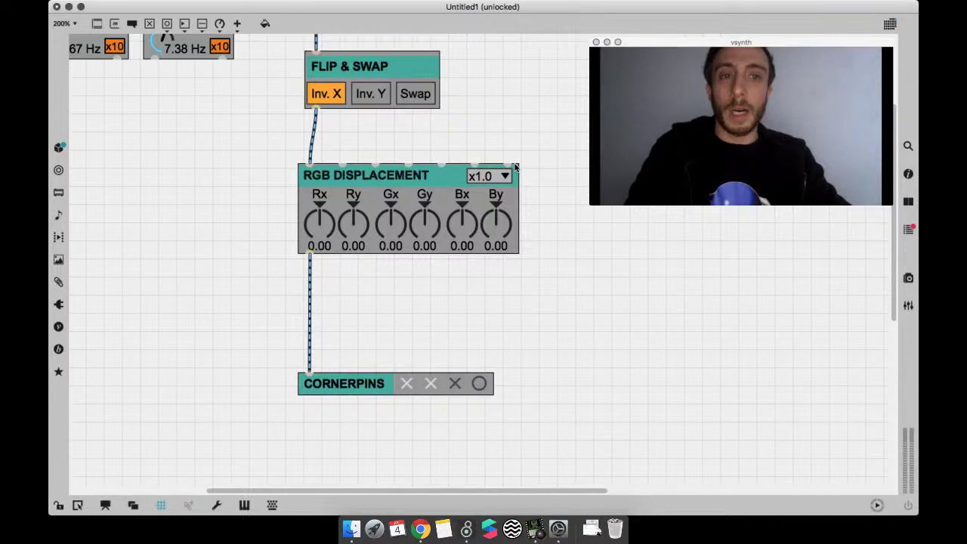
{"action": "scroll", "coordinate": [447, 272], "scroll_direction": "down", "scroll_amount": 3}
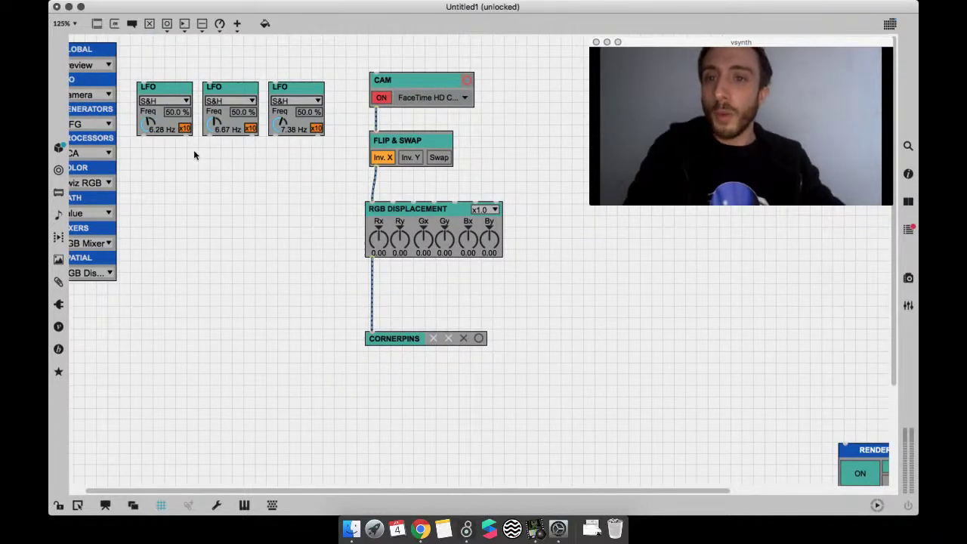
Step: Place the three LFOs beside FLIP & SWAP, with the preview window beneath them and RGB DISPLACEMENT slightly lower
{"action": "left_click_drag", "start_coordinate": [295, 163], "coordinate": [502, 152]}
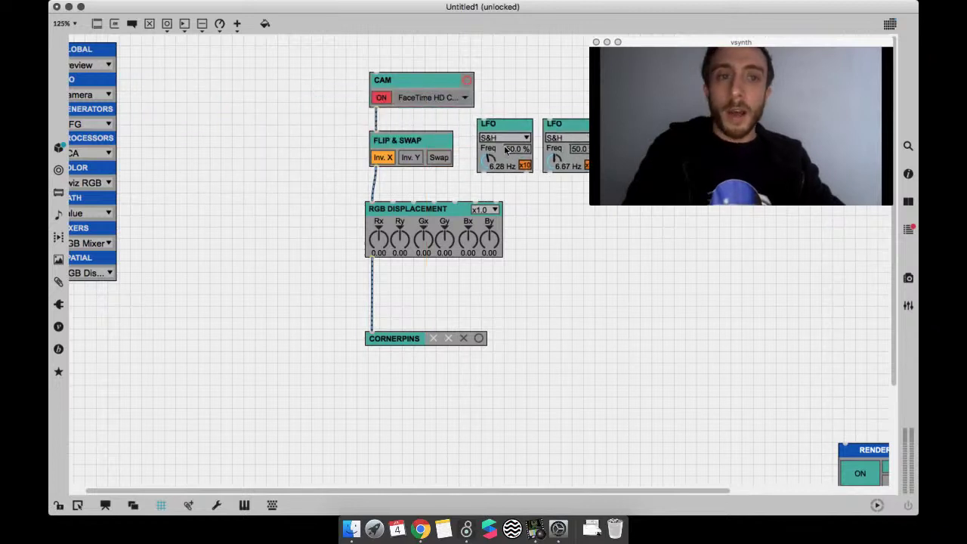
{"action": "left_click_drag", "start_coordinate": [702, 66], "coordinate": [695, 240]}
{"action": "left_click_drag", "start_coordinate": [478, 208], "coordinate": [477, 220]}
{"action": "left_click_drag", "start_coordinate": [487, 176], "coordinate": [476, 210]}
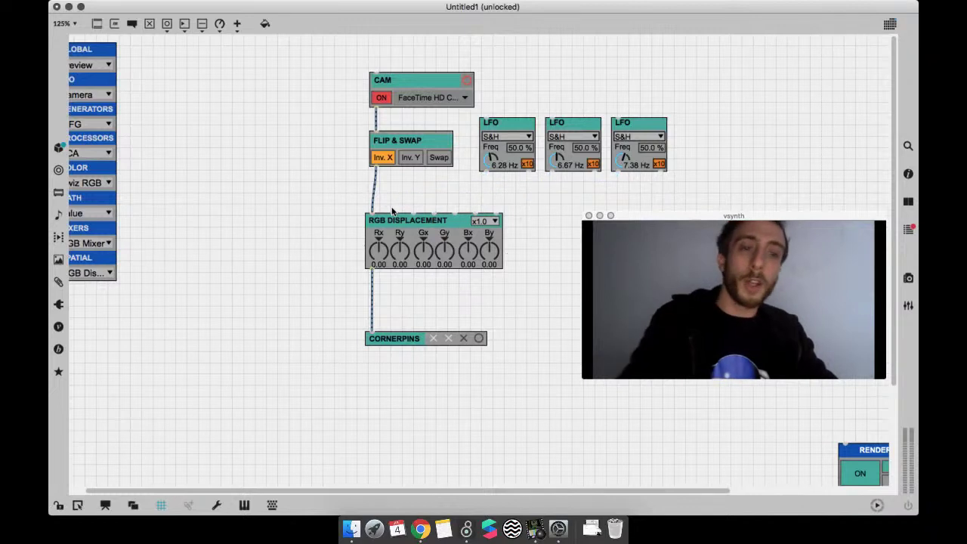
Step: Lock the patch and try negative Rx displacements of -0.05 and -0.36 on RGB DISPLACEMENT
{"action": "key", "text": "super+e"}
{"action": "left_click_drag", "start_coordinate": [380, 254], "coordinate": [387, 221]}
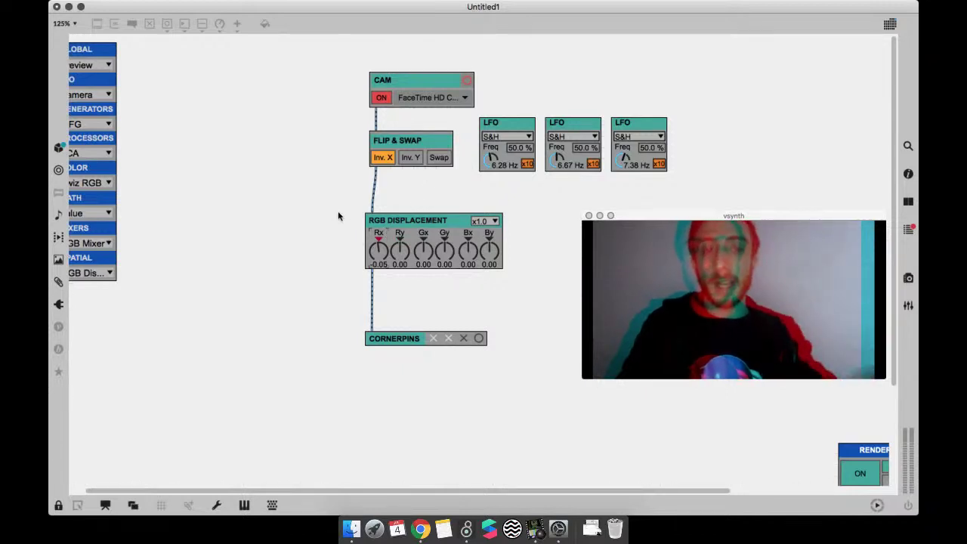
{"action": "key", "text": "super+e"}
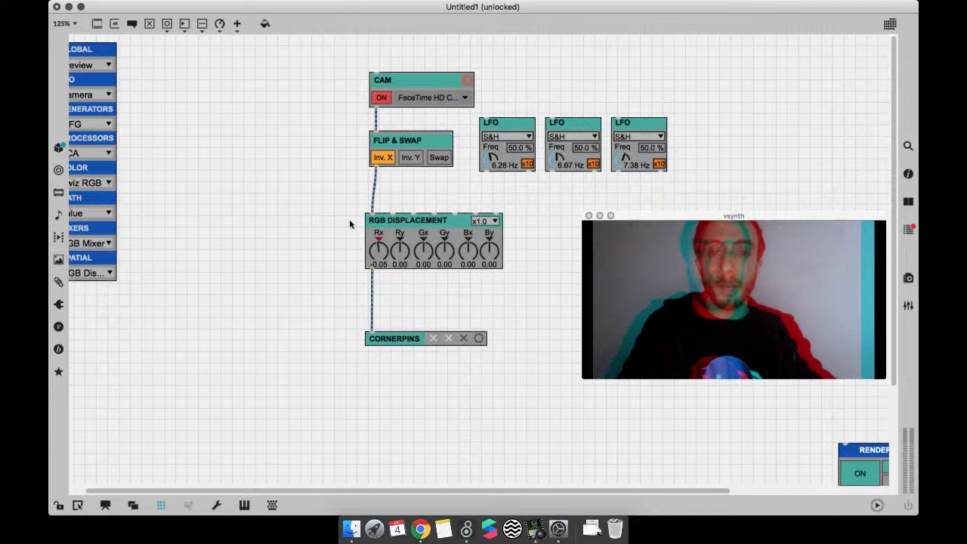
{"action": "key", "text": "super+e"}
{"action": "left_click_drag", "start_coordinate": [380, 249], "coordinate": [376, 263]}
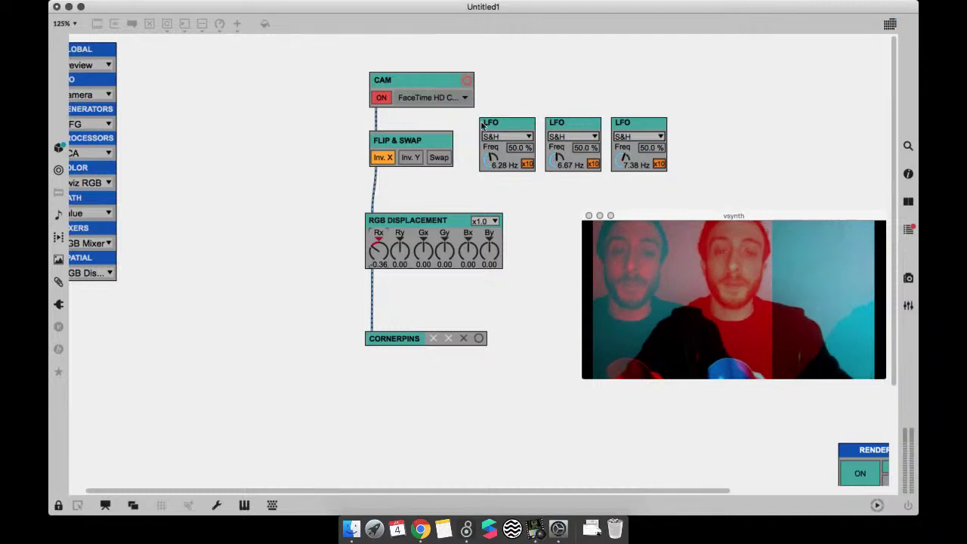
Step: Connect the first LFO's texture output to the Rx inlet of RGB DISPLACEMENT and set the range to x0.1 with Rx at 0.03
{"action": "key", "text": "super+e"}
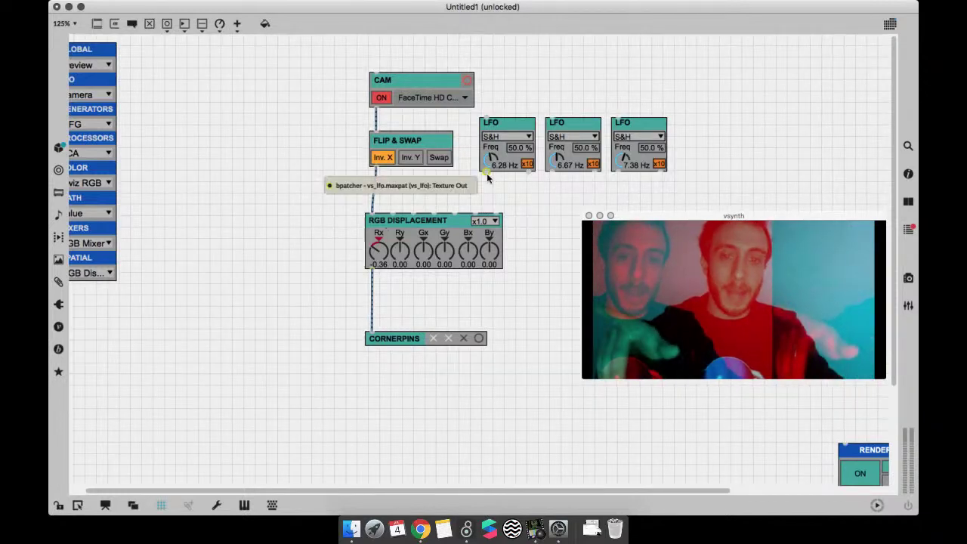
{"action": "left_click_drag", "start_coordinate": [487, 177], "coordinate": [427, 209]}
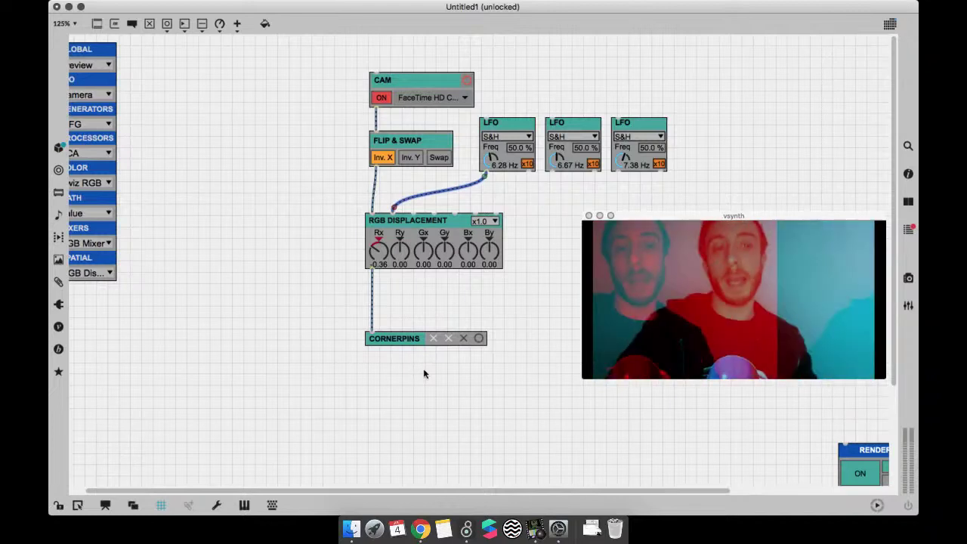
{"action": "key", "text": "super+e"}
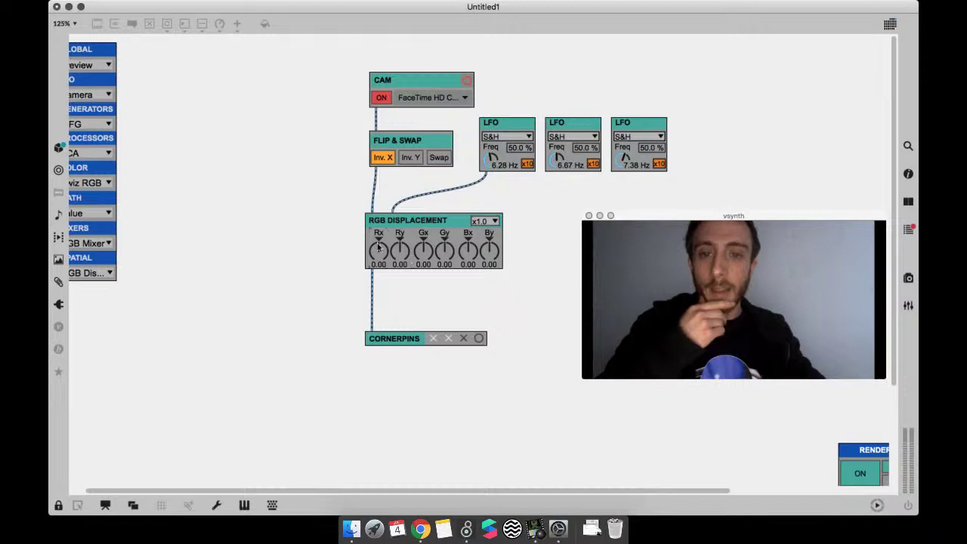
{"action": "left_click_drag", "start_coordinate": [378, 247], "coordinate": [379, 235]}
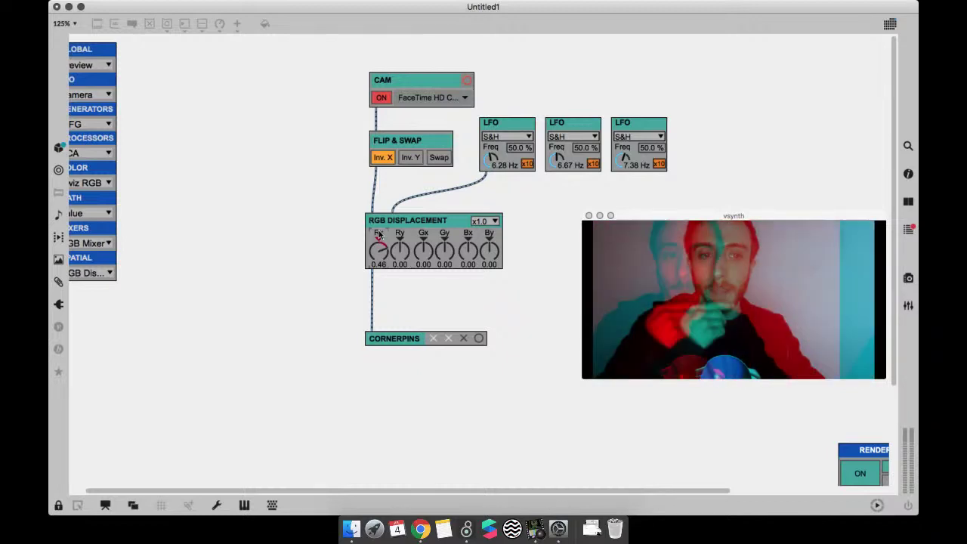
{"action": "left_click", "coordinate": [486, 220]}
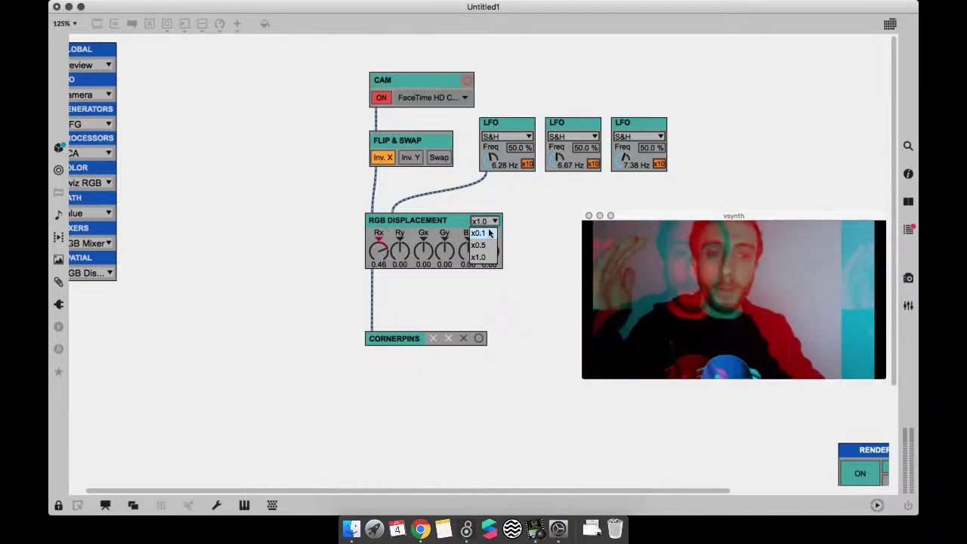
{"action": "left_click", "coordinate": [489, 234]}
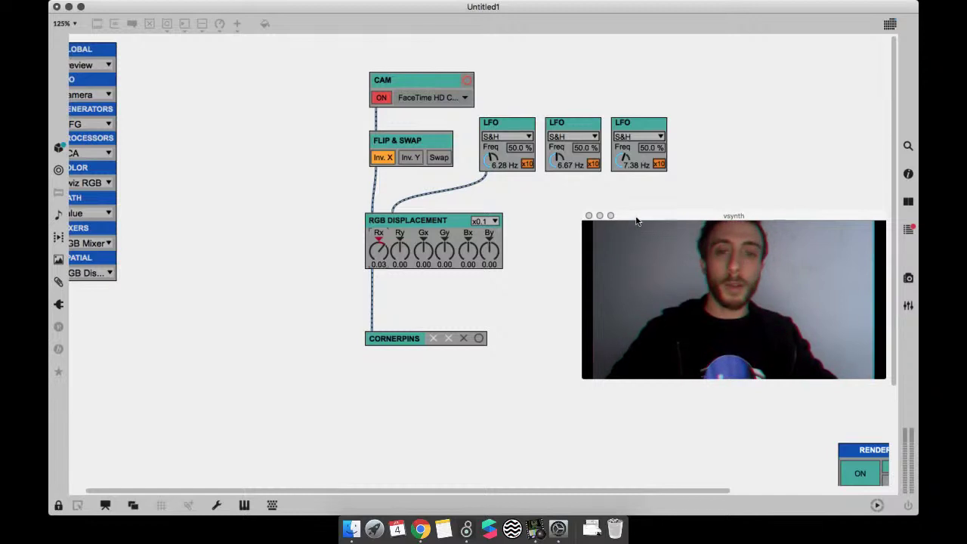
Step: Enlarge the preview window and connect the second and third LFOs' texture outputs to the Gx and Bx inlets
{"action": "left_click_drag", "start_coordinate": [630, 217], "coordinate": [595, 199]}
{"action": "left_click_drag", "start_coordinate": [831, 354], "coordinate": [868, 399]}
{"action": "left_click", "coordinate": [523, 199], "text": "super"}
{"action": "left_click_drag", "start_coordinate": [551, 172], "coordinate": [621, 171]}
{"action": "left_click", "coordinate": [719, 114], "text": "super"}
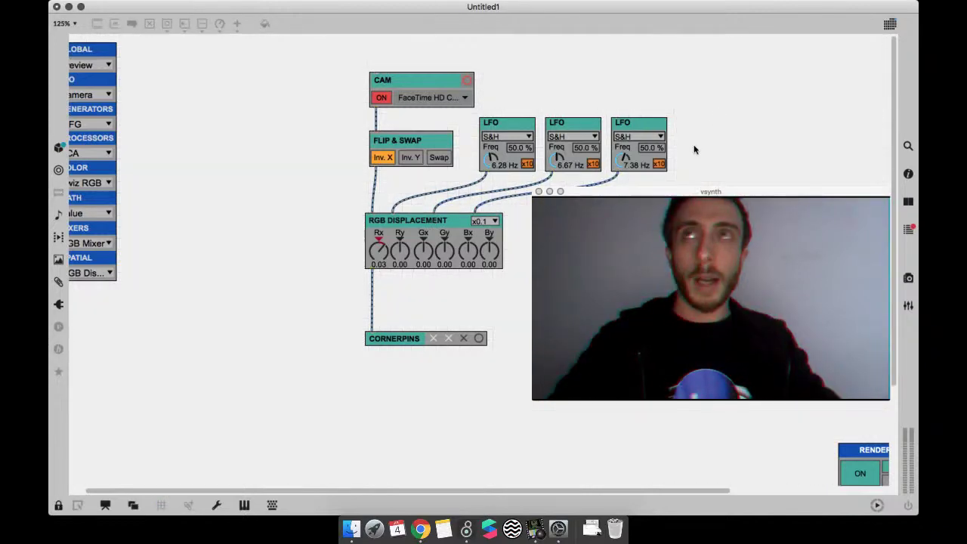
Step: Shift all modules except the module palette to the left, and set Gx to 0.02 and Bx to 0.03
{"action": "left_click", "coordinate": [694, 145], "text": "super"}
{"action": "key", "text": "super+a"}
{"action": "left_click", "coordinate": [93, 123], "text": "shift"}
{"action": "left_click_drag", "start_coordinate": [401, 256], "coordinate": [337, 237]}
{"action": "left_click", "coordinate": [325, 288], "text": "super"}
{"action": "scroll", "coordinate": [445, 276], "scroll_direction": "down", "scroll_amount": 2}
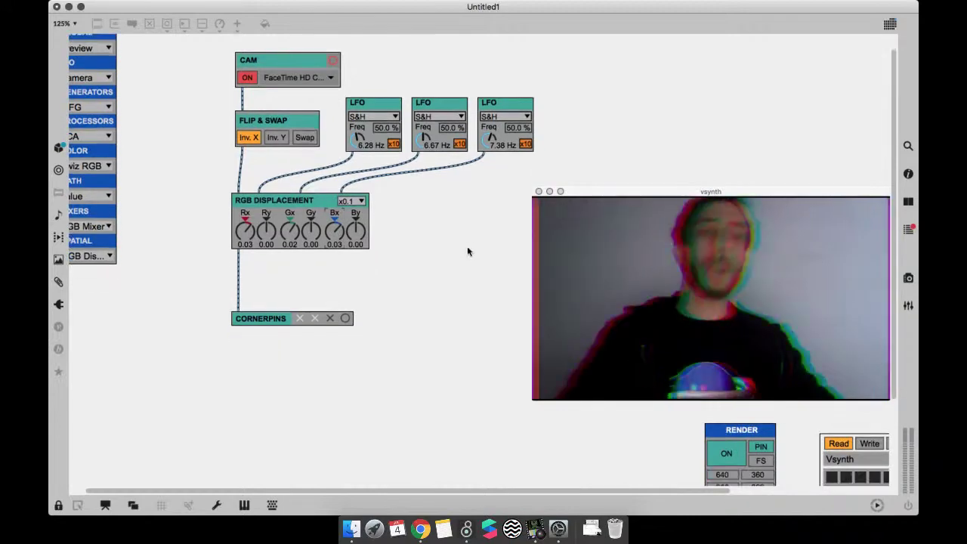
Step: Move the preview window up and spread the patch by placing RGB DISPLACEMENT farther right and CORNERPINS lower
{"action": "left_click_drag", "start_coordinate": [696, 194], "coordinate": [707, 141]}
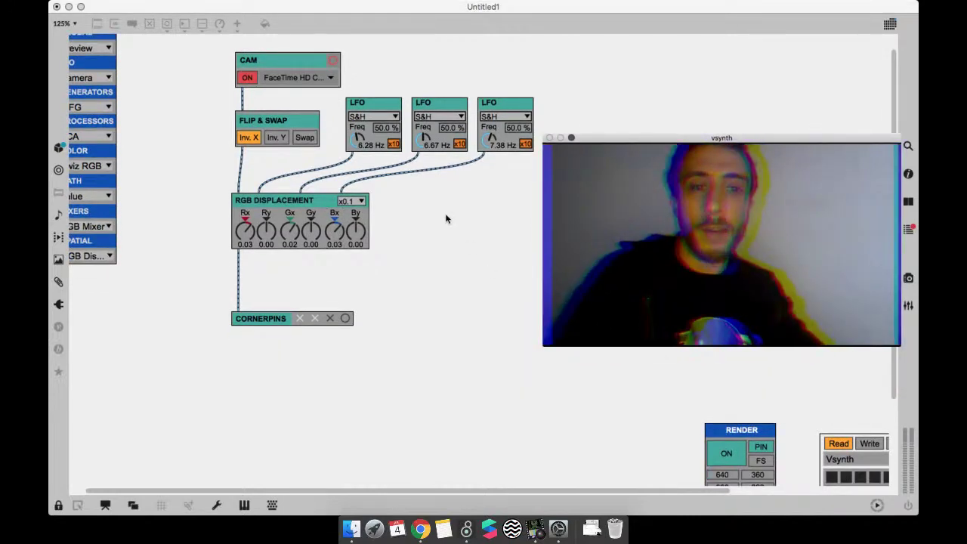
{"action": "key", "text": "super+e"}
{"action": "left_click_drag", "start_coordinate": [317, 200], "coordinate": [346, 199]}
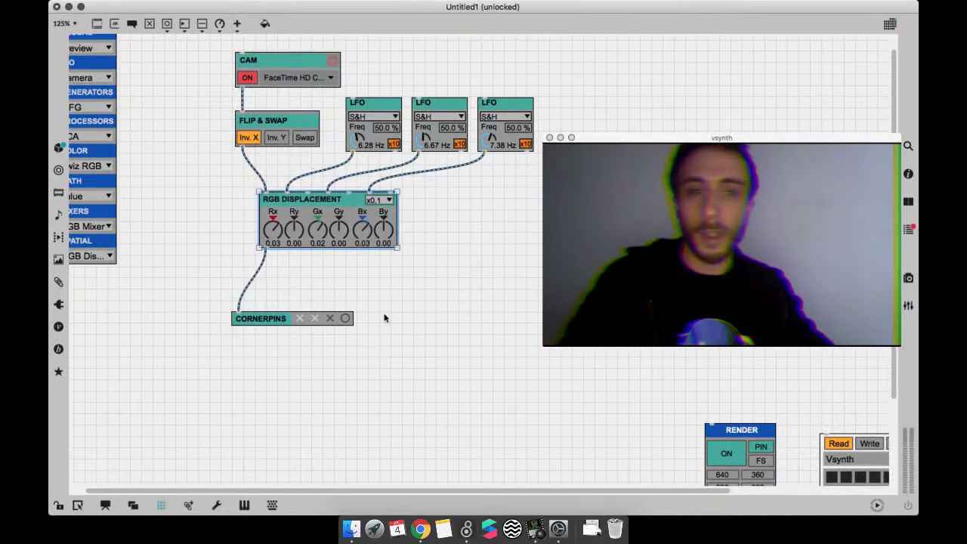
{"action": "left_click_drag", "start_coordinate": [318, 323], "coordinate": [375, 364]}
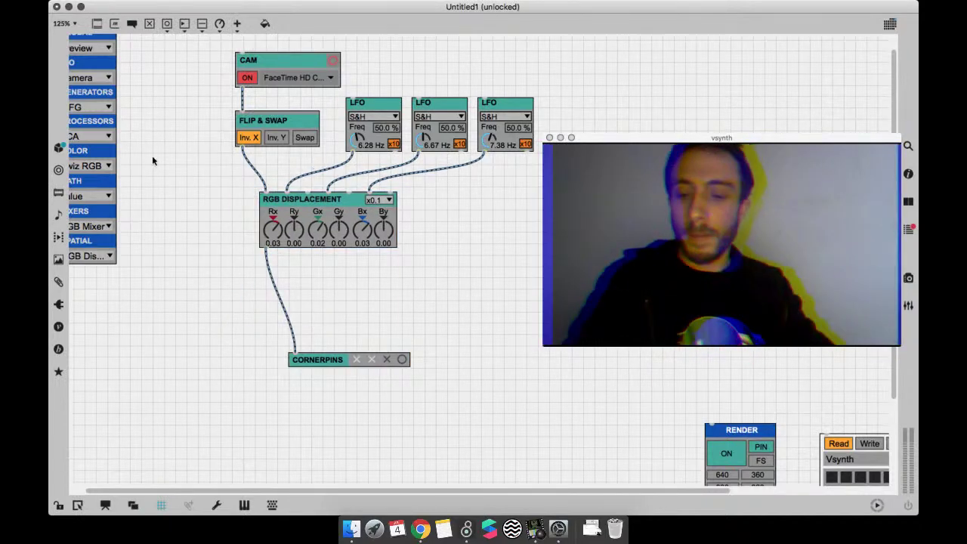
Step: Select everything except the module palette and shift it right to free space beside the palette
{"action": "key", "text": "super+a"}
{"action": "left_click", "coordinate": [106, 155], "text": "shift"}
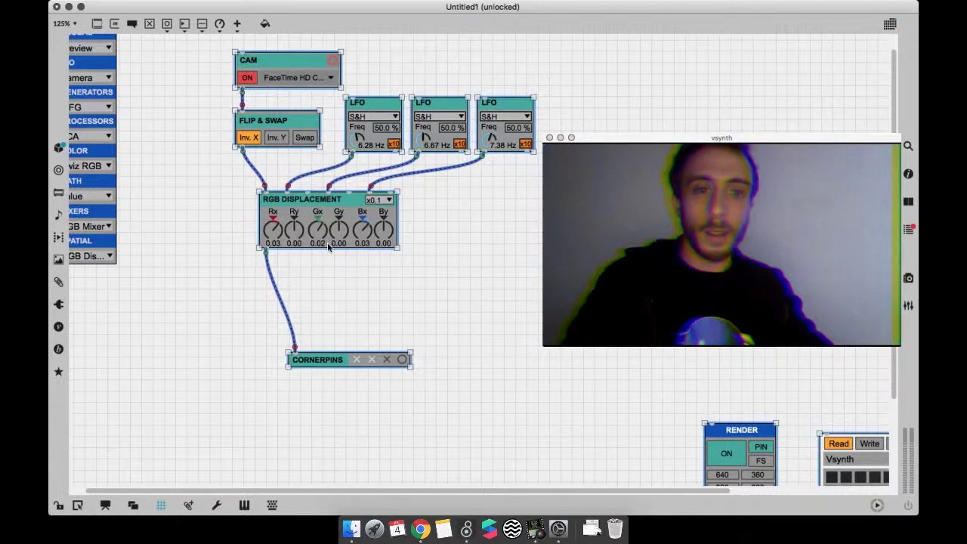
{"action": "left_click_drag", "start_coordinate": [330, 243], "coordinate": [440, 253]}
{"action": "left_click", "coordinate": [324, 264]}
{"action": "scroll", "coordinate": [262, 243], "scroll_direction": "up", "scroll_amount": 1}
{"action": "scroll", "coordinate": [262, 243], "scroll_direction": "left", "scroll_amount": 1}
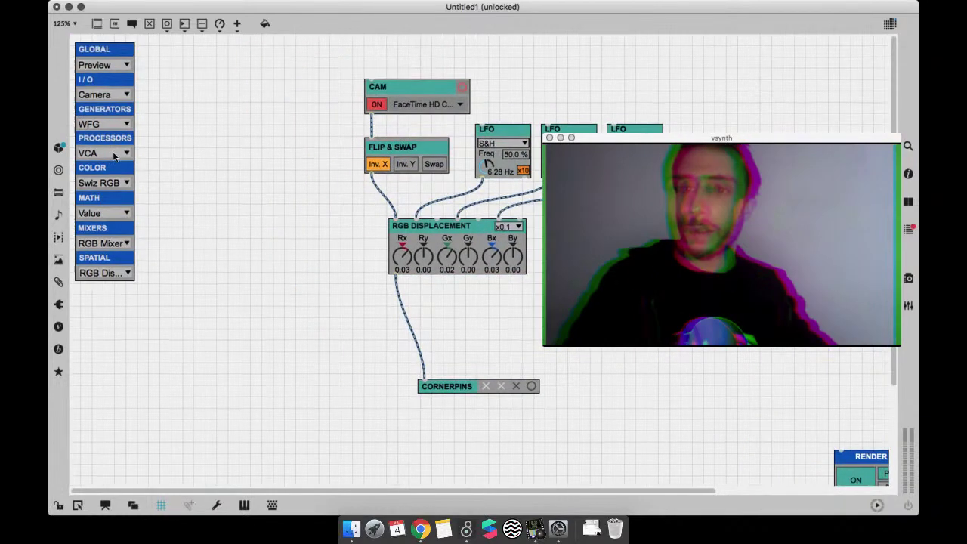
Step: Insert a Swiz RGB module between the palette and the camera chain and feed it from the FLIP & SWAP output
{"action": "left_click", "coordinate": [109, 183]}
{"action": "left_click", "coordinate": [140, 325]}
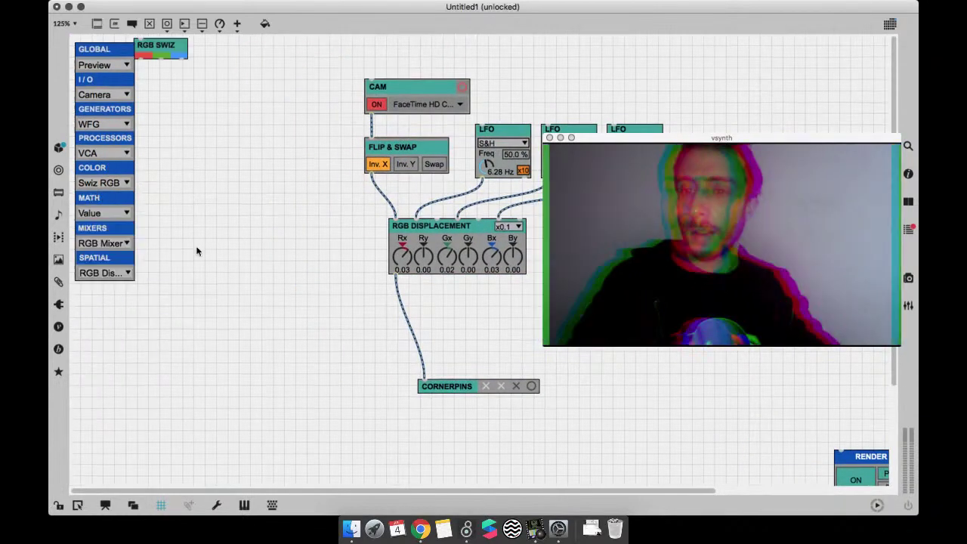
{"action": "left_click_drag", "start_coordinate": [371, 173], "coordinate": [251, 205]}
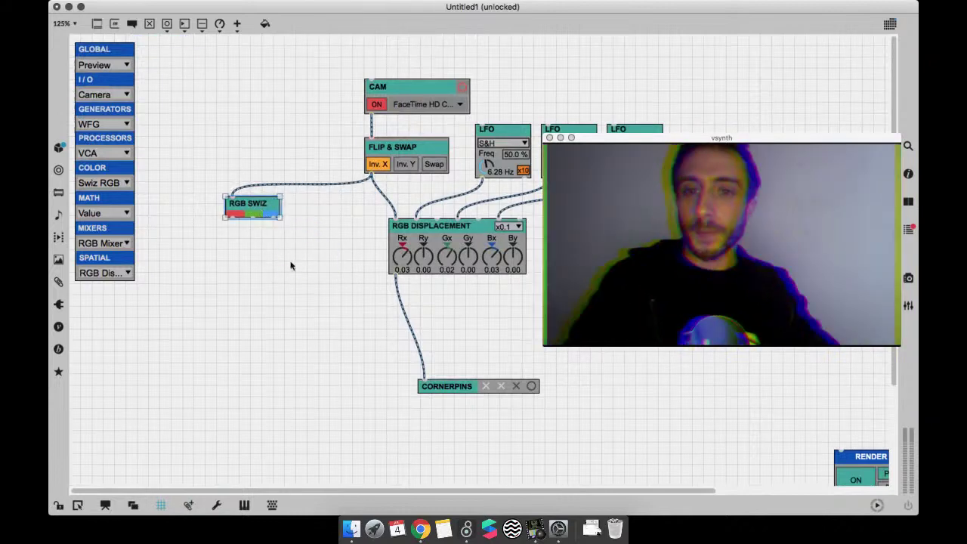
Step: Insert a Displacement module below RGB SWIZ and wire the red output into its first inlet
{"action": "left_click", "coordinate": [115, 275]}
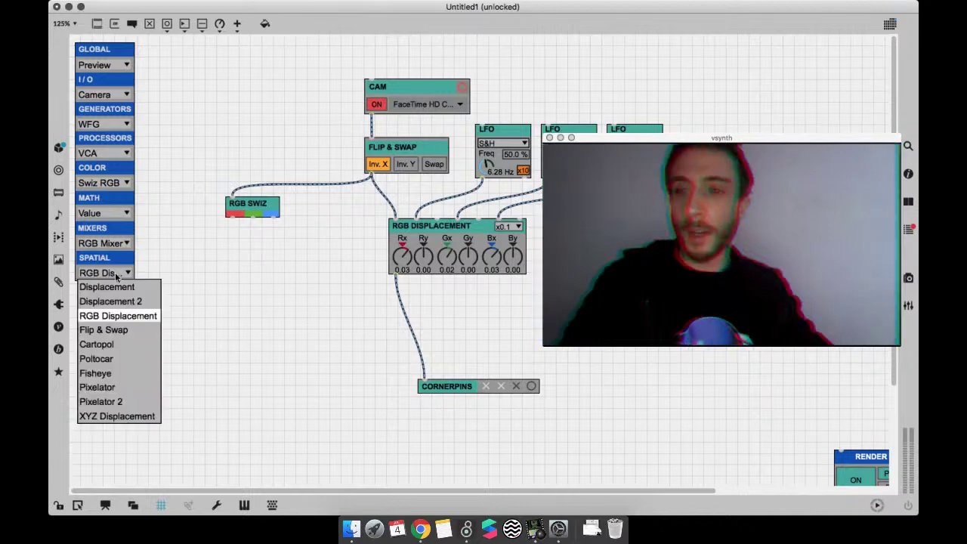
{"action": "left_click", "coordinate": [114, 287]}
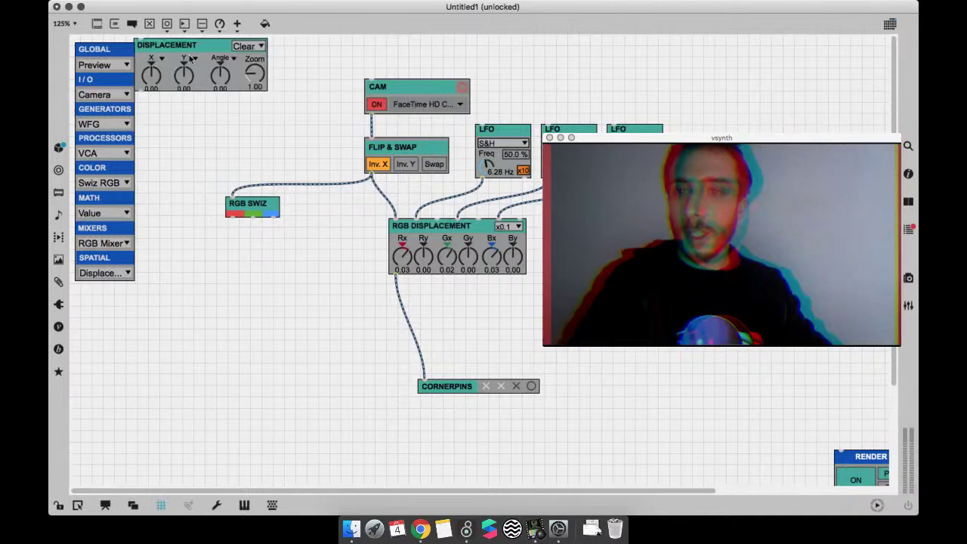
{"action": "left_click_drag", "start_coordinate": [233, 216], "coordinate": [197, 249]}
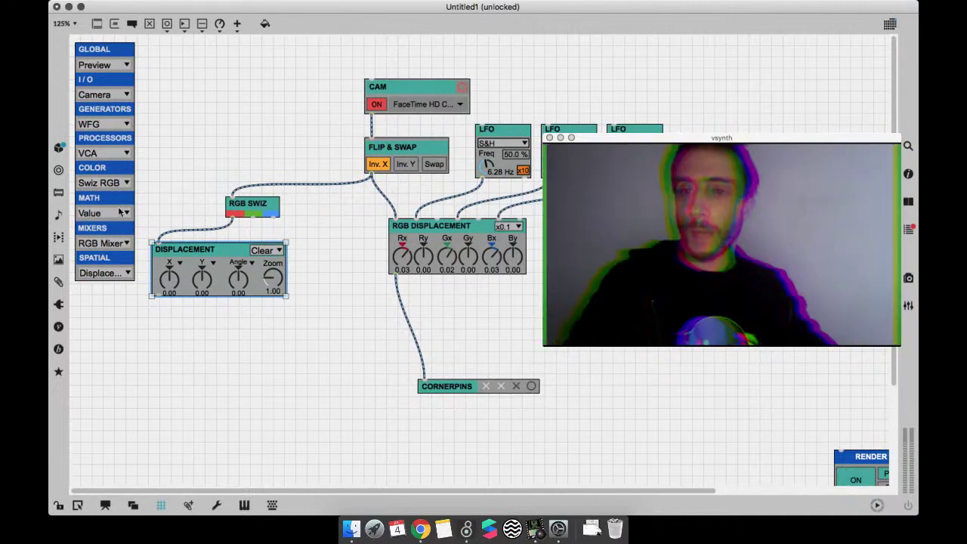
Step: Insert an RGB Mixer below DISPLACEMENT and wire the displaced red plus RGB SWIZ's green and blue outputs into its channels
{"action": "left_click", "coordinate": [122, 243]}
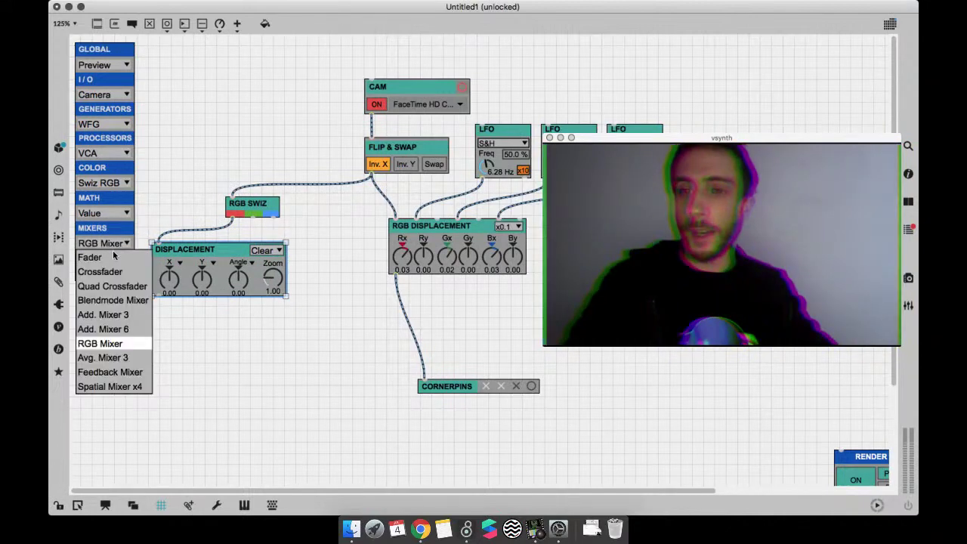
{"action": "left_click", "coordinate": [126, 339]}
{"action": "left_click_drag", "start_coordinate": [151, 44], "coordinate": [178, 330]}
{"action": "left_click_drag", "start_coordinate": [157, 296], "coordinate": [230, 323]}
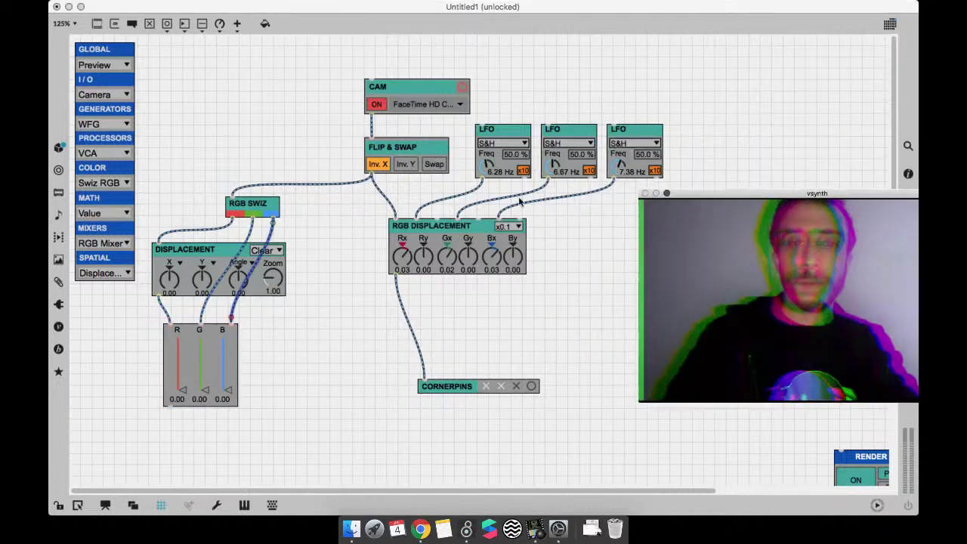
Step: Insert a Preview module beside the RGB mixer, feed it from the mixer's output and set its size to large
{"action": "left_click", "coordinate": [120, 65]}
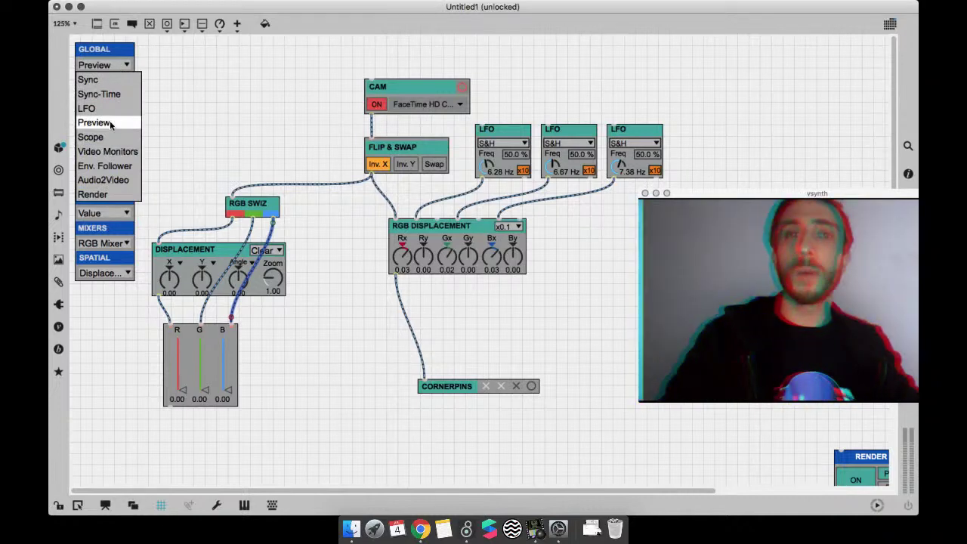
{"action": "left_click", "coordinate": [110, 122]}
{"action": "left_click_drag", "start_coordinate": [287, 435], "coordinate": [290, 451]}
{"action": "left_click_drag", "start_coordinate": [170, 405], "coordinate": [255, 384]}
{"action": "left_click", "coordinate": [276, 465]}
{"action": "left_click", "coordinate": [272, 453]}
Step: Raise the RGB mixer's R, G and B levels to 1.00
{"action": "key", "text": "super+e"}
{"action": "left_click_drag", "start_coordinate": [179, 355], "coordinate": [220, 332]}
{"action": "key", "text": "super+e"}
Step: Move CORNERPINS up under RGB DISPLACEMENT and set Rx to 0.10 with Gx and Bx at 0.00
{"action": "left_click_drag", "start_coordinate": [449, 387], "coordinate": [435, 331]}
{"action": "key", "text": "super+e"}
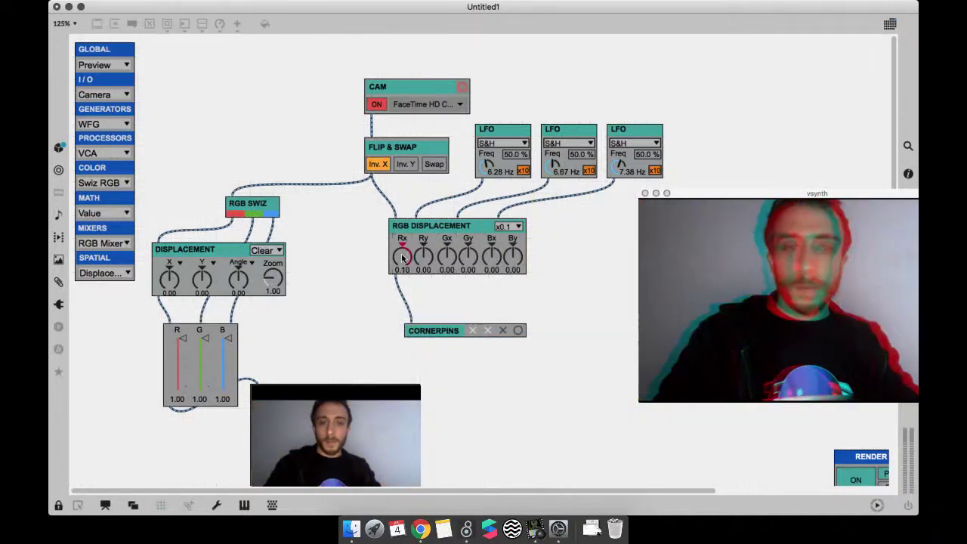
{"action": "left_click_drag", "start_coordinate": [740, 198], "coordinate": [671, 224]}
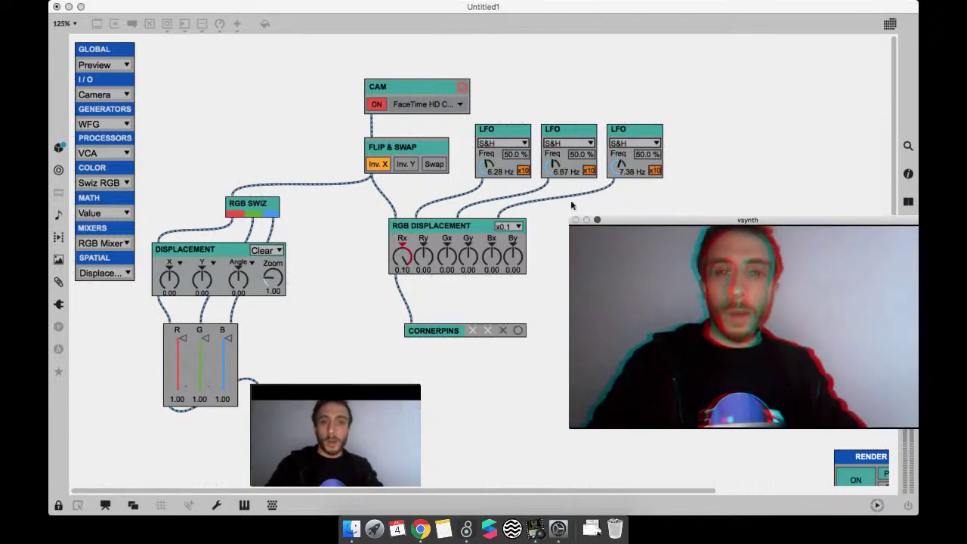
Step: Create a scale object mapping 0. to 1. onto -0.03 to 0.03 above RGB SWIZ
{"action": "key", "text": "super+e"}
{"action": "type", "text": "nscale "}
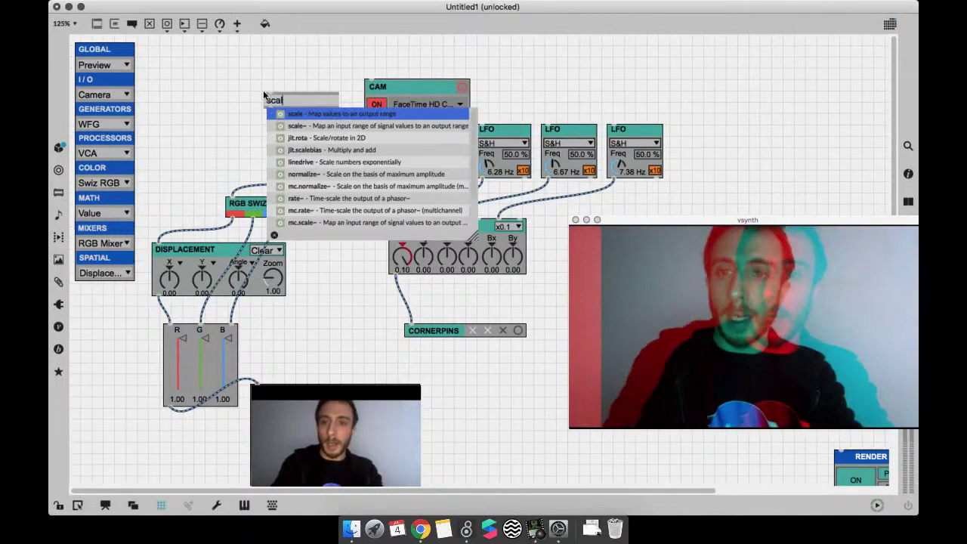
{"action": "type", "text": "0. 1. -"}
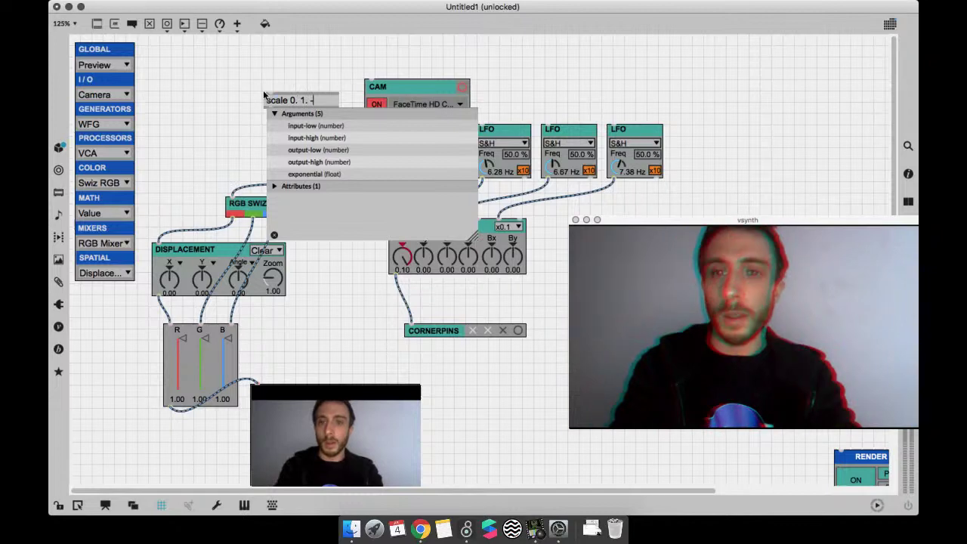
{"action": "type", "text": "0.03 0.03"}
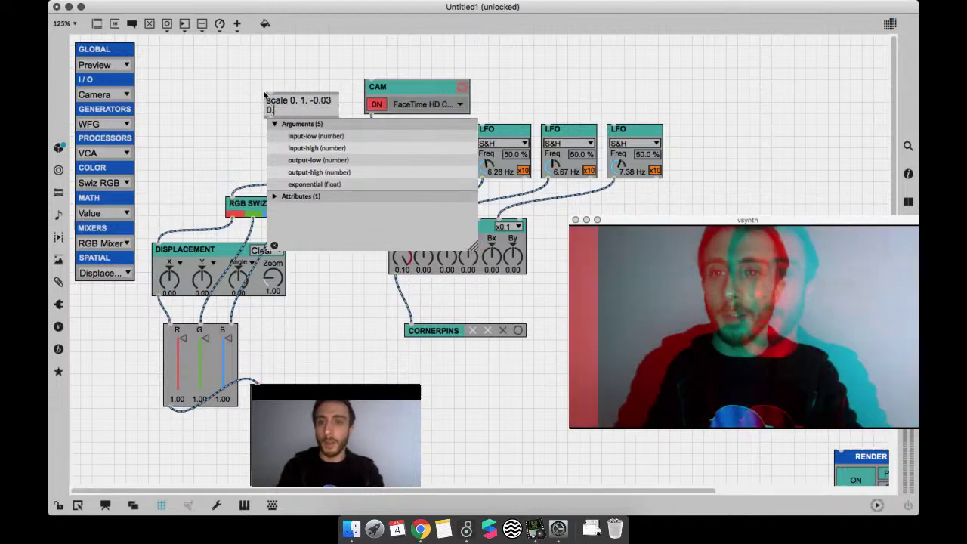
{"action": "key", "text": "Return"}
Step: Add a prepend x object after scale, wire it into DISPLACEMENT and drive scale from the first LFO
{"action": "type", "text": "nprepend x"}
{"action": "left_click_drag", "start_coordinate": [266, 101], "coordinate": [159, 243]}
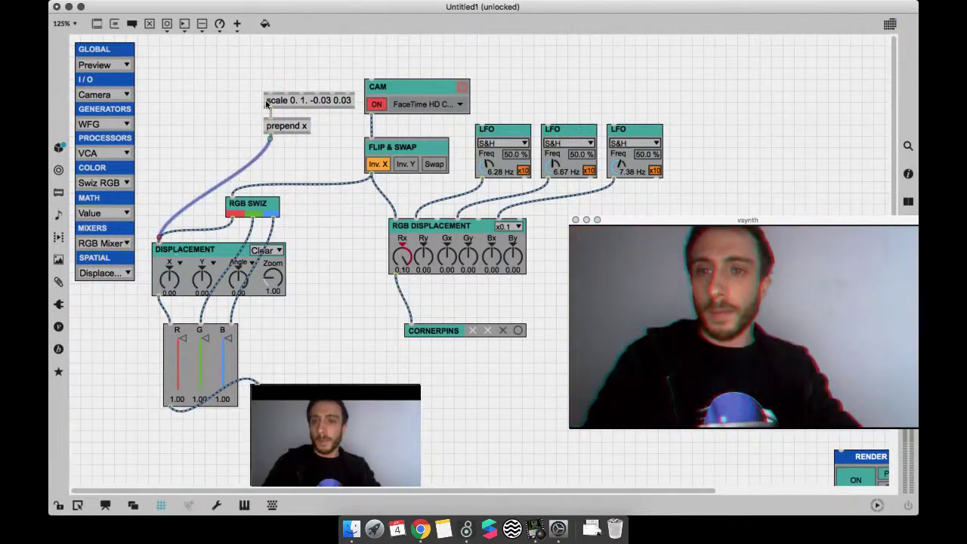
{"action": "left_click_drag", "start_coordinate": [269, 94], "coordinate": [520, 181]}
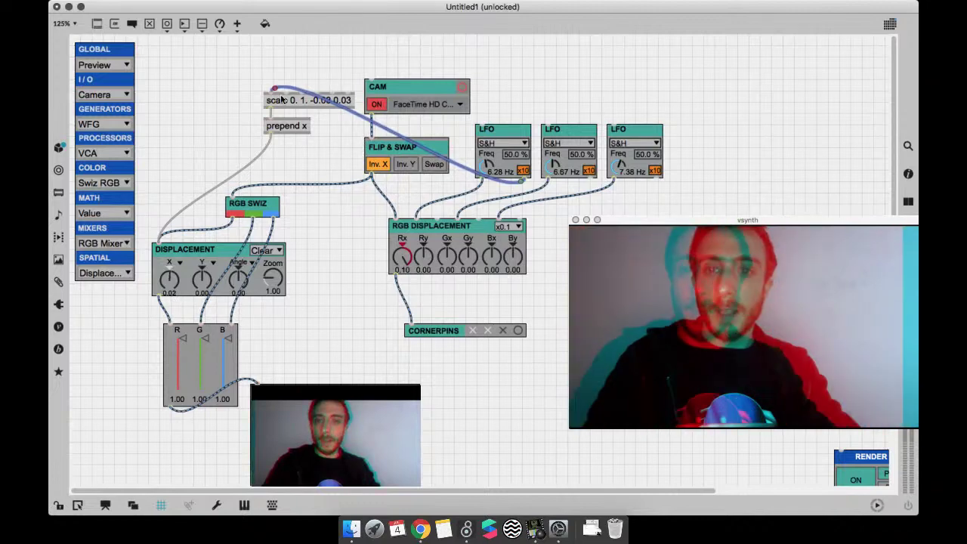
{"action": "left_click_drag", "start_coordinate": [311, 148], "coordinate": [268, 75]}
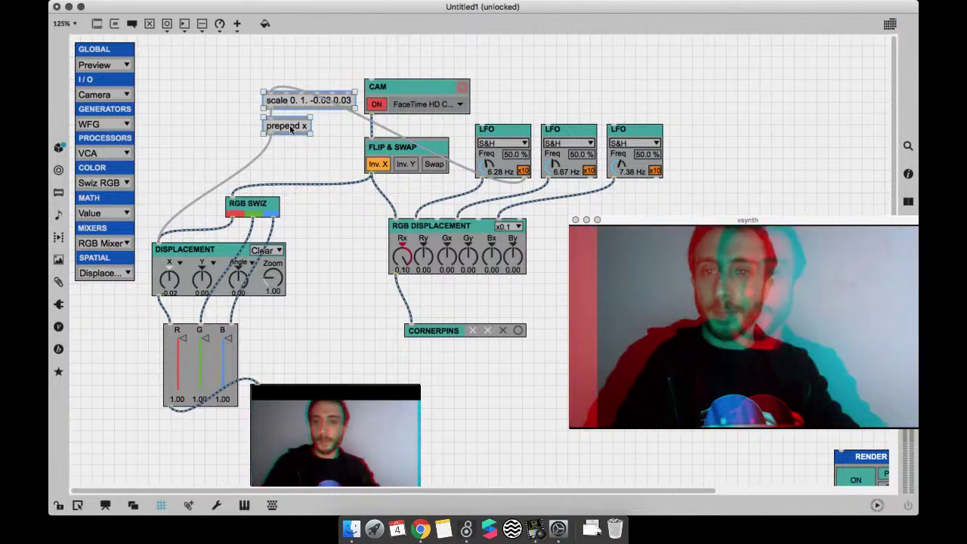
{"action": "key", "text": "super+e"}
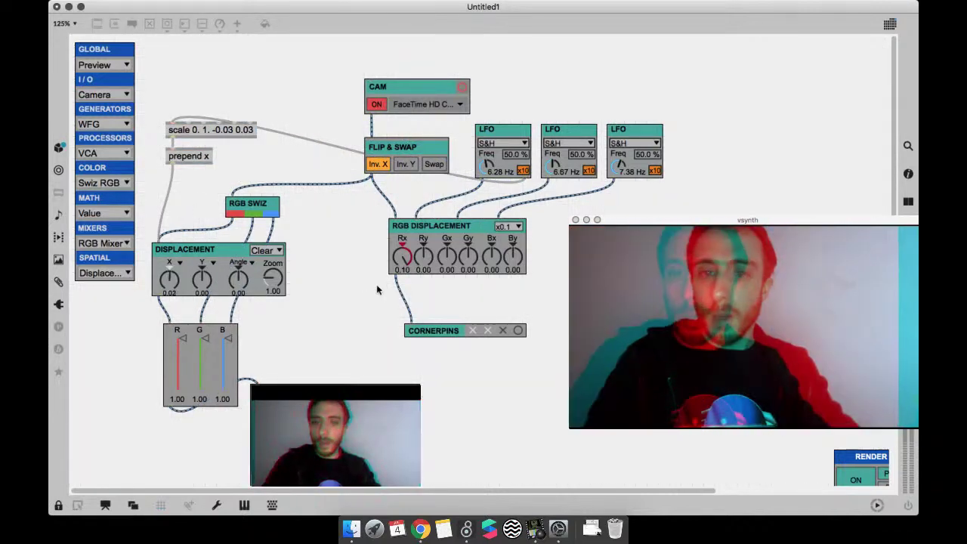
Step: Change the scale object's output range to -0.1 and 0.1
{"action": "scroll", "coordinate": [336, 322], "scroll_direction": "down", "scroll_amount": 5}
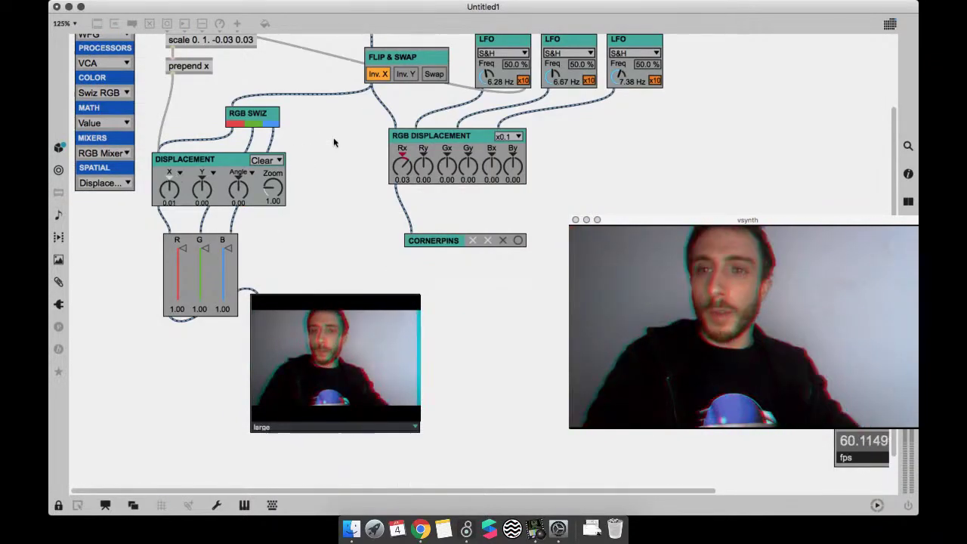
{"action": "key", "text": "super+e"}
{"action": "scroll", "coordinate": [333, 139], "scroll_direction": "up", "scroll_amount": 3}
{"action": "left_click", "coordinate": [231, 90]}
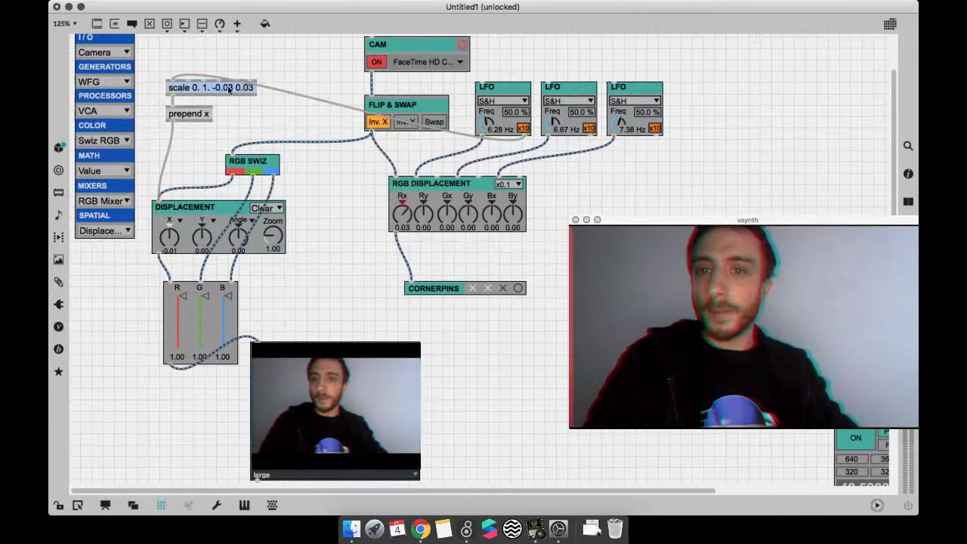
{"action": "key", "text": "Right"}
{"action": "key", "text": "BackSpace"}
{"action": "key", "text": "BackSpace"}
{"action": "key", "text": "BackSpace"}
{"action": "key", "text": "BackSpace"}
{"action": "key", "text": "BackSpace"}
{"action": "key", "text": "BackSpace"}
{"action": "key", "text": "BackSpace"}
{"action": "type", "text": "1 0.1"}
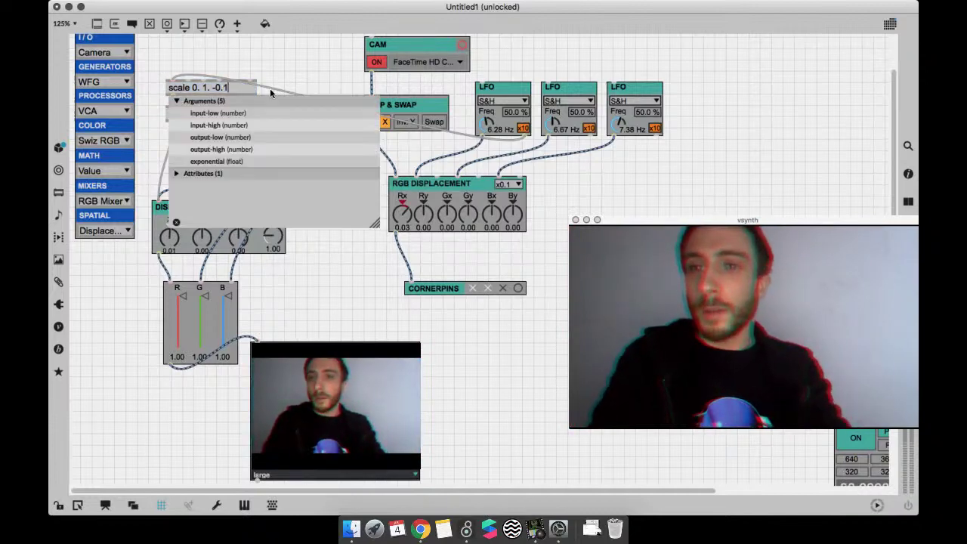
{"action": "key", "text": "Return"}
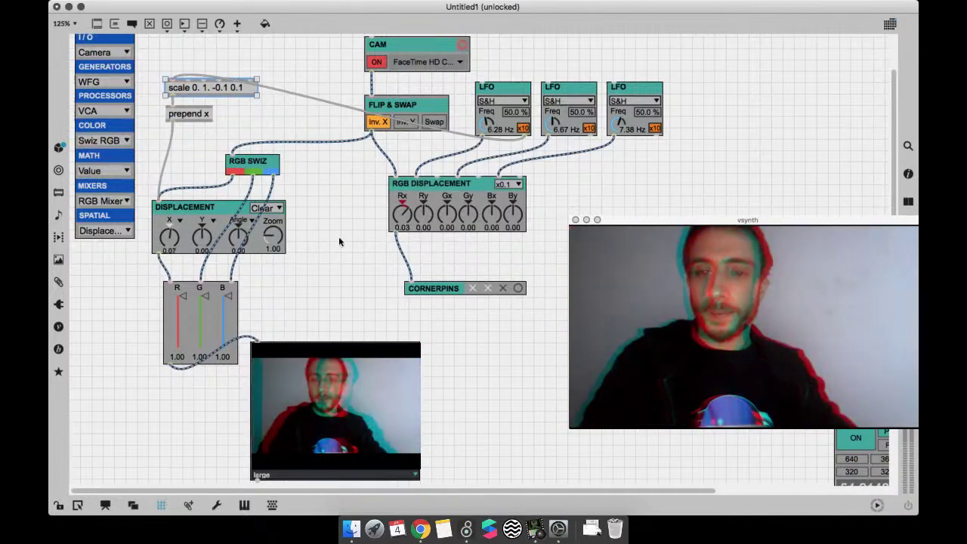
Step: Set Rx to 0.10, move the large preview higher and compare its red displacement with the vsynth output
{"action": "key", "text": "super+e"}
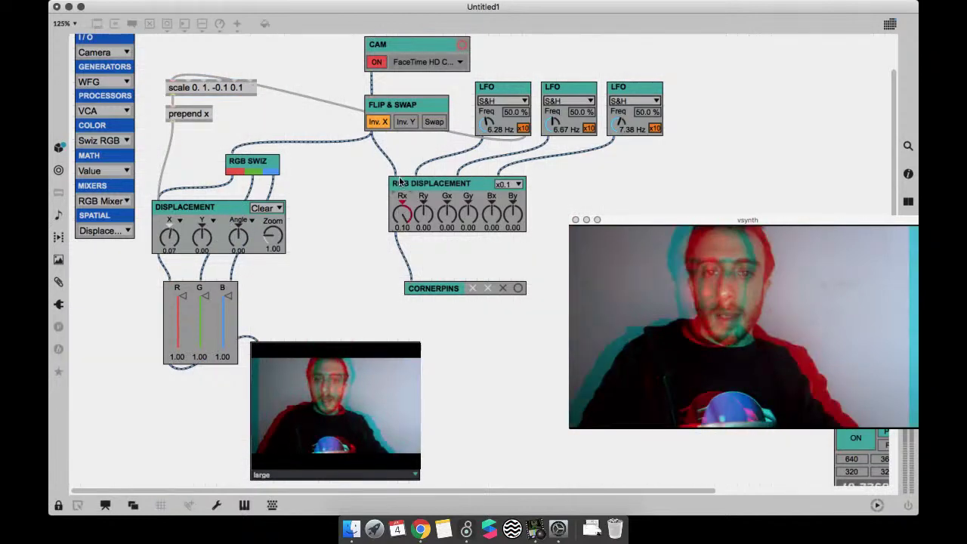
{"action": "key", "text": "super+e"}
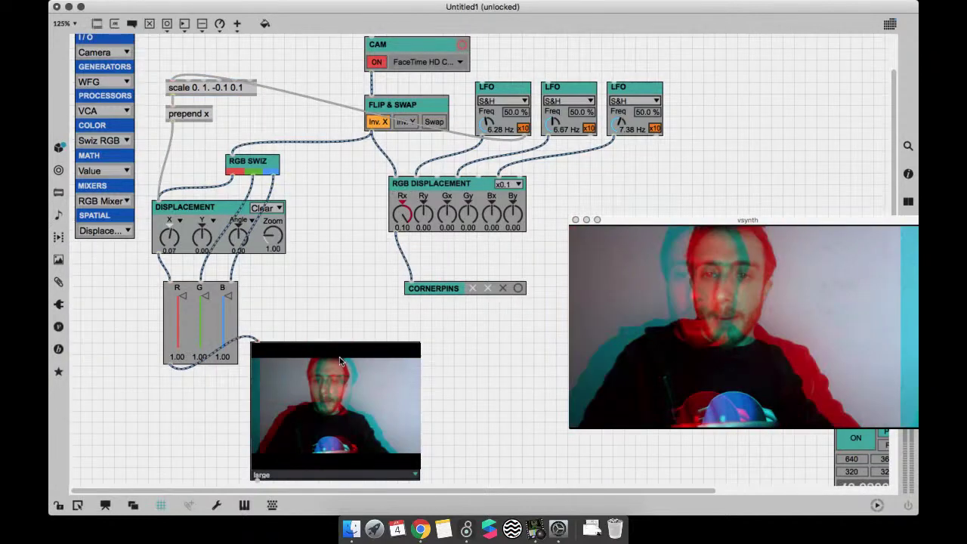
{"action": "left_click_drag", "start_coordinate": [338, 370], "coordinate": [349, 311]}
{"action": "key", "text": "super+equal"}
{"action": "key", "text": "super+equal"}
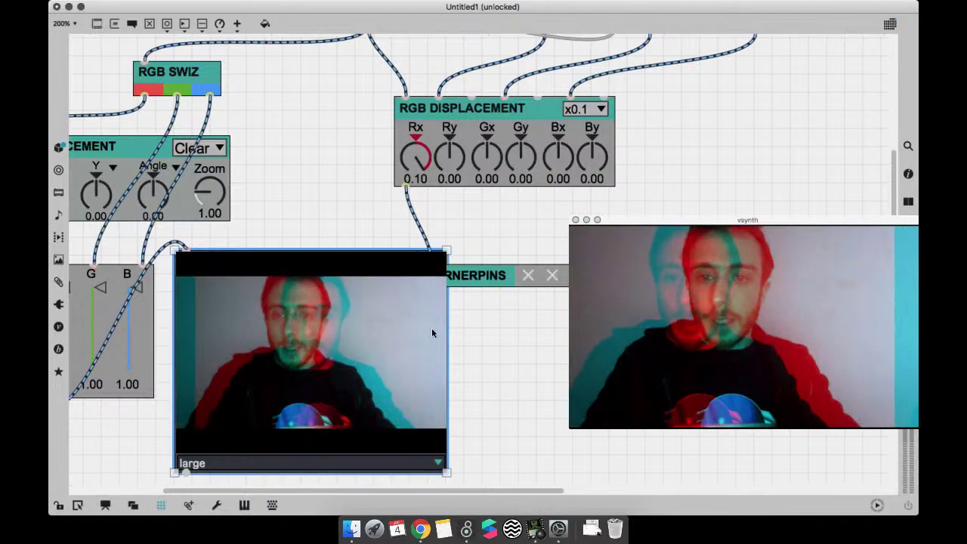
{"action": "key", "text": "super+e"}
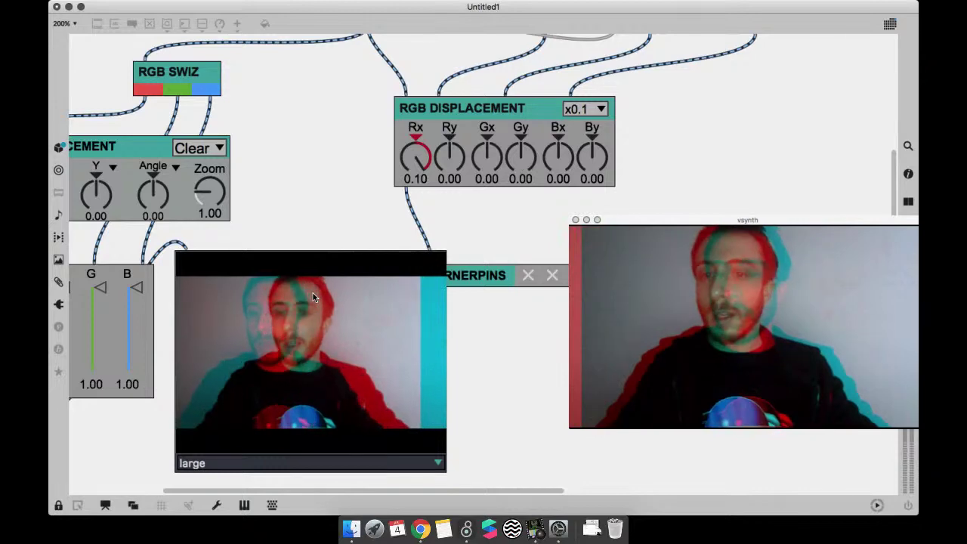
{"action": "key", "text": "super+minus"}
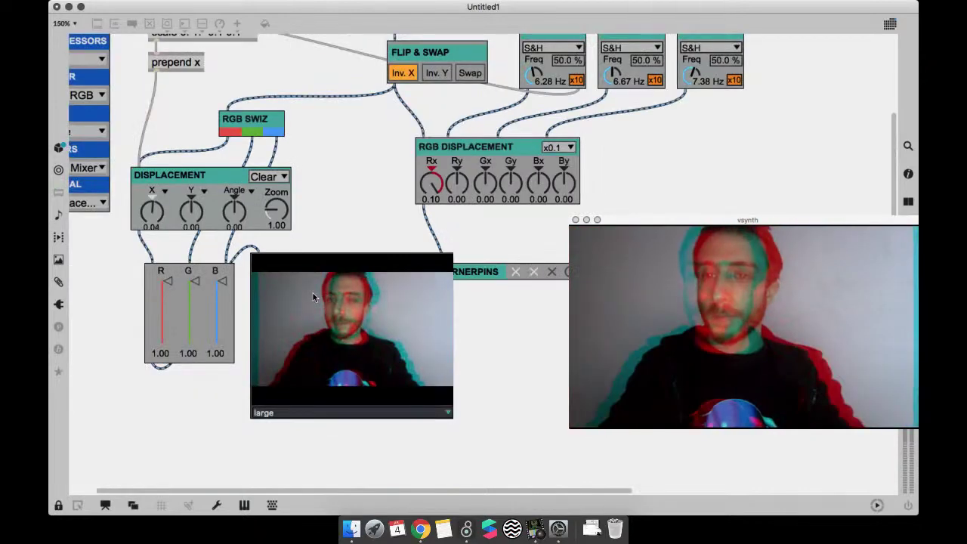
{"action": "key", "text": "super+minus"}
{"action": "key", "text": "super+e"}
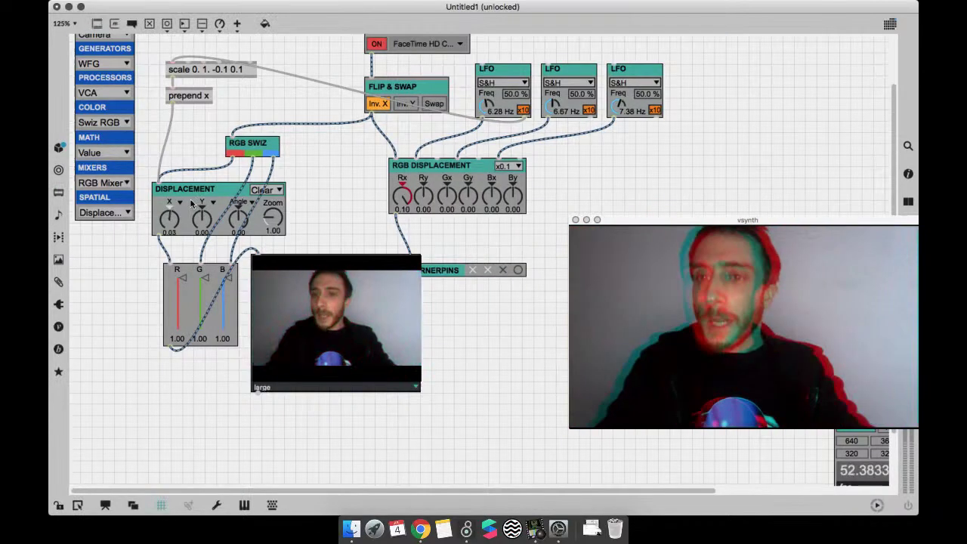
Step: Delete the DISPLACEMENT module from the red channel
{"action": "left_click", "coordinate": [194, 204]}
{"action": "key", "text": "BackSpace"}
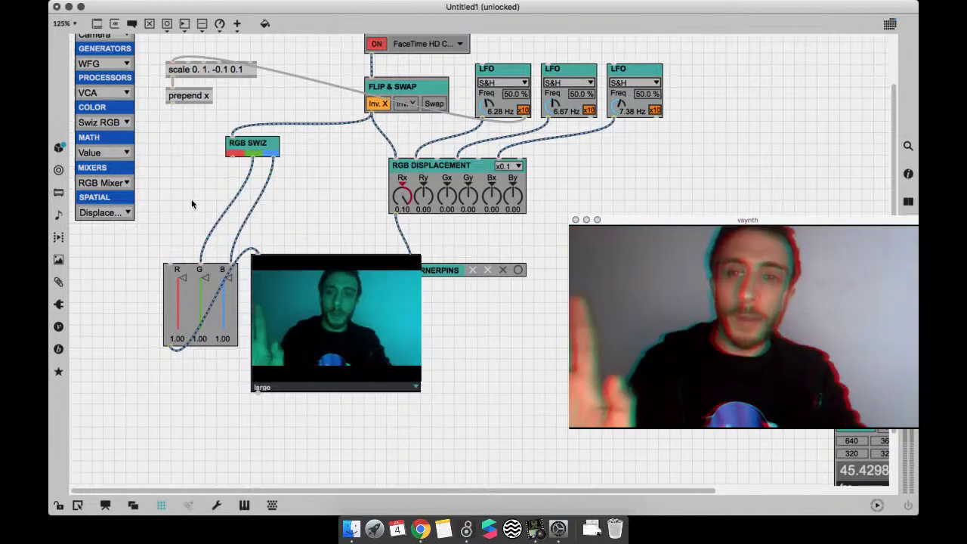
Step: Place the preview directly under the RGB mixer and set its size to medium
{"action": "left_click_drag", "start_coordinate": [300, 332], "coordinate": [217, 434]}
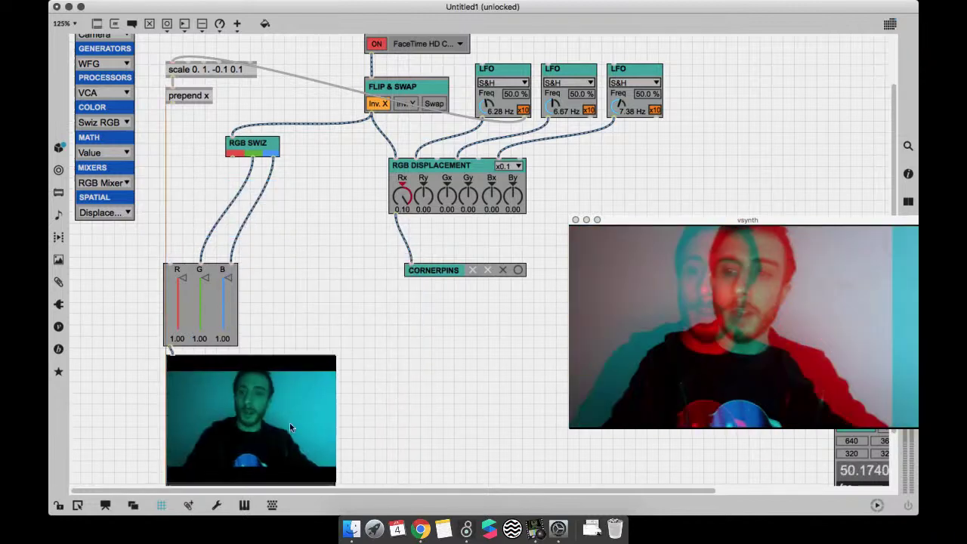
{"action": "scroll", "coordinate": [289, 422], "scroll_direction": "down", "scroll_amount": 3}
{"action": "left_click", "coordinate": [240, 425]}
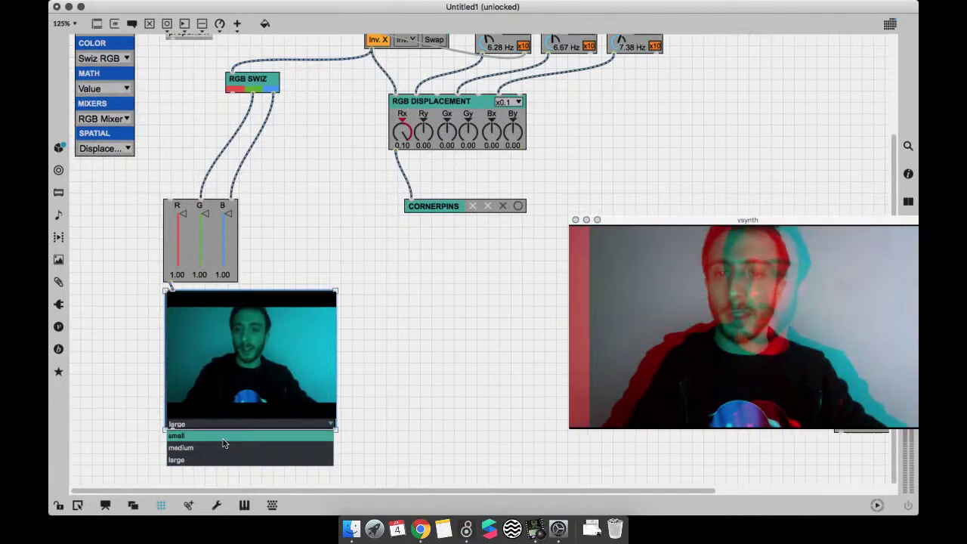
{"action": "left_click", "coordinate": [223, 437]}
{"action": "scroll", "coordinate": [302, 378], "scroll_direction": "up", "scroll_amount": 4}
{"action": "left_click", "coordinate": [214, 441]}
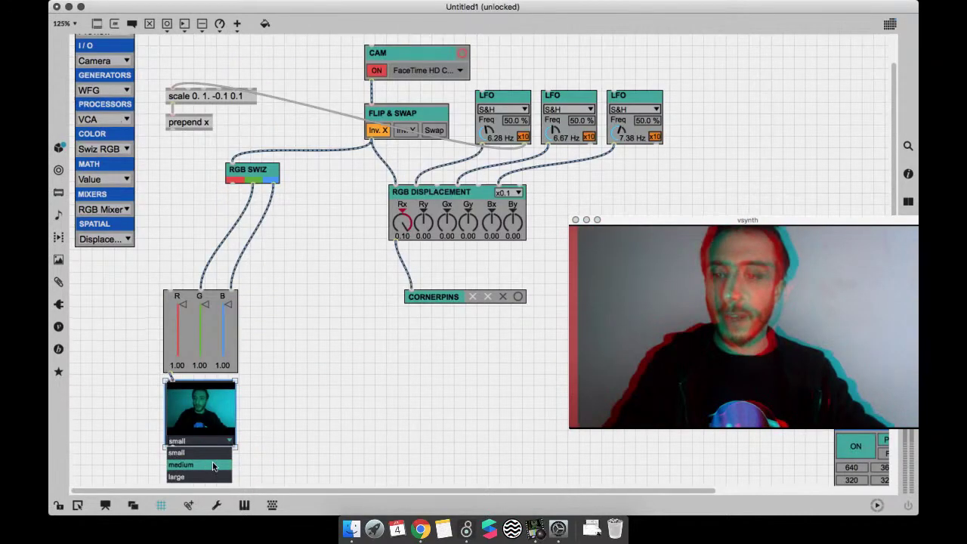
{"action": "left_click", "coordinate": [214, 465]}
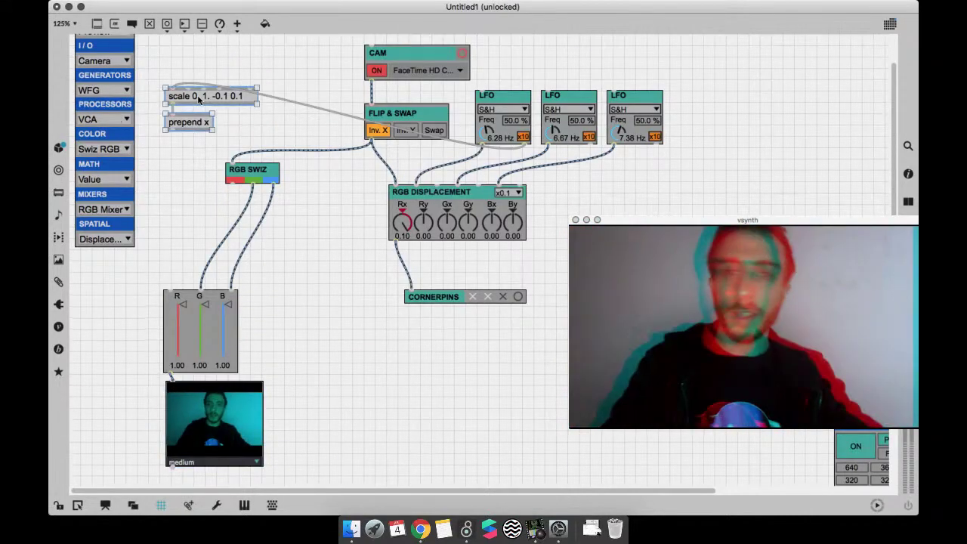
Step: Delete the scale and prepend objects, and reposition RGB DISPLACEMENT and CORNERPINS lower beneath FLIP & SWAP
{"action": "key", "text": "BackSpace"}
{"action": "left_click_drag", "start_coordinate": [449, 236], "coordinate": [419, 264]}
{"action": "left_click", "coordinate": [510, 301]}
{"action": "left_click_drag", "start_coordinate": [466, 332], "coordinate": [454, 364]}
{"action": "left_click_drag", "start_coordinate": [716, 219], "coordinate": [694, 186]}
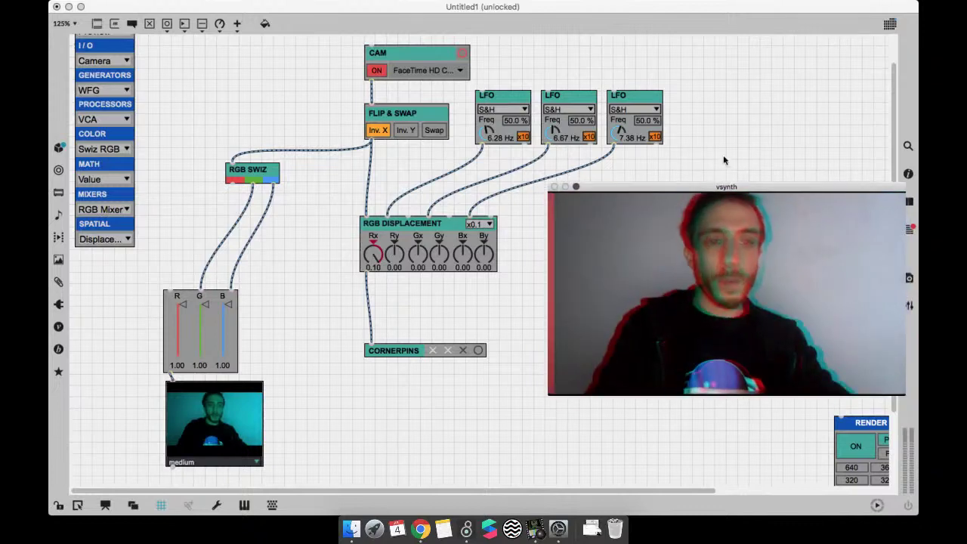
Step: Set Rx and Gx to 0.03 and Bx to -0.02, and the second LFO's frequency to 7.30 Hz
{"action": "left_click", "coordinate": [725, 148], "text": "super"}
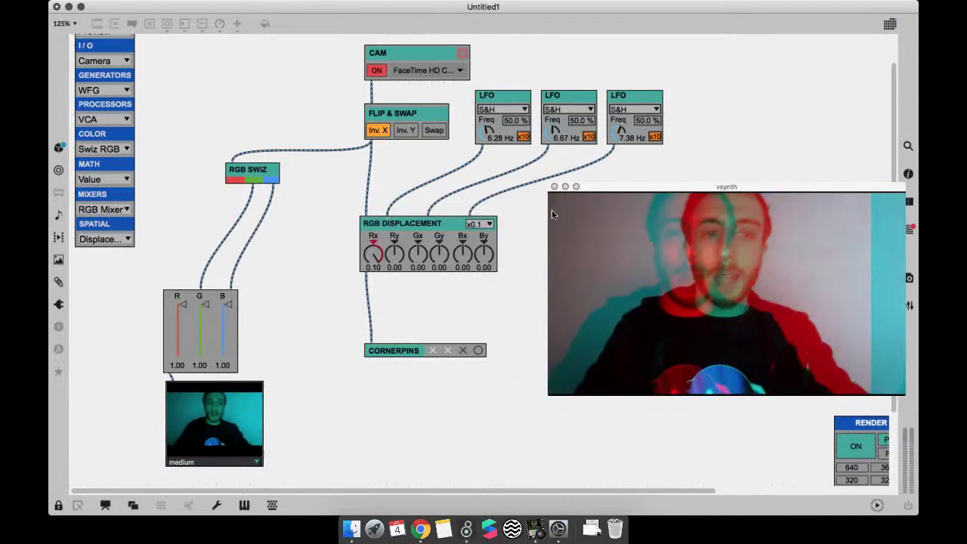
{"action": "left_click_drag", "start_coordinate": [371, 255], "coordinate": [464, 260]}
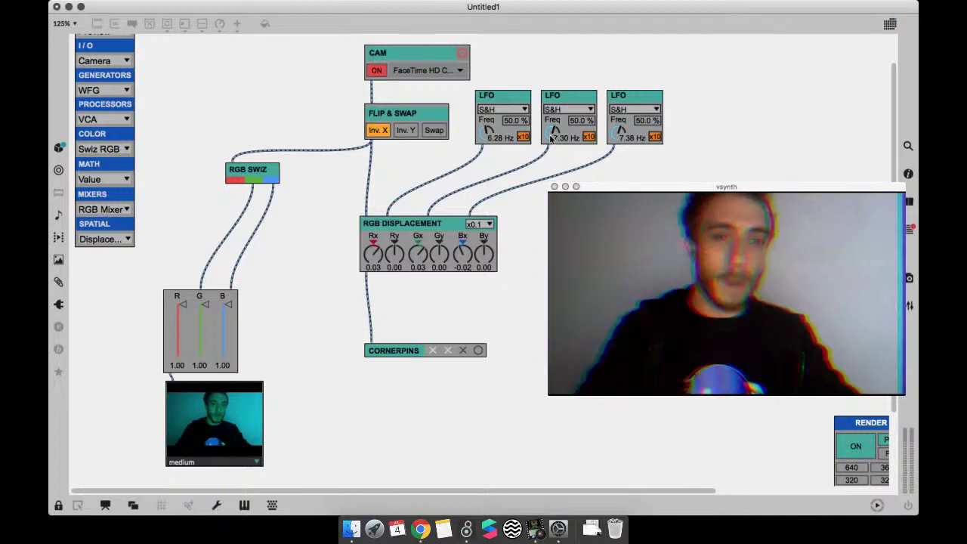
Step: Move CORNERPINS down and insert a Displacement 2 module between RGB DISPLACEMENT and CORNERPINS
{"action": "key", "text": "super+e"}
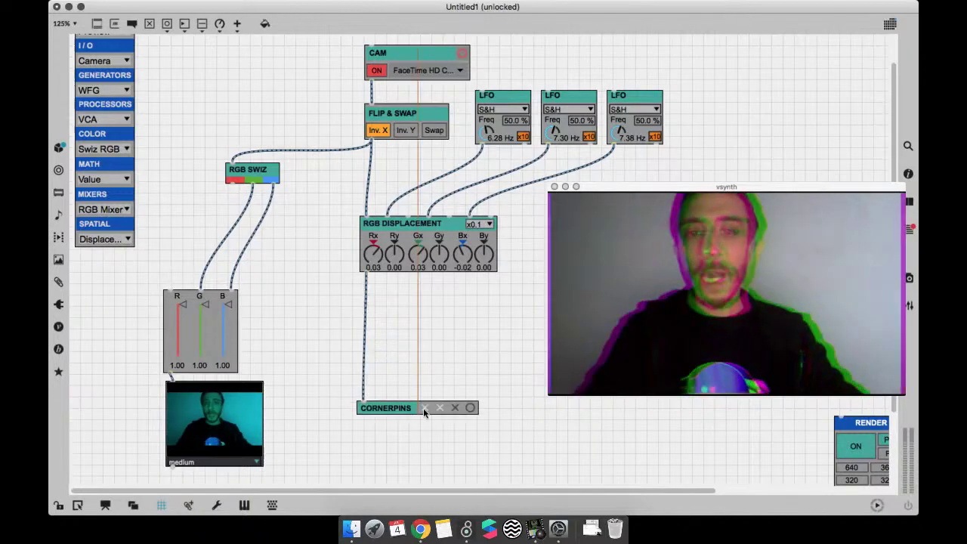
{"action": "key", "text": "super+minus"}
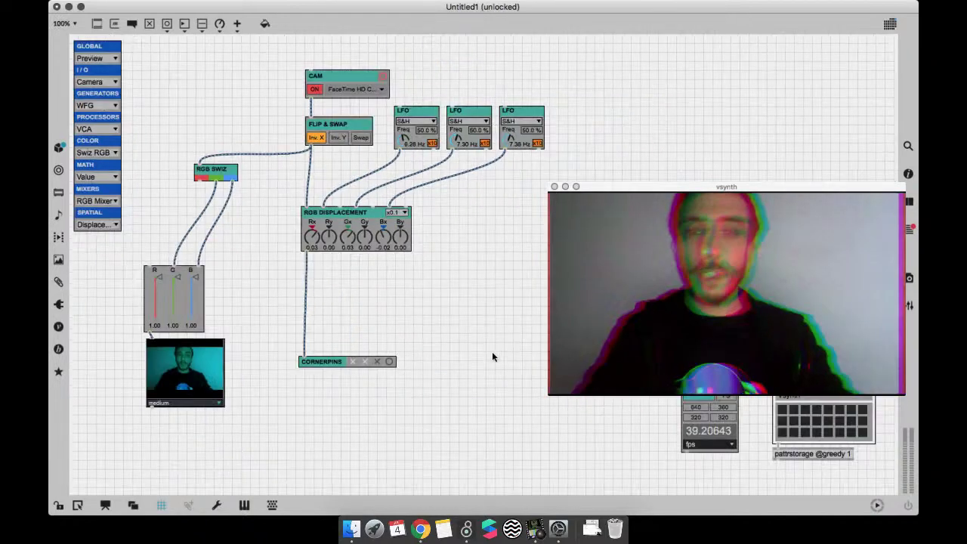
{"action": "left_click", "coordinate": [96, 224]}
{"action": "left_click", "coordinate": [106, 246]}
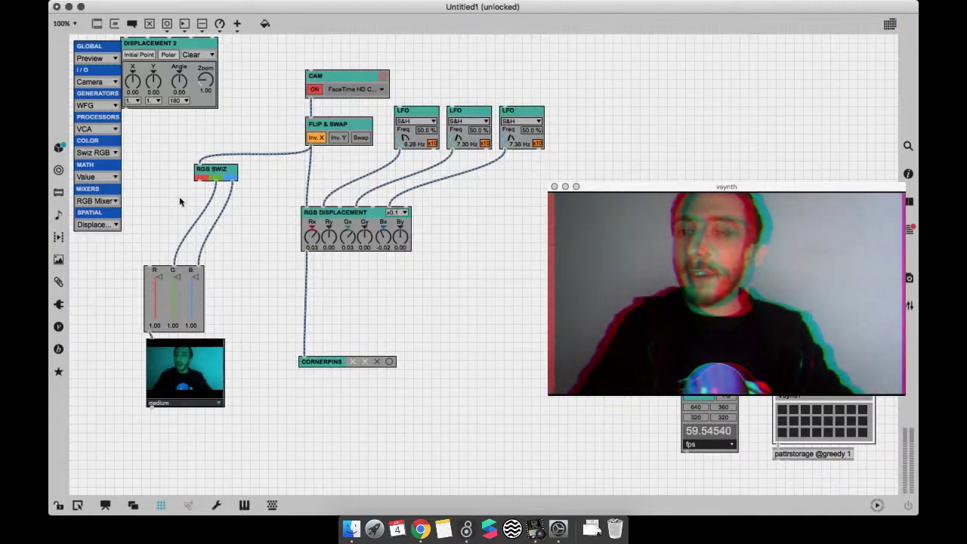
{"action": "left_click_drag", "start_coordinate": [180, 74], "coordinate": [345, 287]}
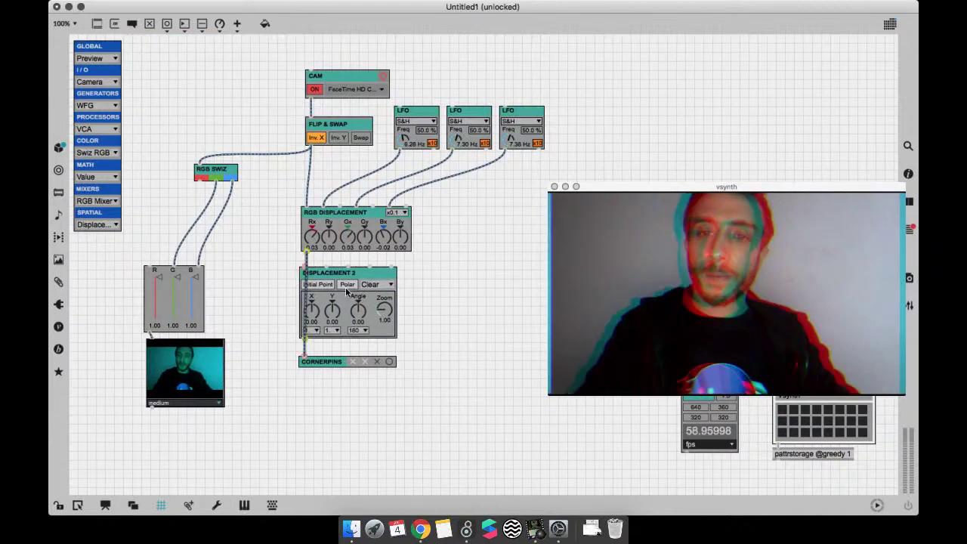
{"action": "left_click_drag", "start_coordinate": [351, 429], "coordinate": [330, 325]}
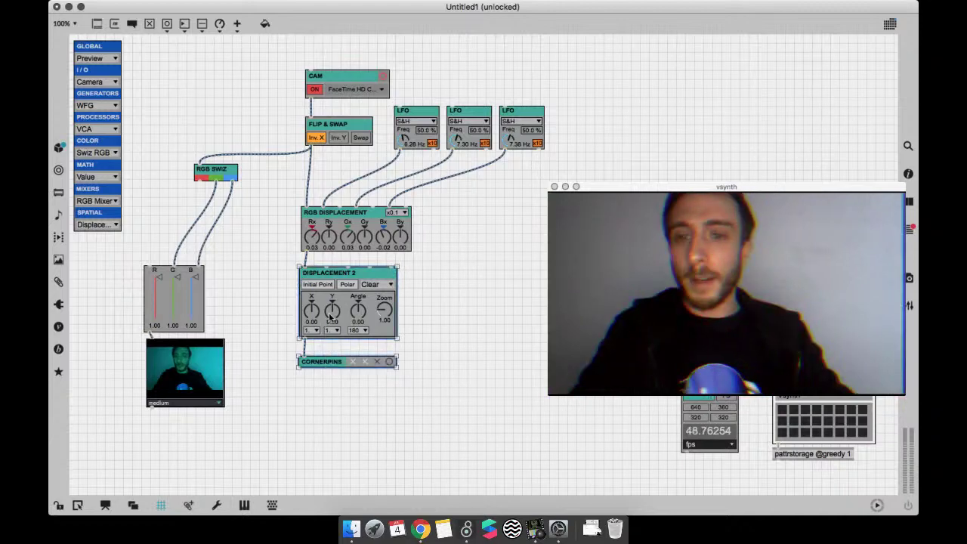
Step: Space out RGB DISPLACEMENT, DISPLACEMENT 2 and CORNERPINS vertically along the chain
{"action": "left_click_drag", "start_coordinate": [338, 274], "coordinate": [347, 296]}
{"action": "left_click_drag", "start_coordinate": [363, 235], "coordinate": [363, 221]}
{"action": "left_click_drag", "start_coordinate": [357, 342], "coordinate": [349, 316]}
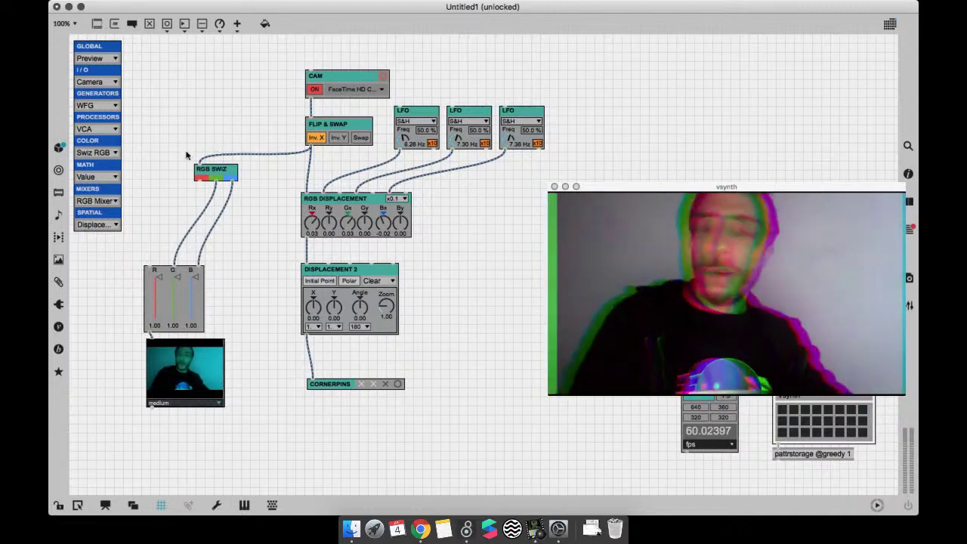
Step: Add a WFG 2 waveform generator and place it beside RGB DISPLACEMENT, below the LFOs
{"action": "left_click", "coordinate": [105, 106]}
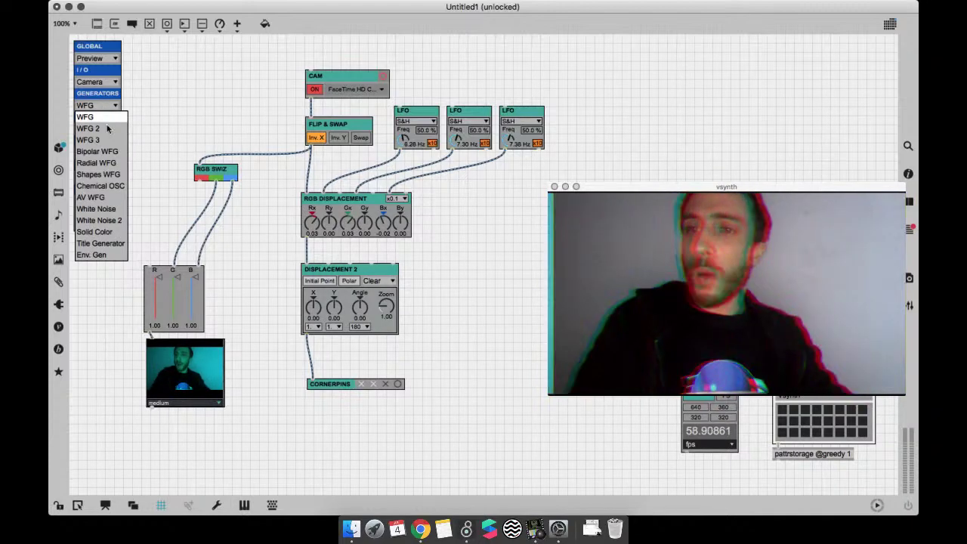
{"action": "left_click", "coordinate": [95, 125]}
{"action": "left_click_drag", "start_coordinate": [173, 43], "coordinate": [503, 184]}
Step: Shrink the vsynth output window and move it clear of the generator, and shift DISPLACEMENT 2 slightly lower
{"action": "left_click_drag", "start_coordinate": [648, 187], "coordinate": [661, 130]}
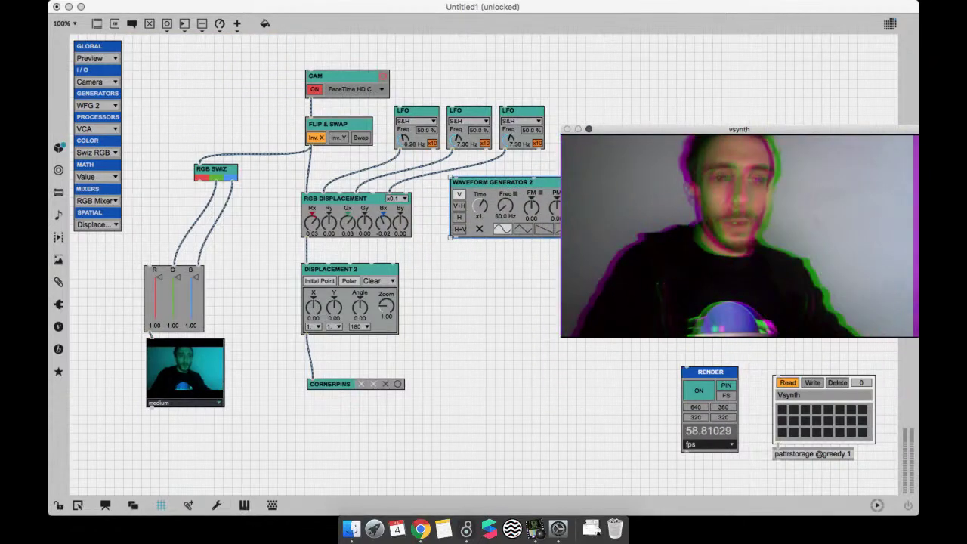
{"action": "left_click_drag", "start_coordinate": [736, 130], "coordinate": [639, 129]}
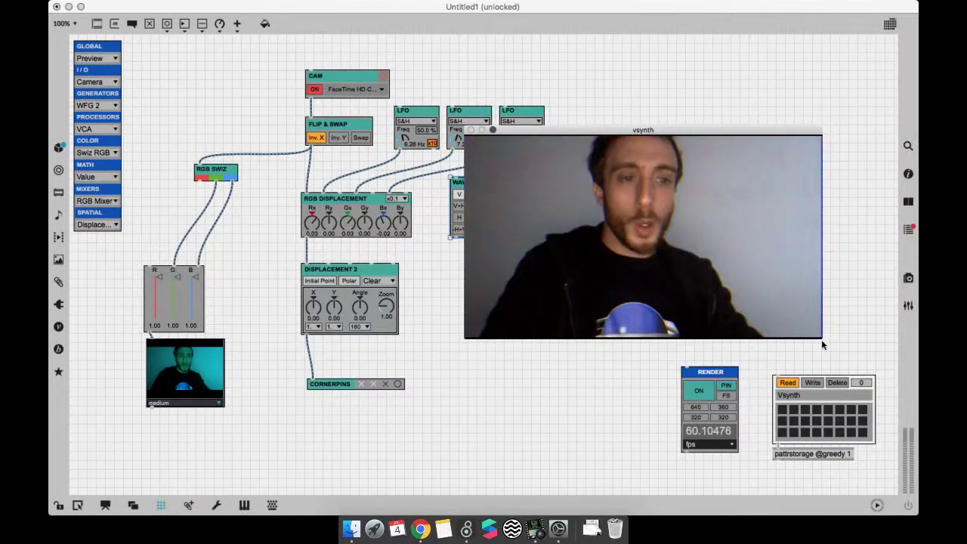
{"action": "left_click_drag", "start_coordinate": [793, 325], "coordinate": [733, 302]}
{"action": "left_click_drag", "start_coordinate": [627, 130], "coordinate": [752, 55]}
{"action": "left_click_drag", "start_coordinate": [362, 270], "coordinate": [366, 286]}
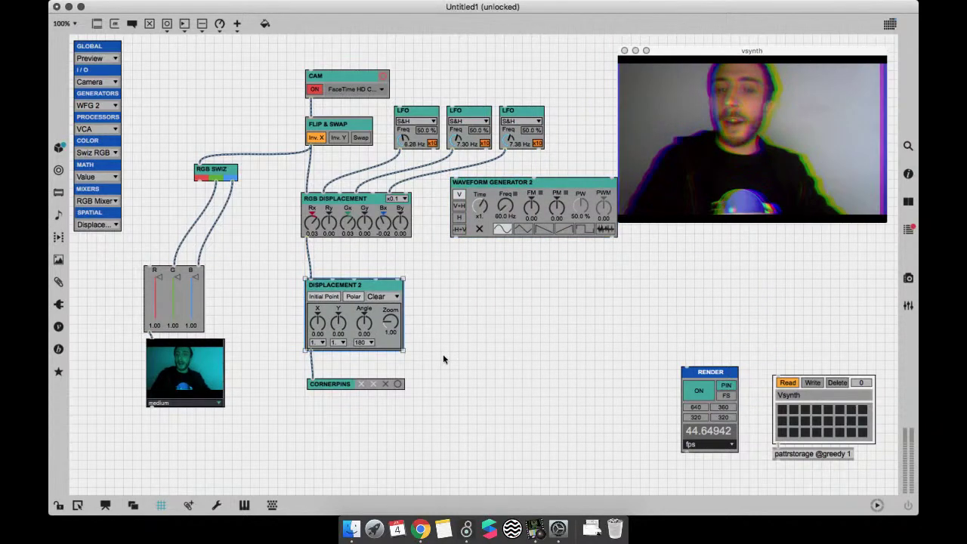
Step: Add a large Preview below WAVEFORM GENERATOR 2 and connect the generator's texture output to it
{"action": "left_click", "coordinate": [94, 58]}
{"action": "left_click", "coordinate": [93, 105]}
{"action": "left_click_drag", "start_coordinate": [136, 79], "coordinate": [498, 330]}
{"action": "left_click", "coordinate": [469, 315]}
{"action": "left_click", "coordinate": [486, 301]}
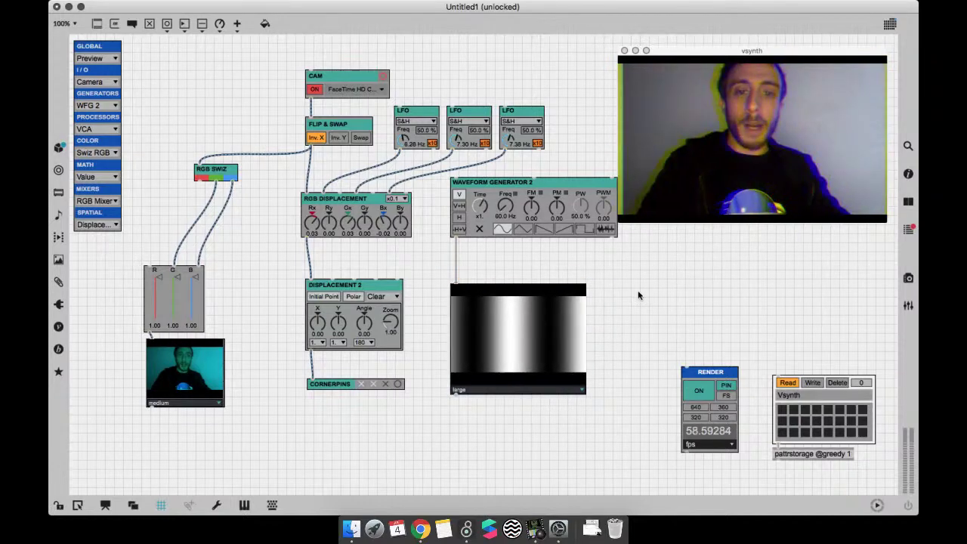
Step: Set WAVEFORM GENERATOR 2 to the noise waveform with the H orientation
{"action": "key", "text": "super+e"}
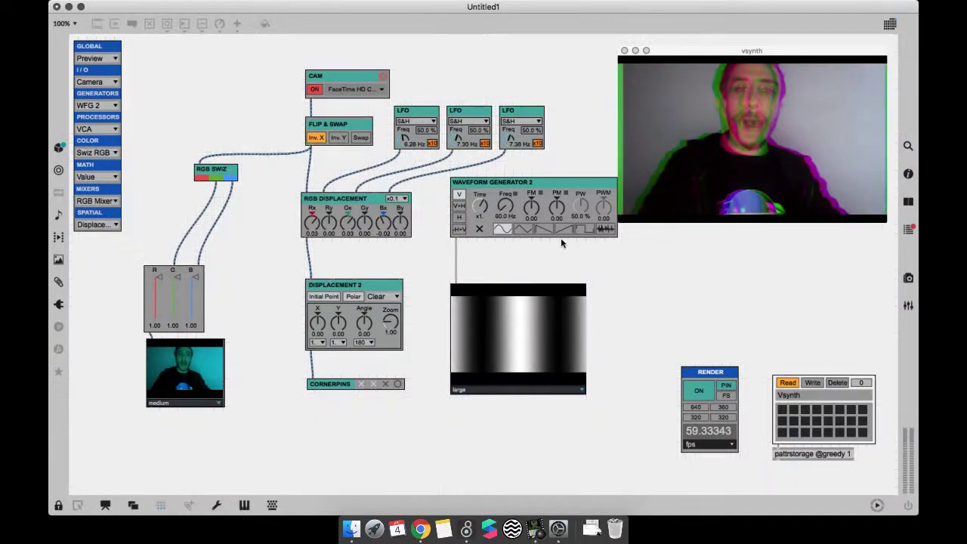
{"action": "left_click", "coordinate": [459, 217]}
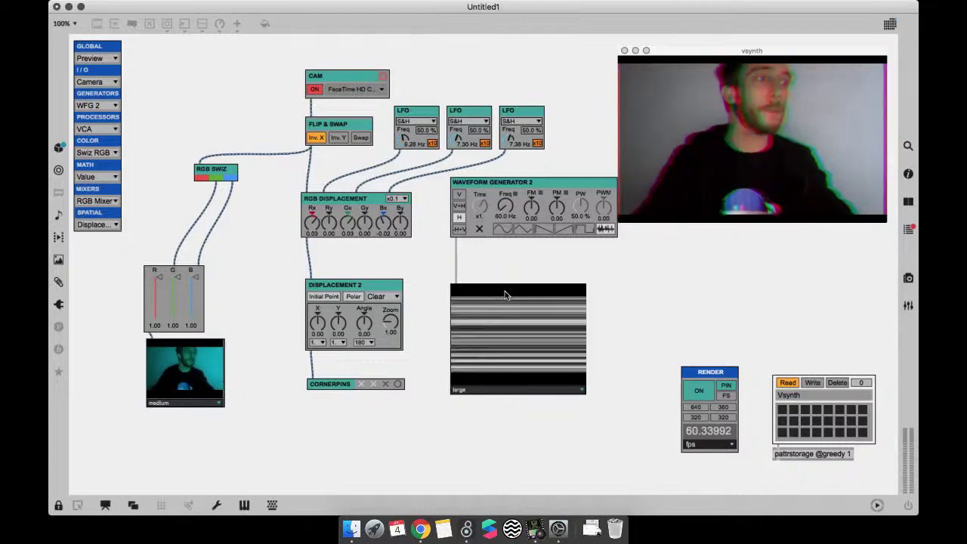
Step: Connect WAVEFORM GENERATOR 2's texture output to the second inlet of DISPLACEMENT 2
{"action": "key", "text": "super+e"}
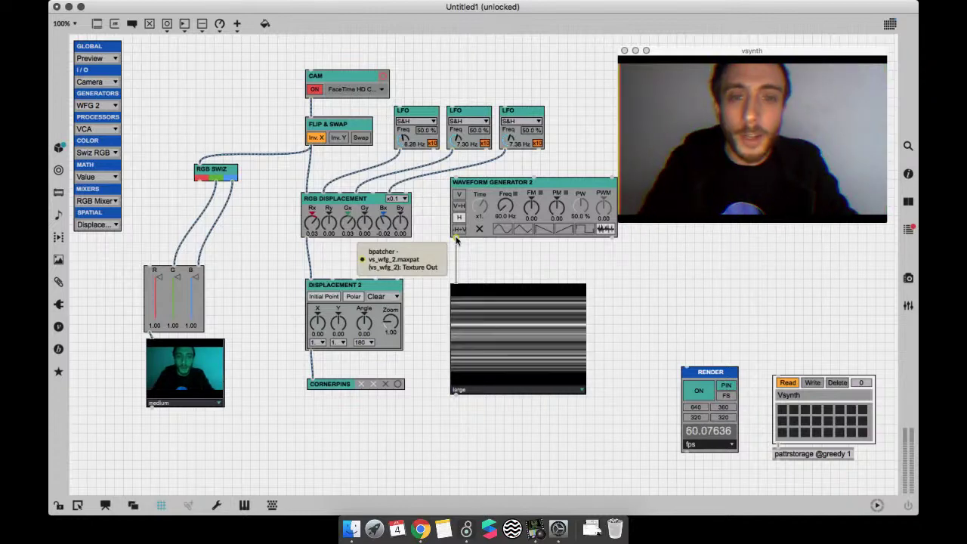
{"action": "left_click_drag", "start_coordinate": [455, 239], "coordinate": [331, 279]}
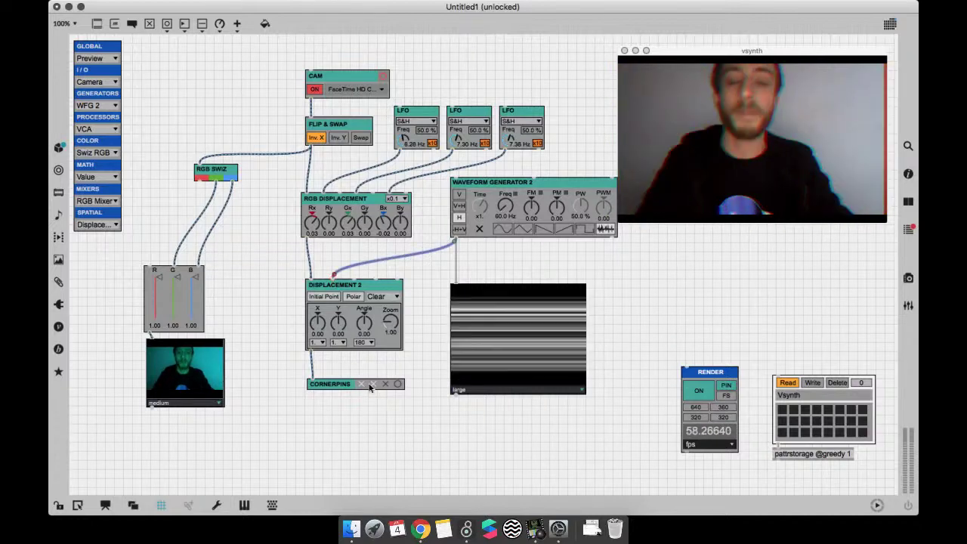
{"action": "left_click_drag", "start_coordinate": [370, 387], "coordinate": [368, 392]}
{"action": "scroll", "coordinate": [365, 366], "scroll_direction": "up", "scroll_amount": 5}
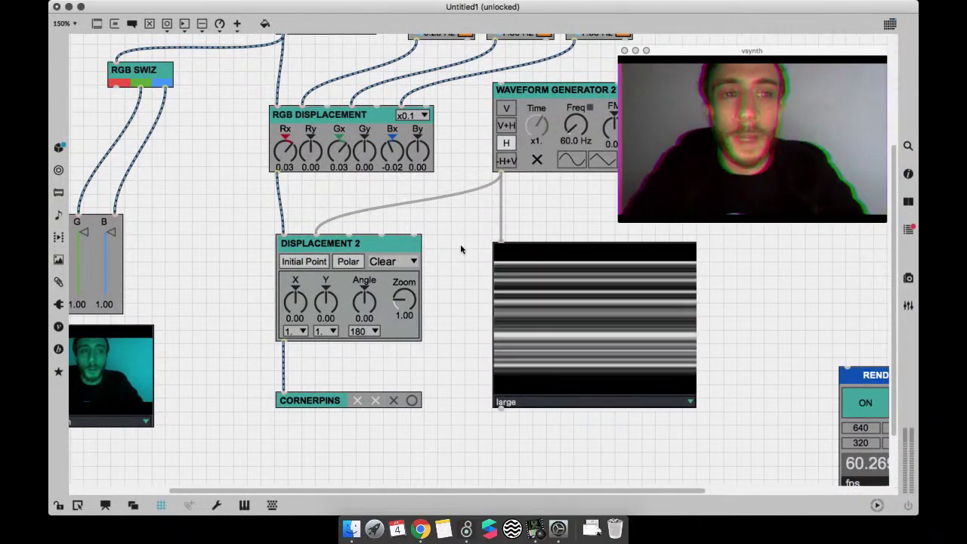
Step: Switch DISPLACEMENT 2 to Disp. Depth with XM at 0.01 and its range at 0.01, and set the generator's frequency to 1.02 kHz
{"action": "key", "text": "super+e"}
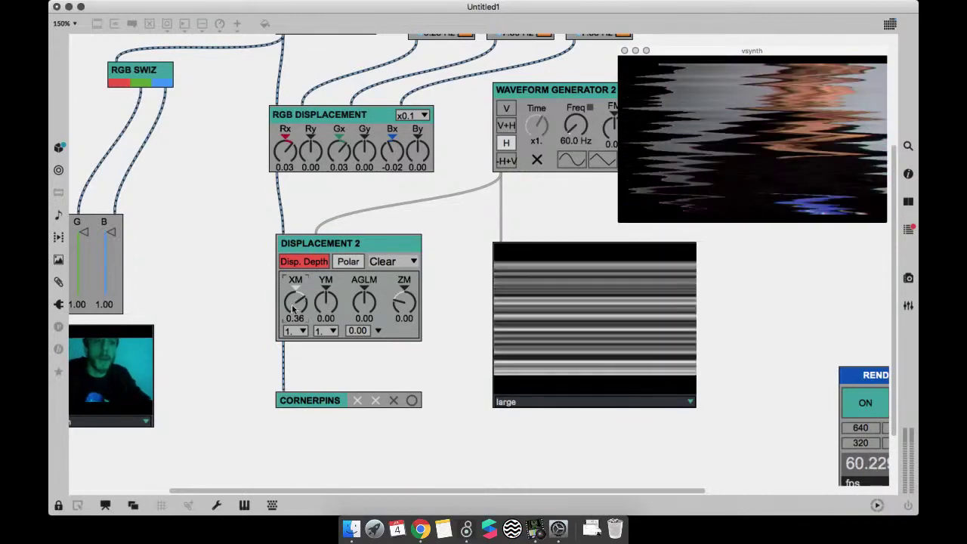
{"action": "left_click_drag", "start_coordinate": [297, 300], "coordinate": [297, 325]}
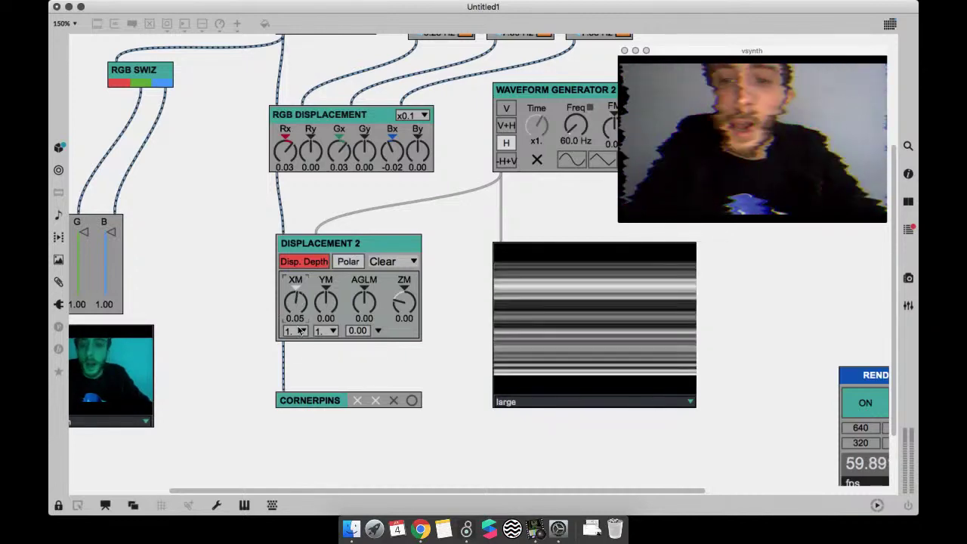
{"action": "left_click", "coordinate": [295, 331]}
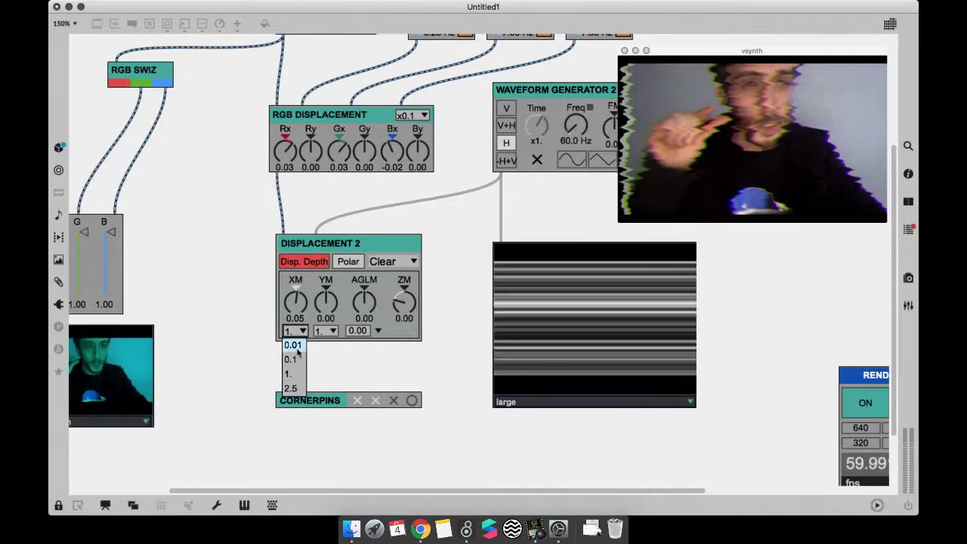
{"action": "left_click", "coordinate": [296, 349]}
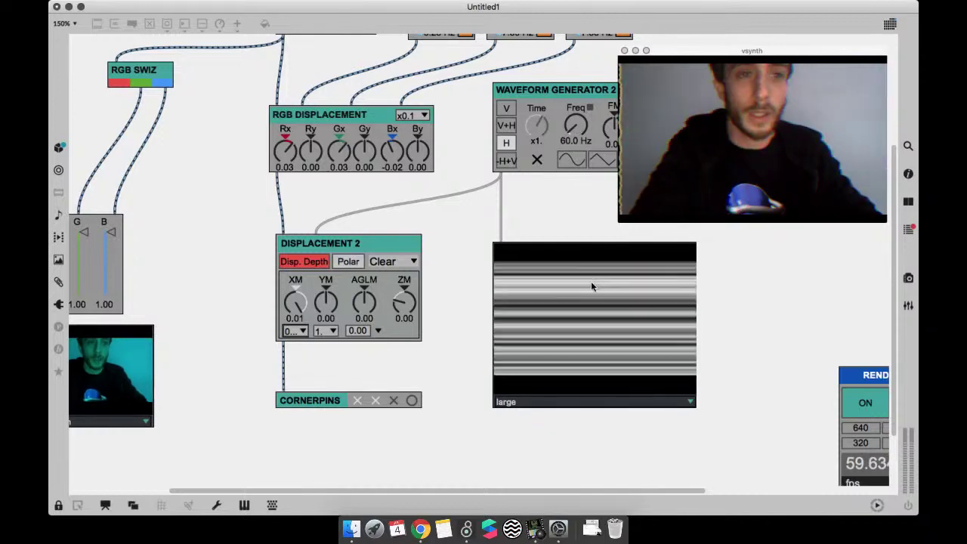
{"action": "left_click_drag", "start_coordinate": [577, 127], "coordinate": [577, 71]}
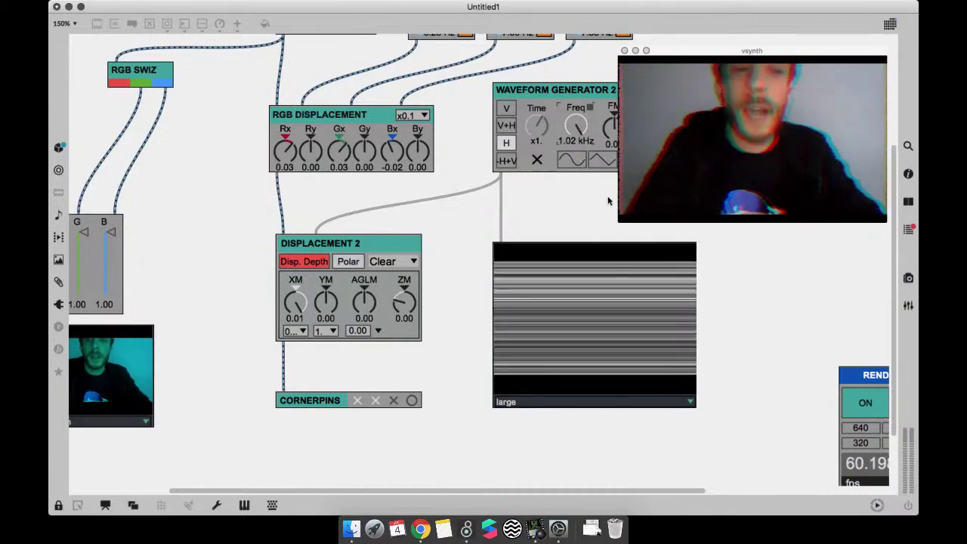
Step: Enlarge the vsynth output window, and set DISPLACEMENT 2 to Bipolar with an XM range of 0.1
{"action": "left_click_drag", "start_coordinate": [617, 222], "coordinate": [432, 346]}
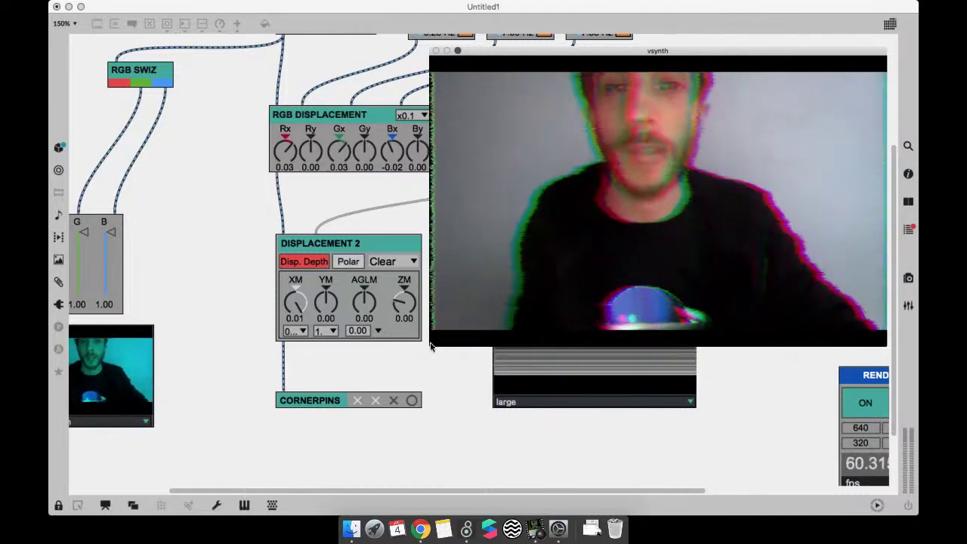
{"action": "left_click_drag", "start_coordinate": [432, 346], "coordinate": [518, 280]}
{"action": "left_click", "coordinate": [356, 262]}
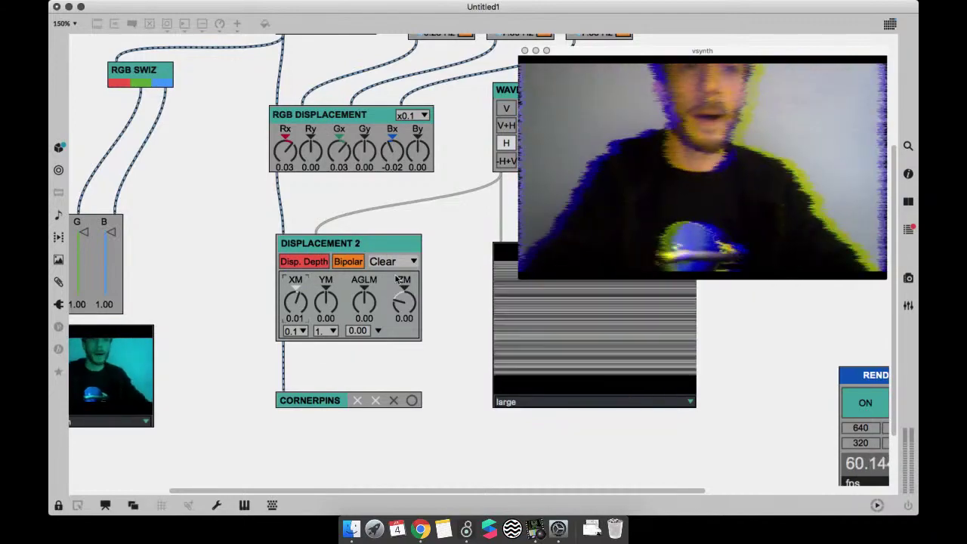
Step: Align DISPLACEMENT 2 and CORNERPINS directly under RGB DISPLACEMENT, and make the vsynth window slightly smaller
{"action": "key", "text": "super+e"}
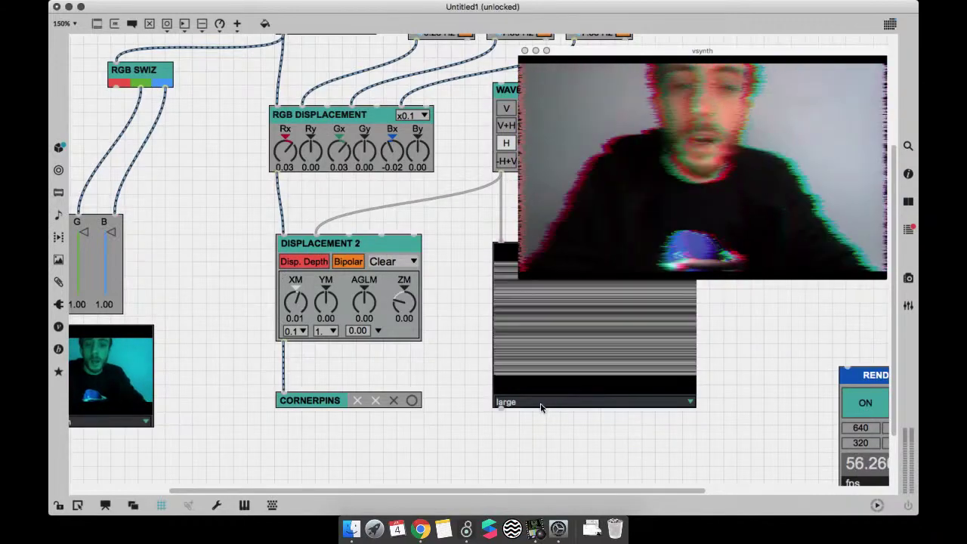
{"action": "left_click_drag", "start_coordinate": [341, 424], "coordinate": [314, 298]}
{"action": "left_click_drag", "start_coordinate": [413, 250], "coordinate": [406, 257]}
{"action": "left_click", "coordinate": [426, 249]}
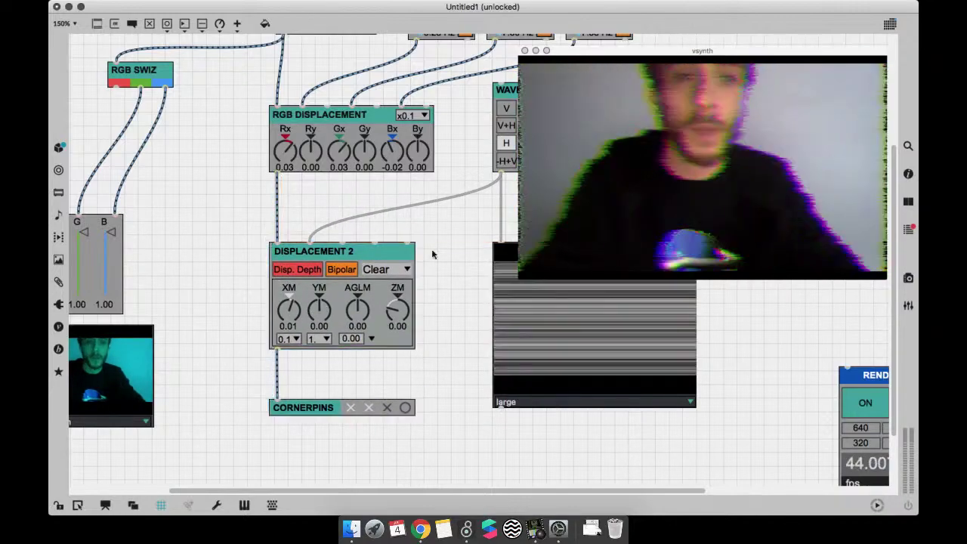
{"action": "left_click_drag", "start_coordinate": [520, 283], "coordinate": [533, 261]}
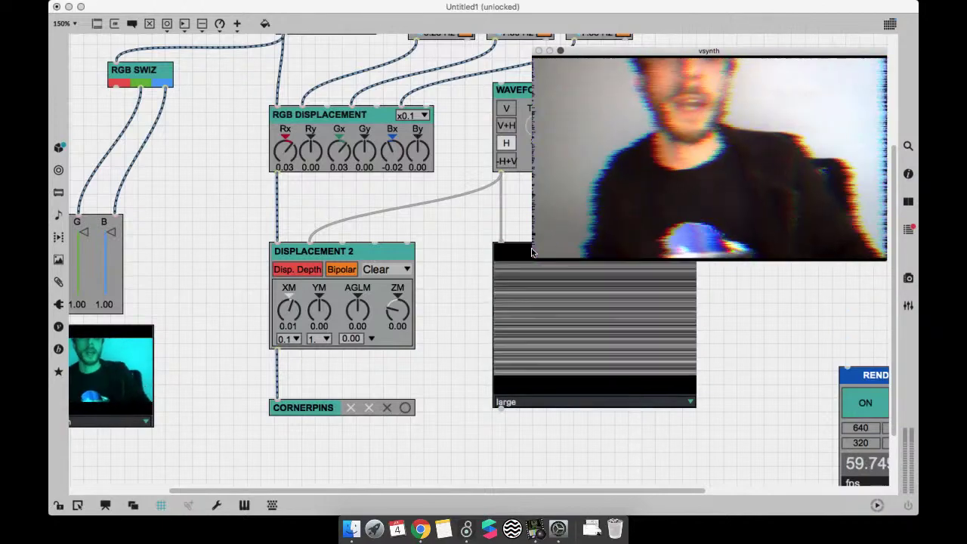
Step: Move CORNERPINS down and DISPLACEMENT 2 with the generator's preview up to make room between the modules
{"action": "key", "text": "super+minus"}
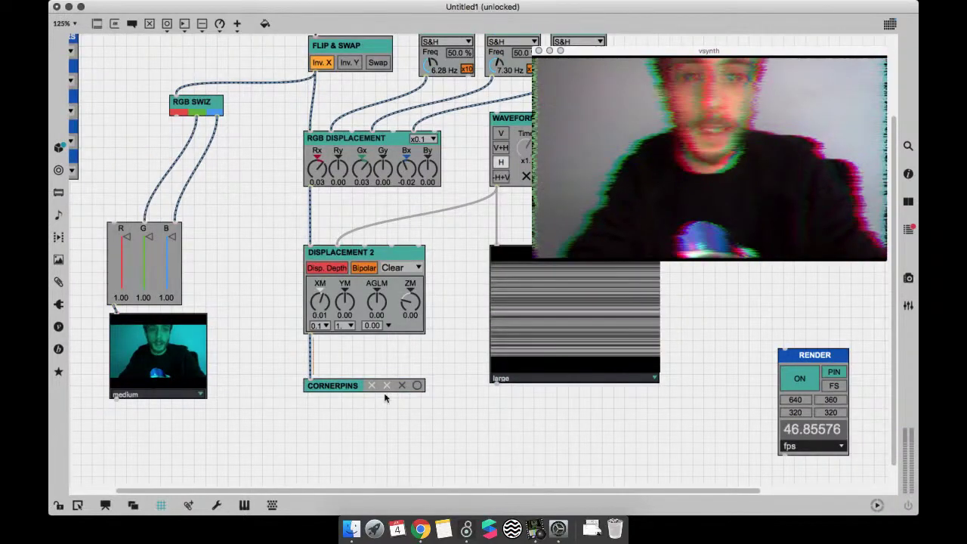
{"action": "left_click_drag", "start_coordinate": [385, 382], "coordinate": [383, 428]}
{"action": "key", "text": "super+minus"}
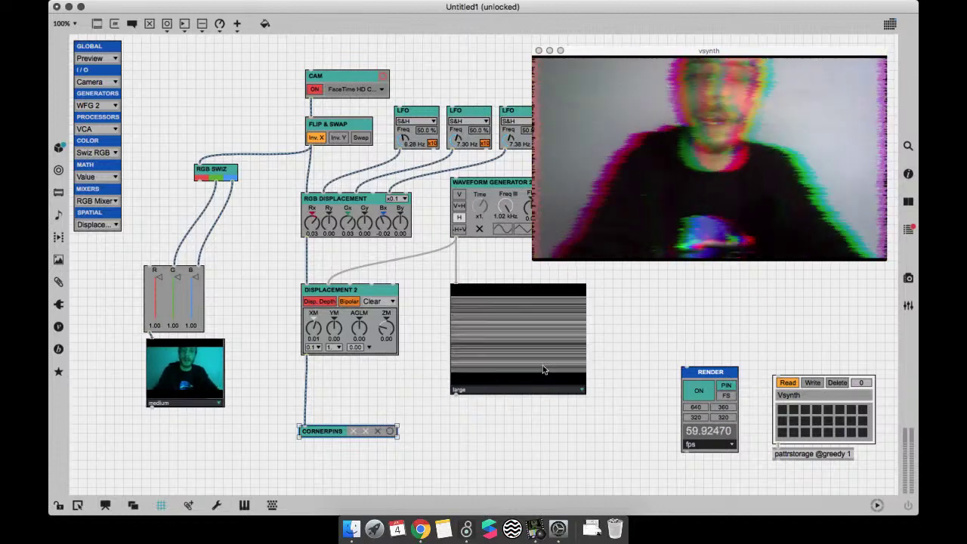
{"action": "left_click_drag", "start_coordinate": [665, 353], "coordinate": [337, 308]}
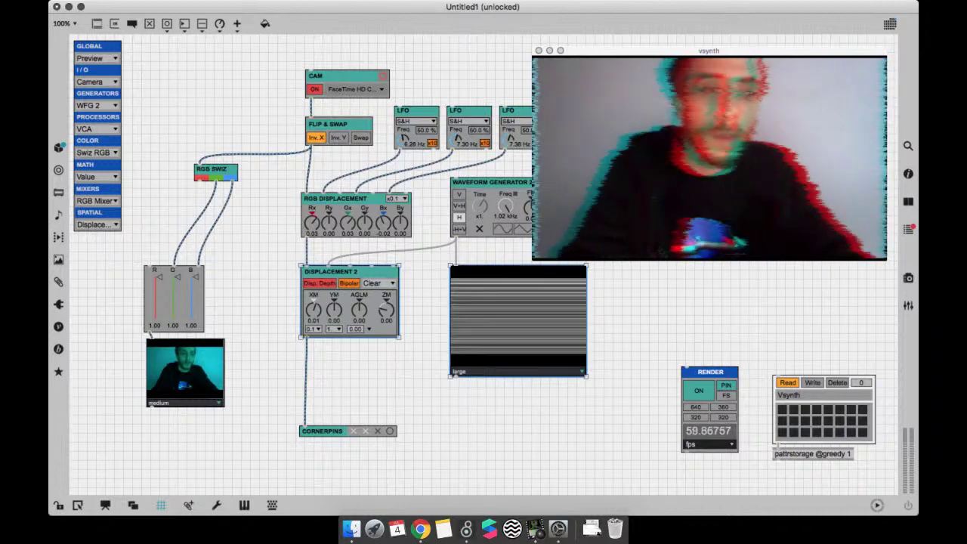
Step: Shrink the vsynth output window and move it off the LFO modules
{"action": "left_click_drag", "start_coordinate": [886, 261], "coordinate": [820, 220]}
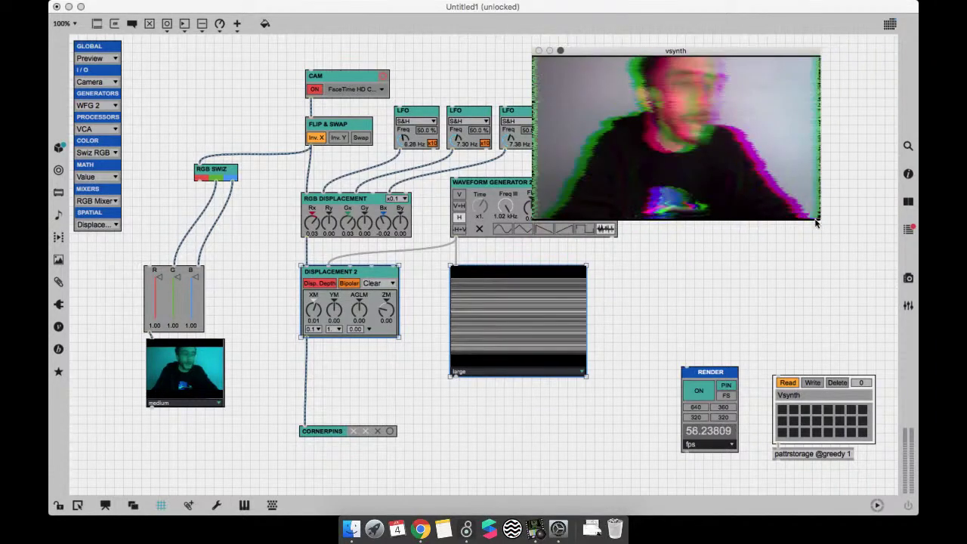
{"action": "left_click_drag", "start_coordinate": [643, 55], "coordinate": [717, 46]}
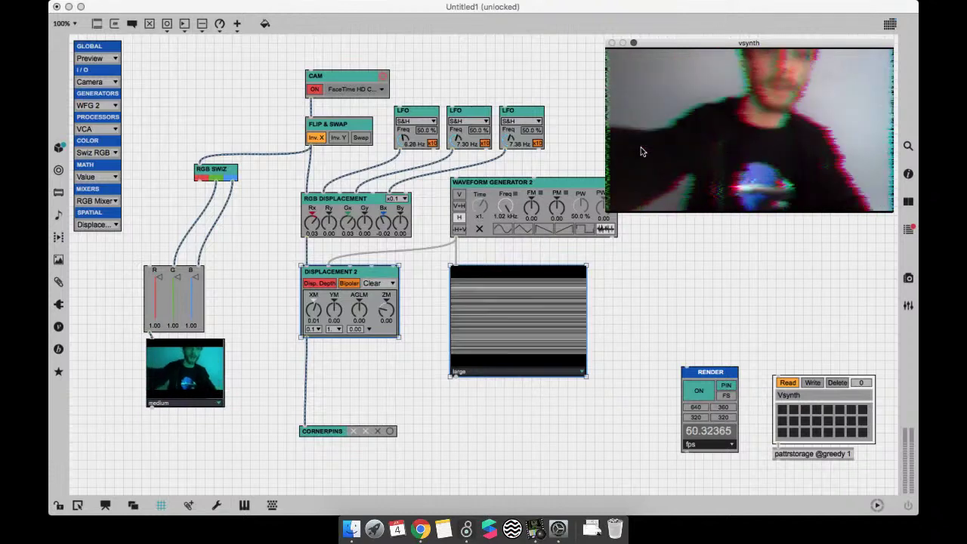
Step: Insert a Luma-Key module between DISPLACEMENT 2 and CORNERPINS
{"action": "left_click", "coordinate": [105, 154]}
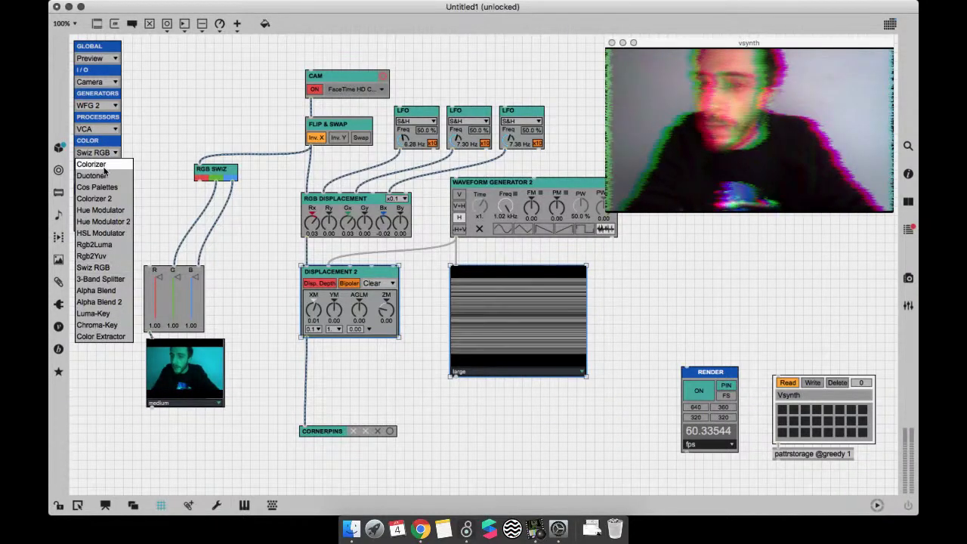
{"action": "left_click", "coordinate": [102, 314]}
{"action": "left_click_drag", "start_coordinate": [177, 57], "coordinate": [342, 380]}
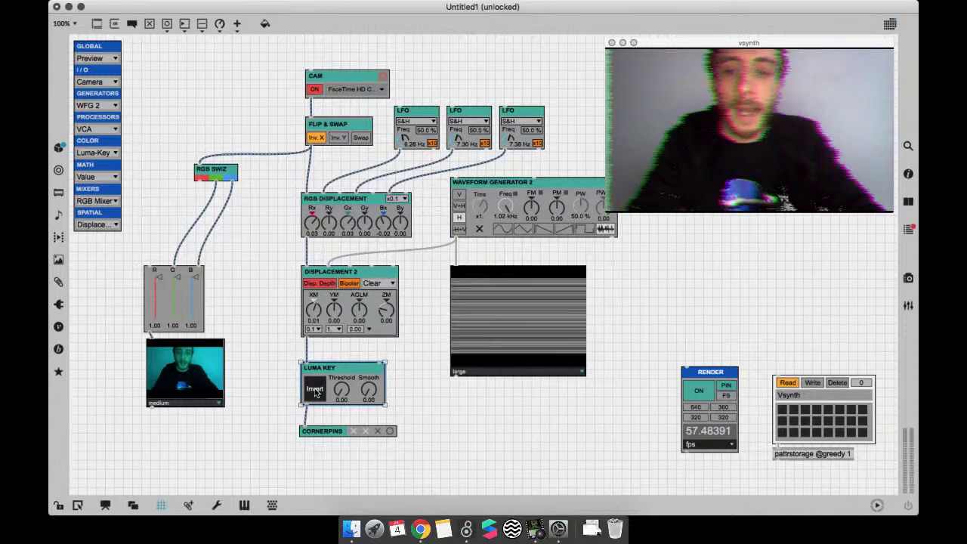
Step: Toggle LUMA KEY's Invert option and set its Threshold to 0.36
{"action": "key", "text": "super+e"}
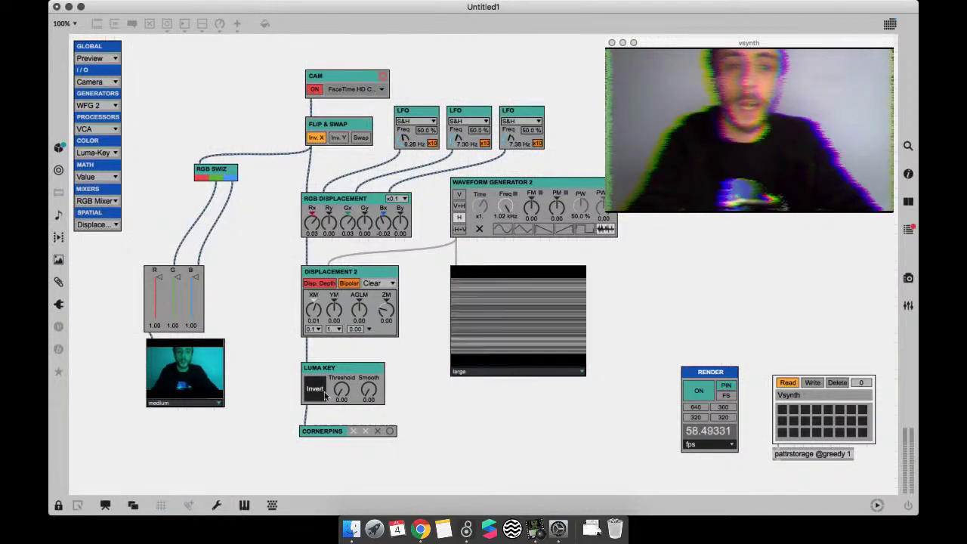
{"action": "left_click_drag", "start_coordinate": [341, 386], "coordinate": [337, 355]}
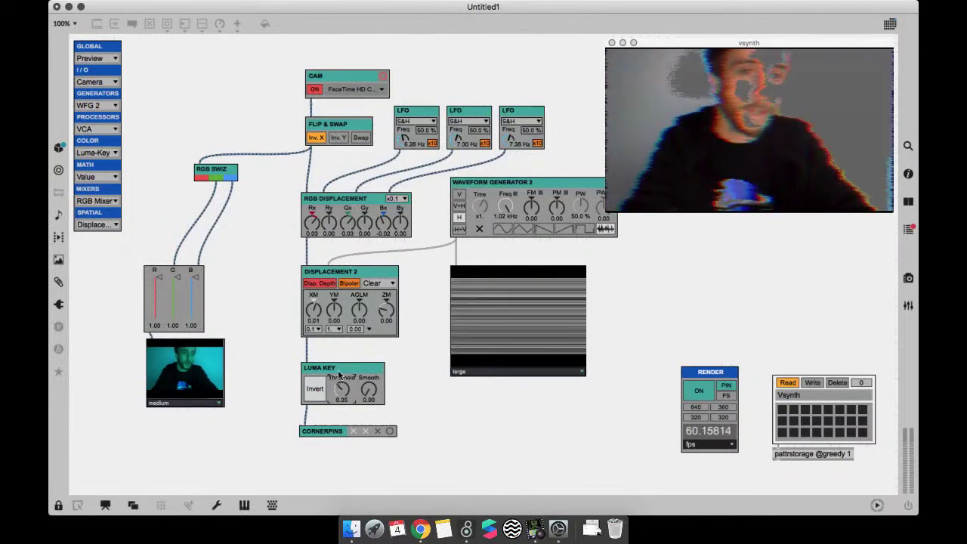
{"action": "key", "text": "super+e"}
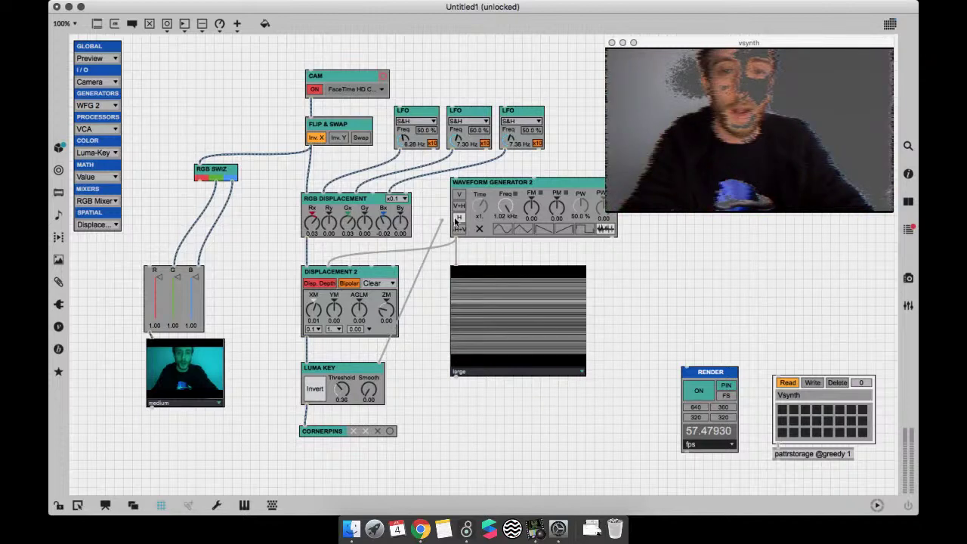
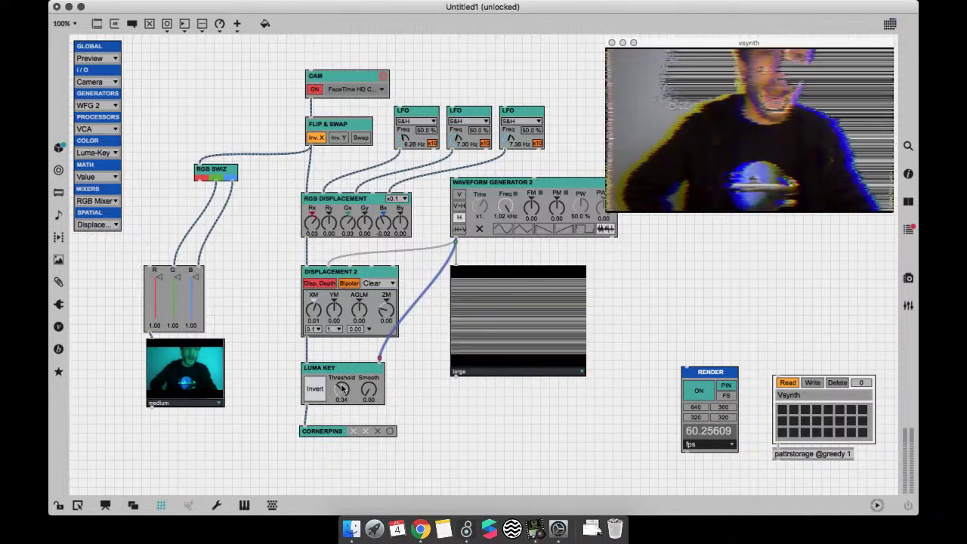
Step: Try a sine waveform at 80.3 Hz on the WAVEFORM GENERATOR 2 and raise LUMA KEY's Threshold to 0.57
{"action": "left_click_drag", "start_coordinate": [476, 327], "coordinate": [509, 342]}
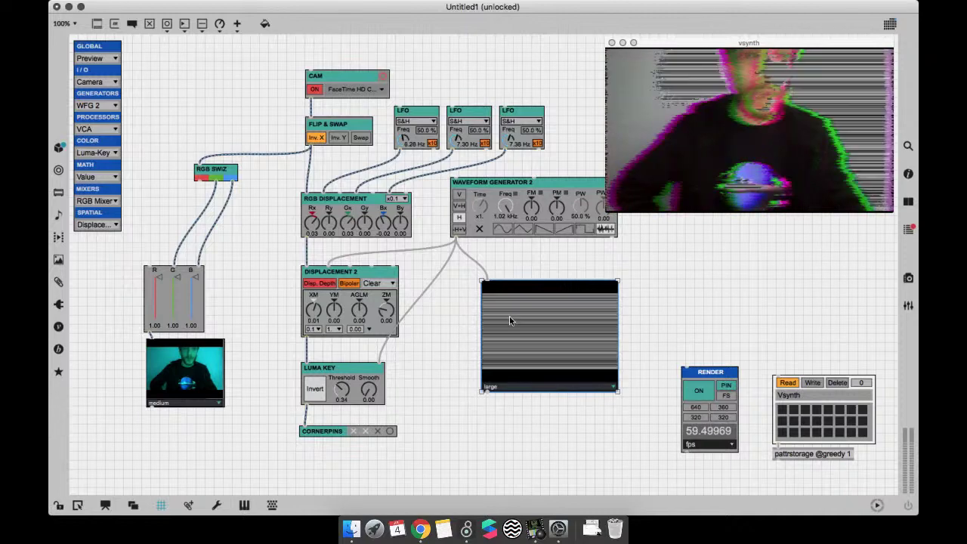
{"action": "left_click", "coordinate": [501, 229]}
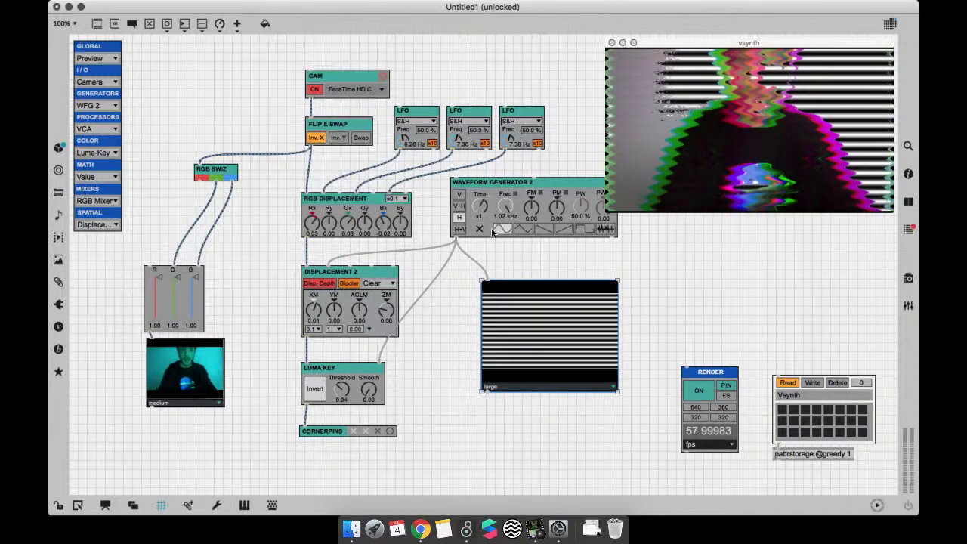
{"action": "left_click_drag", "start_coordinate": [505, 207], "coordinate": [501, 279]}
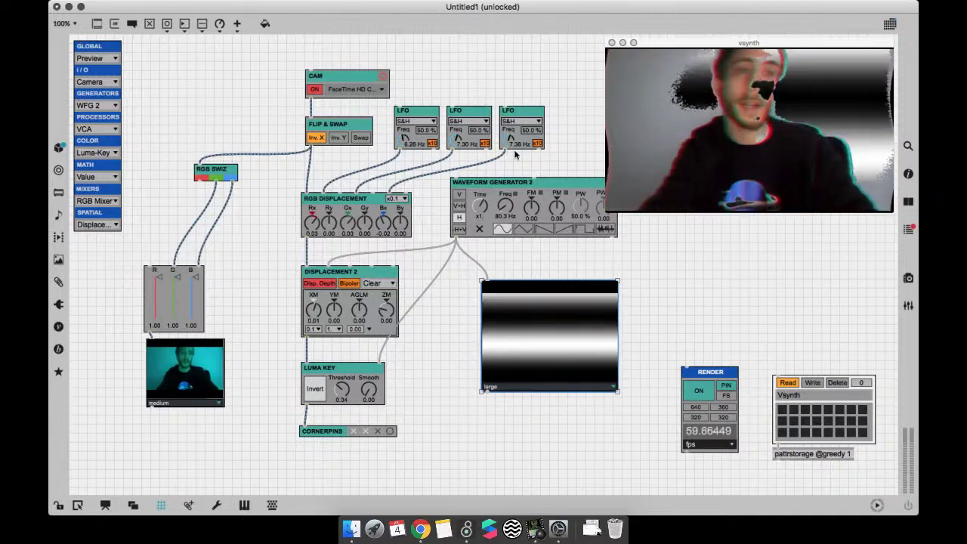
{"action": "mouse_move", "coordinate": [341, 388]}
{"action": "left_mouse_down"}
{"action": "mouse_move", "coordinate": [340, 371]}
{"action": "mouse_move", "coordinate": [340, 379]}
{"action": "left_mouse_up"}
Step: Compare the generator's sawtooth and noise waveforms, keep noise, and set its Freq to 1.02 kHz
{"action": "left_click", "coordinate": [605, 229]}
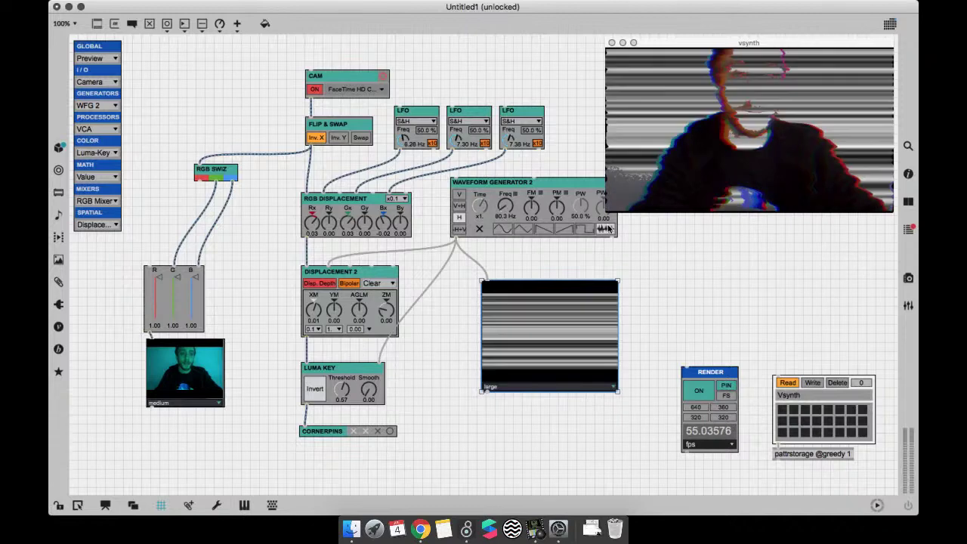
{"action": "left_click", "coordinate": [544, 229]}
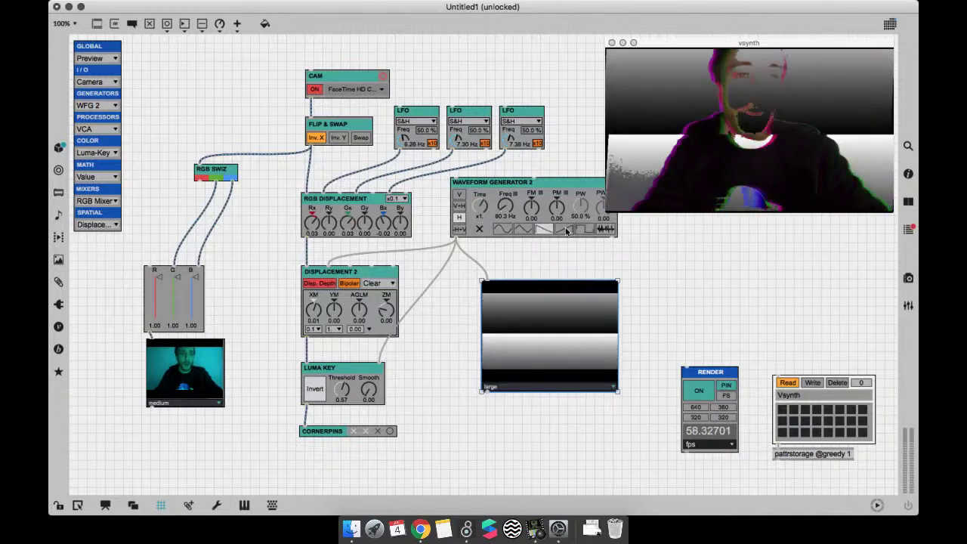
{"action": "left_click", "coordinate": [605, 228]}
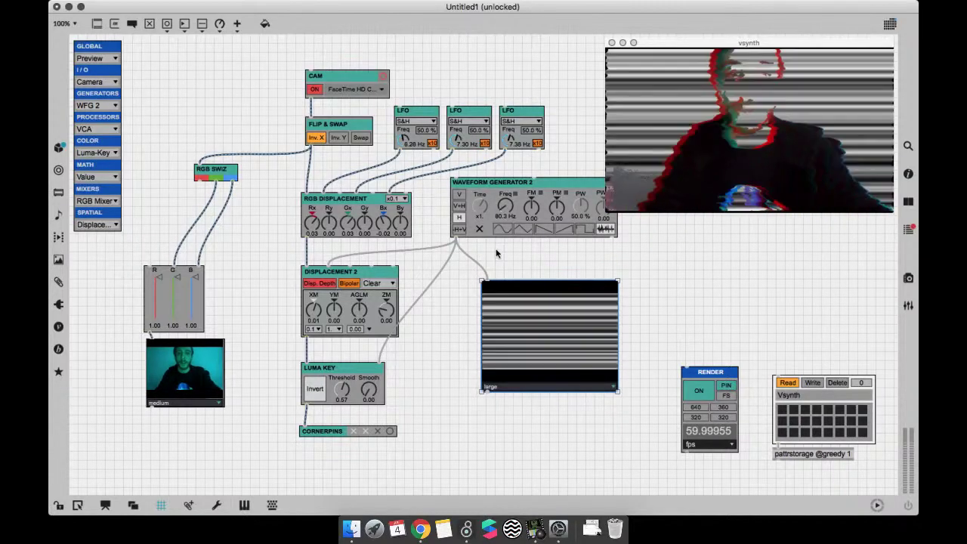
{"action": "key", "text": "super+e"}
{"action": "mouse_move", "coordinate": [496, 207]}
{"action": "left_mouse_down"}
{"action": "mouse_move", "coordinate": [488, 96]}
{"action": "mouse_move", "coordinate": [506, 207]}
{"action": "left_mouse_up"}
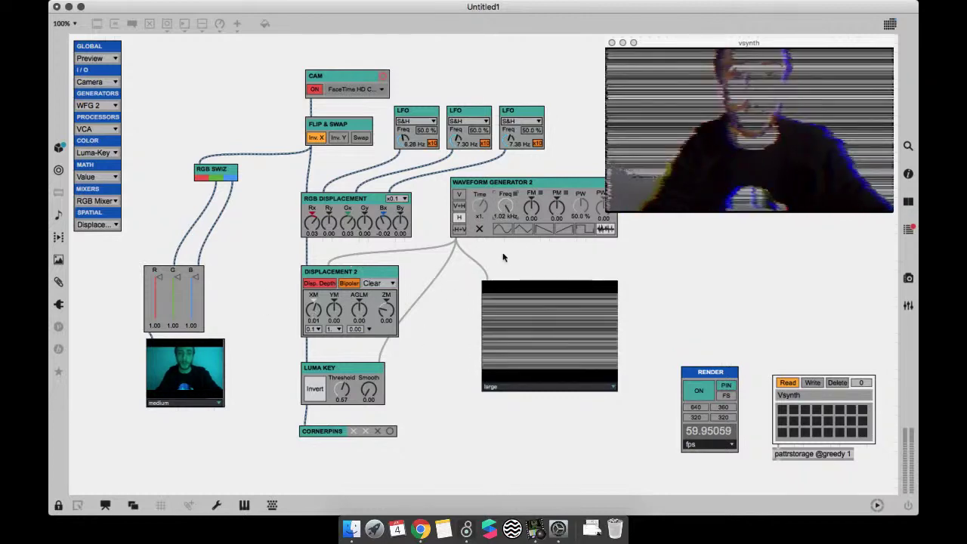
Step: Delete the noise generator's patch cords to the preview and LUMA KEY, keeping the one to DISPLACEMENT 2
{"action": "key", "text": "super+e"}
{"action": "left_click", "coordinate": [450, 248]}
{"action": "key", "text": "BackSpace"}
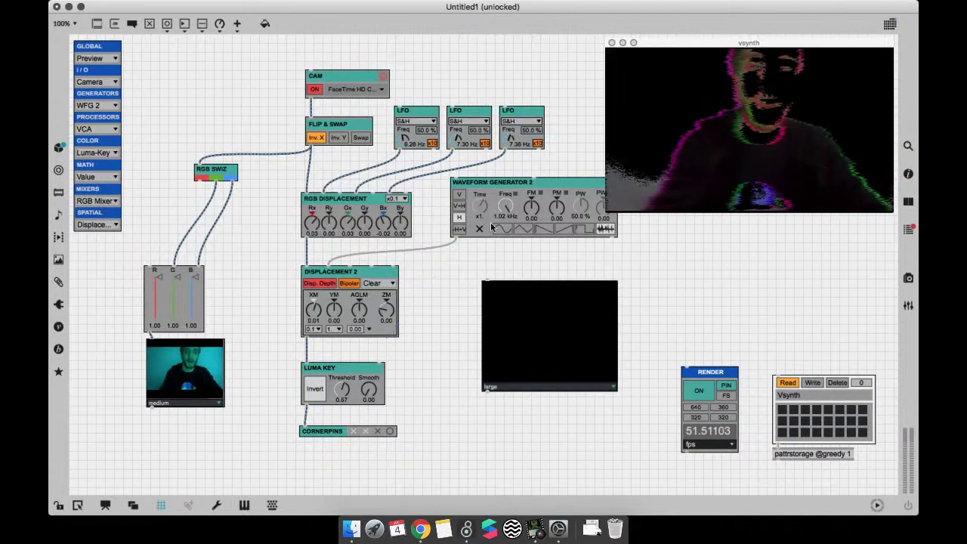
Step: Add a second WAVEFORM GENERATOR 2 beside DISPLACEMENT 2 and connect its output to LUMA KEY's second inlet, moving the preview clear
{"action": "key", "text": "super+d"}
{"action": "left_click_drag", "start_coordinate": [538, 349], "coordinate": [593, 404]}
{"action": "left_click", "coordinate": [443, 318]}
{"action": "left_click_drag", "start_coordinate": [380, 365], "coordinate": [443, 320]}
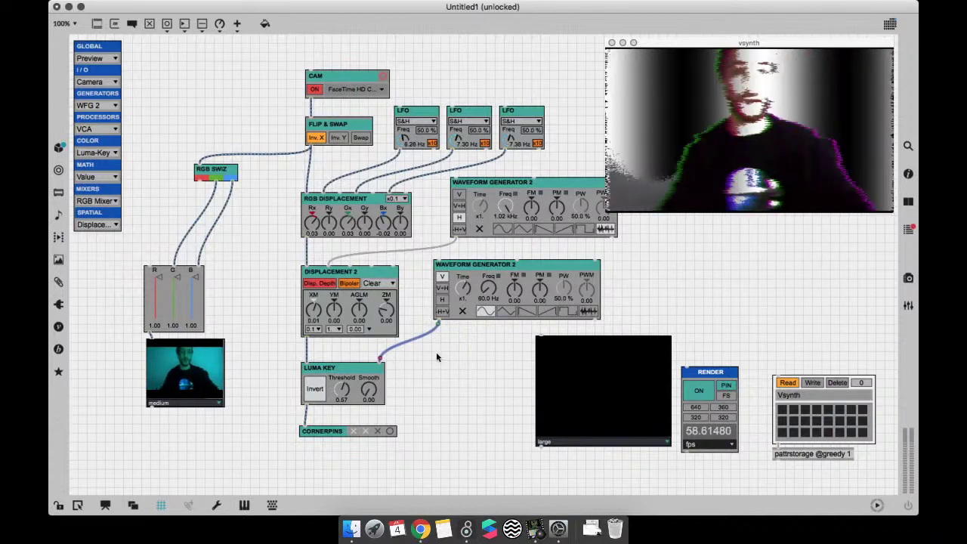
Step: Reposition the two waveform generators to leave more space between them
{"action": "left_click", "coordinate": [505, 194]}
{"action": "left_click_drag", "start_coordinate": [507, 313], "coordinate": [516, 336]}
{"action": "left_click", "coordinate": [529, 249]}
{"action": "left_click_drag", "start_coordinate": [488, 231], "coordinate": [499, 234]}
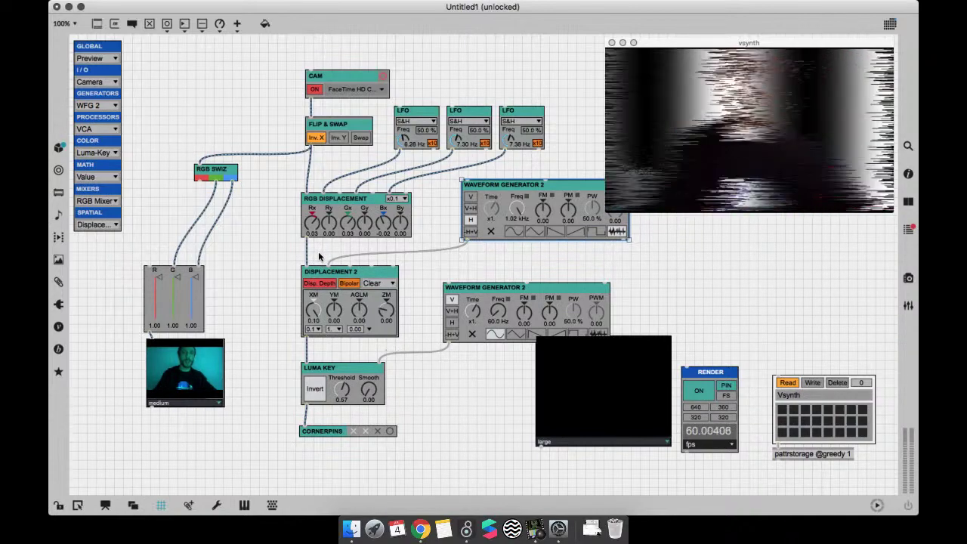
Step: Set DISPLACEMENT 2's XM to 0.01 and LUMA KEY's Threshold to 0.52
{"action": "left_click_drag", "start_coordinate": [317, 312], "coordinate": [318, 287]}
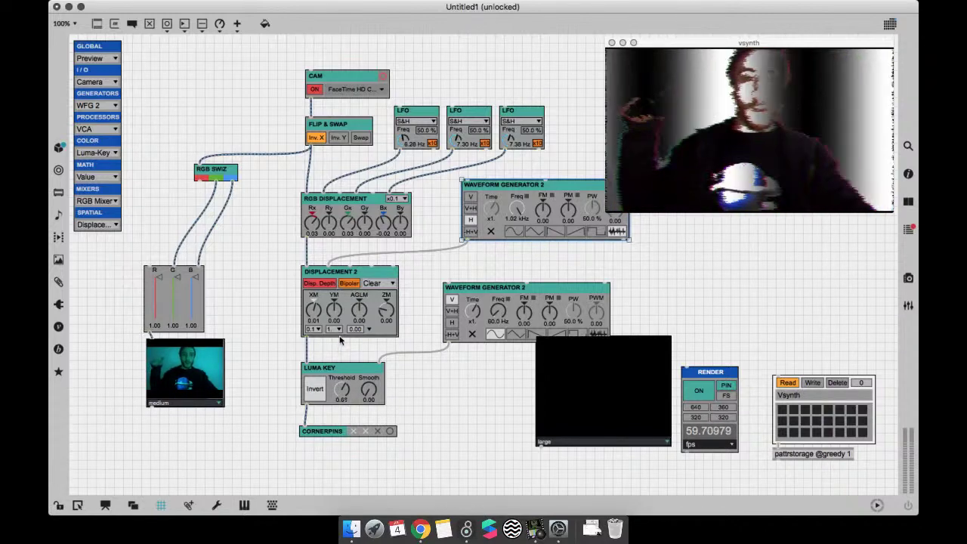
{"action": "left_click_drag", "start_coordinate": [338, 331], "coordinate": [341, 344]}
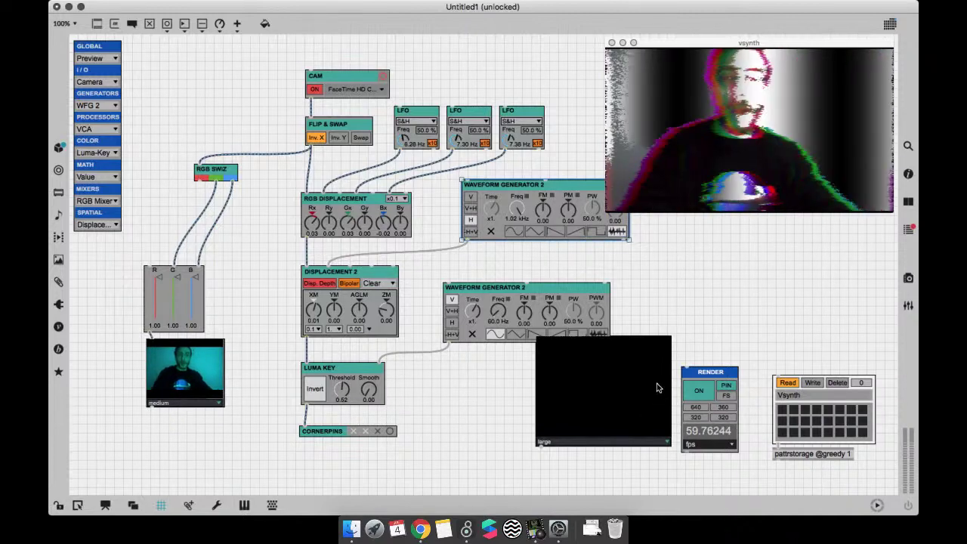
Step: Connect the second generator to the preview placed beneath it and switch that generator to the square waveform
{"action": "left_click_drag", "start_coordinate": [619, 414], "coordinate": [609, 445]}
{"action": "left_click_drag", "start_coordinate": [448, 343], "coordinate": [529, 367]}
{"action": "left_click_drag", "start_coordinate": [565, 404], "coordinate": [485, 388]}
{"action": "left_click", "coordinate": [577, 333]}
{"action": "left_click_drag", "start_coordinate": [570, 380], "coordinate": [577, 396]}
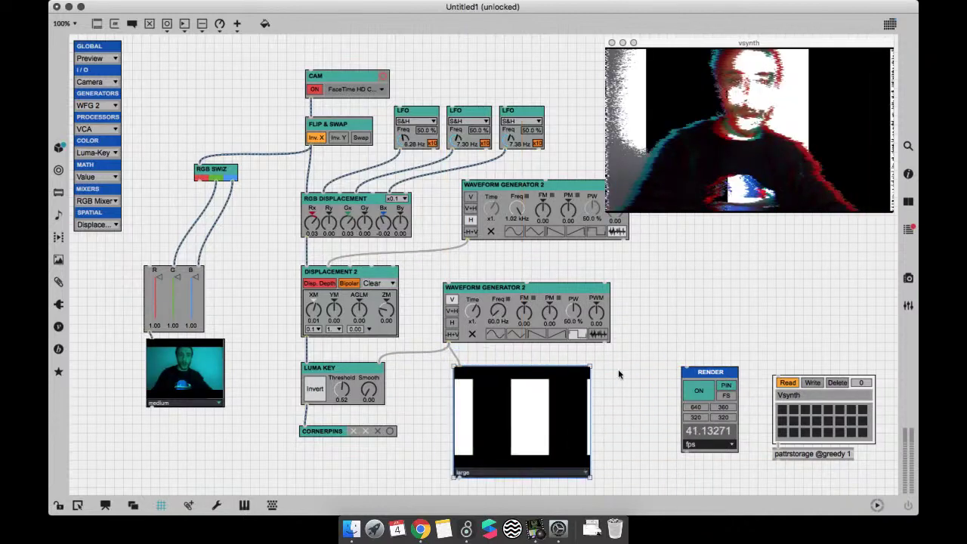
Step: Lock the patch and set the second generator to V+H with Freq 269 Hz and PW 28.0 %
{"action": "key", "text": "super+e"}
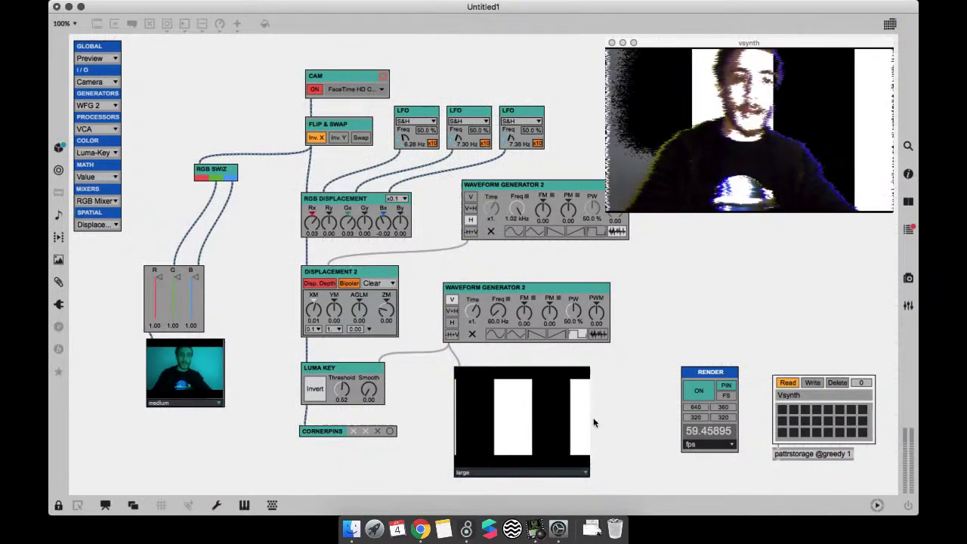
{"action": "left_click", "coordinate": [451, 311]}
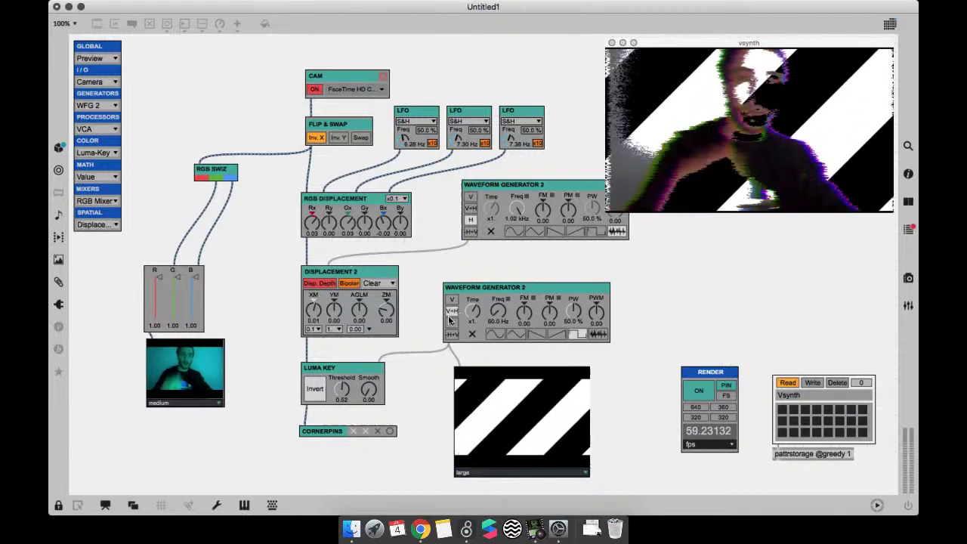
{"action": "left_click_drag", "start_coordinate": [497, 312], "coordinate": [503, 297]}
{"action": "left_click_drag", "start_coordinate": [573, 311], "coordinate": [571, 324]}
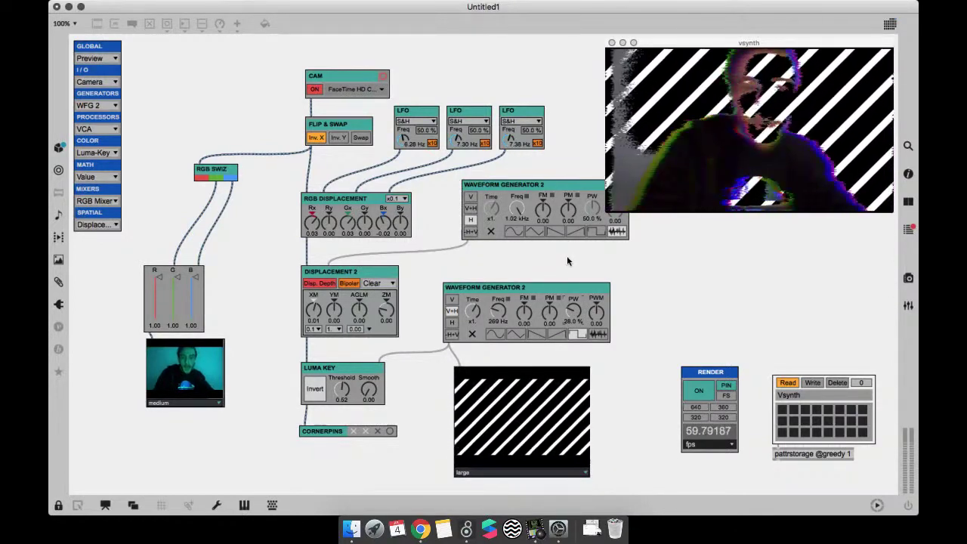
Step: Modulate the second generator's phase with the noise generator, setting PM to 0.22 and Freq to 353 Hz
{"action": "key", "text": "super+e"}
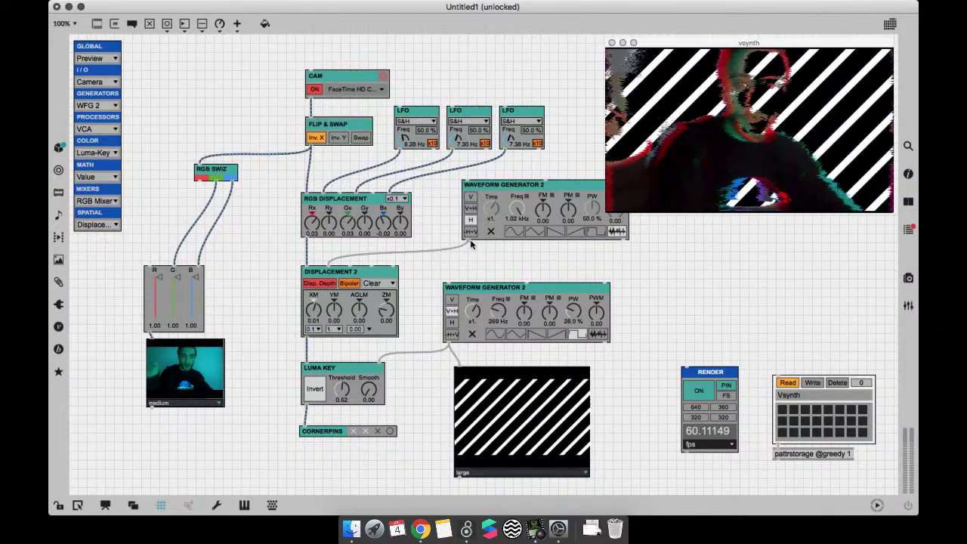
{"action": "left_click_drag", "start_coordinate": [468, 240], "coordinate": [526, 282]}
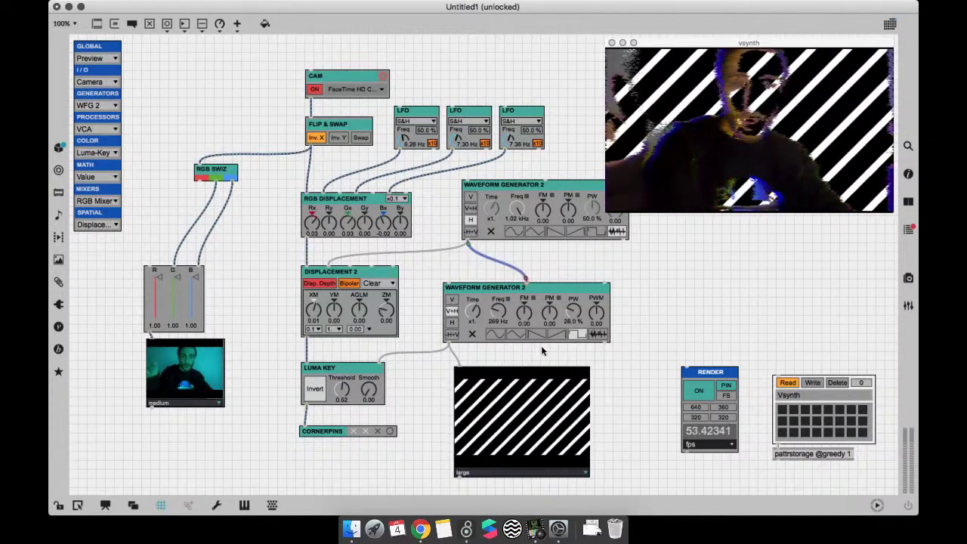
{"action": "key", "text": "super+e"}
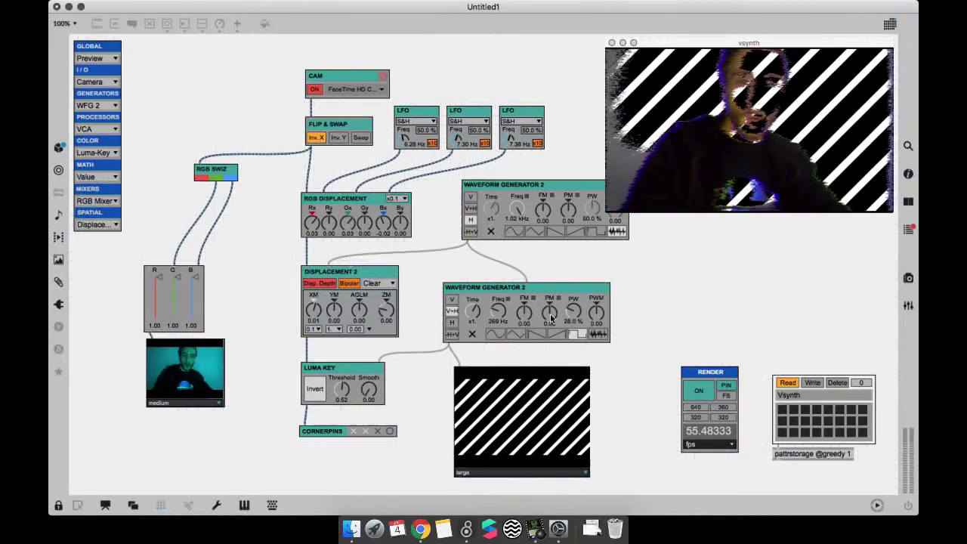
{"action": "mouse_move", "coordinate": [550, 320]}
{"action": "left_mouse_down"}
{"action": "mouse_move", "coordinate": [551, 283]}
{"action": "mouse_move", "coordinate": [543, 320]}
{"action": "mouse_move", "coordinate": [542, 310]}
{"action": "mouse_move", "coordinate": [553, 332]}
{"action": "left_mouse_up"}
{"action": "mouse_move", "coordinate": [497, 311]}
{"action": "left_mouse_down"}
{"action": "mouse_move", "coordinate": [497, 338]}
{"action": "mouse_move", "coordinate": [499, 318]}
{"action": "left_mouse_up"}
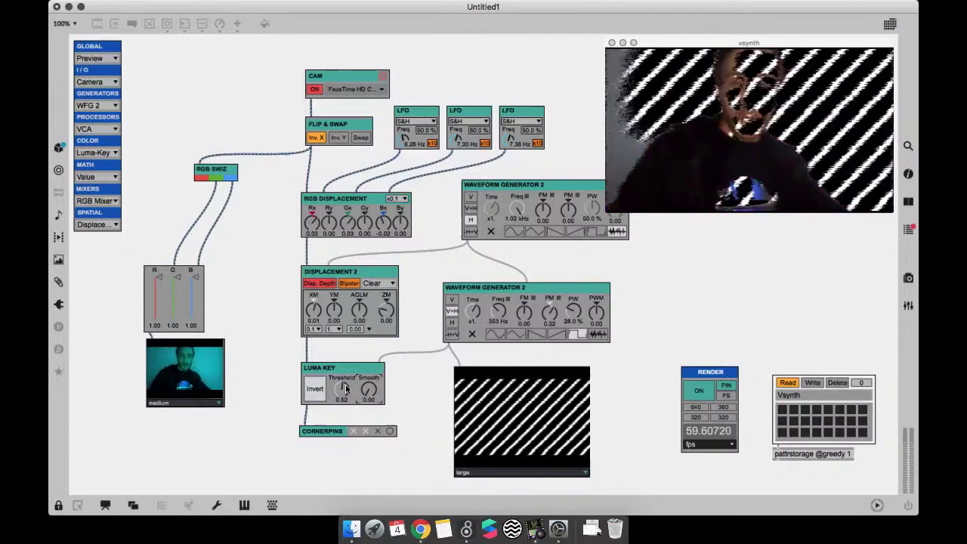
Step: Adjust LUMA KEY's Threshold to 0.39
{"action": "left_click_drag", "start_coordinate": [337, 405], "coordinate": [335, 415]}
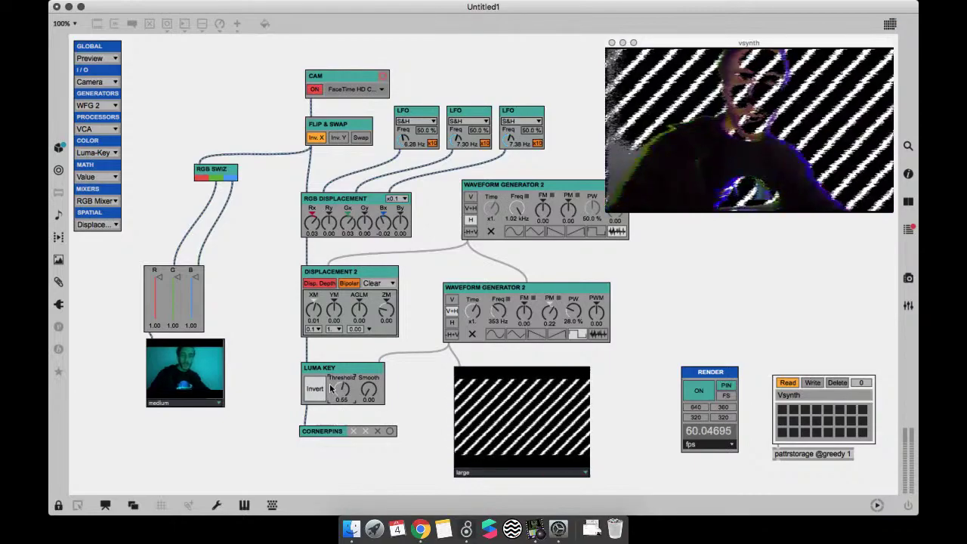
{"action": "mouse_move", "coordinate": [332, 395]}
{"action": "left_mouse_down"}
{"action": "mouse_move", "coordinate": [333, 385]}
{"action": "mouse_move", "coordinate": [343, 388]}
{"action": "mouse_move", "coordinate": [345, 403]}
{"action": "left_mouse_up"}
Step: Disconnect RGB DISPLACEMENT from the video chain and move it with its three LFOs out to the empty area above RENDER
{"action": "key", "text": "super+e"}
{"action": "left_click", "coordinate": [306, 250]}
{"action": "key", "text": "BackSpace"}
{"action": "left_click_drag", "start_coordinate": [405, 211], "coordinate": [432, 190]}
{"action": "left_click_drag", "start_coordinate": [547, 183], "coordinate": [797, 290]}
Step: Move the noise generator, output window and DISPLACEMENT 2 upward, with FLIP & SWAP feeding DISPLACEMENT 2 directly
{"action": "left_click_drag", "start_coordinate": [493, 198], "coordinate": [491, 141]}
{"action": "left_click_drag", "start_coordinate": [687, 42], "coordinate": [692, 21]}
{"action": "left_click_drag", "start_coordinate": [481, 161], "coordinate": [478, 124]}
{"action": "left_click_drag", "start_coordinate": [346, 272], "coordinate": [344, 220]}
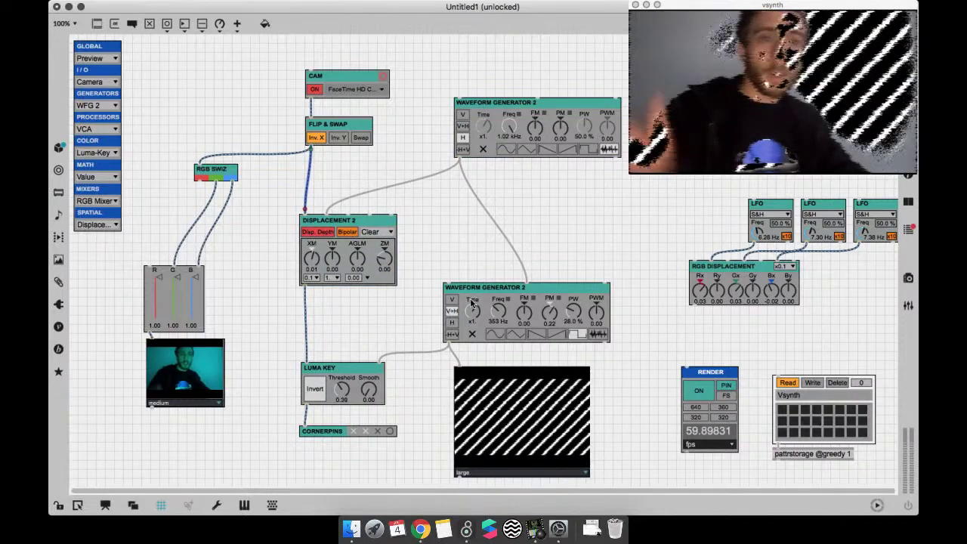
Step: Move LUMA KEY up under DISPLACEMENT 2 and bring the second generator and its preview up beside them
{"action": "left_click_drag", "start_coordinate": [350, 383], "coordinate": [348, 357]}
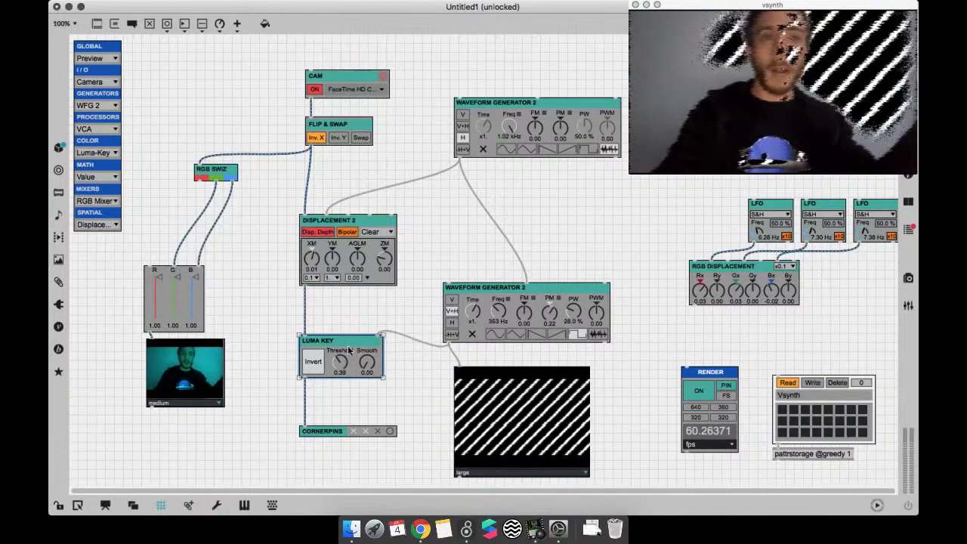
{"action": "left_click_drag", "start_coordinate": [507, 318], "coordinate": [487, 254]}
{"action": "left_click_drag", "start_coordinate": [476, 426], "coordinate": [477, 394]}
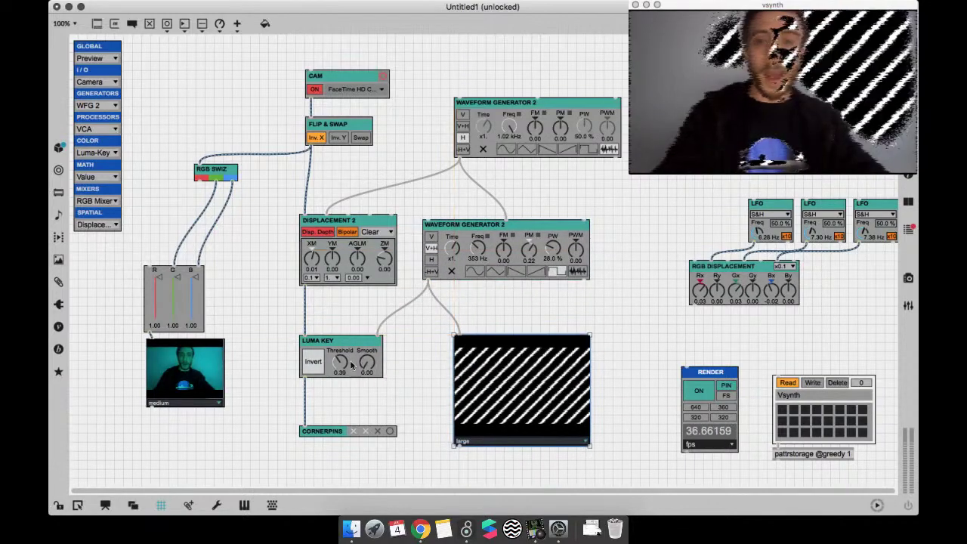
{"action": "left_click_drag", "start_coordinate": [352, 365], "coordinate": [353, 343]}
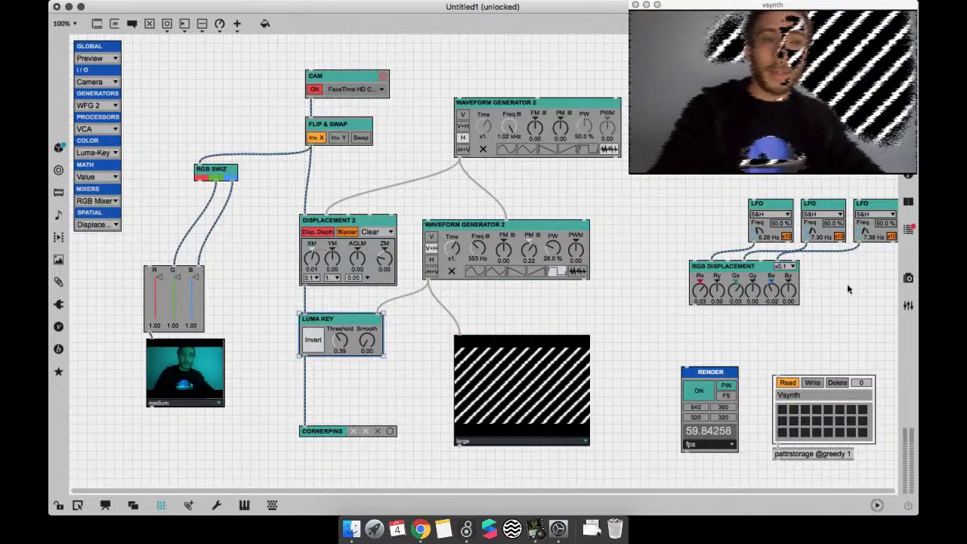
{"action": "left_click_drag", "start_coordinate": [877, 307], "coordinate": [720, 210]}
{"action": "left_click_drag", "start_coordinate": [499, 389], "coordinate": [552, 359]}
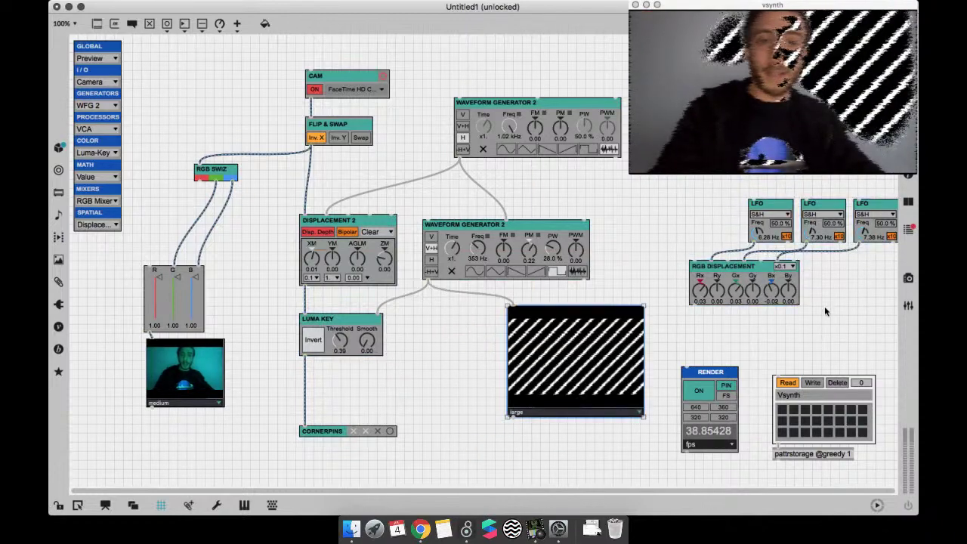
Step: Move RGB DISPLACEMENT and its LFOs below the second generator, and place the preview above RENDER
{"action": "left_click_drag", "start_coordinate": [871, 304], "coordinate": [739, 216]}
{"action": "mouse_move", "coordinate": [762, 256]}
{"action": "left_mouse_down"}
{"action": "mouse_move", "coordinate": [473, 292]}
{"action": "mouse_move", "coordinate": [464, 395]}
{"action": "mouse_move", "coordinate": [475, 371]}
{"action": "left_mouse_up"}
{"action": "left_click_drag", "start_coordinate": [579, 384], "coordinate": [730, 308]}
{"action": "left_click_drag", "start_coordinate": [584, 425], "coordinate": [483, 336]}
{"action": "left_click_drag", "start_coordinate": [508, 393], "coordinate": [493, 418]}
{"action": "left_click", "coordinate": [495, 454]}
{"action": "left_click_drag", "start_coordinate": [597, 444], "coordinate": [474, 323]}
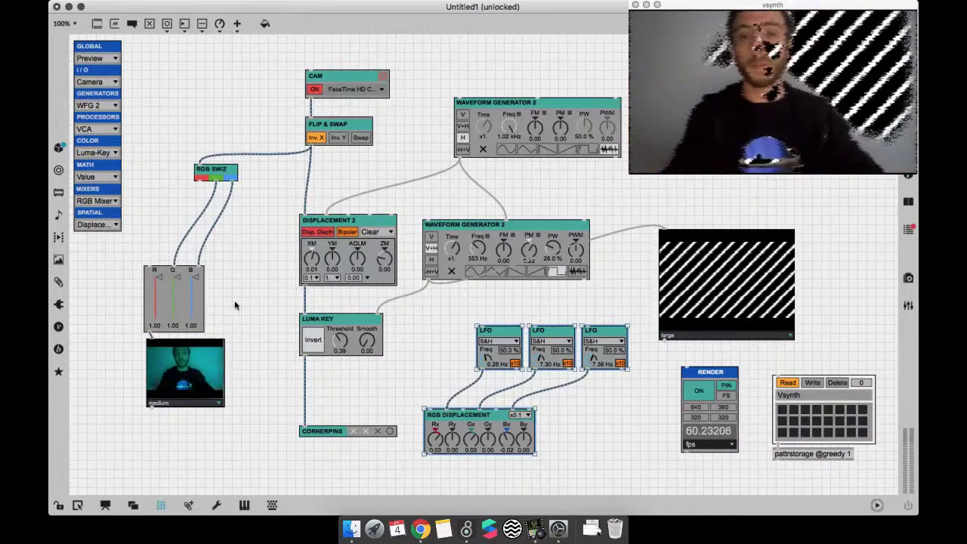
Step: Insert RGB DISPLACEMENT between LUMA KEY and CORNERPINS, replacing the direct cord between the two
{"action": "left_click", "coordinate": [389, 406]}
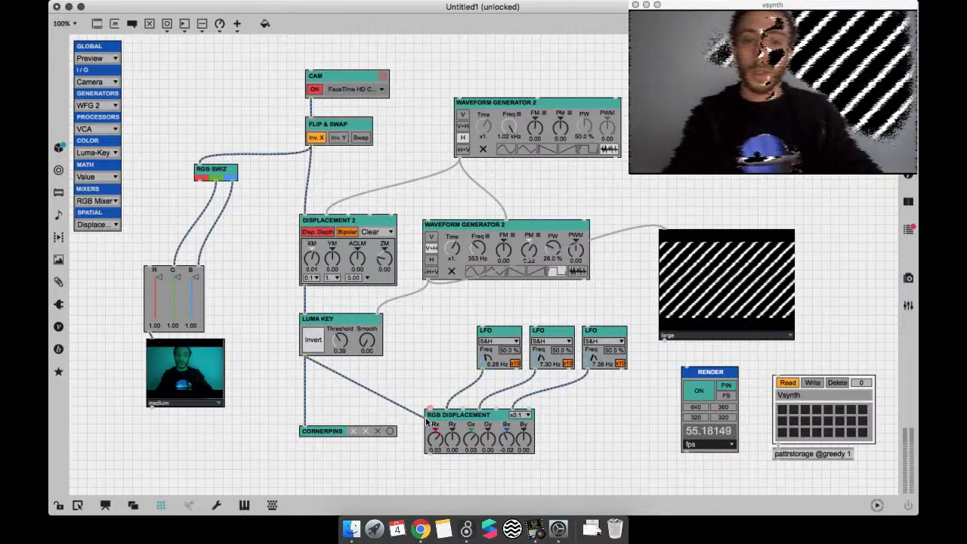
{"action": "key", "text": "super+z"}
{"action": "key", "text": "super+z"}
{"action": "key", "text": "super+shift+z"}
{"action": "key", "text": "super+shift+z"}
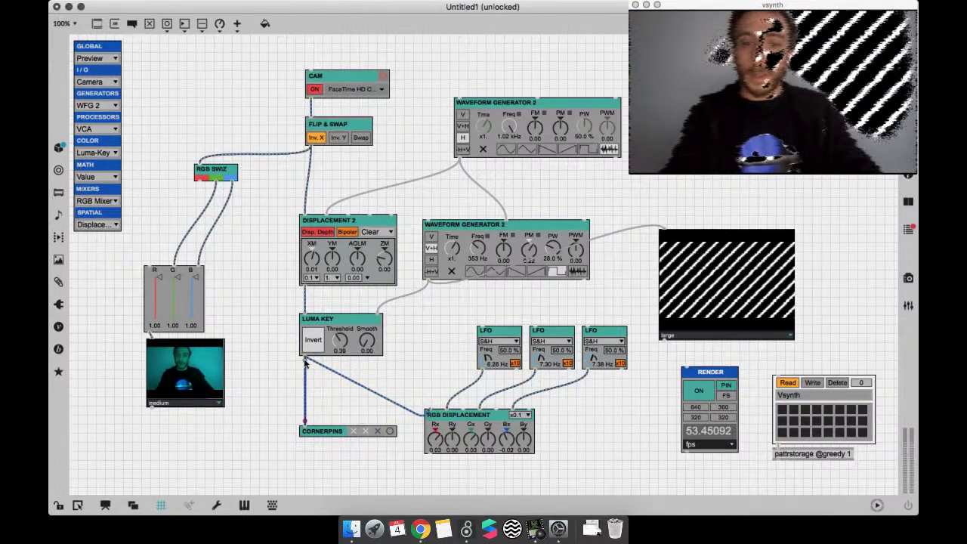
{"action": "left_click_drag", "start_coordinate": [305, 363], "coordinate": [462, 444]}
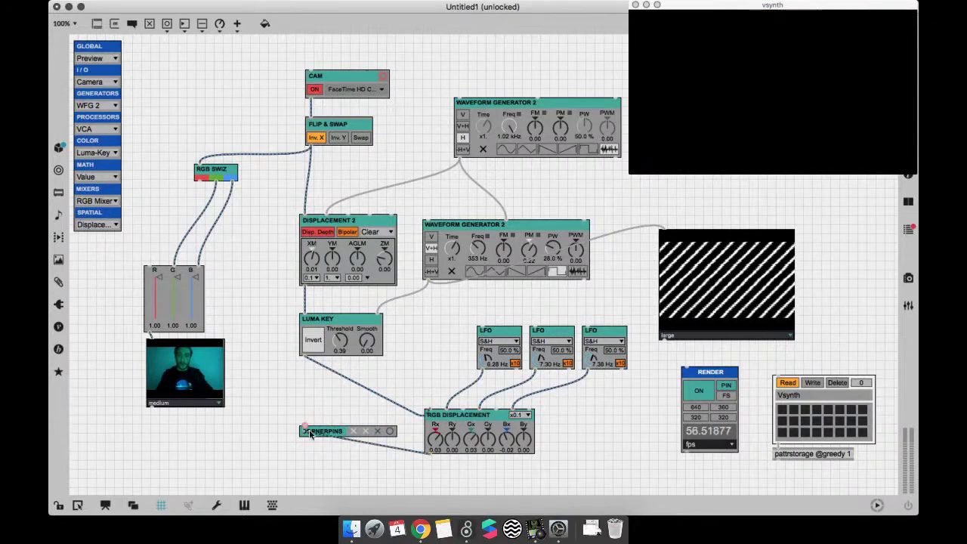
Step: Stack RGB DISPLACEMENT with its LFOs and CORNERPINS beneath LUMA KEY and redraw the cord from LUMA KEY to RGB DISPLACEMENT
{"action": "left_click_drag", "start_coordinate": [310, 433], "coordinate": [433, 473]}
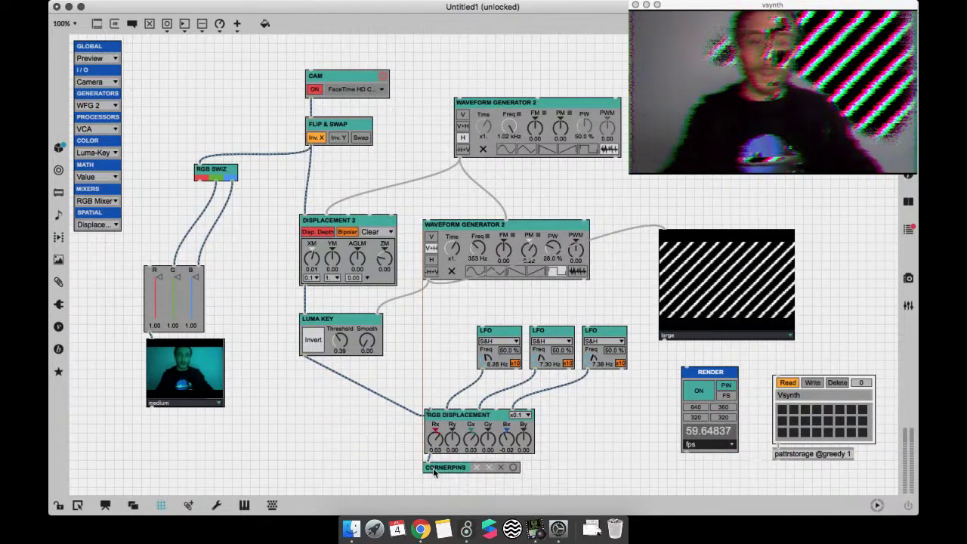
{"action": "left_click_drag", "start_coordinate": [630, 479], "coordinate": [420, 321]}
{"action": "left_click_drag", "start_coordinate": [484, 436], "coordinate": [359, 427]}
{"action": "left_click", "coordinate": [323, 374]}
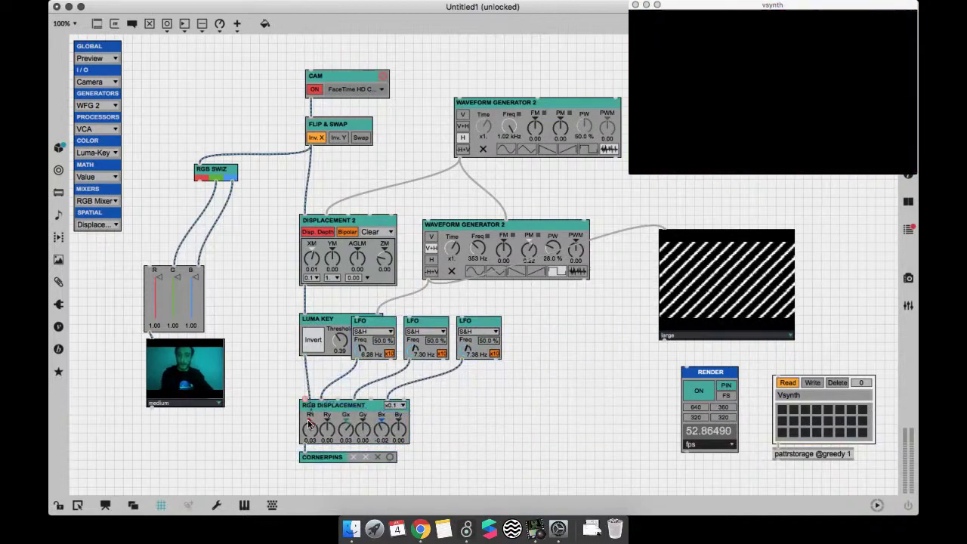
{"action": "left_click", "coordinate": [311, 419]}
Step: Enlarge the vsynth output window, check the result in full screen and back, and lock the patch
{"action": "left_click_drag", "start_coordinate": [632, 173], "coordinate": [341, 311]}
{"action": "key", "text": "Escape"}
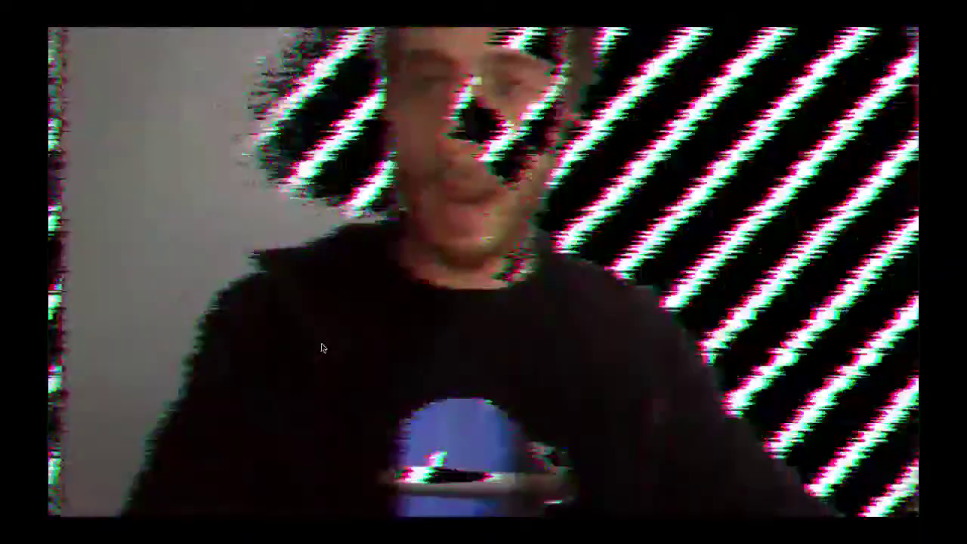
{"action": "key", "text": "Escape"}
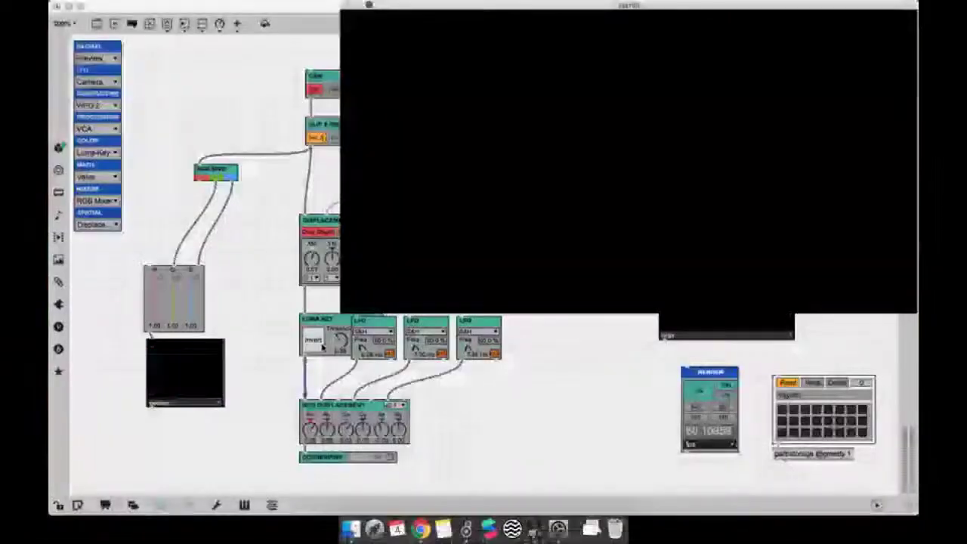
{"action": "key", "text": "super+e"}
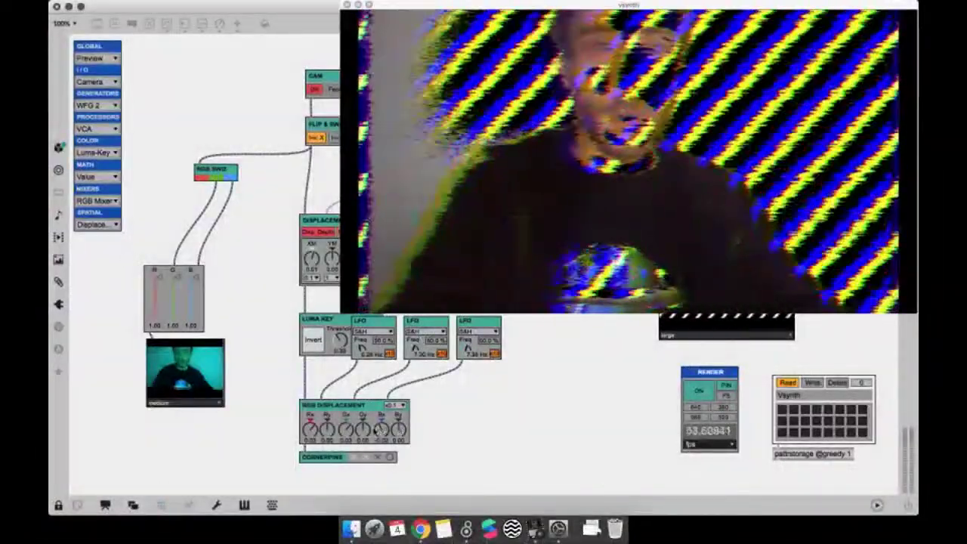
Step: Set the second waveform generator to a sine wave at 72.3 Hz and shrink the vsynth output window clear of its controls
{"action": "left_click_drag", "start_coordinate": [341, 312], "coordinate": [481, 266]}
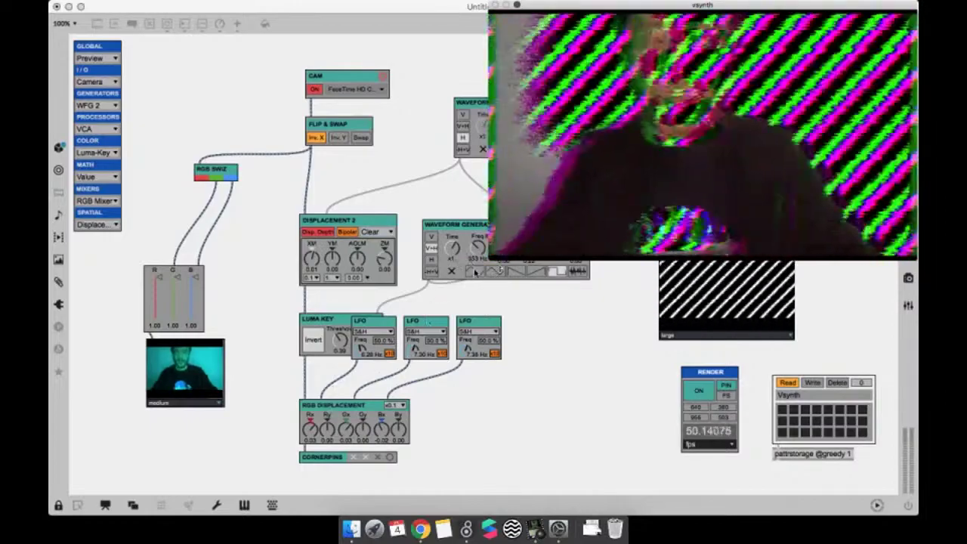
{"action": "left_click", "coordinate": [475, 271]}
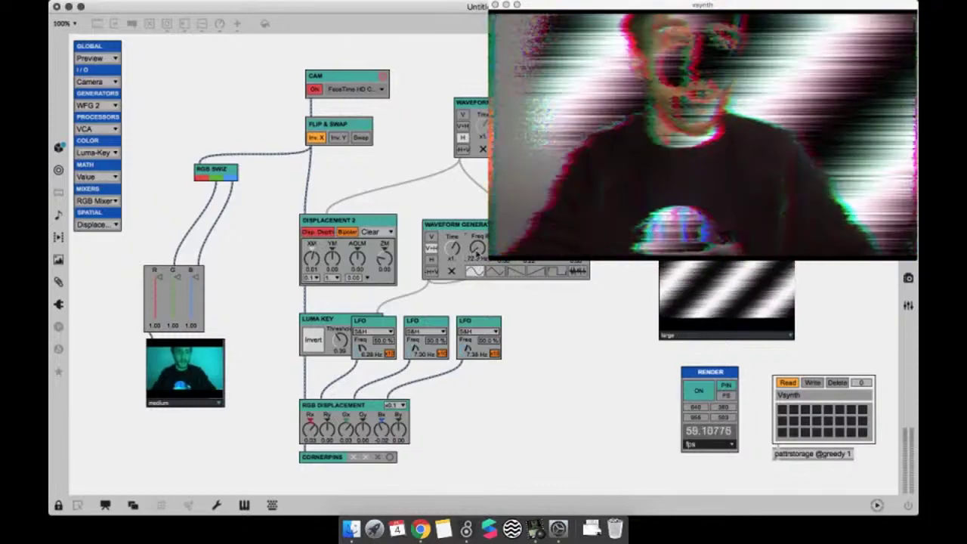
{"action": "left_click_drag", "start_coordinate": [559, 48], "coordinate": [523, 48]}
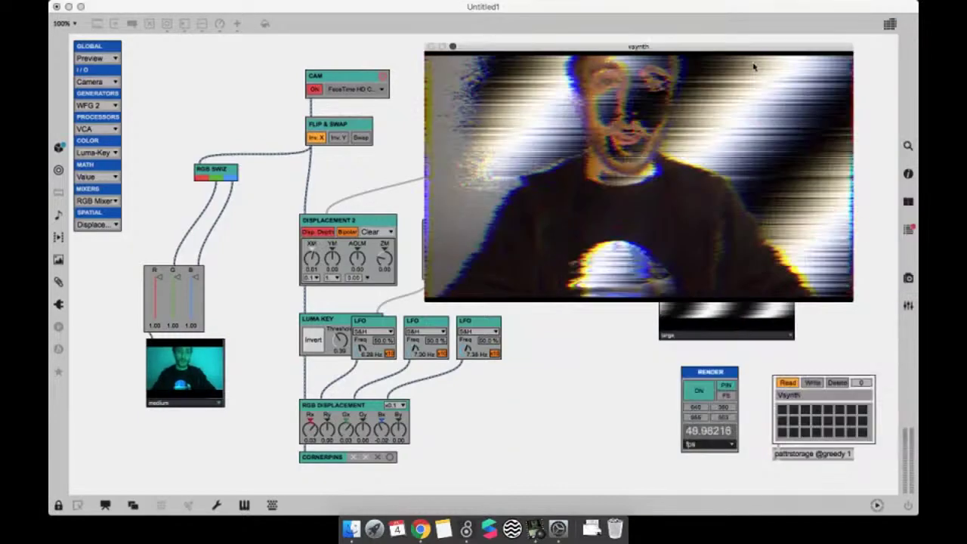
{"action": "left_click_drag", "start_coordinate": [853, 46], "coordinate": [752, 131]}
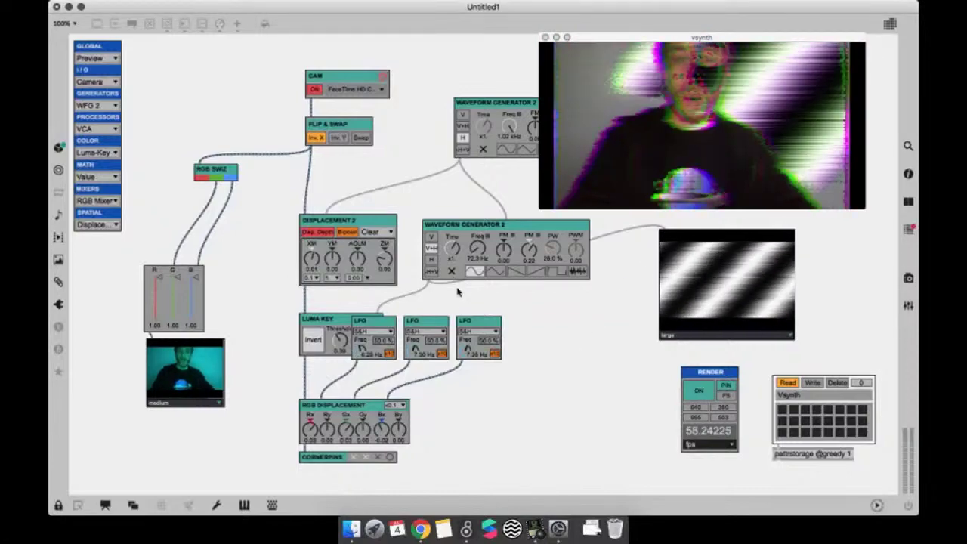
Step: Move the three LFOs off LUMA KEY to a spot beneath the second waveform generator and lock the patch again
{"action": "key", "text": "super+e"}
{"action": "left_click_drag", "start_coordinate": [438, 355], "coordinate": [533, 382]}
{"action": "key", "text": "super+e"}
Step: Try the square and noise waveforms on the second waveform generator, with the noise at 137 Hz
{"action": "left_click", "coordinate": [554, 271]}
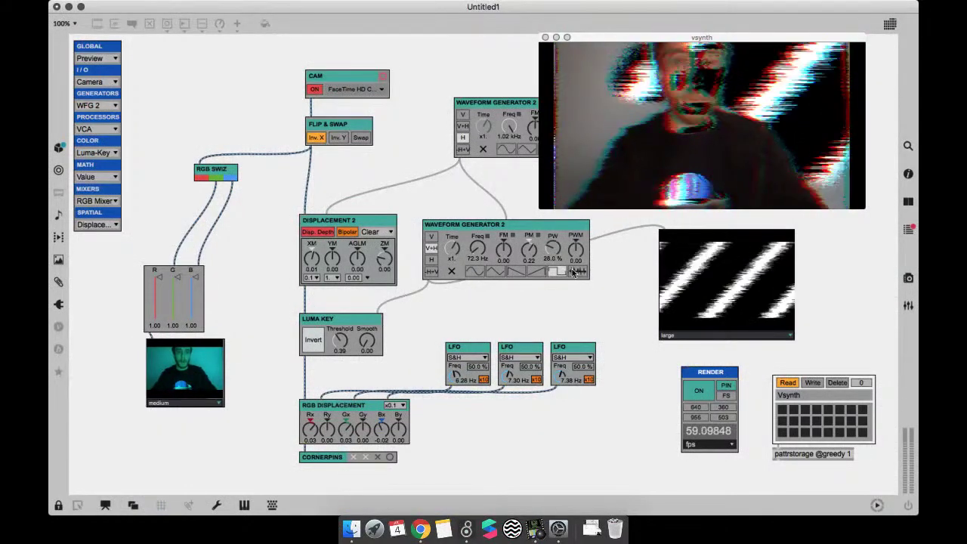
{"action": "left_click", "coordinate": [577, 271]}
{"action": "mouse_move", "coordinate": [480, 249]}
{"action": "left_mouse_down"}
{"action": "mouse_move", "coordinate": [479, 235]}
{"action": "mouse_move", "coordinate": [479, 264]}
{"action": "mouse_move", "coordinate": [479, 241]}
{"action": "left_mouse_up"}
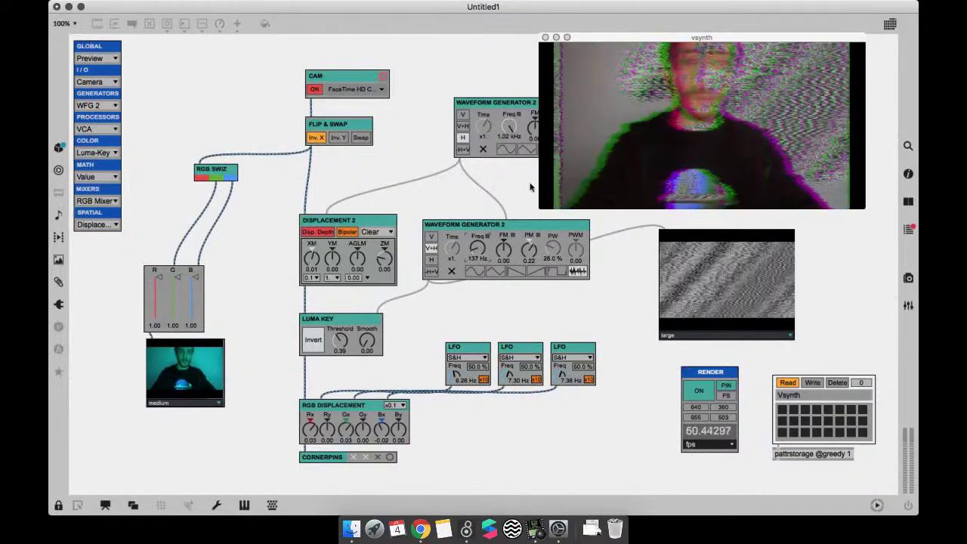
Step: Move the output window lower, try a LUMA KEY threshold of 0.75, and return it to 0.39
{"action": "left_click_drag", "start_coordinate": [637, 40], "coordinate": [599, 159]}
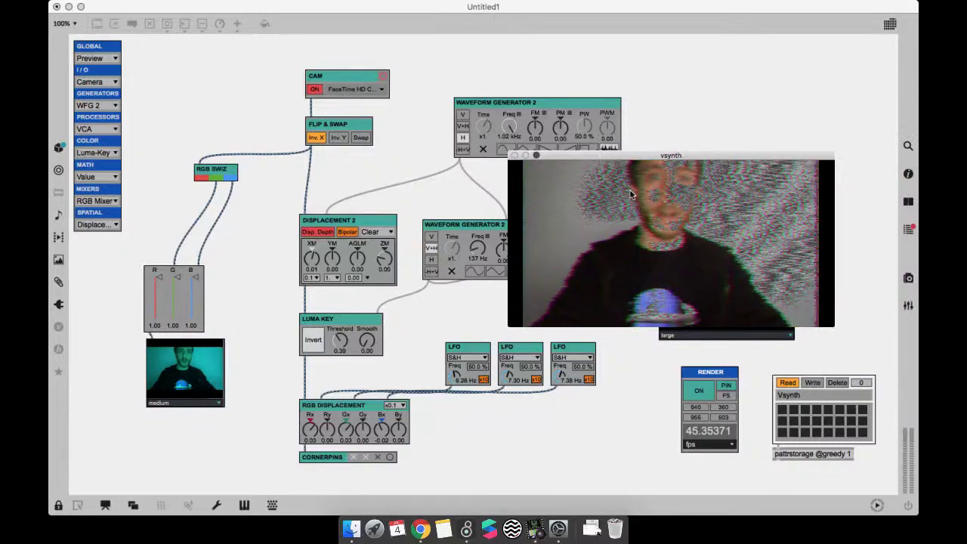
{"action": "left_click_drag", "start_coordinate": [340, 340], "coordinate": [343, 315]}
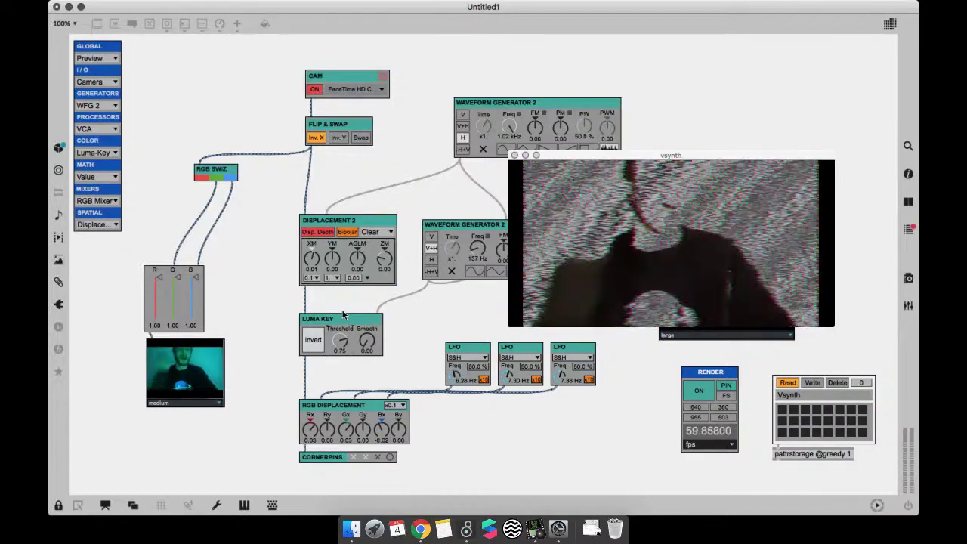
{"action": "left_click_drag", "start_coordinate": [343, 315], "coordinate": [344, 341]}
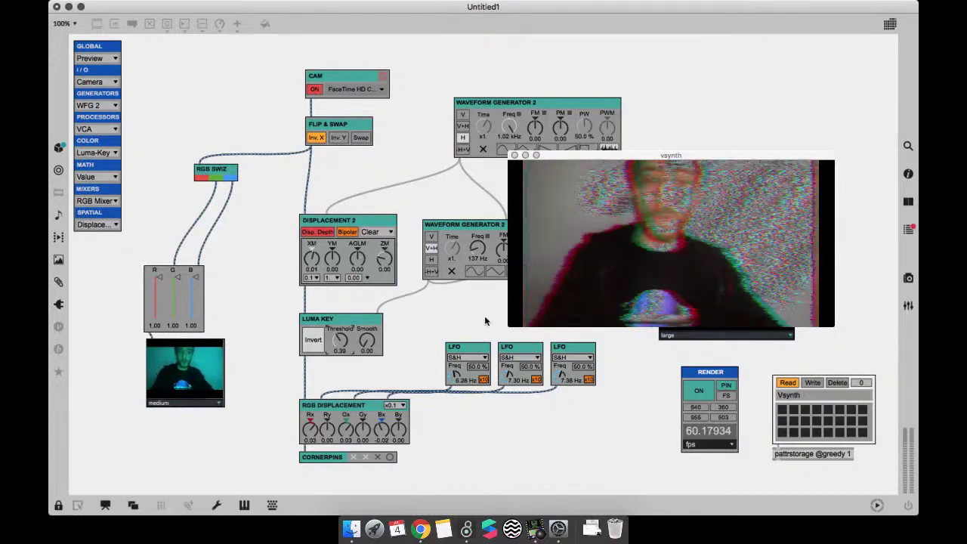
Step: Set the second waveform generator back to sine at 48.2 Hz and park the output window clear of both generators
{"action": "left_click_drag", "start_coordinate": [646, 169], "coordinate": [709, 79]}
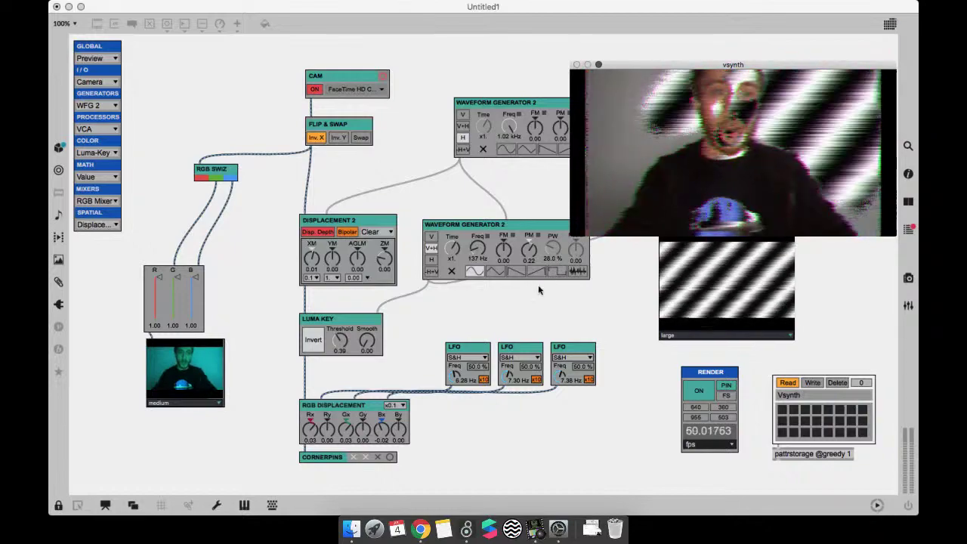
{"action": "left_click_drag", "start_coordinate": [482, 254], "coordinate": [482, 269]}
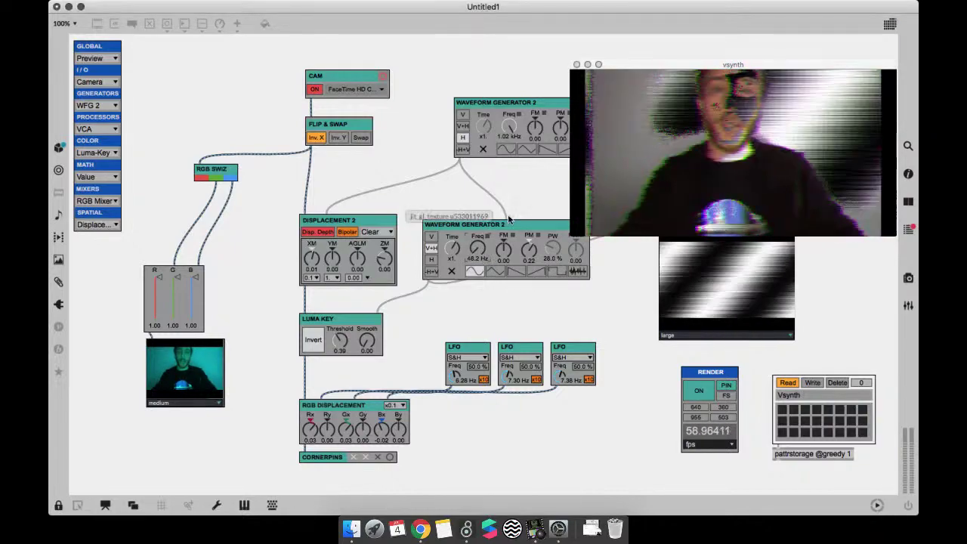
{"action": "left_click_drag", "start_coordinate": [657, 82], "coordinate": [719, 65]}
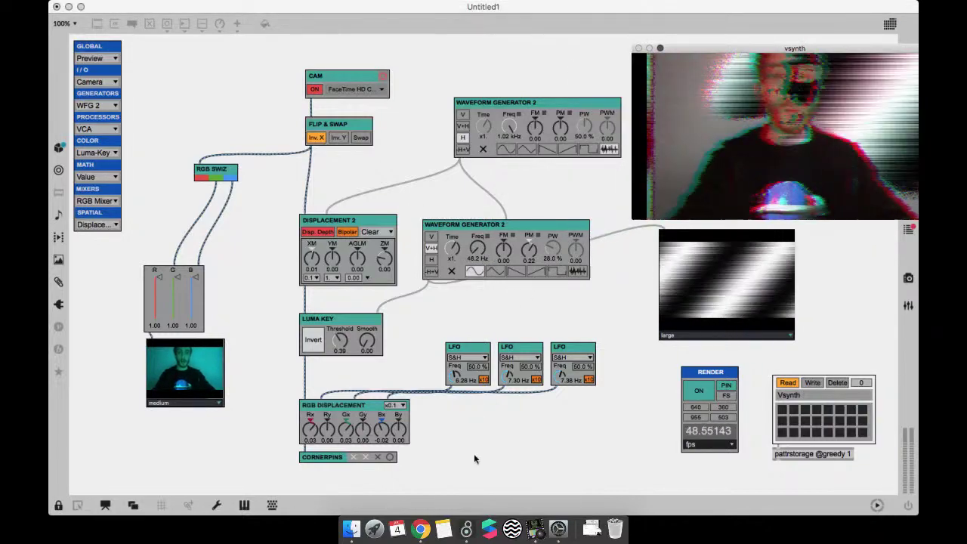
Step: Unlock the patch, tuck the LFOs under the second generator, and shift both with DISPLACEMENT 2, LUMA KEY and RGB DISPLACEMENT up and right
{"action": "left_click_drag", "start_coordinate": [406, 438], "coordinate": [406, 426]}
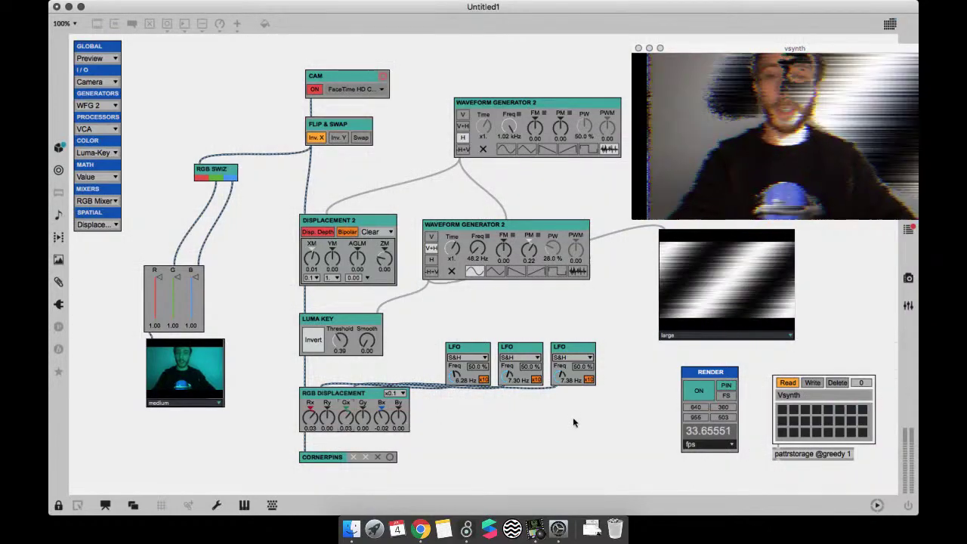
{"action": "key", "text": "super+e"}
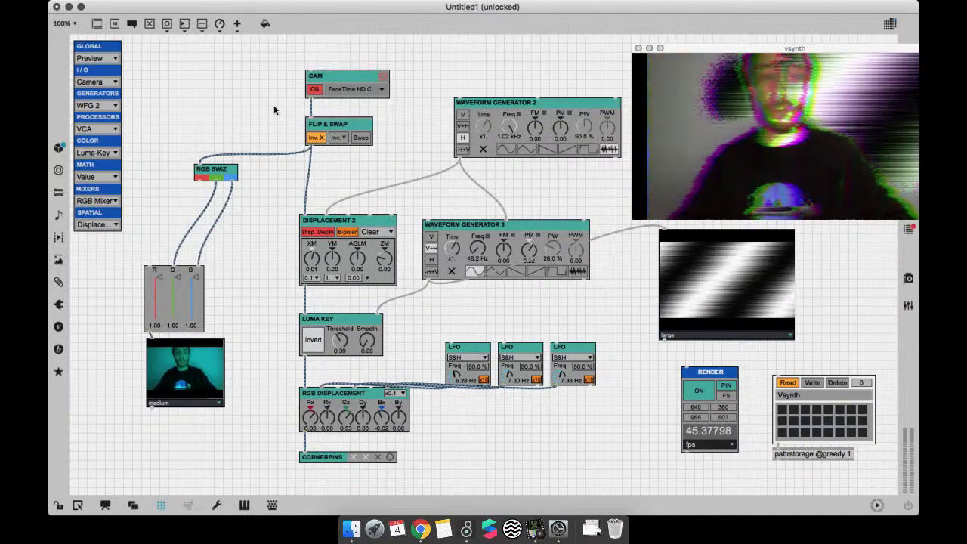
{"action": "left_click_drag", "start_coordinate": [759, 51], "coordinate": [698, 45]}
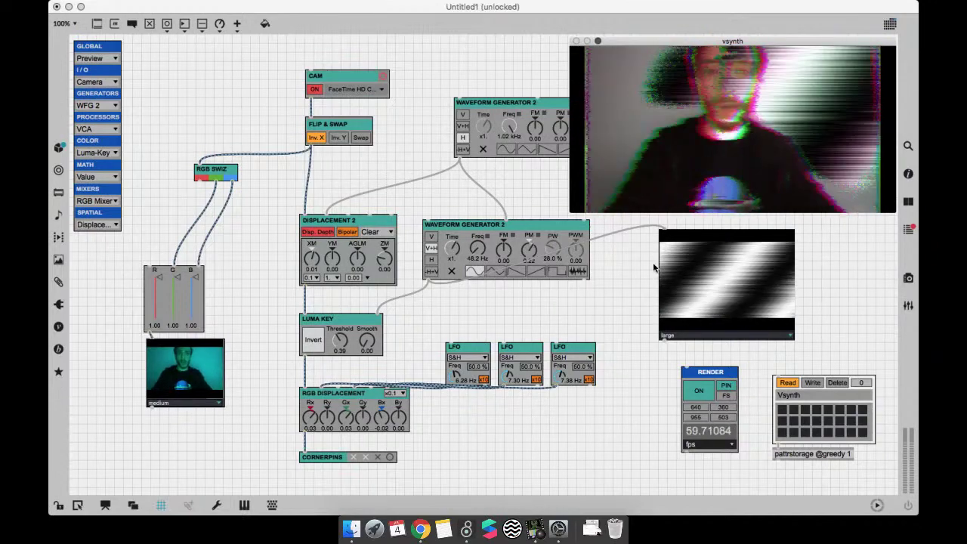
{"action": "mouse_move", "coordinate": [457, 350]}
{"action": "left_mouse_down"}
{"action": "mouse_move", "coordinate": [441, 311]}
{"action": "mouse_move", "coordinate": [470, 349]}
{"action": "left_mouse_up"}
{"action": "left_click_drag", "start_coordinate": [585, 416], "coordinate": [458, 306]}
{"action": "left_click_drag", "start_coordinate": [600, 435], "coordinate": [380, 222]}
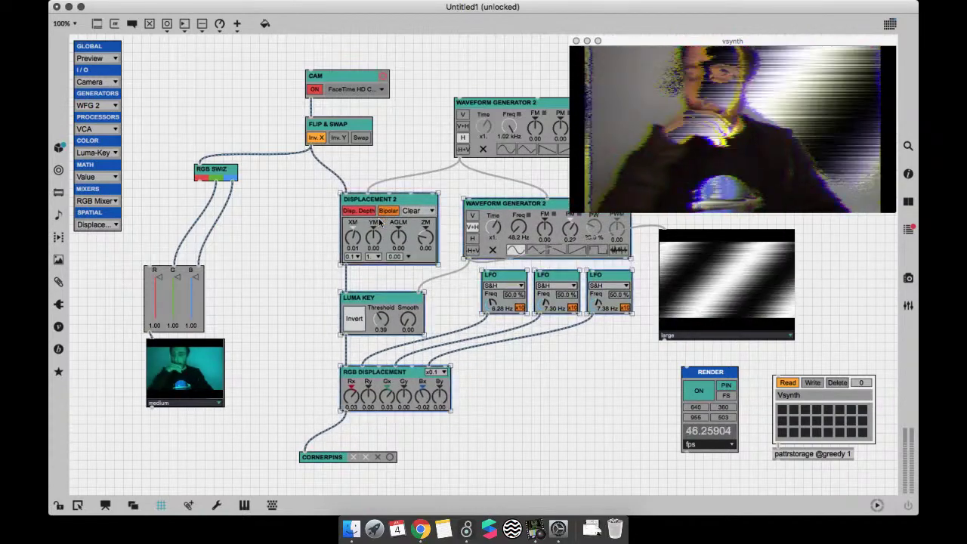
Step: Move the RGB mixer and its preview beneath RGB SWIZ, and shift RGB DISPLACEMENT slightly right and down
{"action": "mouse_move", "coordinate": [250, 429]}
{"action": "left_mouse_down"}
{"action": "mouse_move", "coordinate": [155, 336]}
{"action": "mouse_move", "coordinate": [204, 302]}
{"action": "mouse_move", "coordinate": [265, 304]}
{"action": "mouse_move", "coordinate": [210, 323]}
{"action": "left_mouse_up"}
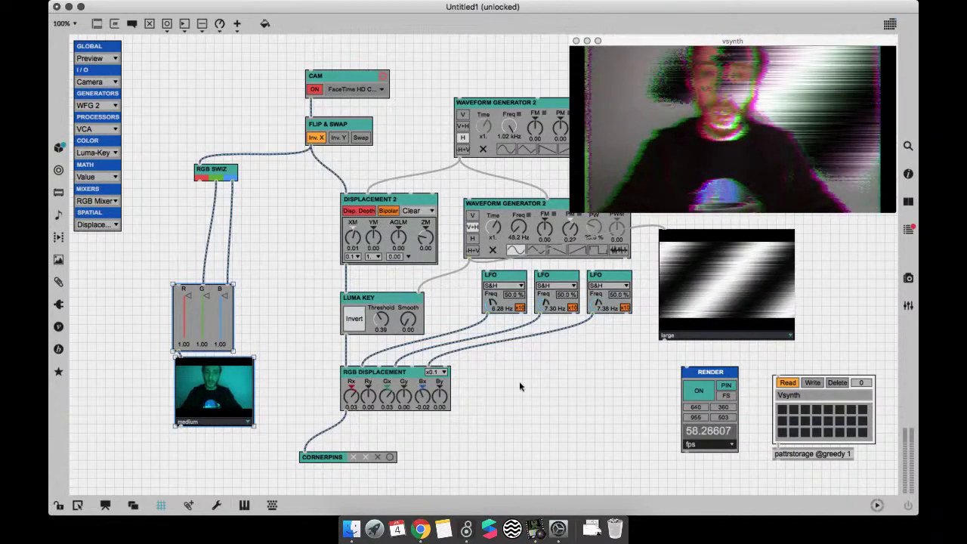
{"action": "left_click_drag", "start_coordinate": [670, 47], "coordinate": [717, 15]}
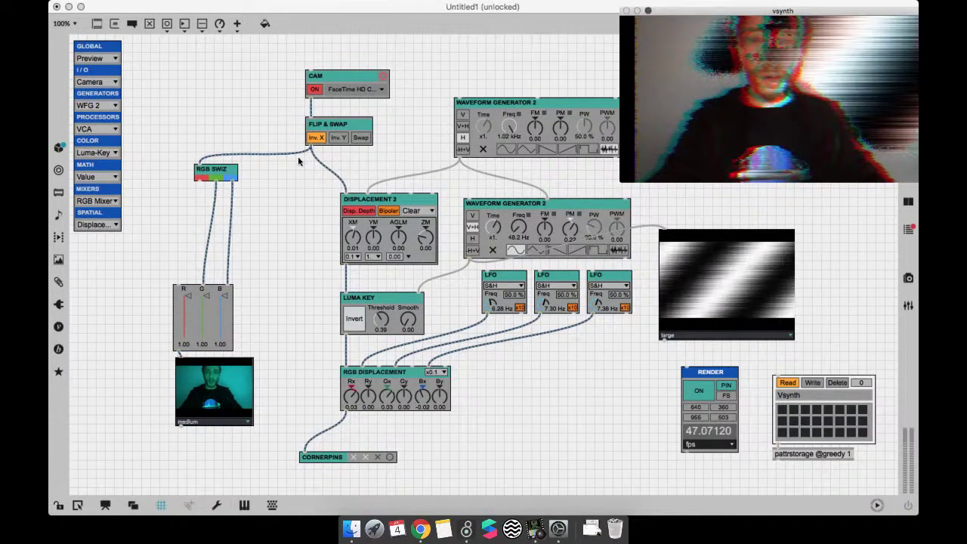
{"action": "left_click", "coordinate": [406, 392]}
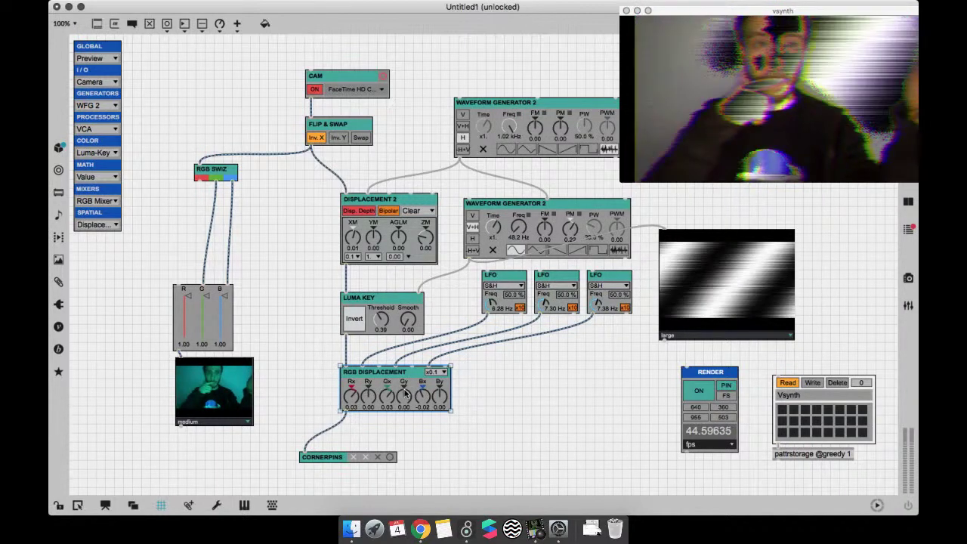
{"action": "mouse_move", "coordinate": [405, 392]}
{"action": "left_mouse_down"}
{"action": "mouse_move", "coordinate": [446, 419]}
{"action": "mouse_move", "coordinate": [446, 398]}
{"action": "mouse_move", "coordinate": [422, 397]}
{"action": "left_mouse_up"}
Step: Add a fresh DISPLACEMENT 2 module beneath RGB SWIZ and connect the red output to its input
{"action": "left_click_drag", "start_coordinate": [388, 230], "coordinate": [215, 234]}
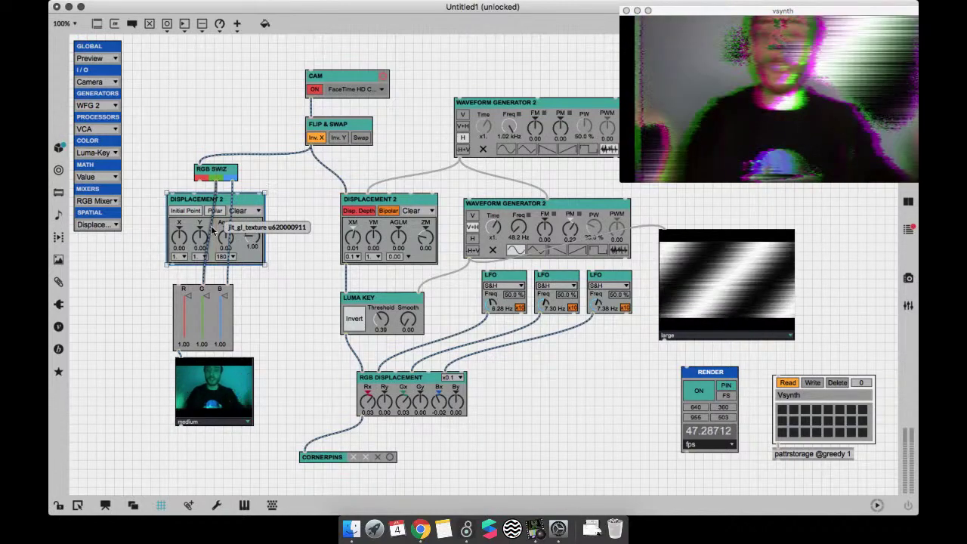
{"action": "left_click_drag", "start_coordinate": [200, 173], "coordinate": [195, 151]}
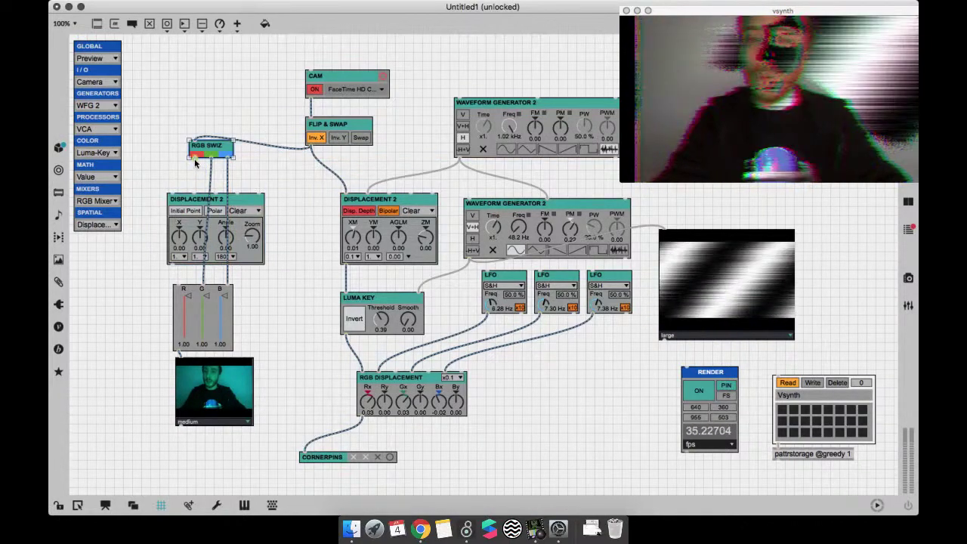
{"action": "left_click_drag", "start_coordinate": [190, 222], "coordinate": [161, 217]}
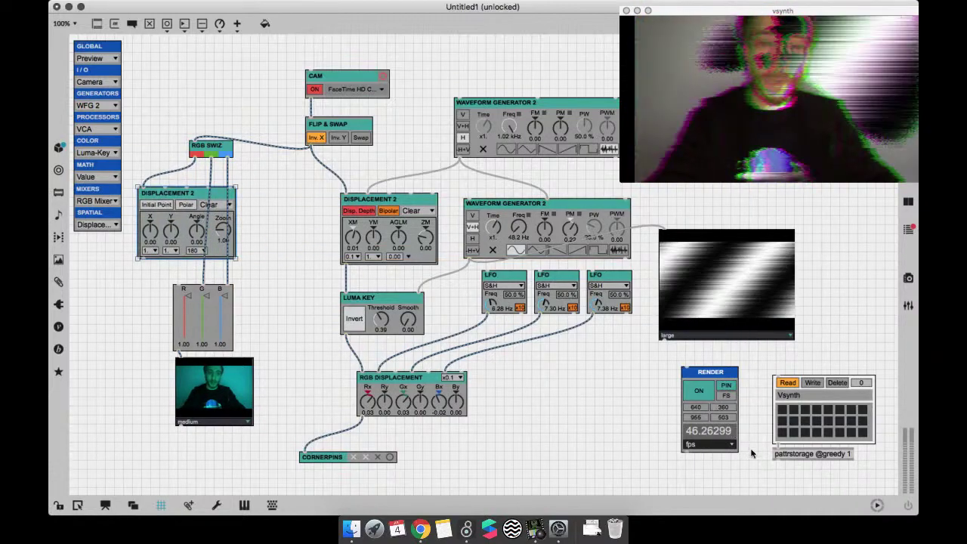
Step: Shift the CAM chain, generators, LFOs and RENDER modules right, and return the module palette to the canvas's left edge
{"action": "key", "text": "super+a"}
{"action": "left_click_drag", "start_coordinate": [274, 419], "coordinate": [175, 103], "text": "shift"}
{"action": "left_click_drag", "start_coordinate": [315, 142], "coordinate": [448, 123]}
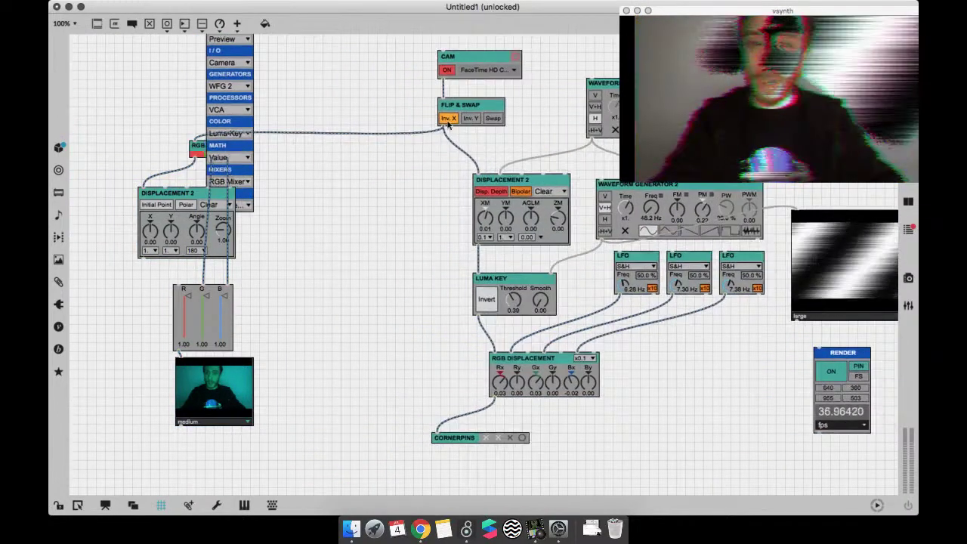
{"action": "left_click_drag", "start_coordinate": [121, 133], "coordinate": [90, 113]}
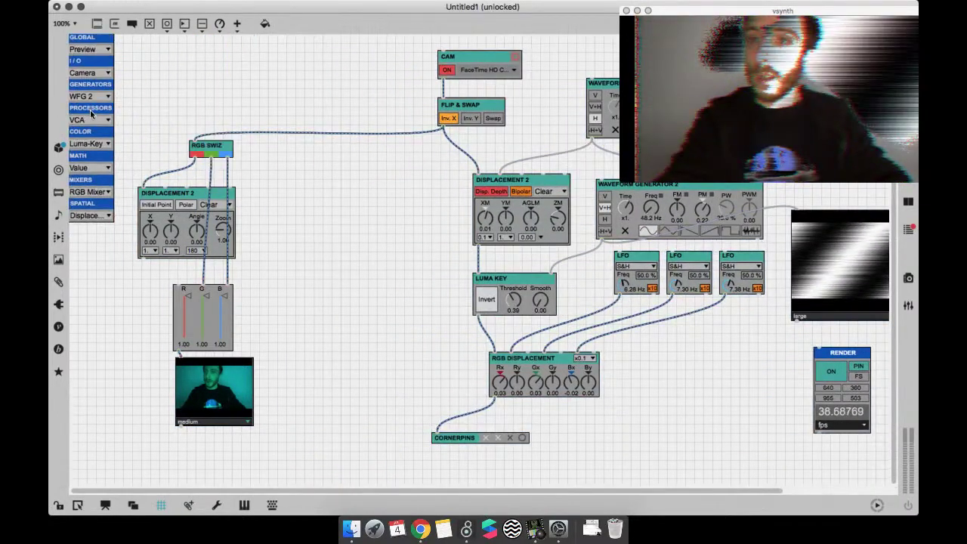
Step: Duplicate DISPLACEMENT 2 for the green and blue channels, wire all three into the RGB mixer, and set its preview to large
{"action": "left_click_drag", "start_coordinate": [181, 214], "coordinate": [295, 210]}
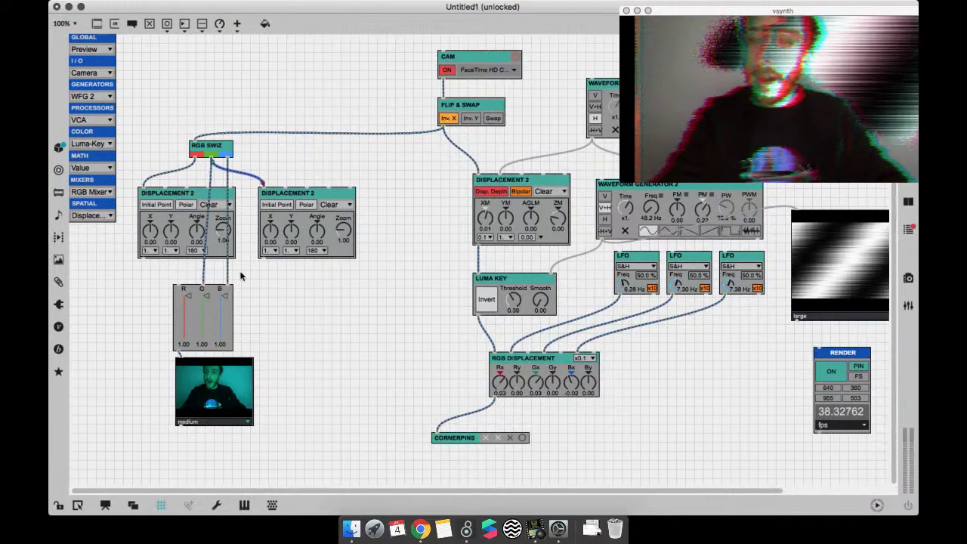
{"action": "left_click_drag", "start_coordinate": [274, 226], "coordinate": [385, 227]}
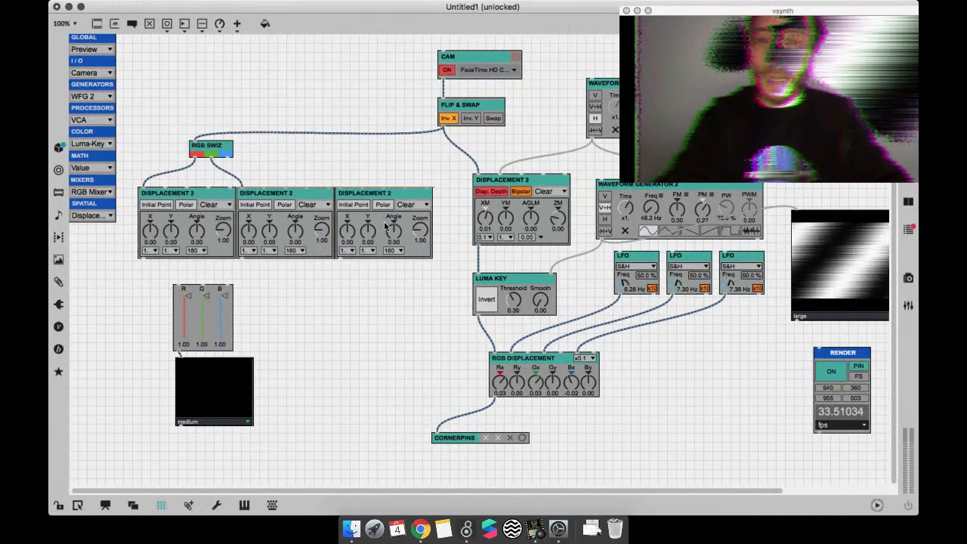
{"action": "left_click_drag", "start_coordinate": [349, 196], "coordinate": [228, 156]}
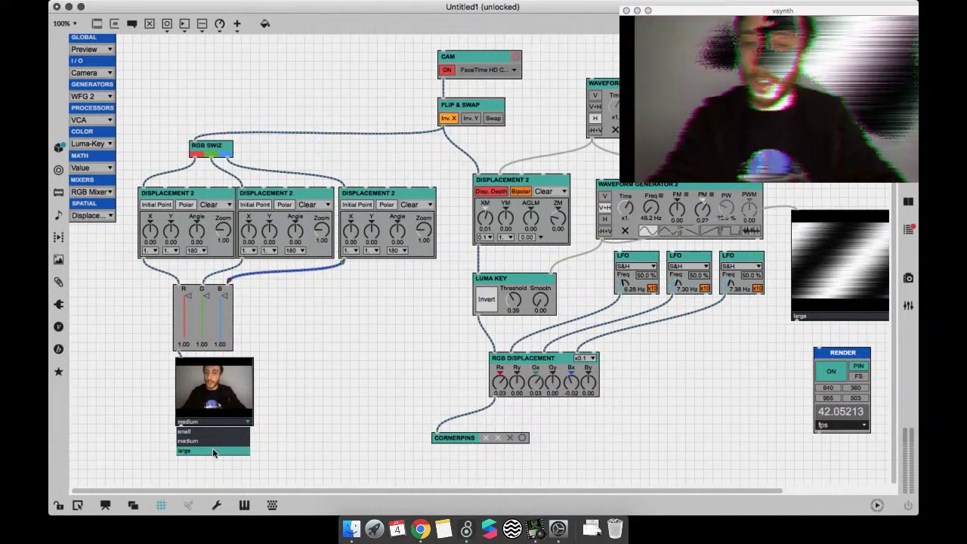
{"action": "left_click", "coordinate": [213, 450]}
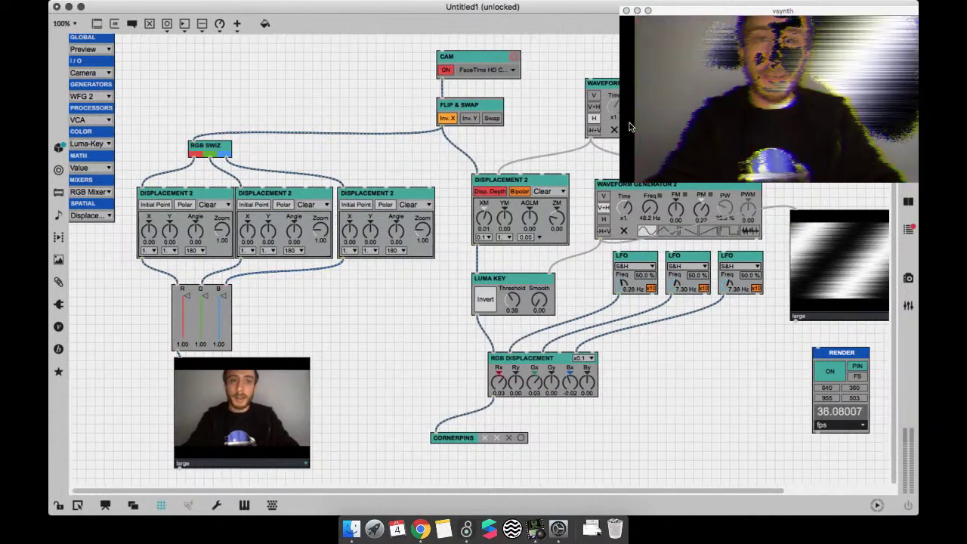
Step: Connect each of the three LFOs to the second inlet of its own channel's DISPLACEMENT 2 module and lock the patch
{"action": "scroll", "coordinate": [566, 226], "scroll_direction": "right", "scroll_amount": 5}
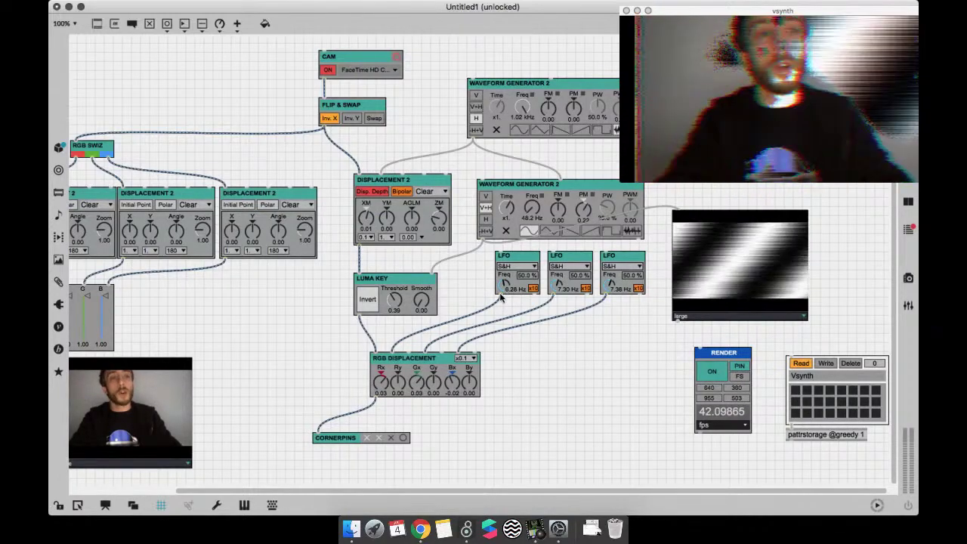
{"action": "scroll", "coordinate": [499, 296], "scroll_direction": "left", "scroll_amount": 1}
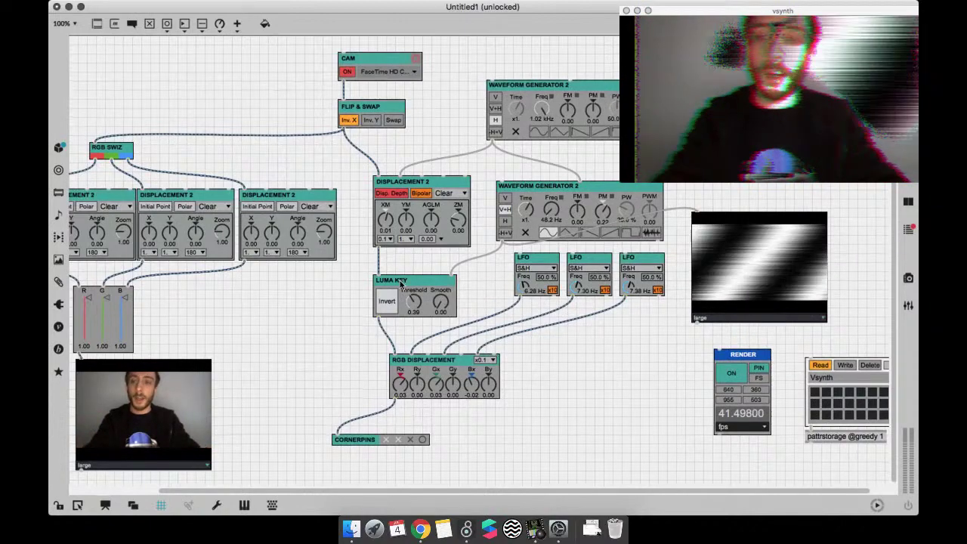
{"action": "scroll", "coordinate": [400, 281], "scroll_direction": "left", "scroll_amount": 2}
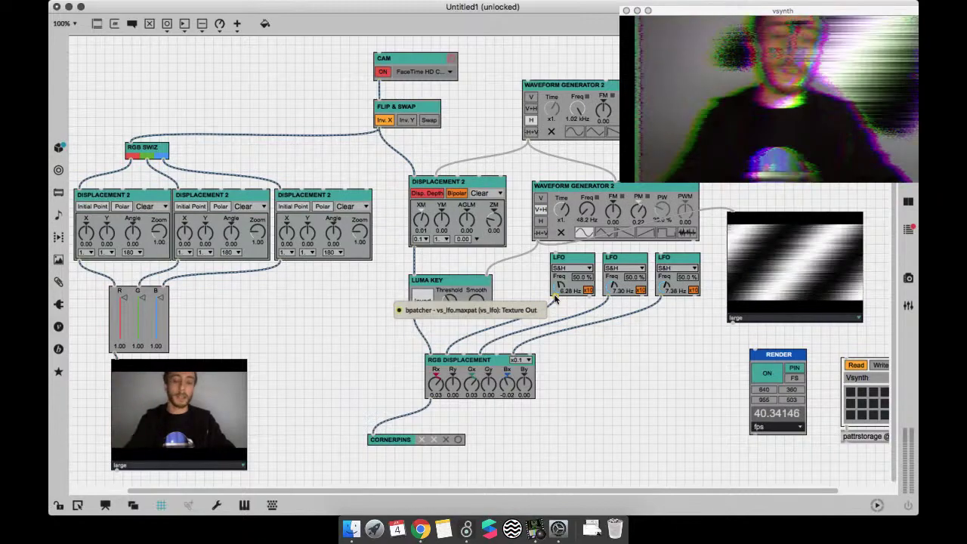
{"action": "left_click_drag", "start_coordinate": [554, 300], "coordinate": [103, 188]}
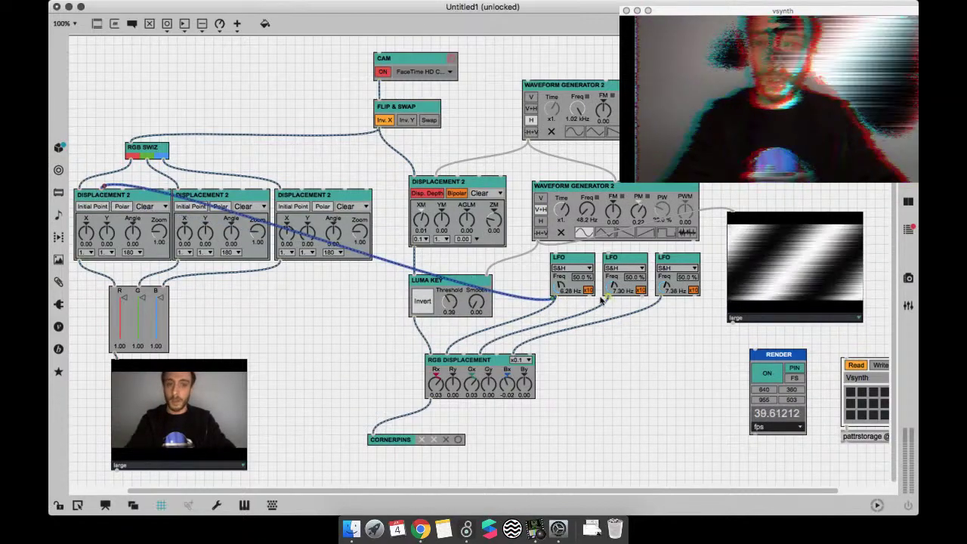
{"action": "left_click_drag", "start_coordinate": [197, 194], "coordinate": [202, 187]}
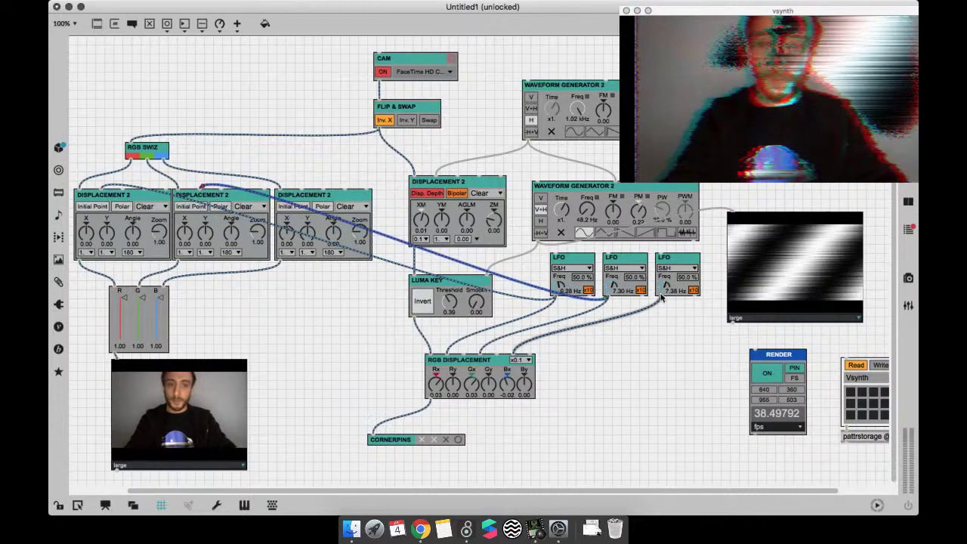
{"action": "left_click_drag", "start_coordinate": [302, 198], "coordinate": [304, 189]}
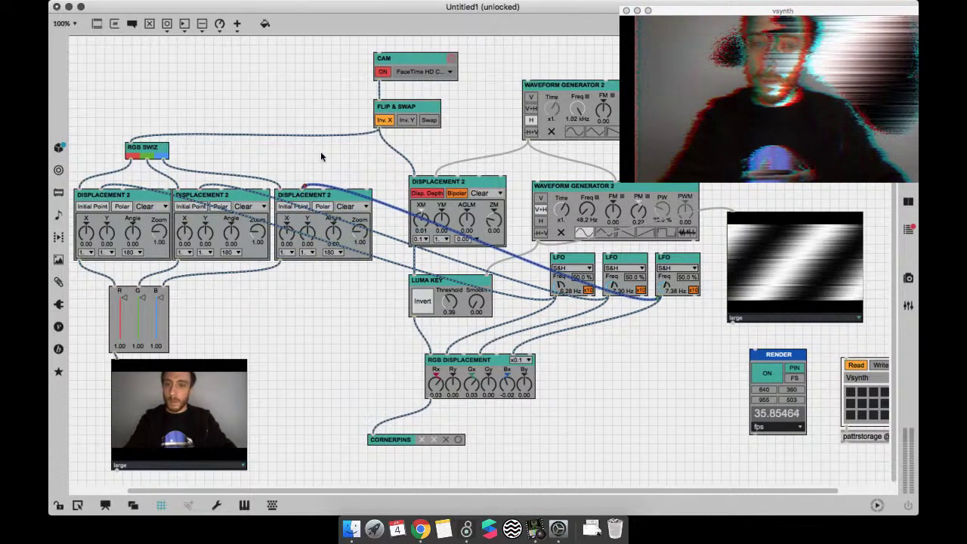
{"action": "key", "text": "super+e"}
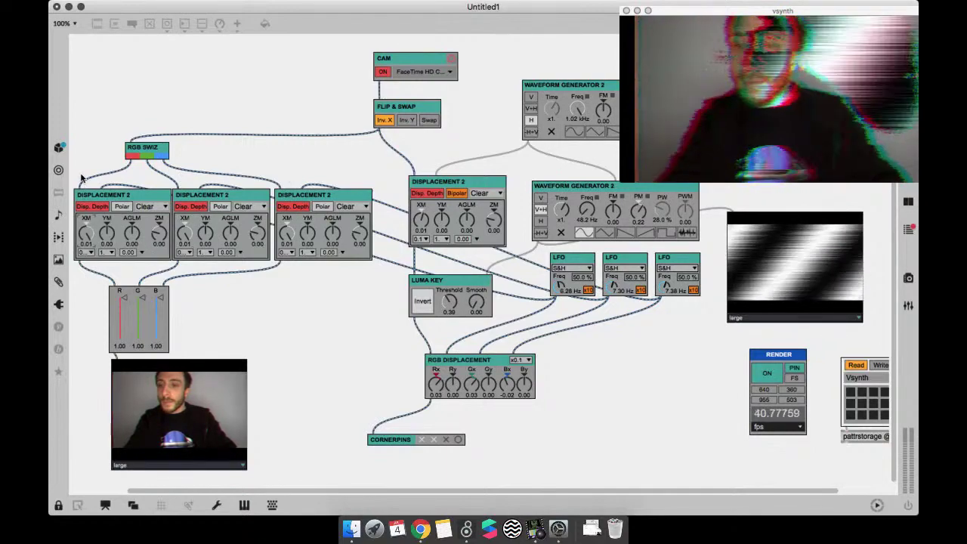
Step: Unlock the patch, raise the main DISPLACEMENT 2 module, and feed its input from the RGB mixer instead of FLIP & SWAP
{"action": "key", "text": "super+e"}
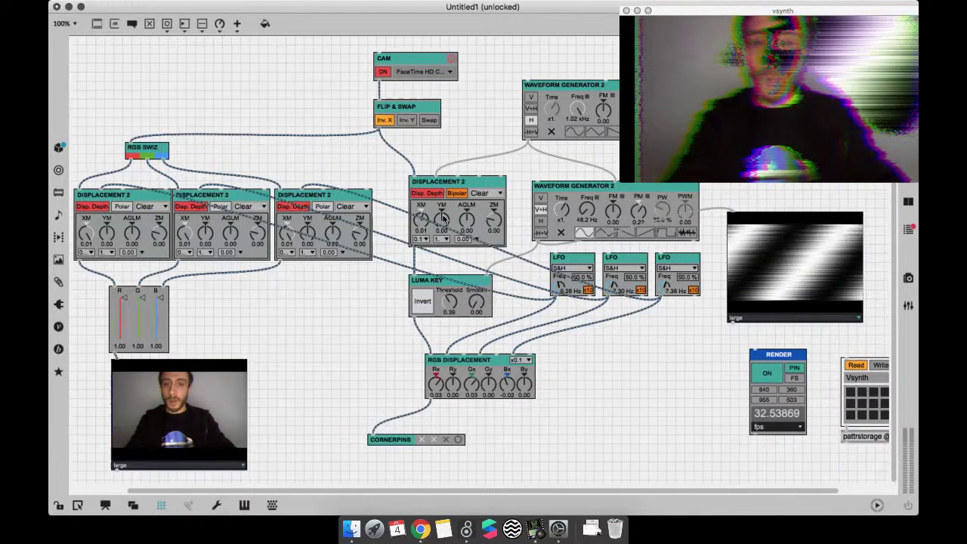
{"action": "left_click_drag", "start_coordinate": [454, 214], "coordinate": [462, 189]}
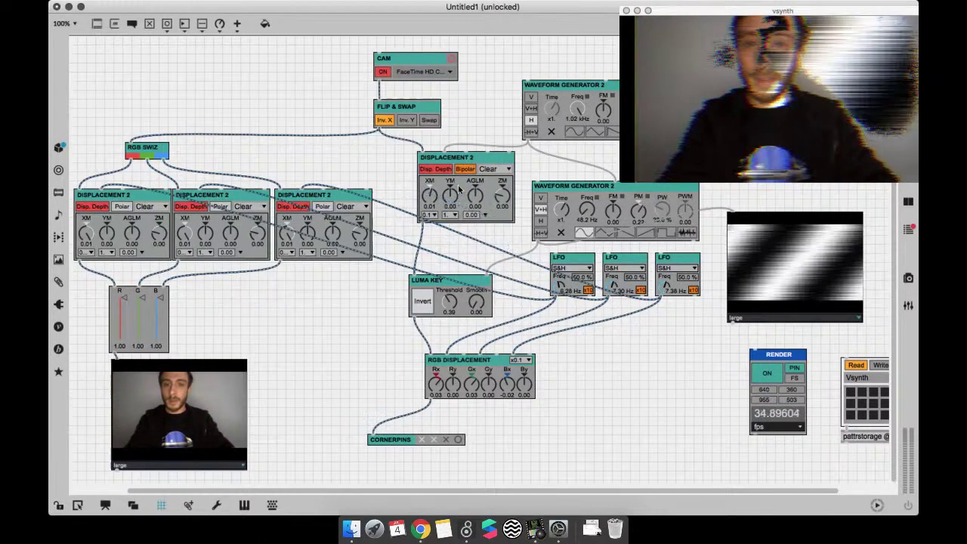
{"action": "left_click", "coordinate": [424, 237]}
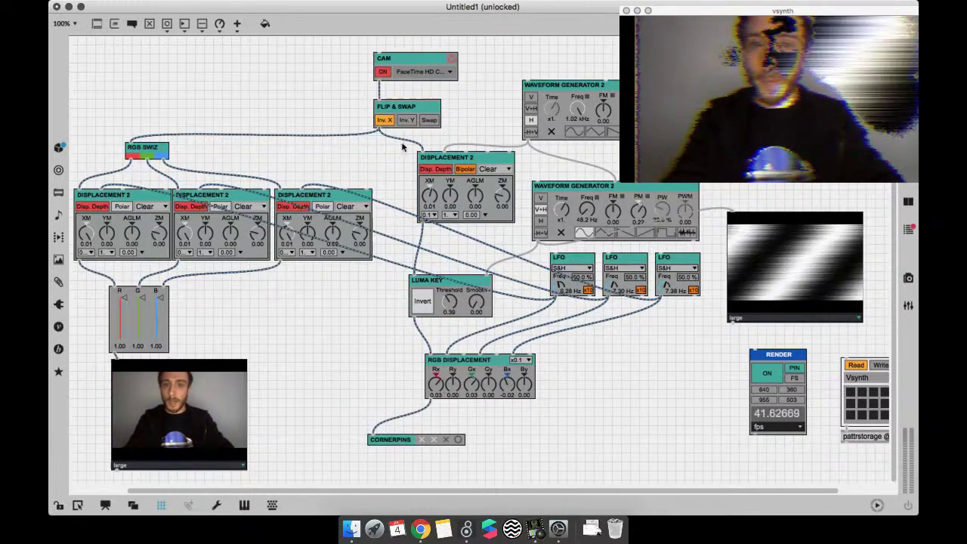
{"action": "left_click_drag", "start_coordinate": [382, 133], "coordinate": [115, 352]}
Step: Route the LUMA KEY output straight into CORNERPINS, bypassing RGB DISPLACEMENT, and lock the patch
{"action": "left_click", "coordinate": [428, 402]}
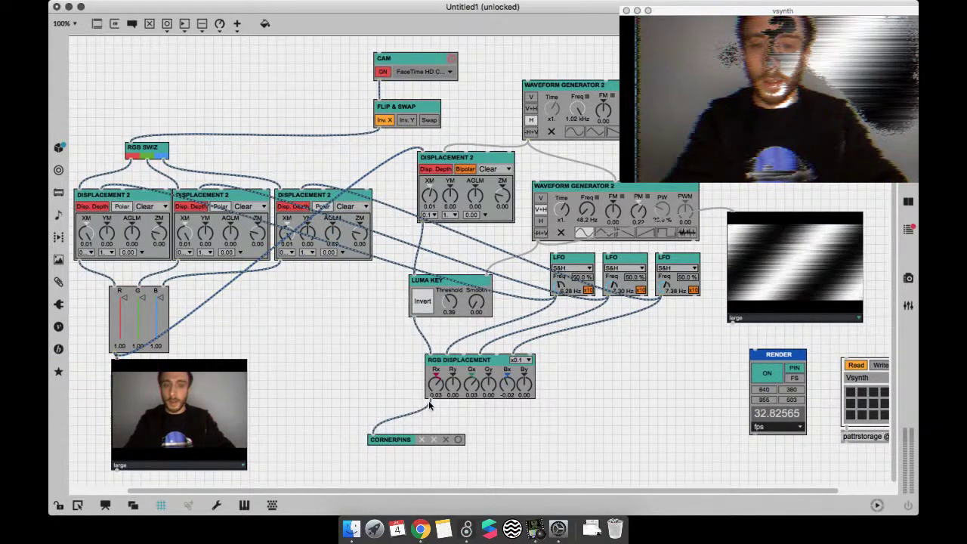
{"action": "left_click_drag", "start_coordinate": [429, 402], "coordinate": [408, 321]}
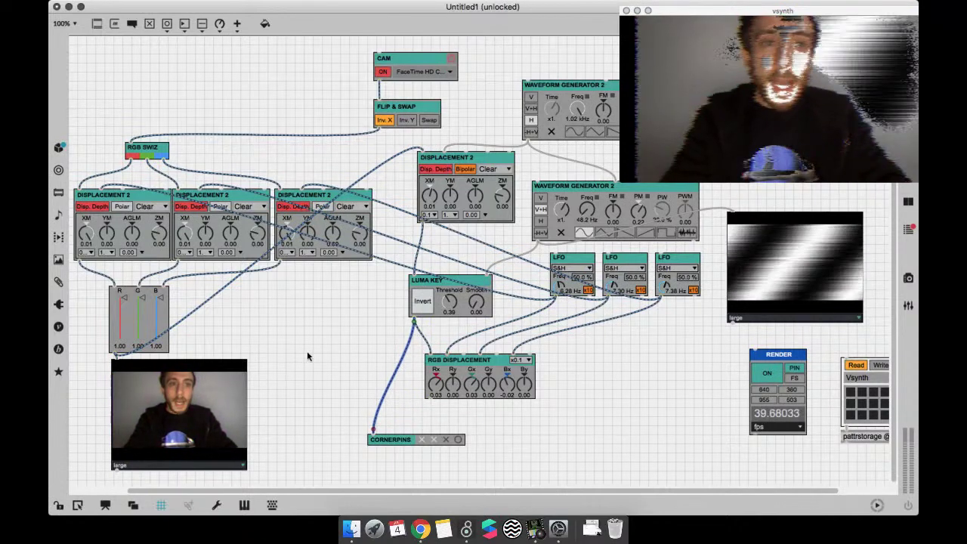
{"action": "key", "text": "super+e"}
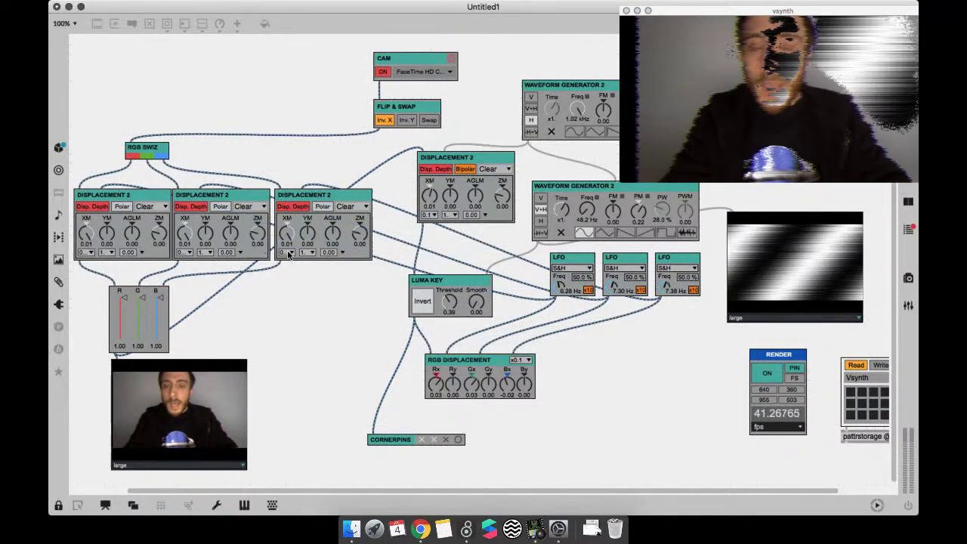
Step: Set the blue and green DISPLACEMENT 2 XM ranges to 0.1, raise XM to 0.04 and 0.08, and make all three channel modules bipolar
{"action": "left_click", "coordinate": [287, 254]}
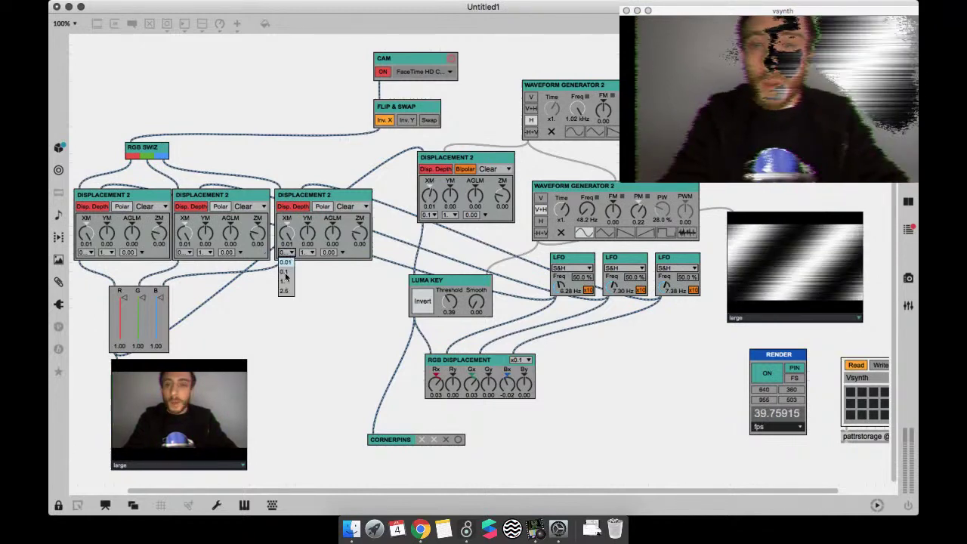
{"action": "left_click", "coordinate": [286, 272]}
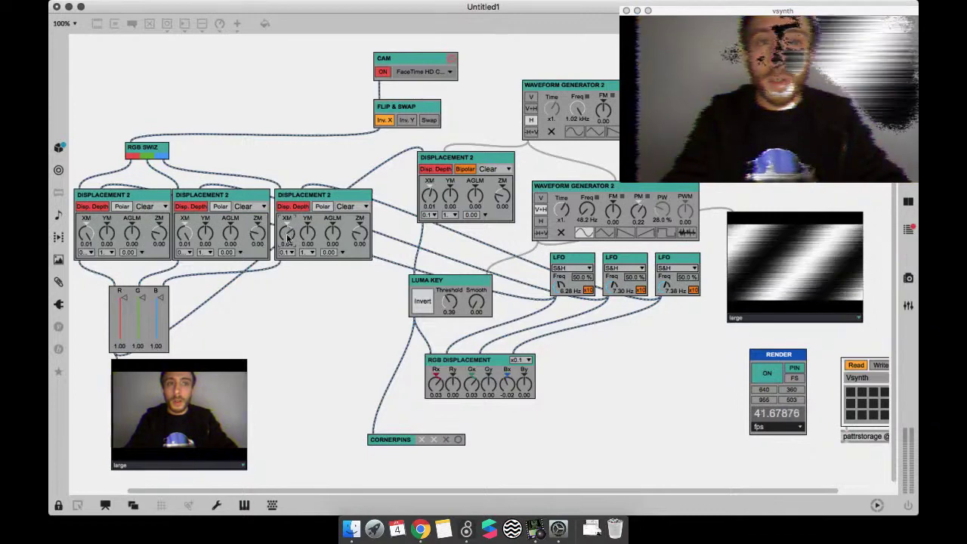
{"action": "left_click", "coordinate": [184, 253]}
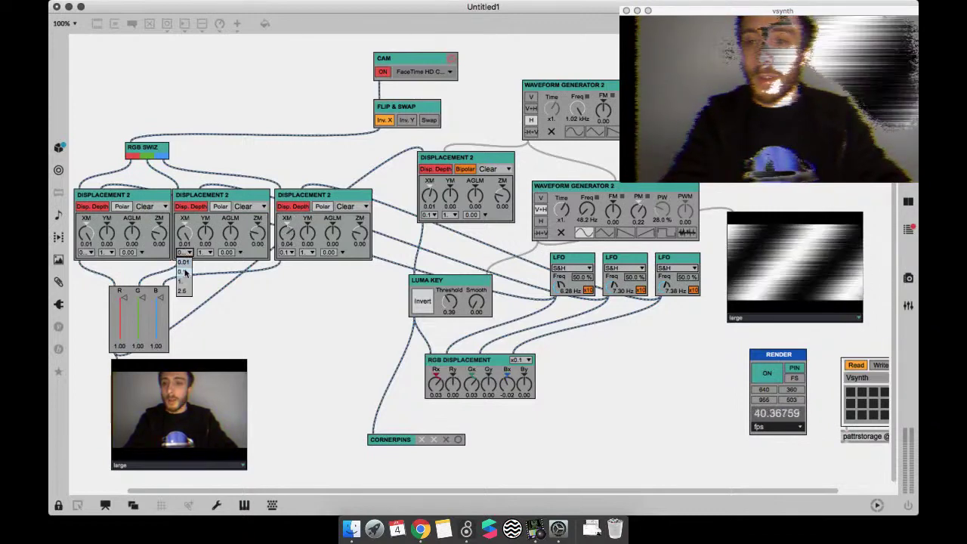
{"action": "left_click", "coordinate": [187, 244]}
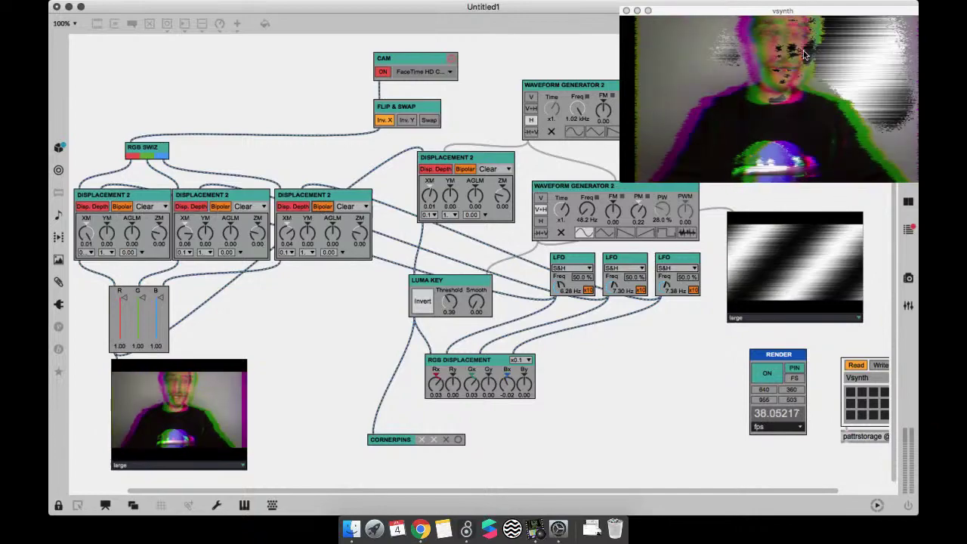
{"action": "left_click_drag", "start_coordinate": [764, 15], "coordinate": [713, 15]}
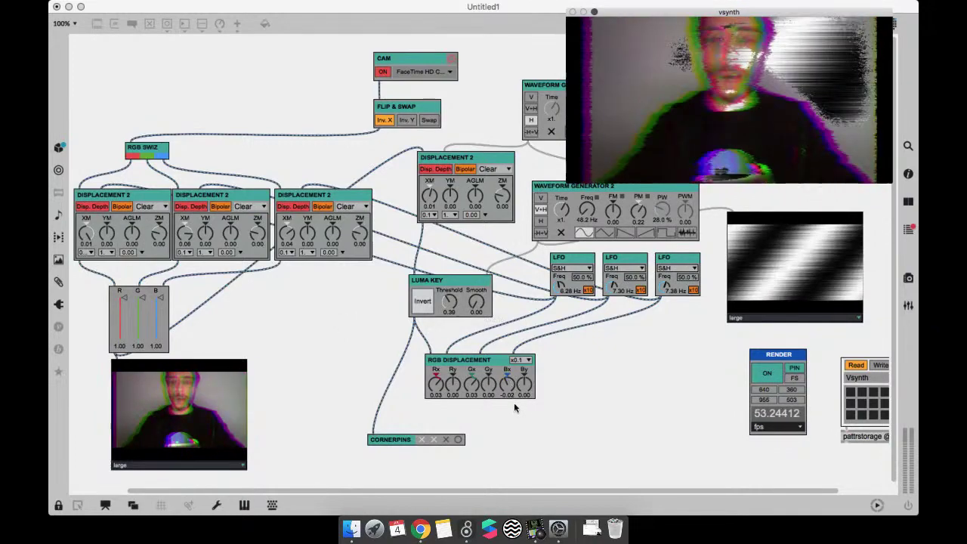
{"action": "left_click", "coordinate": [449, 366]}
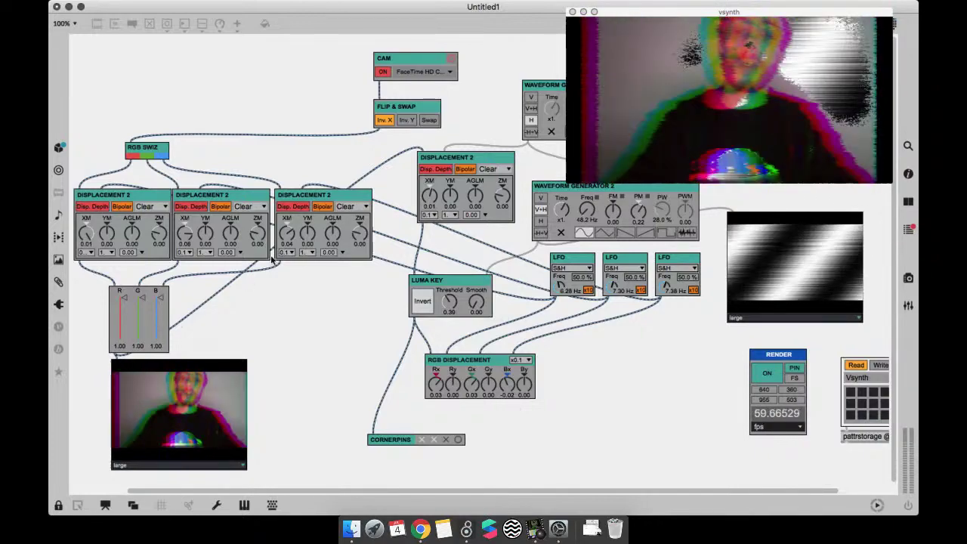
Step: Unlock the patch and reinsert RGB DISPLACEMENT between LUMA KEY and CORNERPINS, placing it directly beneath LUMA KEY
{"action": "key", "text": "super+e"}
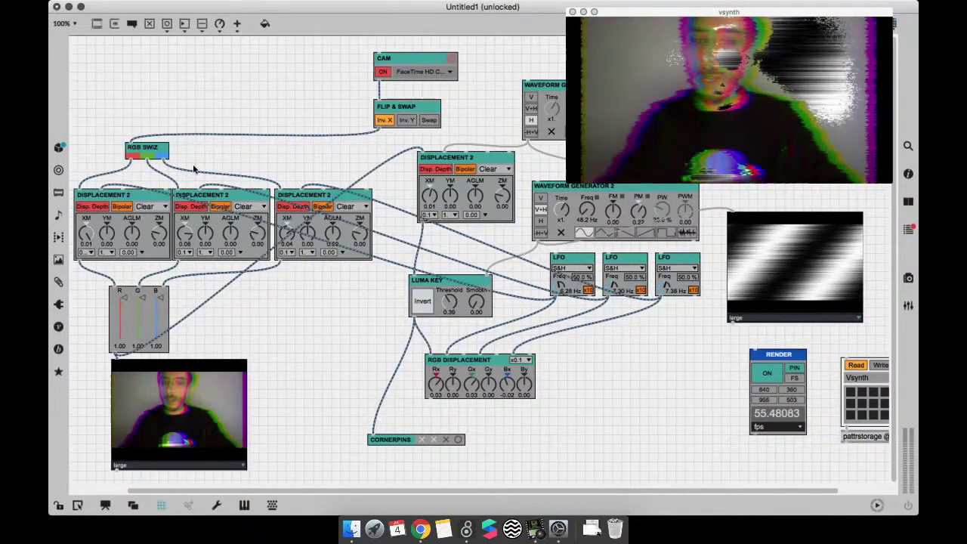
{"action": "left_click", "coordinate": [478, 376]}
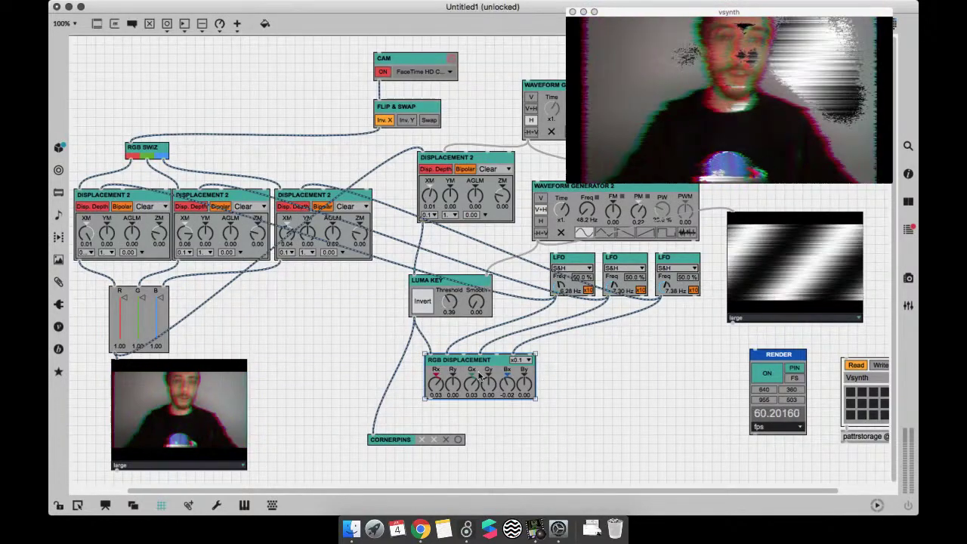
{"action": "left_click", "coordinate": [328, 295]}
{"action": "left_click", "coordinate": [471, 373]}
{"action": "left_click_drag", "start_coordinate": [472, 372], "coordinate": [505, 363]}
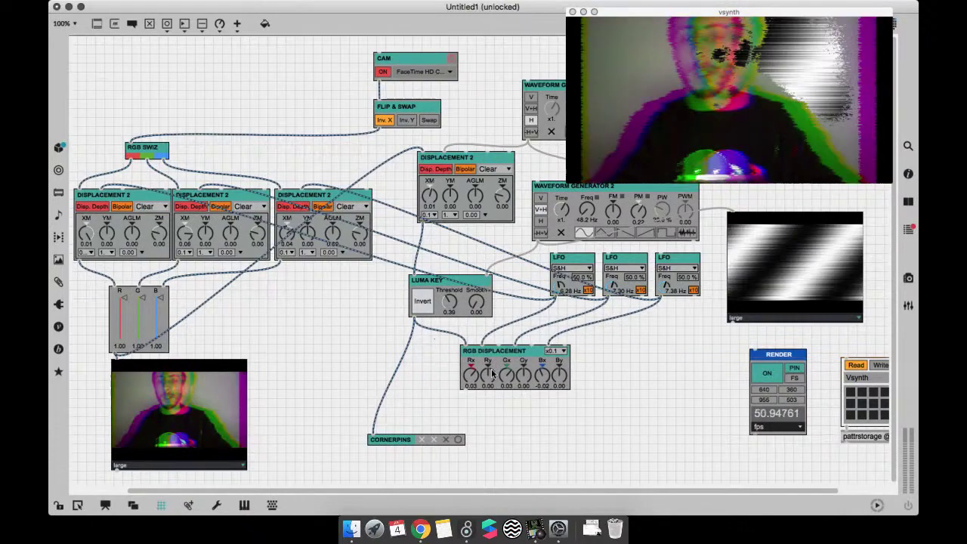
{"action": "left_click", "coordinate": [491, 373]}
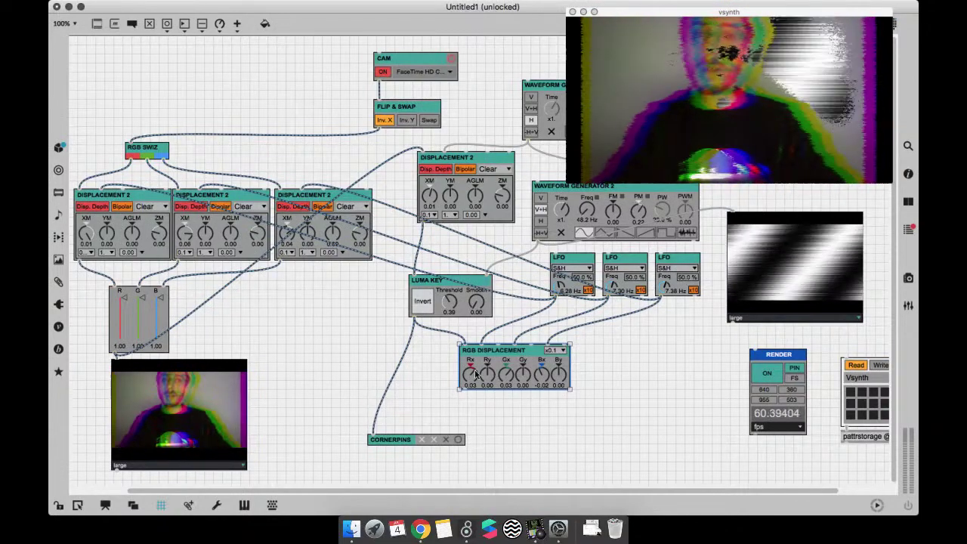
{"action": "left_click_drag", "start_coordinate": [345, 338], "coordinate": [112, 130]}
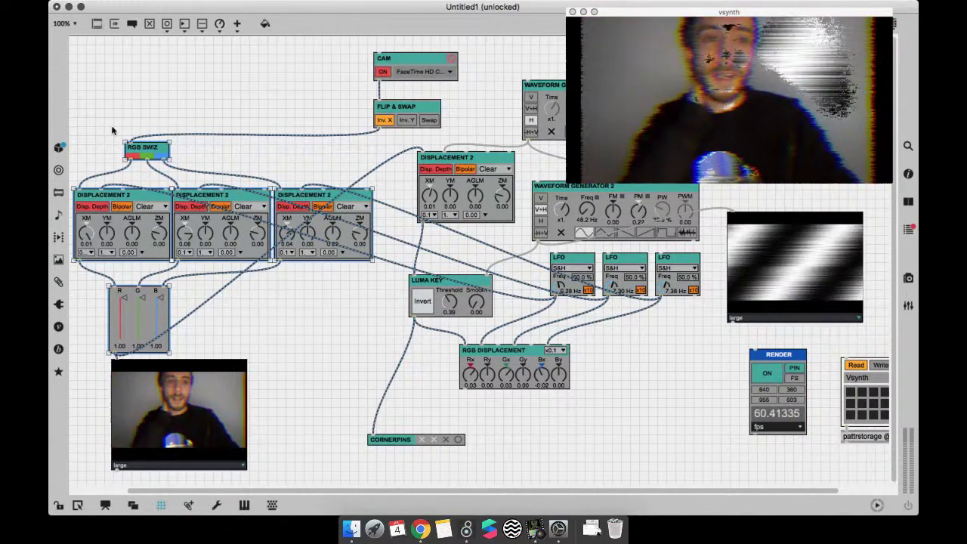
{"action": "left_click", "coordinate": [413, 326]}
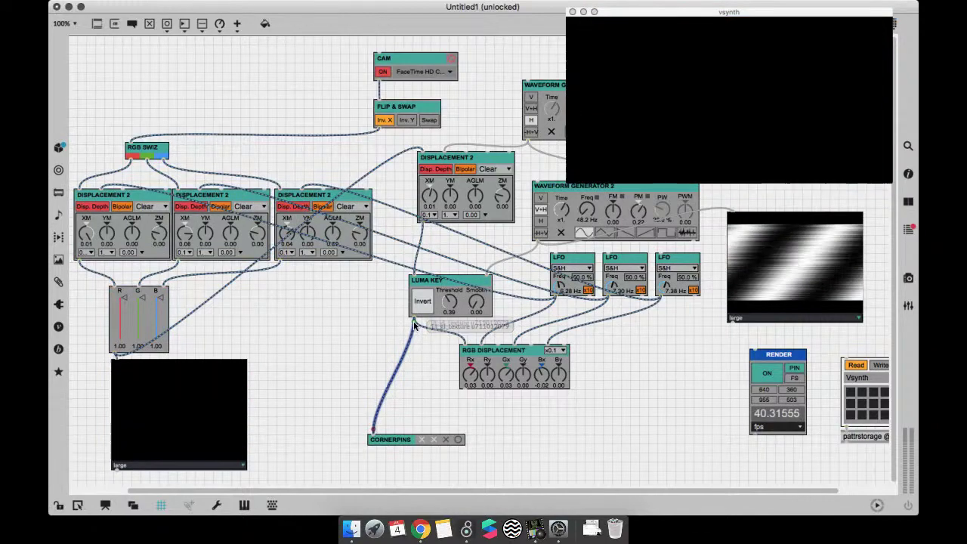
{"action": "left_click_drag", "start_coordinate": [413, 325], "coordinate": [442, 384]}
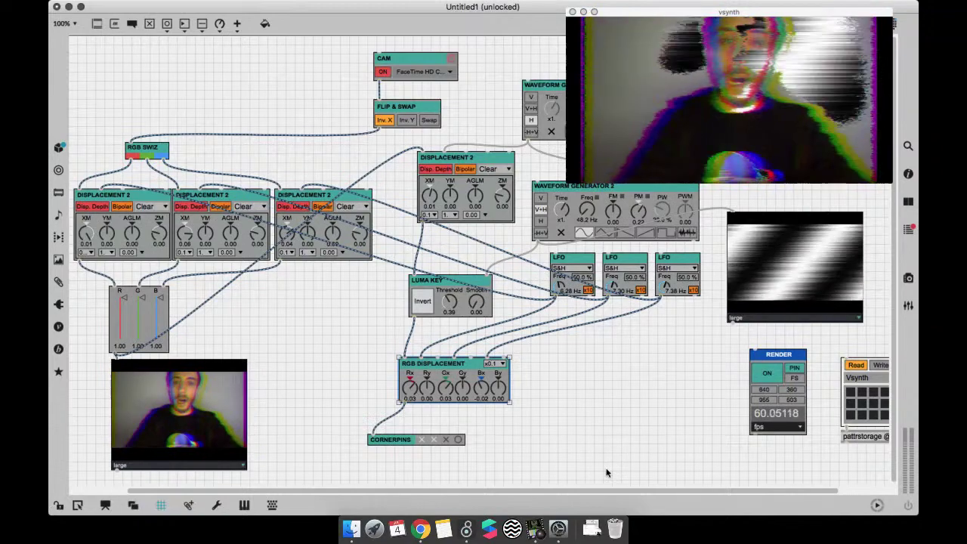
Step: Delete RGB SWIZ, the three channel DISPLACEMENT 2 modules, the RGB mixer and its preview, and connect FLIP & SWAP to the remaining DISPLACEMENT 2
{"action": "left_click_drag", "start_coordinate": [313, 409], "coordinate": [108, 134]}
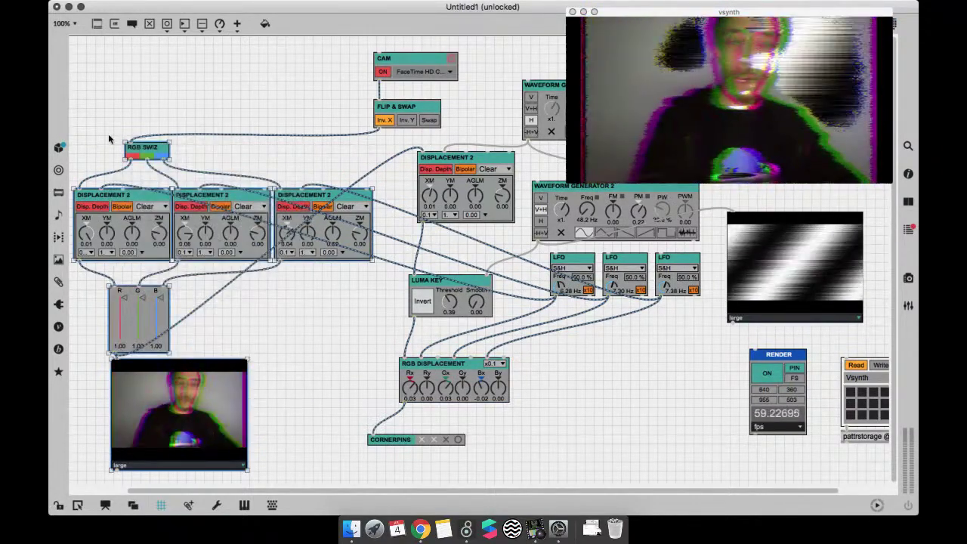
{"action": "key", "text": "BackSpace"}
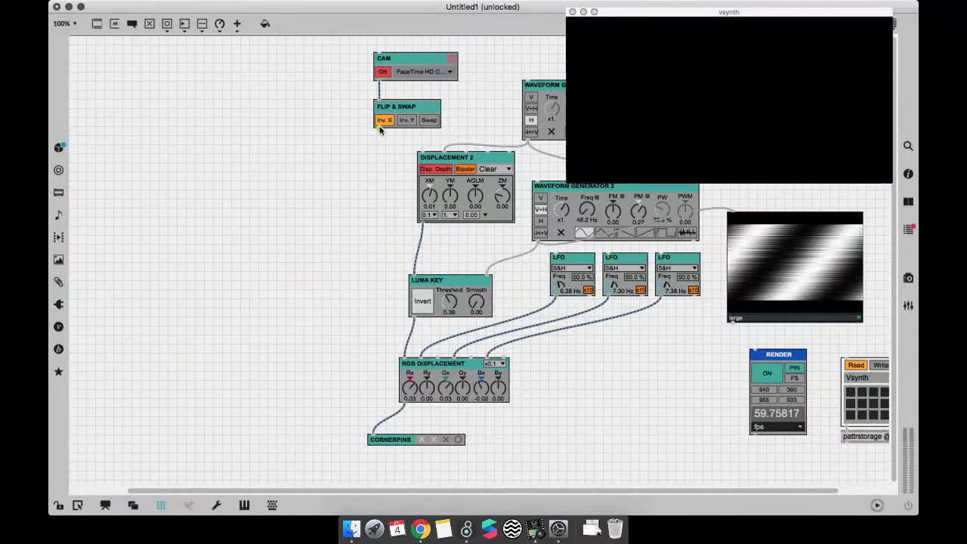
{"action": "left_click_drag", "start_coordinate": [379, 127], "coordinate": [421, 151]}
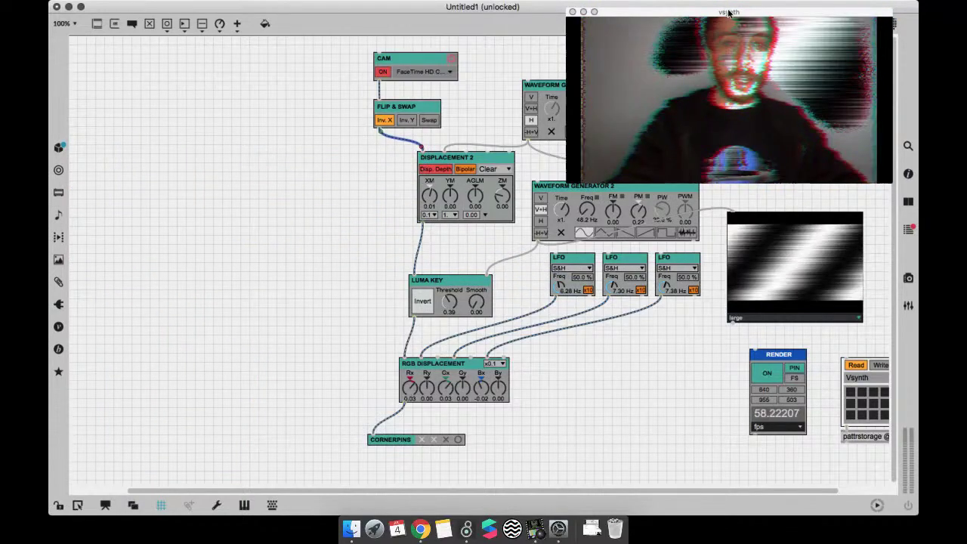
Step: Move the vsynth output window to the empty area left of the module chain and delete the stripe preview
{"action": "left_click_drag", "start_coordinate": [730, 12], "coordinate": [336, 97]}
{"action": "left_click_drag", "start_coordinate": [533, 75], "coordinate": [329, 176]}
{"action": "left_click", "coordinate": [768, 284]}
{"action": "key", "text": "BackSpace"}
Step: Tidy the layout by repositioning the three LFOs, LUMA KEY, both waveform generators and RGB DISPLACEMENT with more space between them
{"action": "left_click_drag", "start_coordinate": [745, 268], "coordinate": [560, 299]}
{"action": "left_click_drag", "start_coordinate": [451, 281], "coordinate": [438, 275]}
{"action": "left_click_drag", "start_coordinate": [616, 186], "coordinate": [623, 194]}
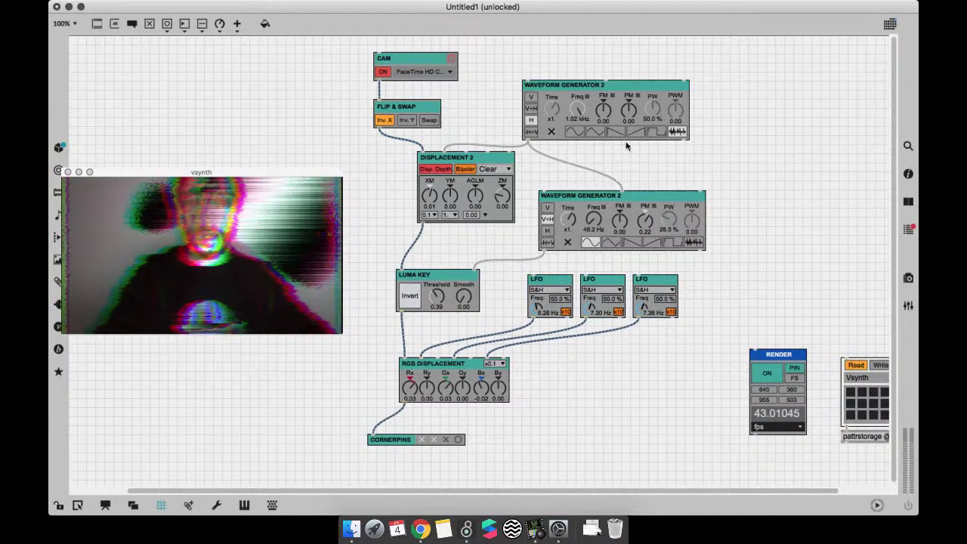
{"action": "left_click_drag", "start_coordinate": [626, 85], "coordinate": [631, 57]}
{"action": "left_click", "coordinate": [845, 146]}
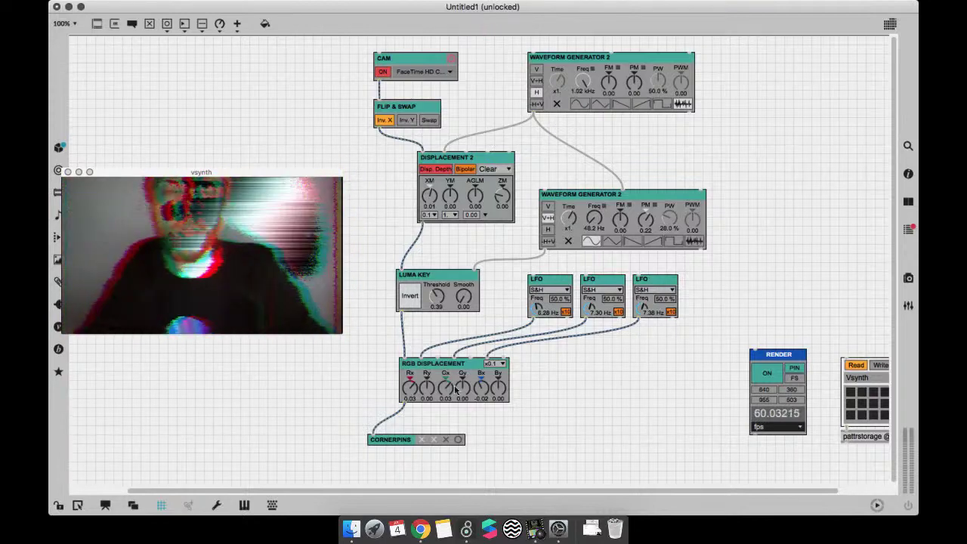
{"action": "left_click_drag", "start_coordinate": [466, 390], "coordinate": [461, 387]}
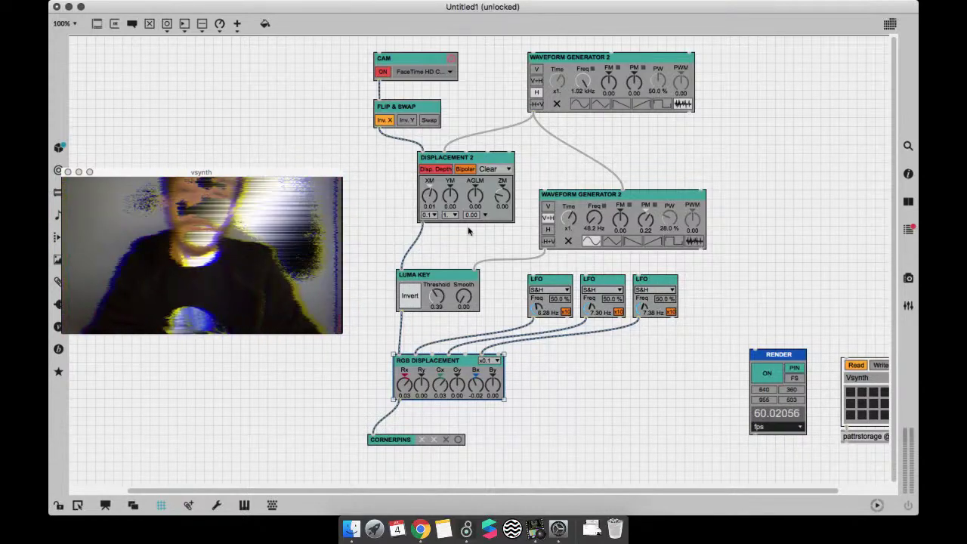
Step: Lower the module palette slightly on the canvas and place the vsynth output window beneath it
{"action": "scroll", "coordinate": [233, 134], "scroll_direction": "left", "scroll_amount": 3}
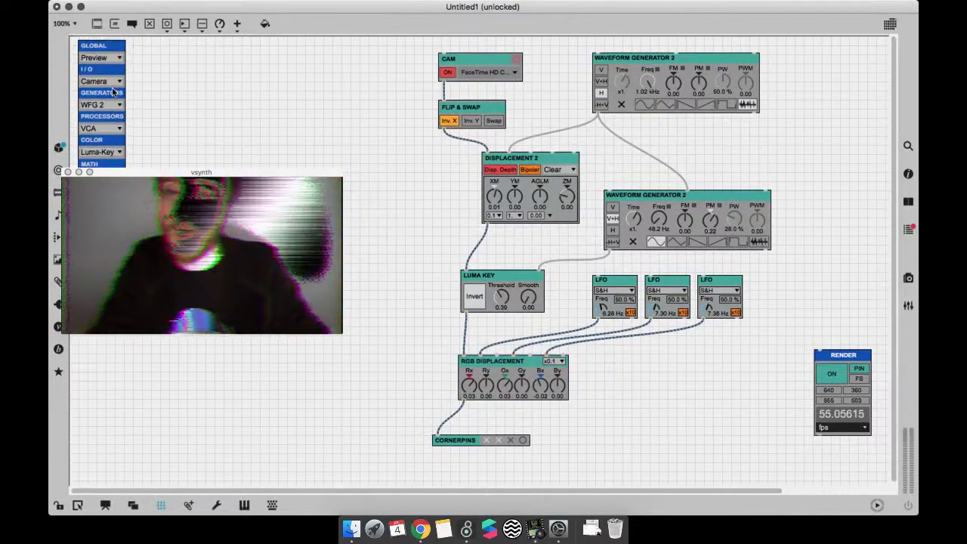
{"action": "left_click_drag", "start_coordinate": [112, 88], "coordinate": [110, 85]}
{"action": "left_click", "coordinate": [188, 96]}
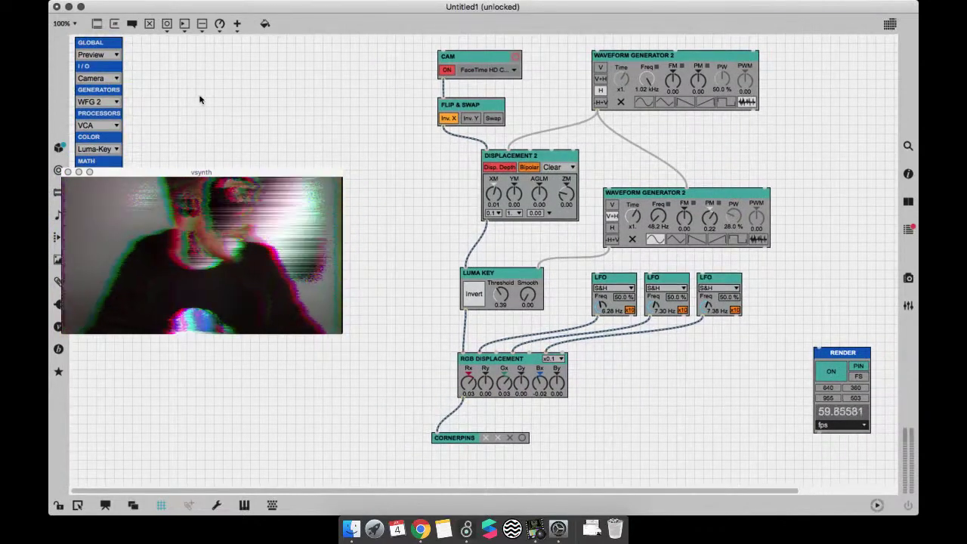
{"action": "left_click_drag", "start_coordinate": [113, 79], "coordinate": [113, 89]}
{"action": "left_click_drag", "start_coordinate": [181, 171], "coordinate": [226, 265]}
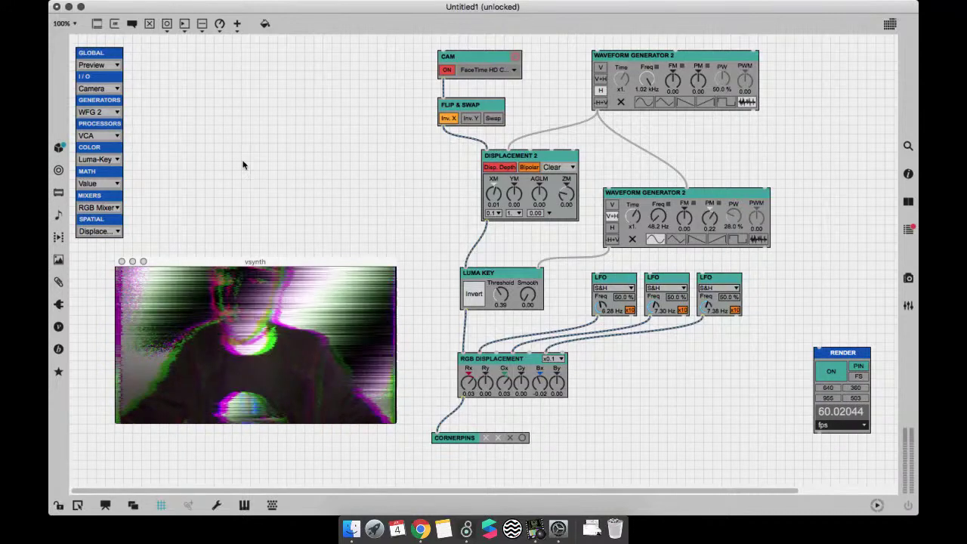
Step: Lock the patch, reduce the LUMA KEY threshold to 0.34, and unlock the patch again
{"action": "key", "text": "super+e"}
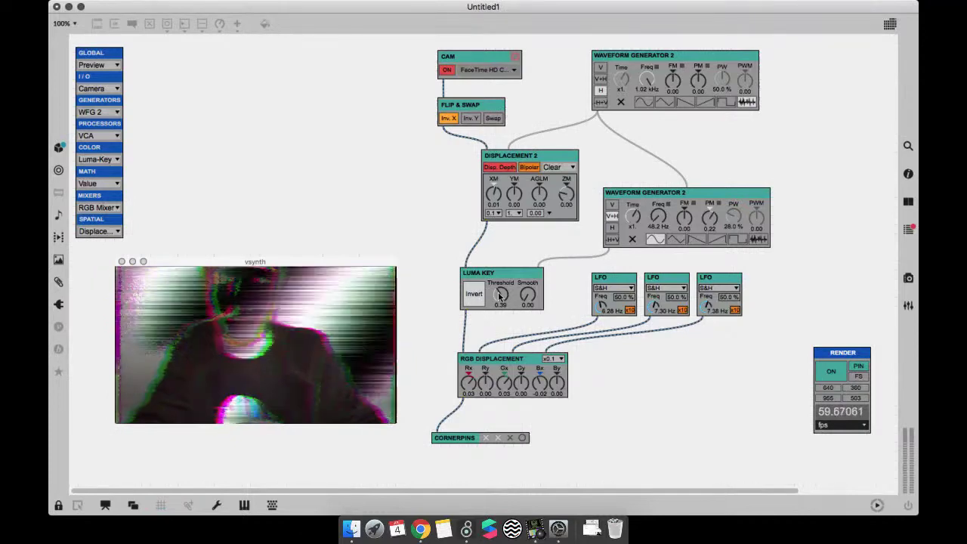
{"action": "left_click_drag", "start_coordinate": [499, 296], "coordinate": [500, 307]}
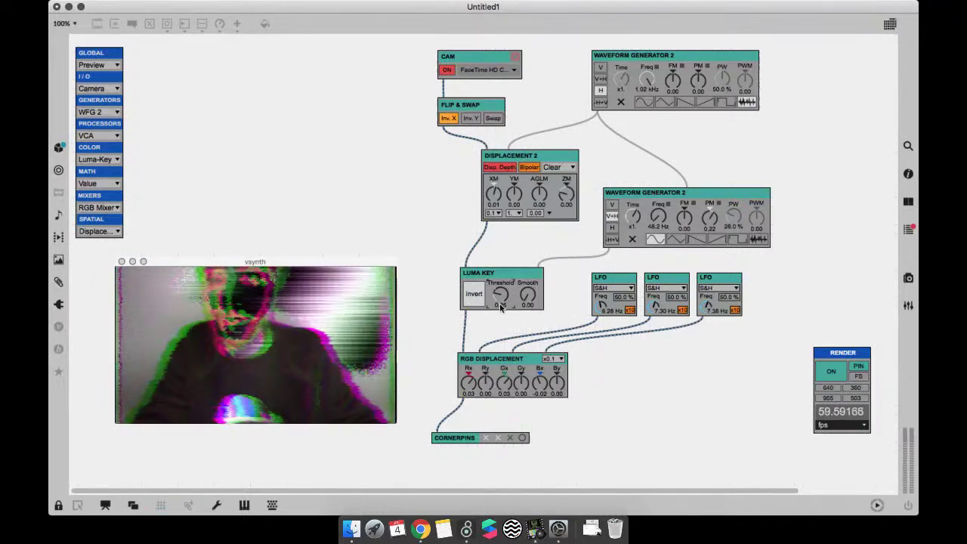
{"action": "key", "text": "super+e"}
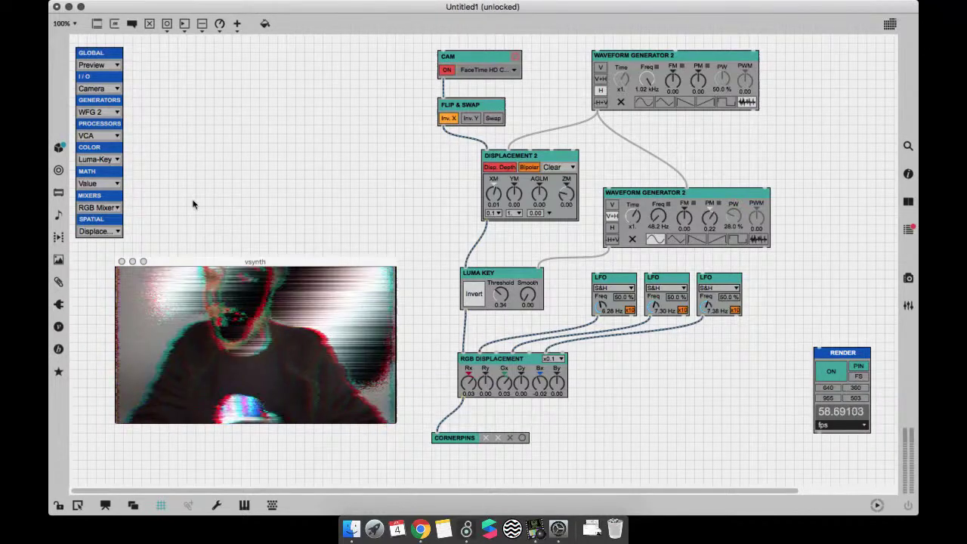
Step: Add a Capture module, place it beneath the LFOs beside CORNERPINS, and nudge CORNERPINS slightly left
{"action": "left_click", "coordinate": [105, 90]}
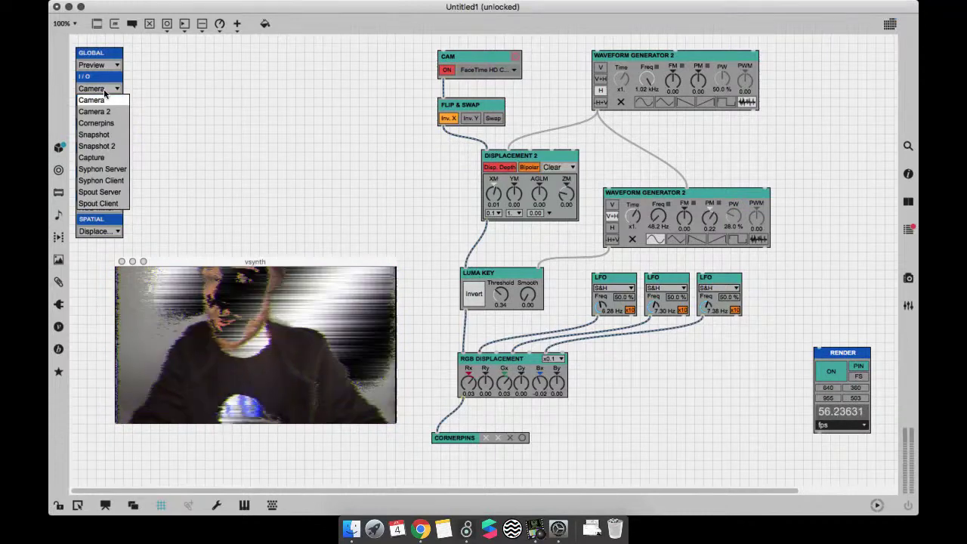
{"action": "left_click", "coordinate": [91, 157]}
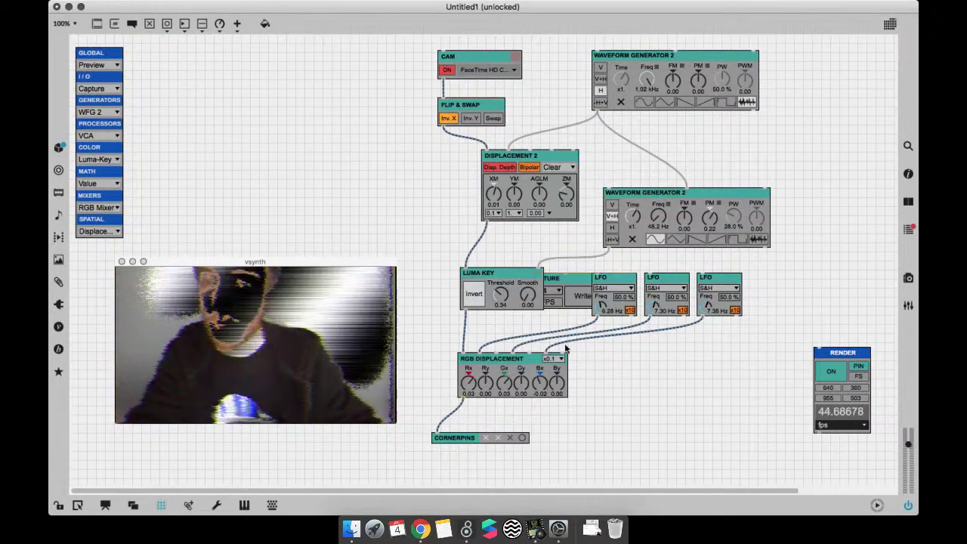
{"action": "left_click_drag", "start_coordinate": [558, 305], "coordinate": [614, 427]}
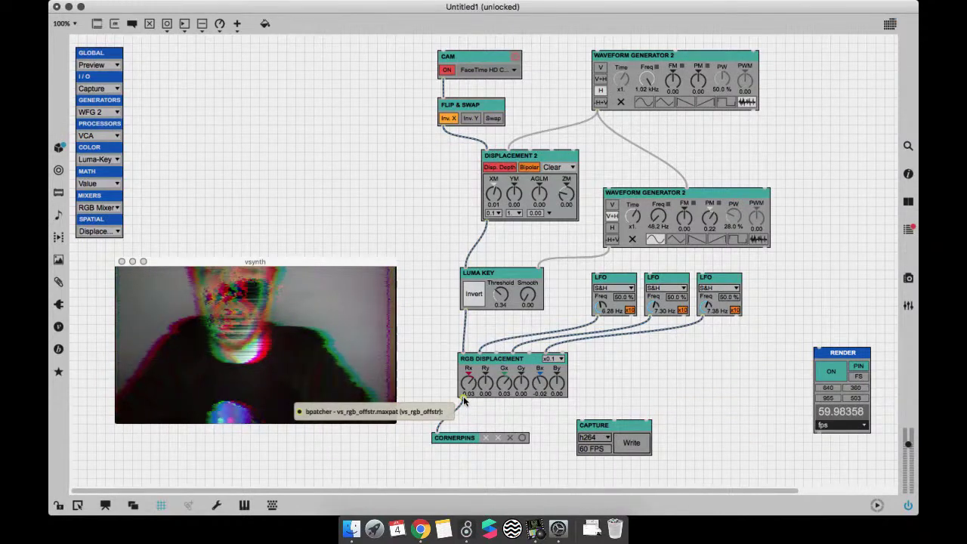
{"action": "left_click", "coordinate": [463, 442]}
{"action": "left_click_drag", "start_coordinate": [464, 442], "coordinate": [462, 442]}
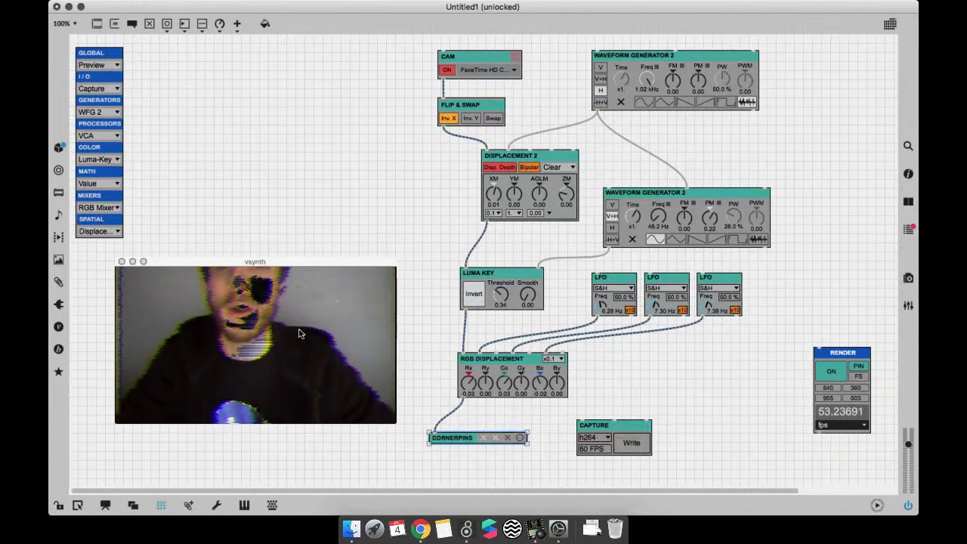
Step: Connect RGB DISPLACEMENT's output to the Texture In inlet of the Capture module
{"action": "left_click", "coordinate": [259, 265]}
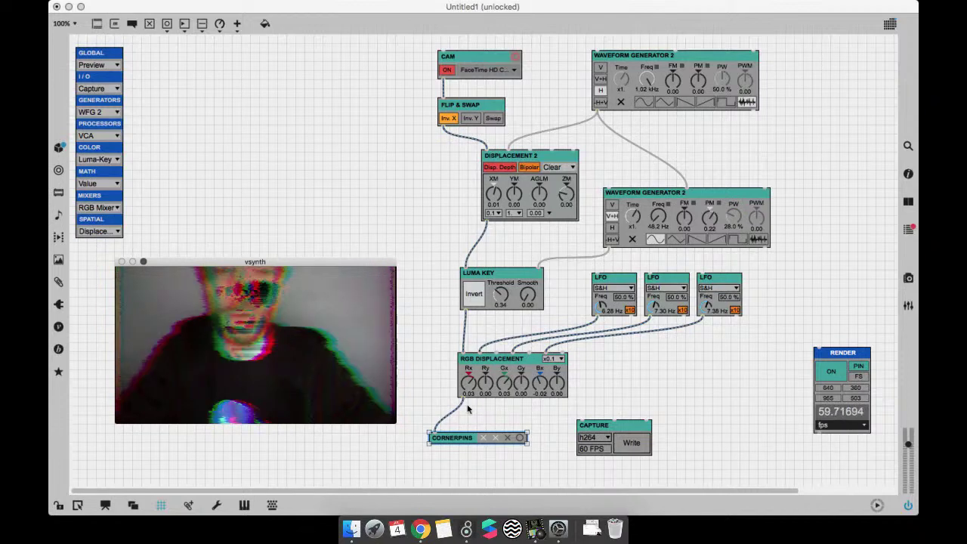
{"action": "left_click_drag", "start_coordinate": [462, 400], "coordinate": [580, 442]}
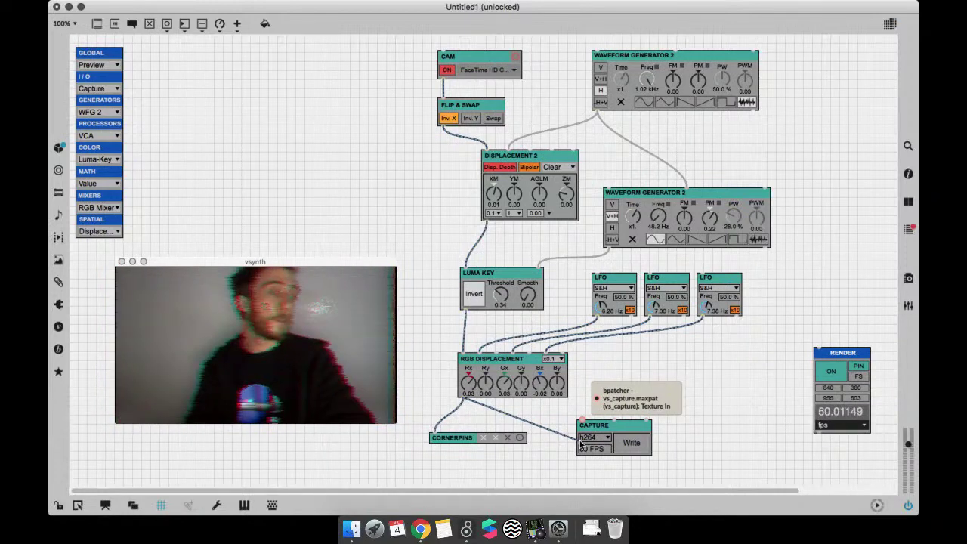
{"action": "left_click_drag", "start_coordinate": [580, 446], "coordinate": [580, 446]}
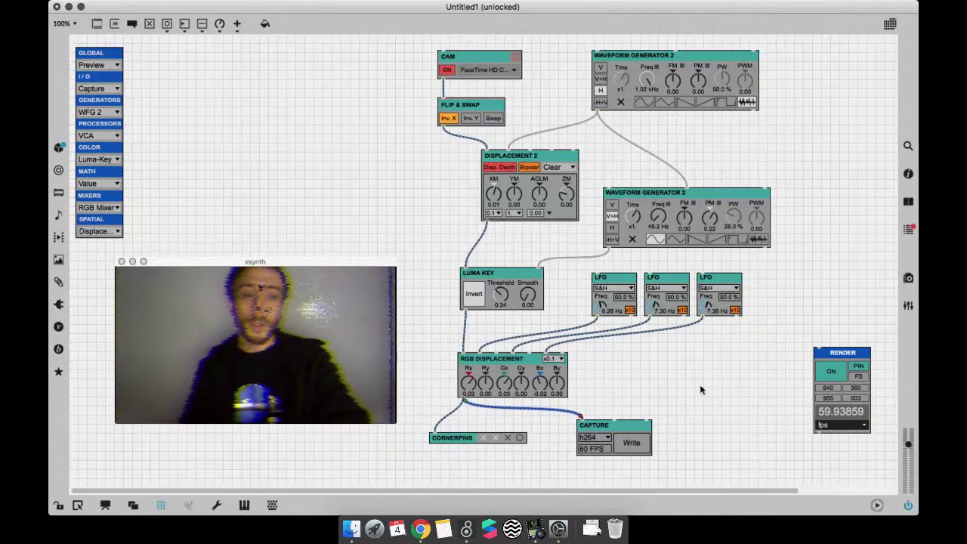
Step: Review the Capture module's codec options and choose h264
{"action": "left_click", "coordinate": [604, 437]}
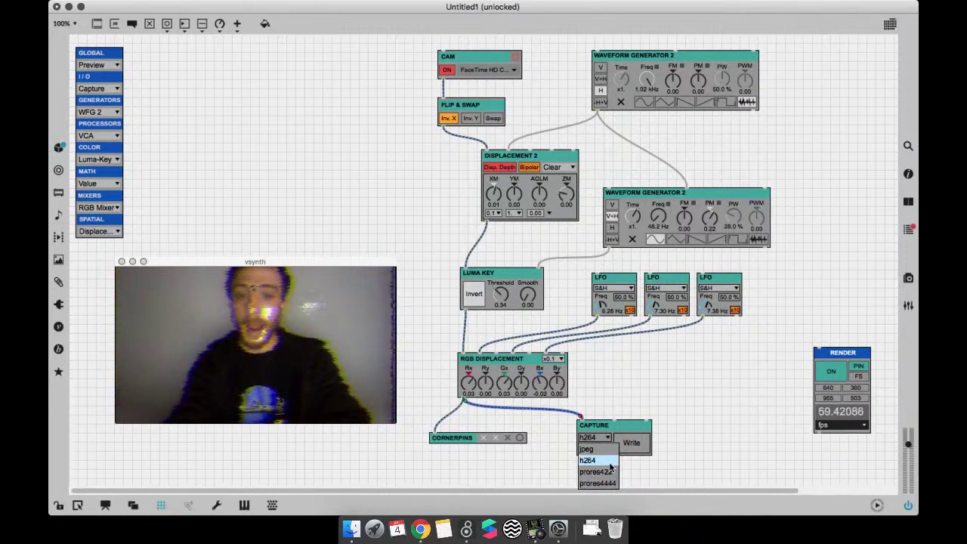
{"action": "left_click", "coordinate": [609, 460]}
{"action": "left_click", "coordinate": [602, 438]}
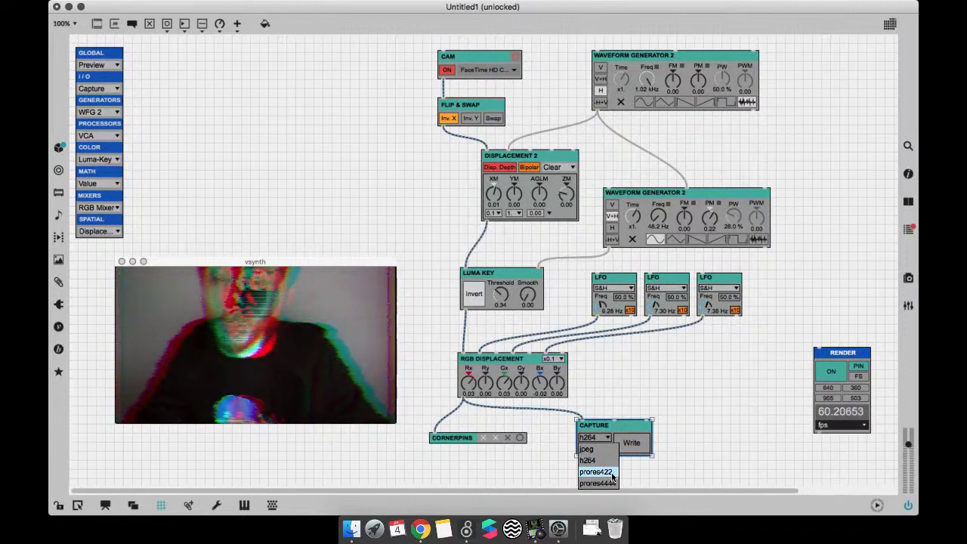
{"action": "left_click", "coordinate": [611, 461]}
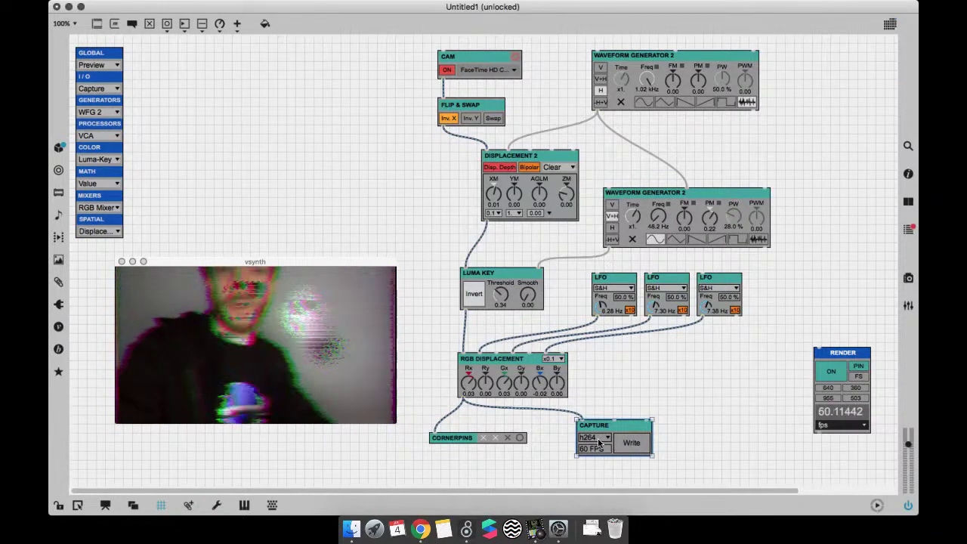
Step: Lock the patch, record a short clip with the Capture module to a test .mov file on the Desktop, and stop recording
{"action": "left_click", "coordinate": [617, 415]}
{"action": "key", "text": "super+e"}
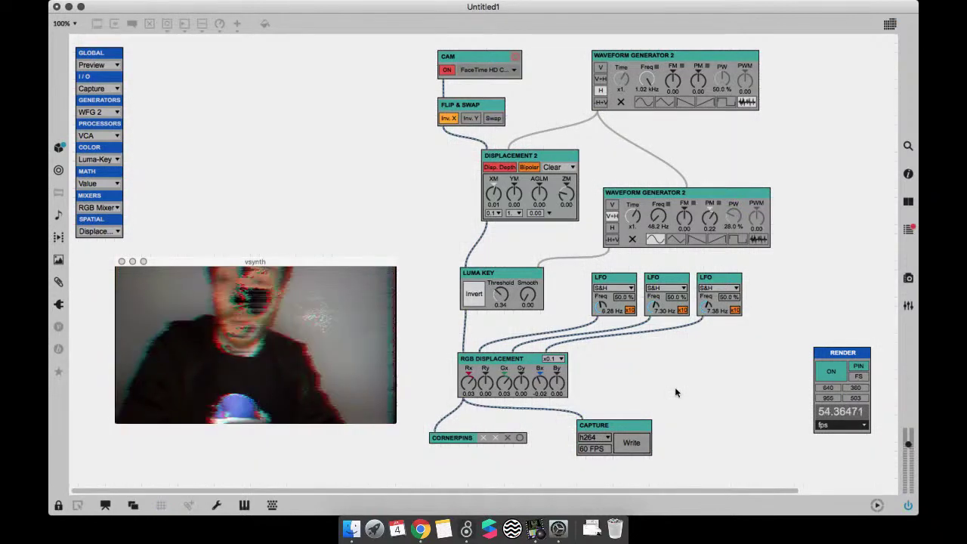
{"action": "left_click", "coordinate": [631, 444]}
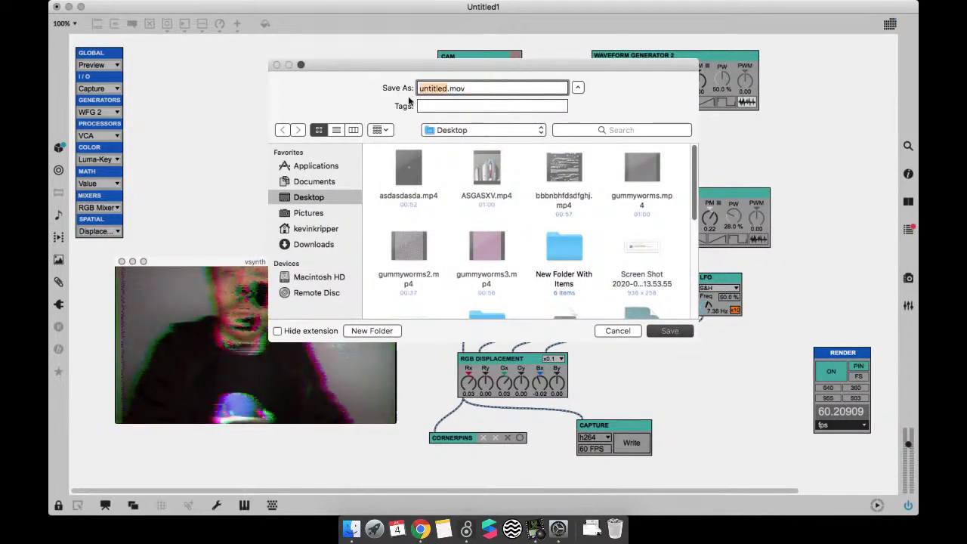
{"action": "type", "text": "Test"}
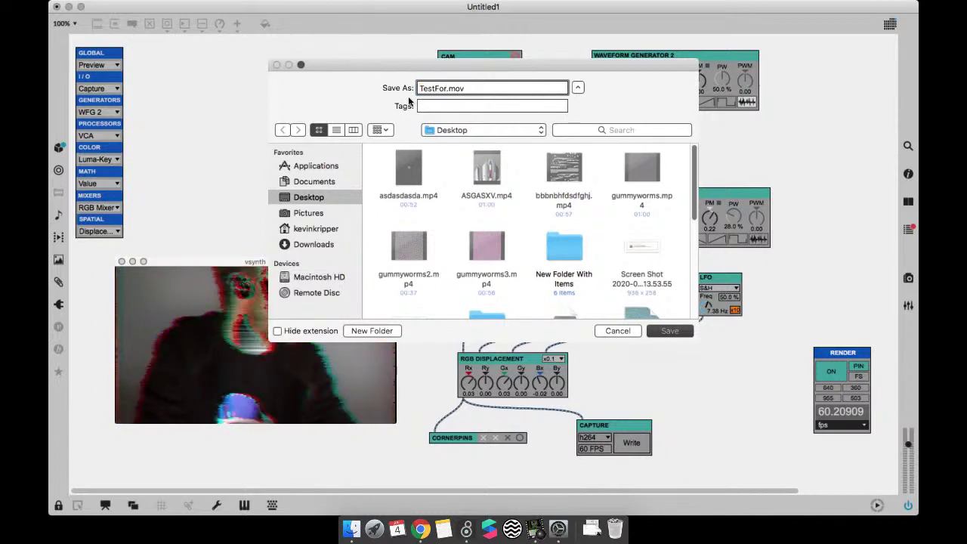
{"action": "type", "text": "ForLawrence"}
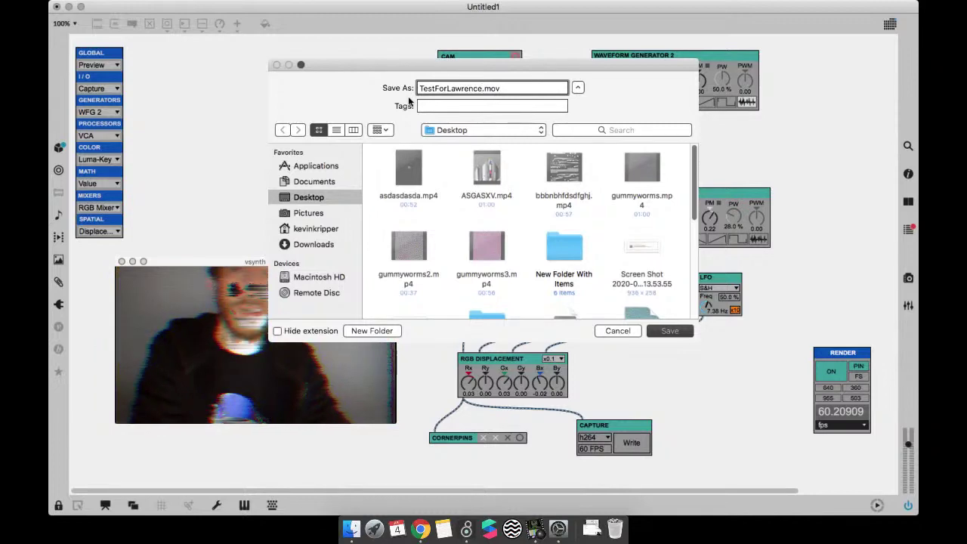
{"action": "key", "text": "Return"}
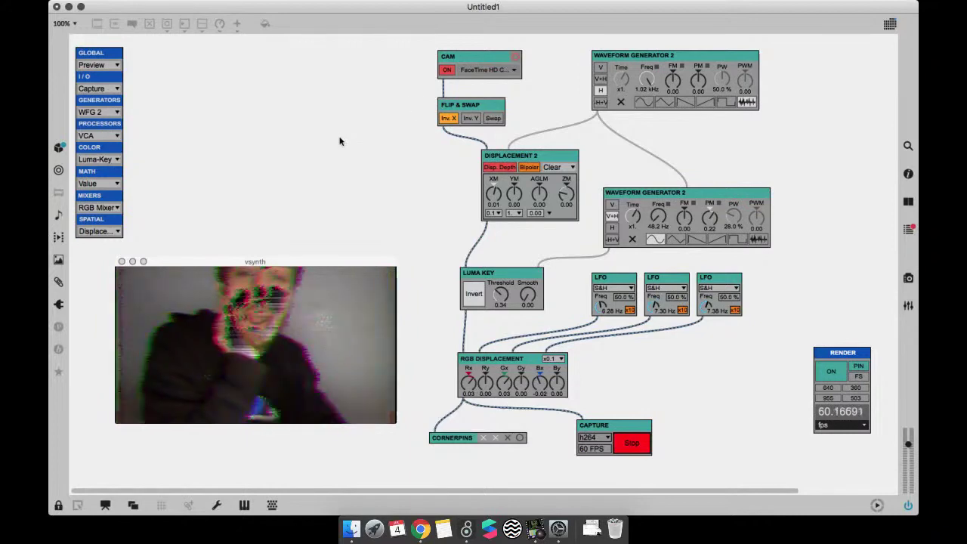
{"action": "left_click", "coordinate": [632, 442]}
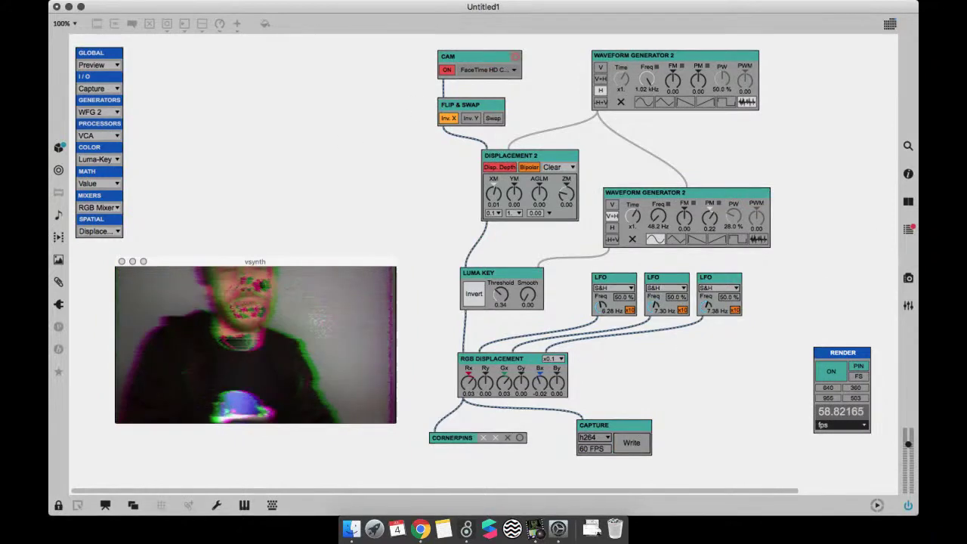
Step: Uncover the desktop, preview the recorded test clip in Quick Look, and return to the patch window
{"action": "left_click_drag", "start_coordinate": [812, 10], "coordinate": [803, 91]}
{"action": "left_click", "coordinate": [879, 56]}
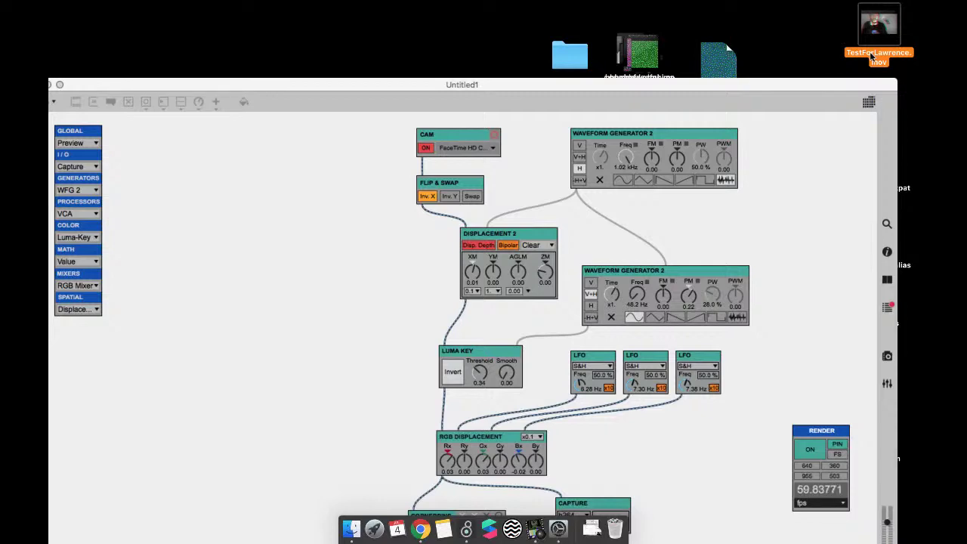
{"action": "key", "text": "space"}
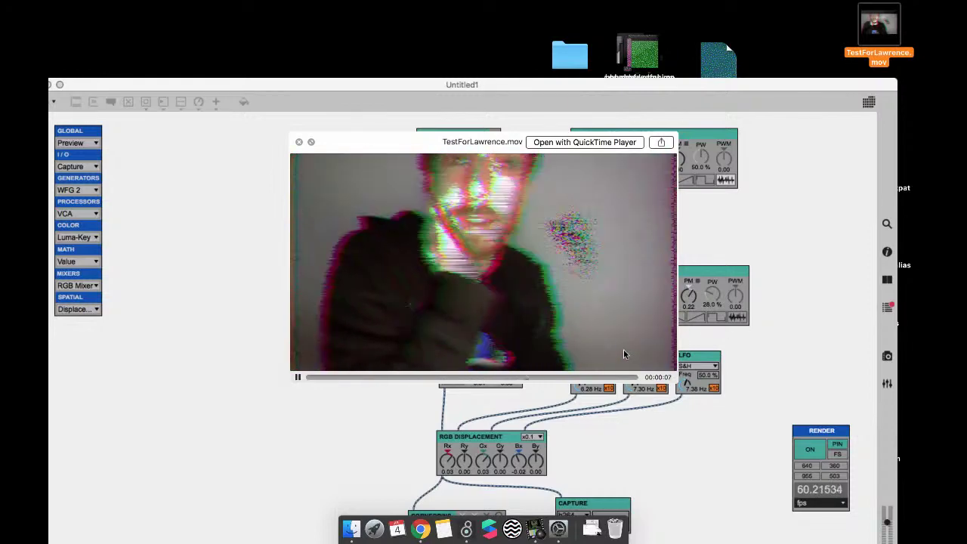
{"action": "key", "text": "space"}
{"action": "left_click", "coordinate": [59, 86]}
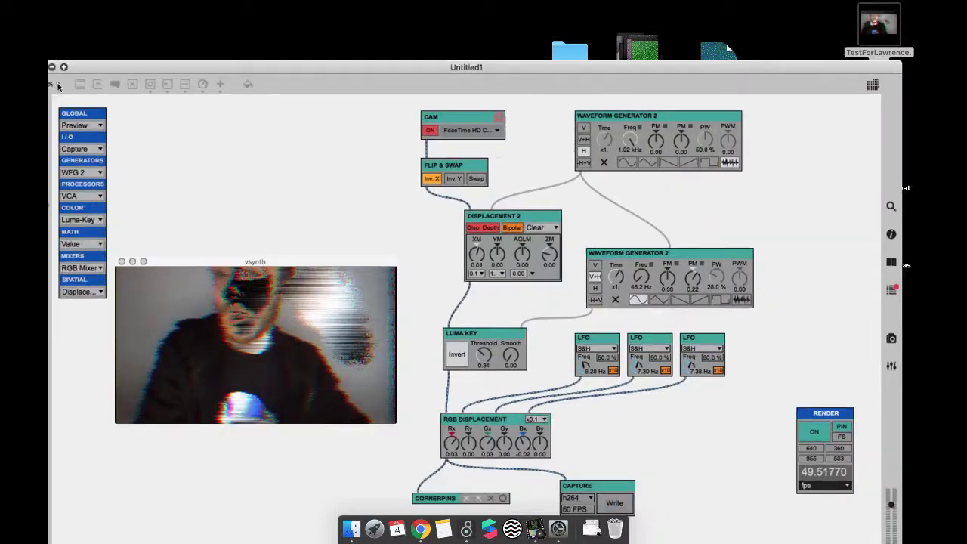
Step: Unlock the patch and delete the Capture module
{"action": "key", "text": "super+e"}
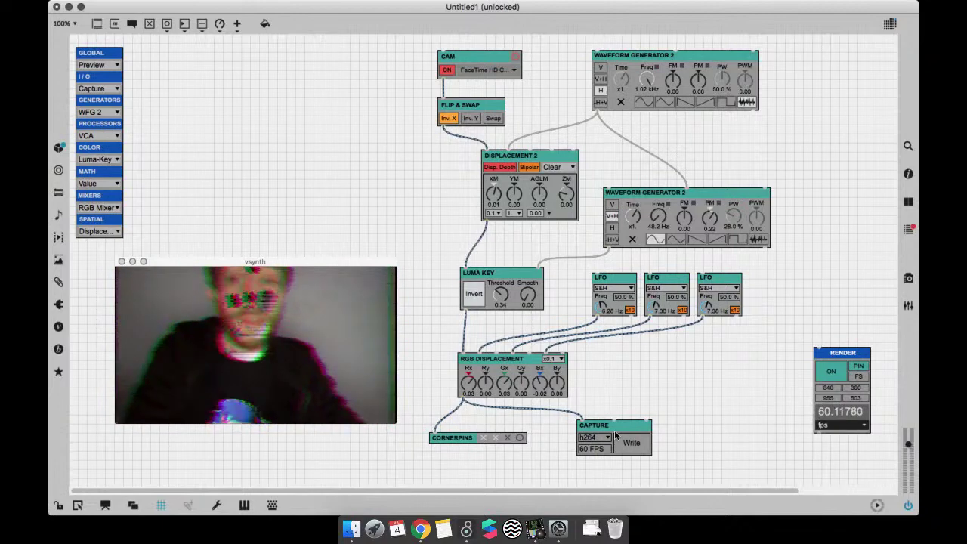
{"action": "left_click", "coordinate": [615, 435]}
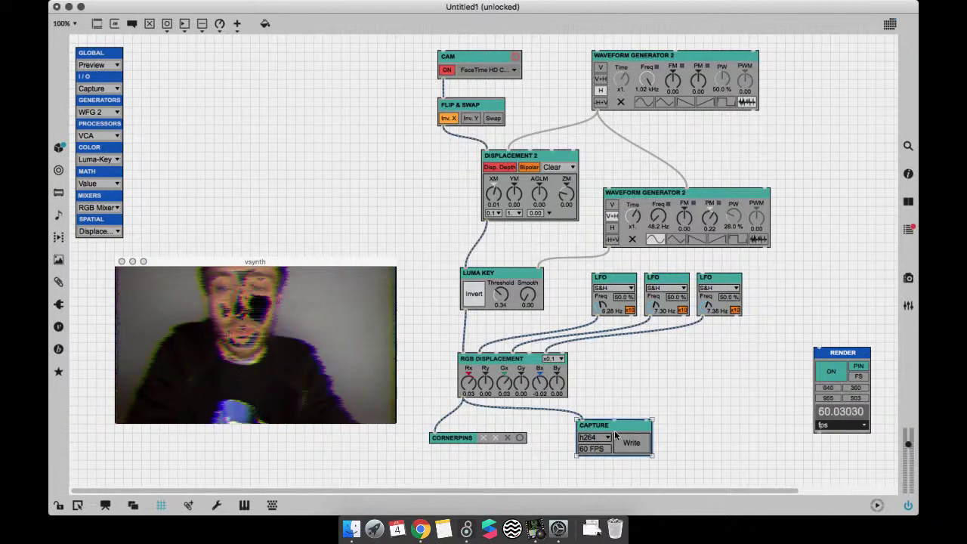
{"action": "key", "text": "BackSpace"}
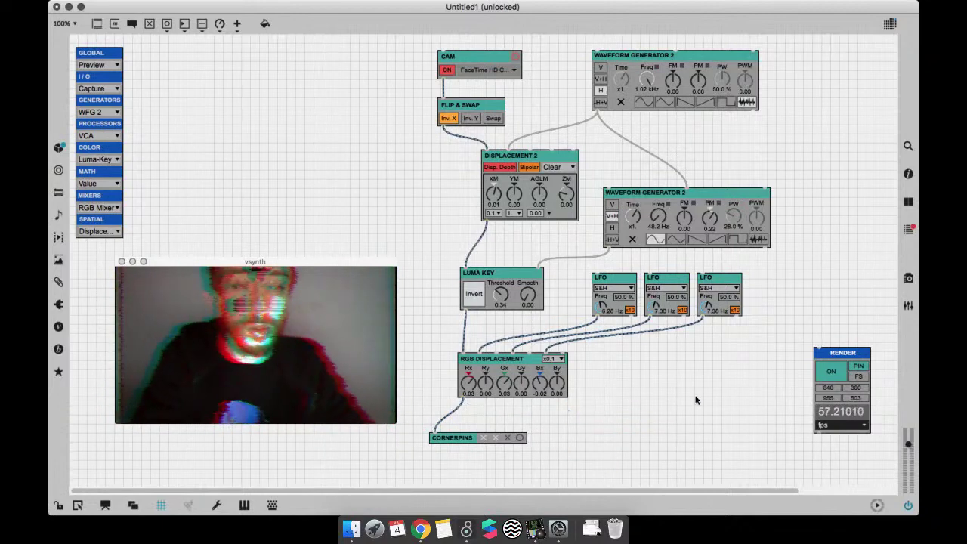
Step: Lock the patch and set the RENDER module's resolution to 1280 by 720
{"action": "key", "text": "super+e"}
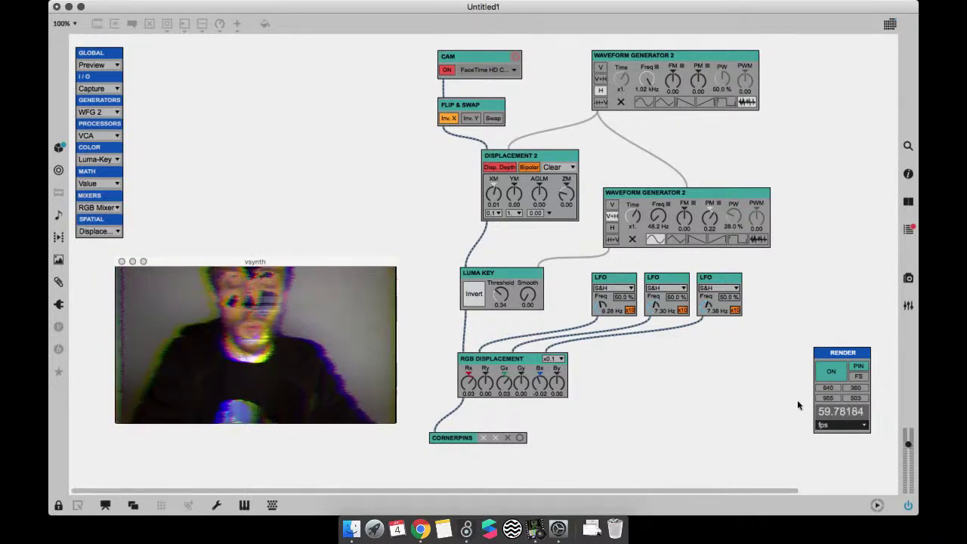
{"action": "type", "text": "1280"}
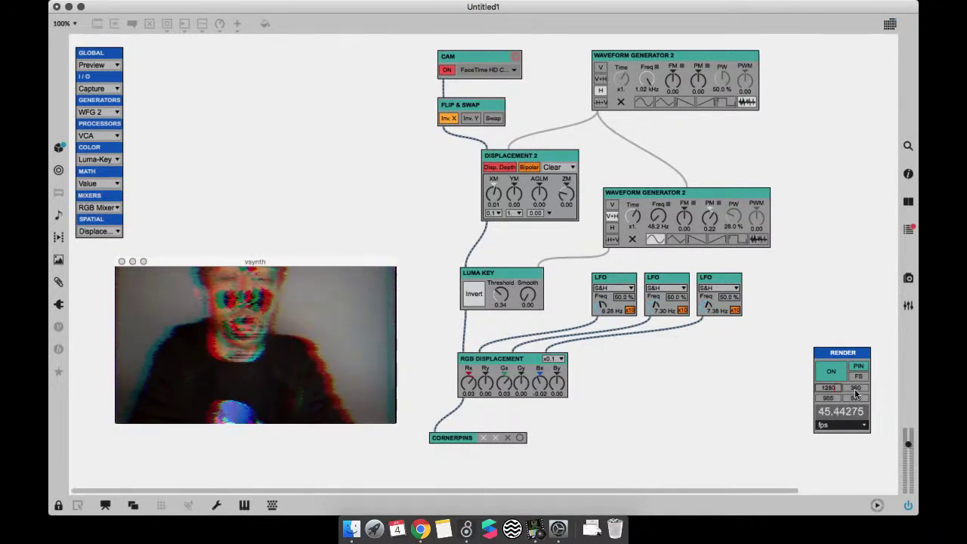
{"action": "key", "text": "Return"}
{"action": "left_click", "coordinate": [855, 389]}
{"action": "type", "text": "720"}
{"action": "key", "text": "Return"}
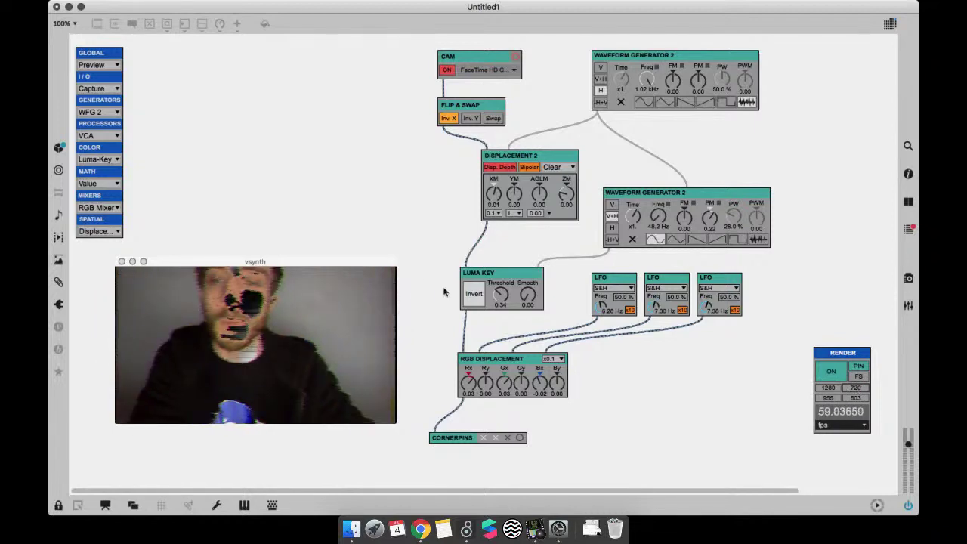
Step: Move the vsynth window aside, unlock the patch to examine the RENDER module's size settings up close, and lock it again
{"action": "left_click_drag", "start_coordinate": [389, 263], "coordinate": [480, 125]}
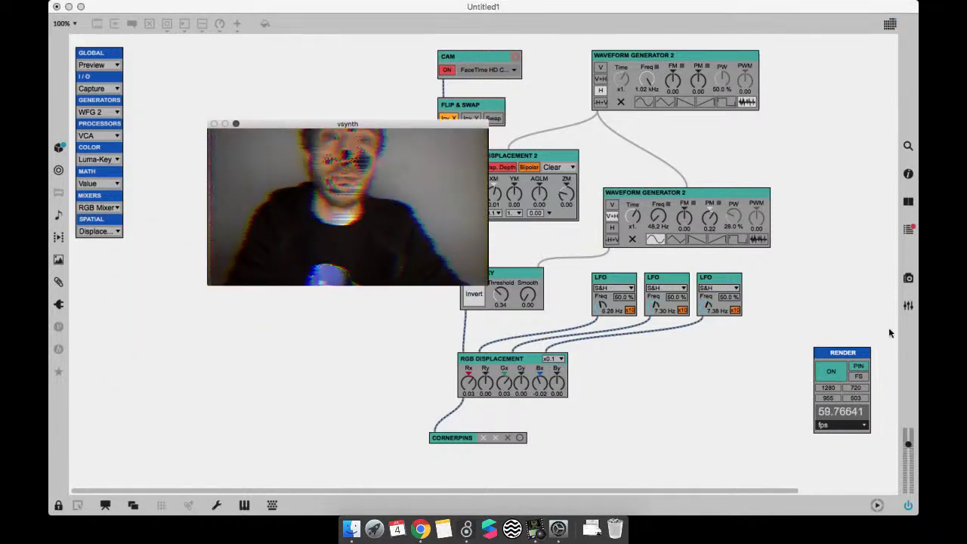
{"action": "left_click", "coordinate": [752, 413]}
{"action": "key", "text": "super+e"}
{"action": "key", "text": "super+equal"}
{"action": "key", "text": "super+equal"}
{"action": "key", "text": "super+equal"}
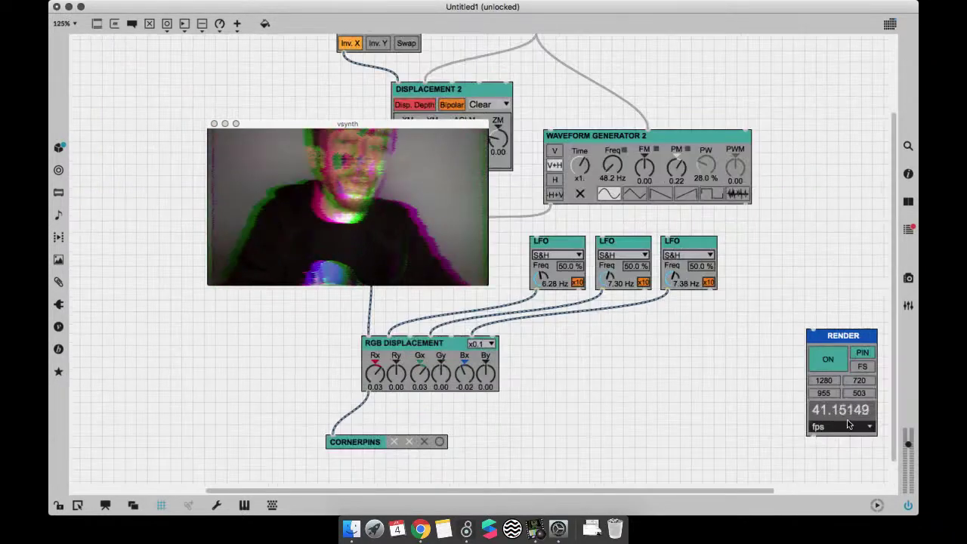
{"action": "scroll", "coordinate": [836, 400], "scroll_direction": "right", "scroll_amount": 2}
{"action": "left_click", "coordinate": [808, 384]}
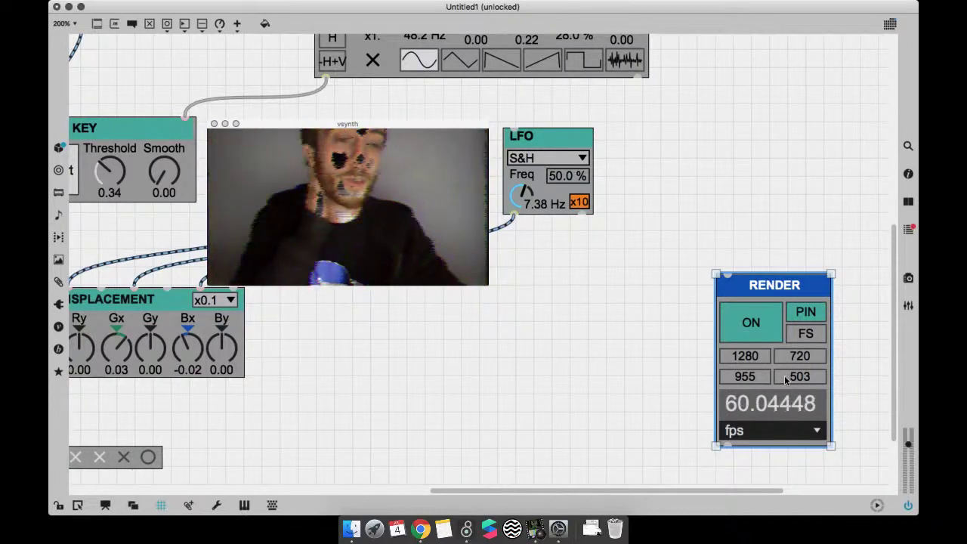
{"action": "left_click_drag", "start_coordinate": [420, 128], "coordinate": [438, 155]}
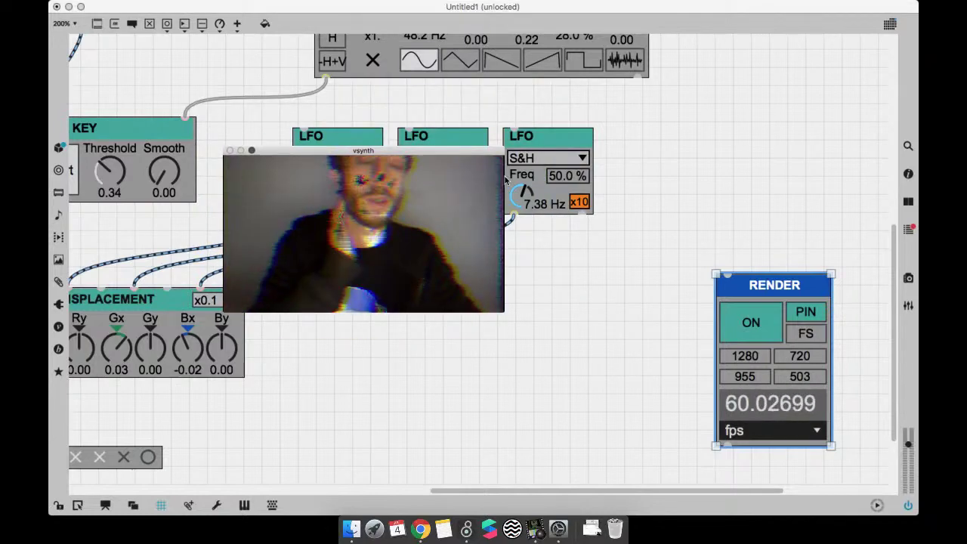
{"action": "left_click", "coordinate": [662, 364]}
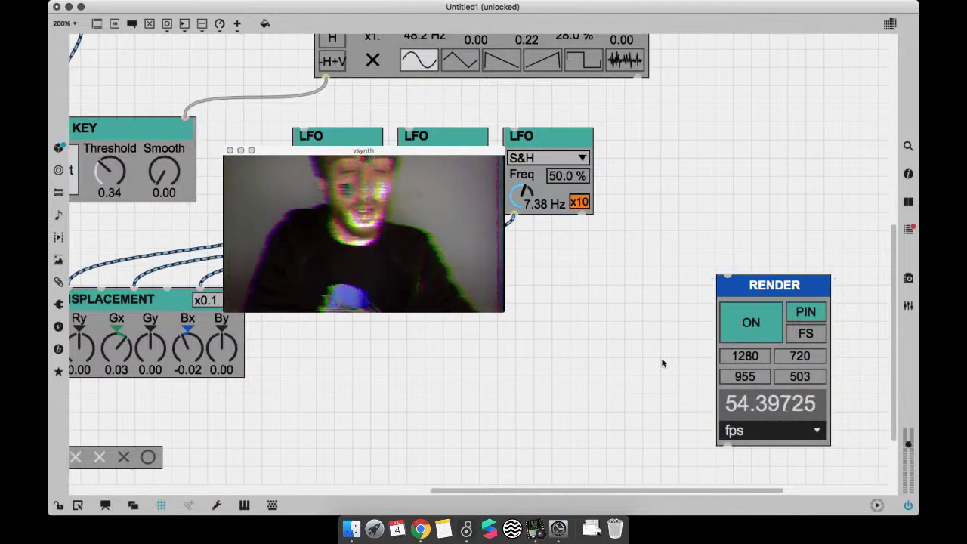
{"action": "key", "text": "super+minus"}
{"action": "key", "text": "super+e"}
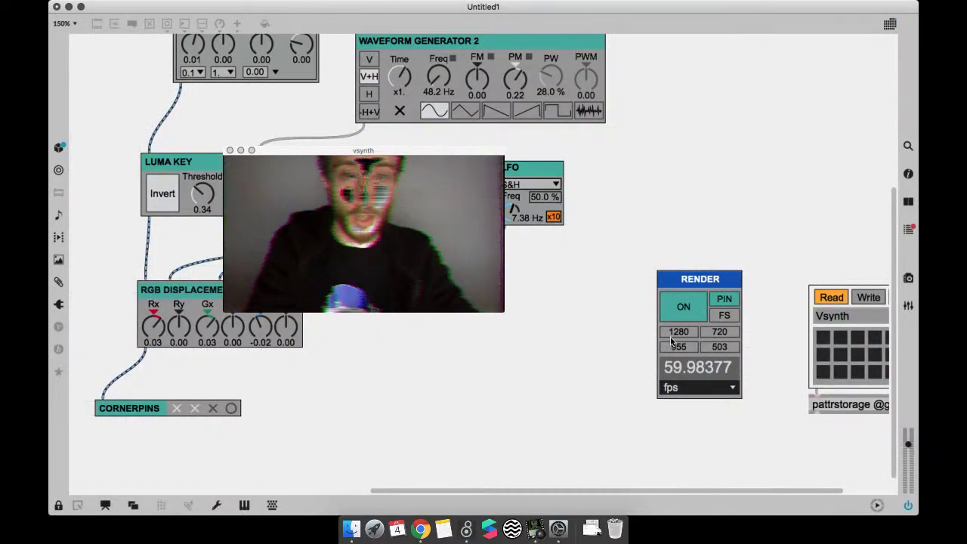
Step: Try a square RENDER resolution of 800 by 800
{"action": "left_click", "coordinate": [677, 332]}
{"action": "type", "text": "800"}
{"action": "key", "text": "Return"}
{"action": "left_click", "coordinate": [719, 331]}
{"action": "type", "text": "800"}
{"action": "key", "text": "Return"}
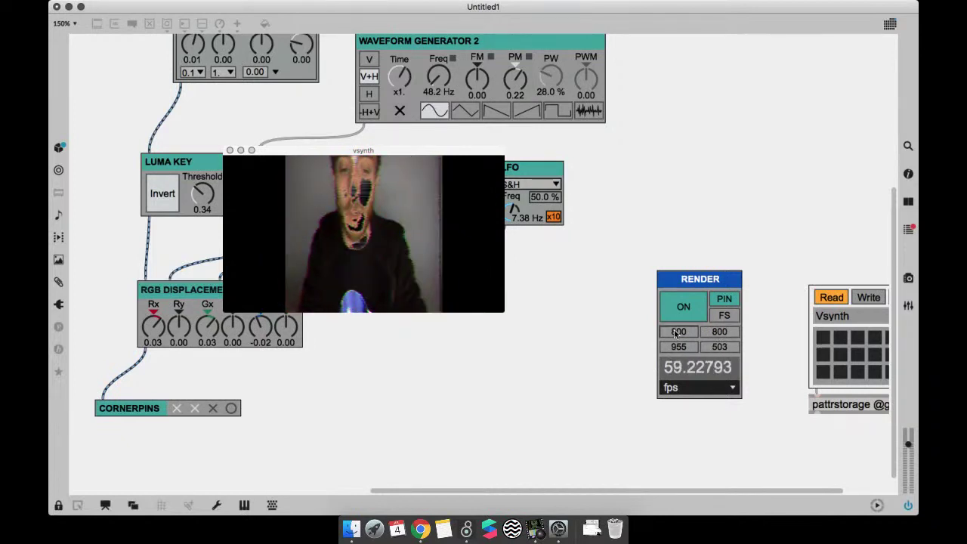
Step: Set the RENDER resolution back to 1280 by 720
{"action": "left_click_drag", "start_coordinate": [675, 332], "coordinate": [670, 324]}
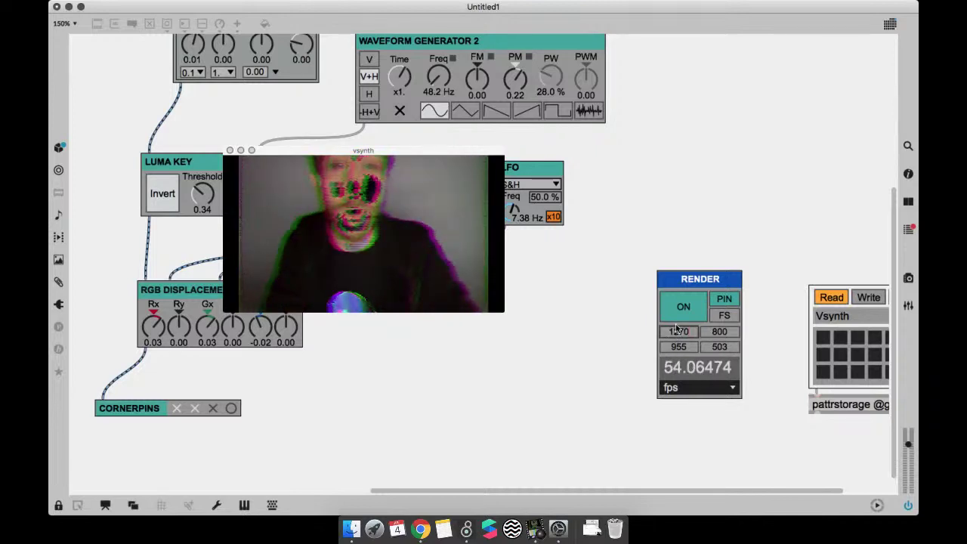
{"action": "type", "text": "1280"}
{"action": "left_click", "coordinate": [713, 332]}
{"action": "type", "text": "720"}
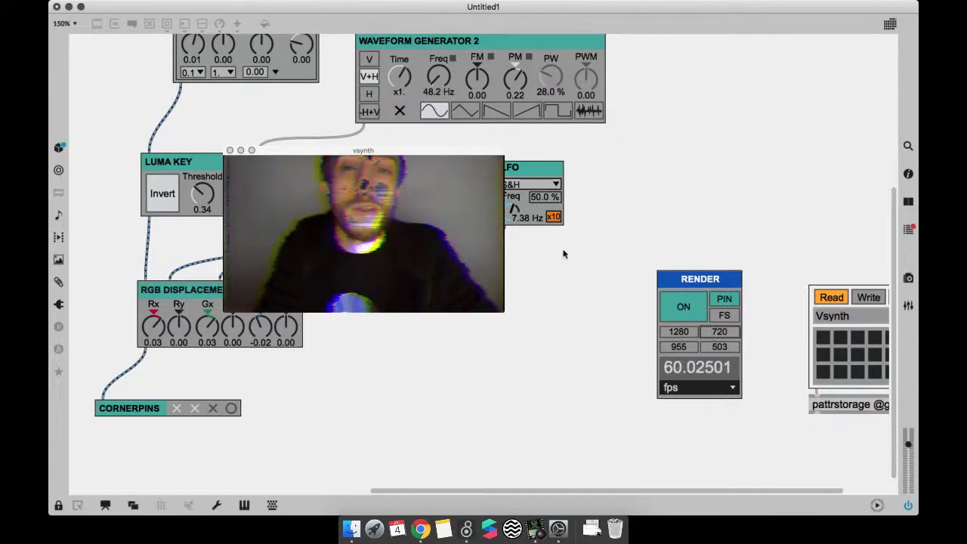
Step: Set the output window size in RENDER to 640 by 360 and reposition the vsynth window over the patch
{"action": "left_click_drag", "start_coordinate": [400, 153], "coordinate": [431, 83]}
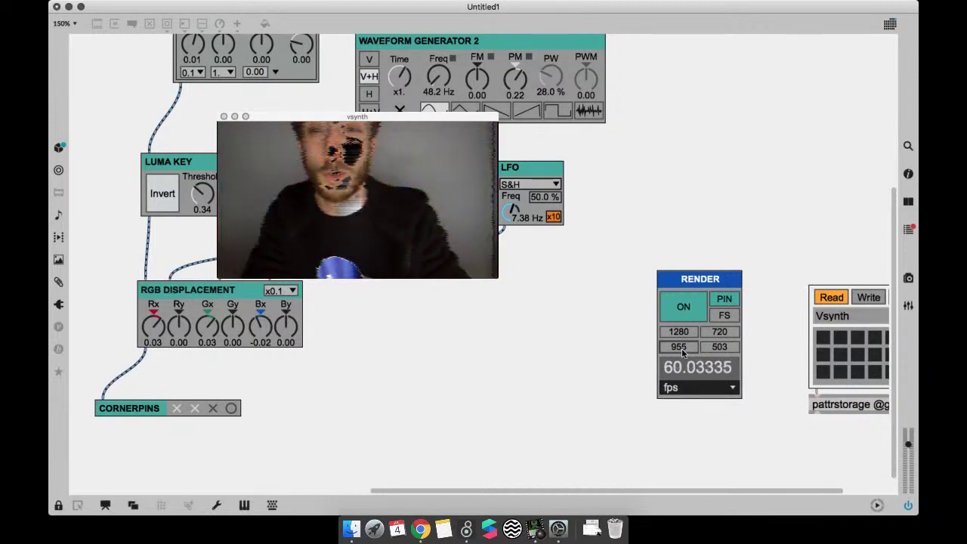
{"action": "left_click", "coordinate": [681, 348]}
{"action": "type", "text": "640"}
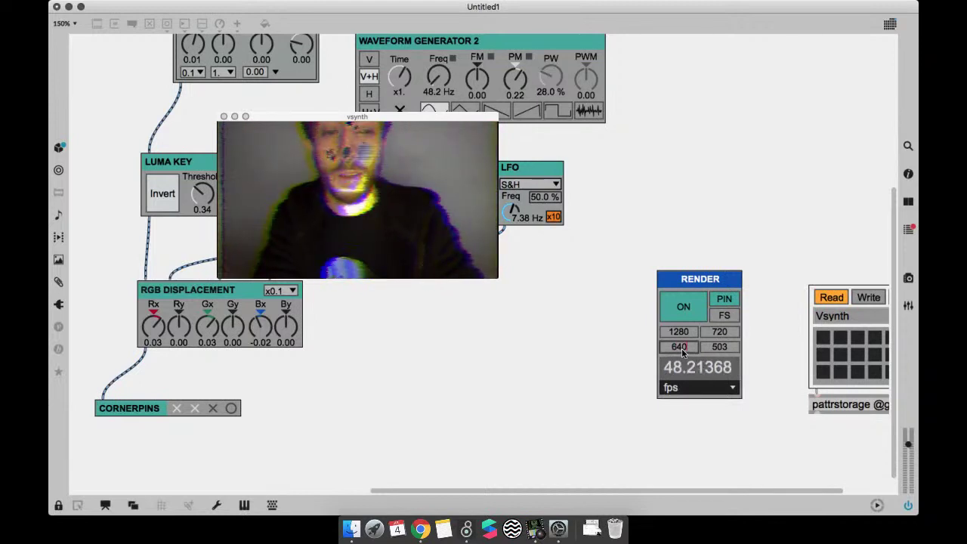
{"action": "key", "text": "Return"}
{"action": "left_click", "coordinate": [724, 348]}
{"action": "type", "text": "360"}
{"action": "key", "text": "Return"}
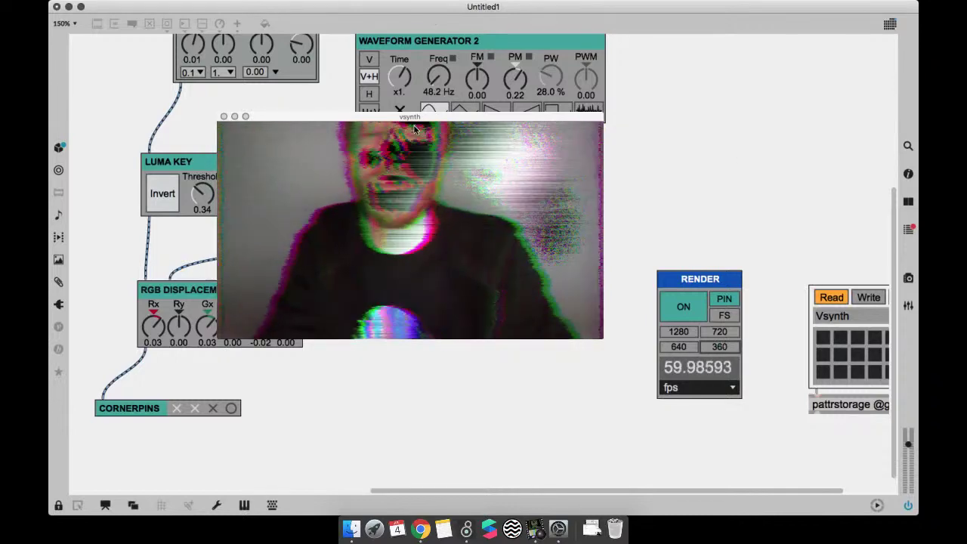
{"action": "left_click_drag", "start_coordinate": [401, 117], "coordinate": [352, 135]}
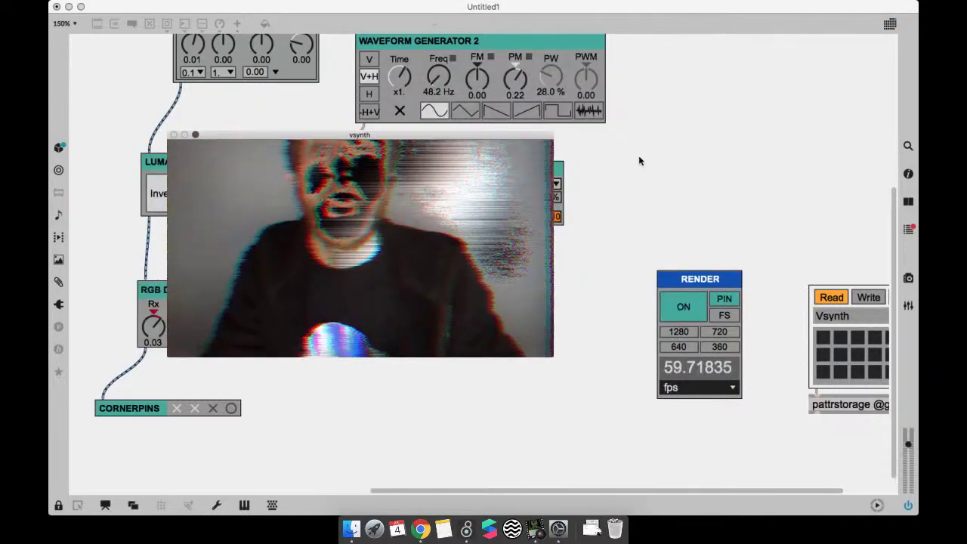
Step: Open ScreenFlow and frame a partial-screen recording region of about 1300 by 850 pixels for the vsynth window
{"action": "key", "text": "super+space"}
{"action": "type", "text": "screenFlow"}
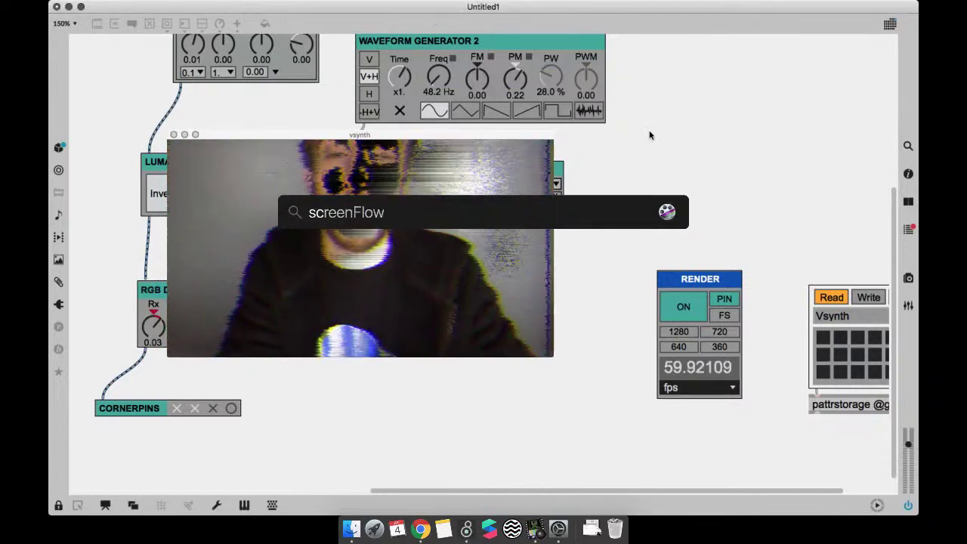
{"action": "key", "text": "Return"}
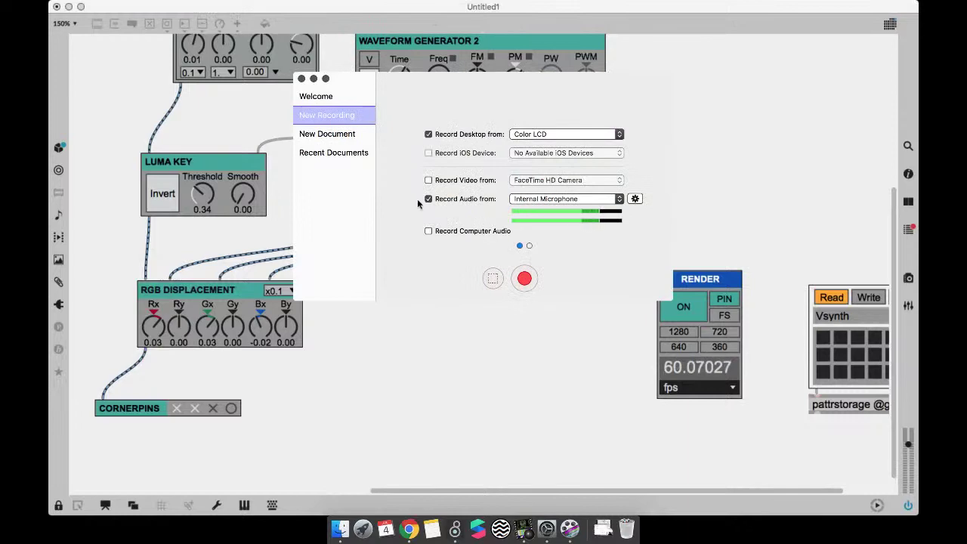
{"action": "left_click", "coordinate": [493, 278]}
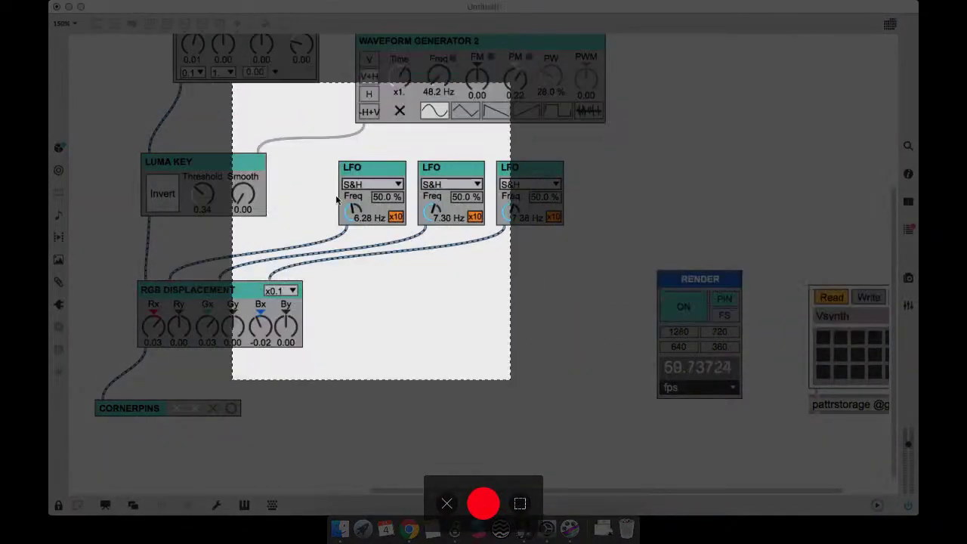
{"action": "left_click_drag", "start_coordinate": [336, 198], "coordinate": [180, 263]}
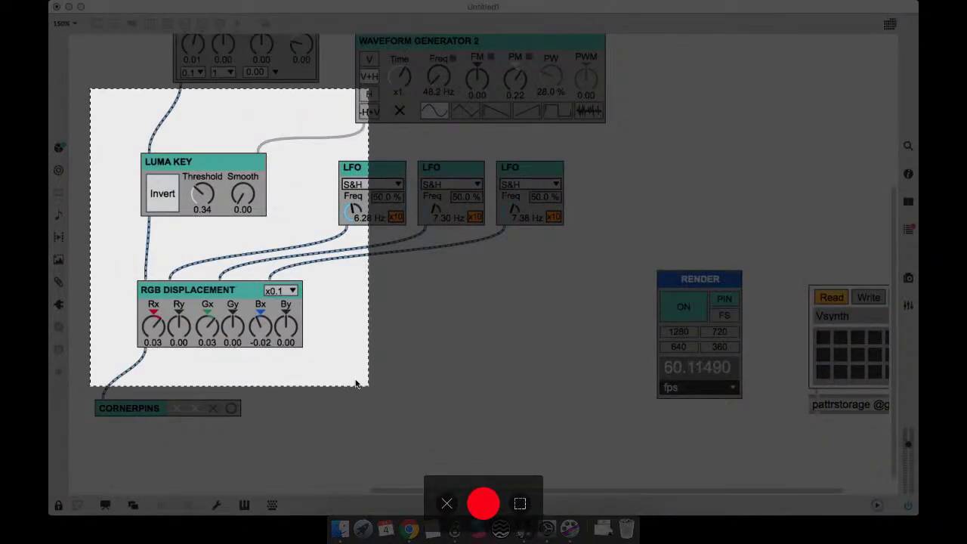
{"action": "left_click_drag", "start_coordinate": [368, 387], "coordinate": [466, 318]}
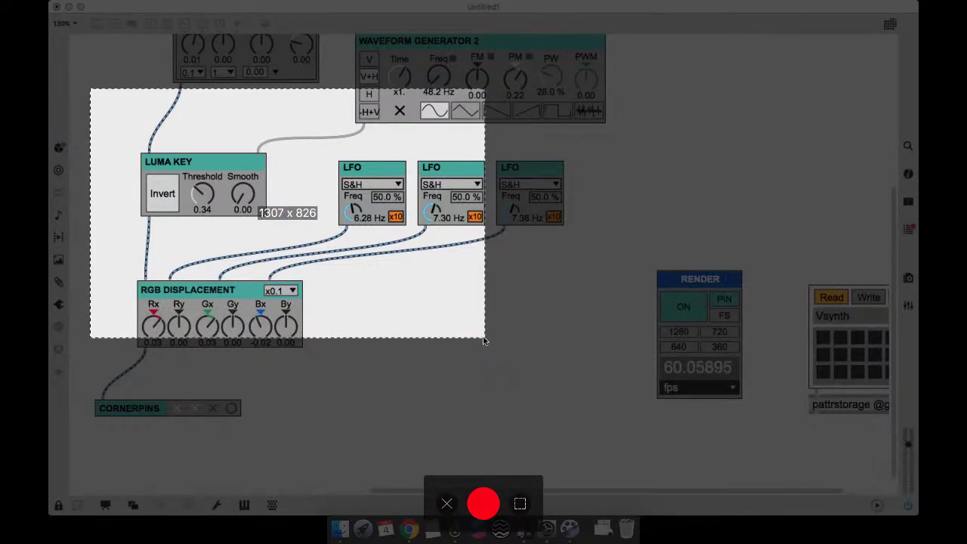
Step: Start the region recording, move the vsynth window inside the recorded frame, and stop the recording
{"action": "left_click", "coordinate": [488, 504]}
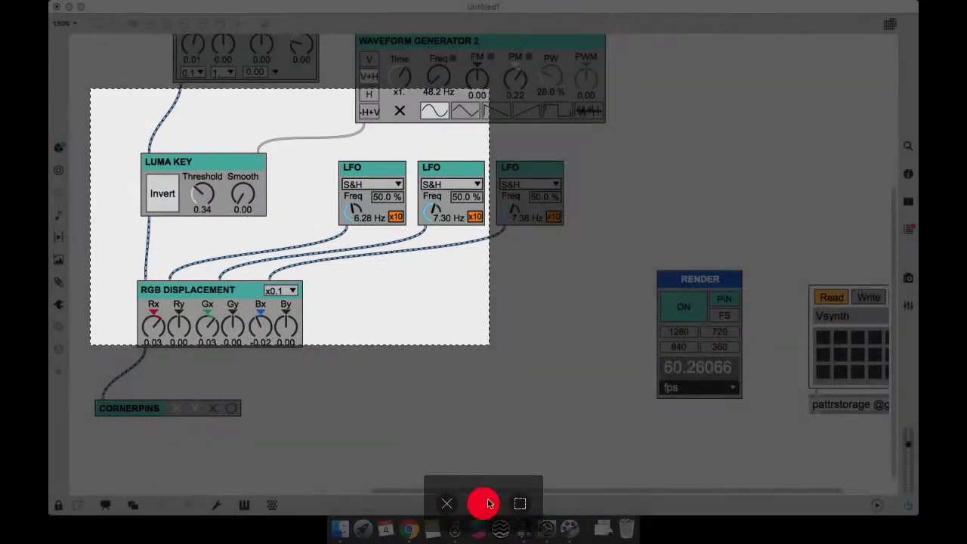
{"action": "left_click_drag", "start_coordinate": [389, 141], "coordinate": [320, 99]}
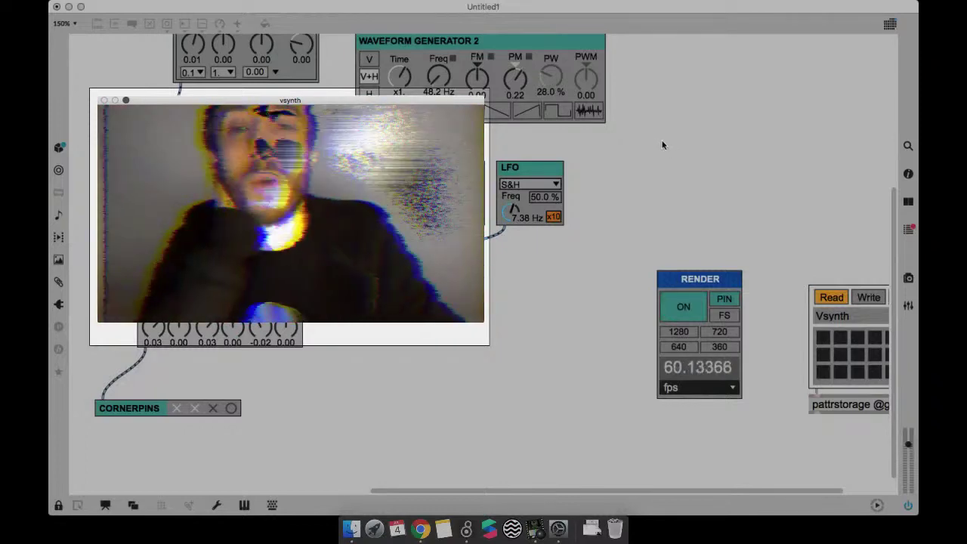
{"action": "left_click", "coordinate": [687, 4]}
{"action": "left_click", "coordinate": [725, 30]}
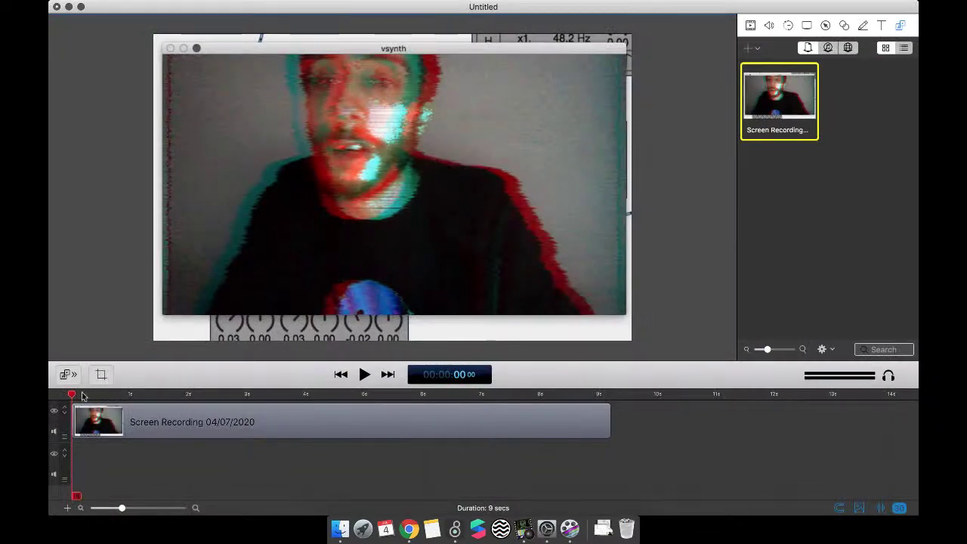
Step: Crop the ScreenFlow canvas to the vsynth picture at 1278 by 711, excluding the window's title bar and surrounding patch
{"action": "left_click", "coordinate": [102, 375]}
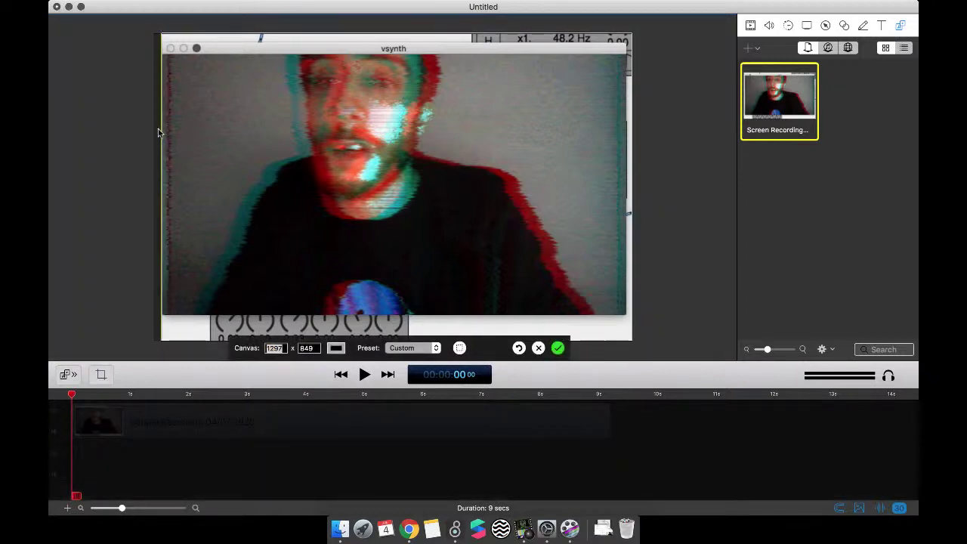
{"action": "left_click_drag", "start_coordinate": [340, 43], "coordinate": [344, 56]}
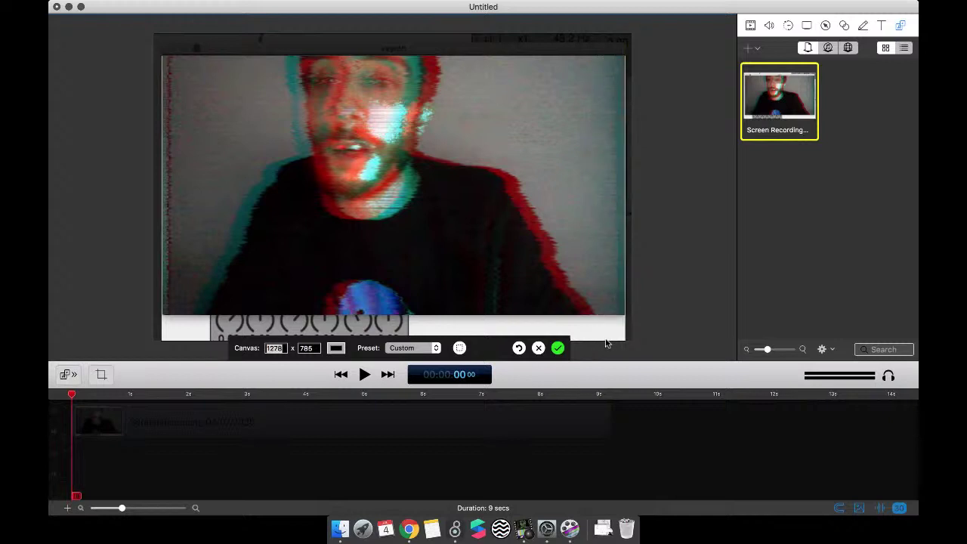
{"action": "left_click", "coordinate": [558, 347]}
Step: Select the full duration of the recorded clip and examine the export settings, including the preset and resolution options
{"action": "left_click_drag", "start_coordinate": [75, 398], "coordinate": [642, 419]}
{"action": "key", "text": "super+a"}
{"action": "mouse_move", "coordinate": [165, 8]}
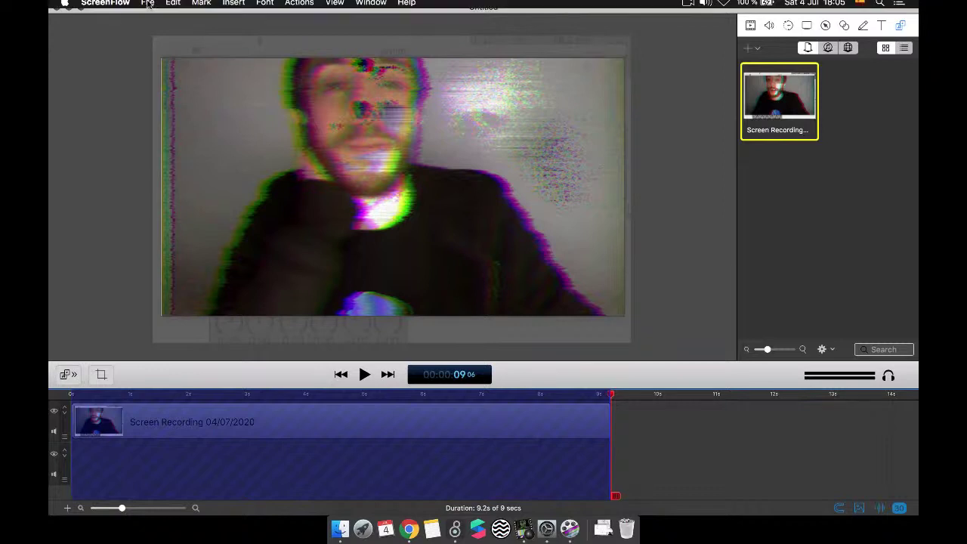
{"action": "left_click", "coordinate": [148, 6]}
{"action": "left_click", "coordinate": [216, 184]}
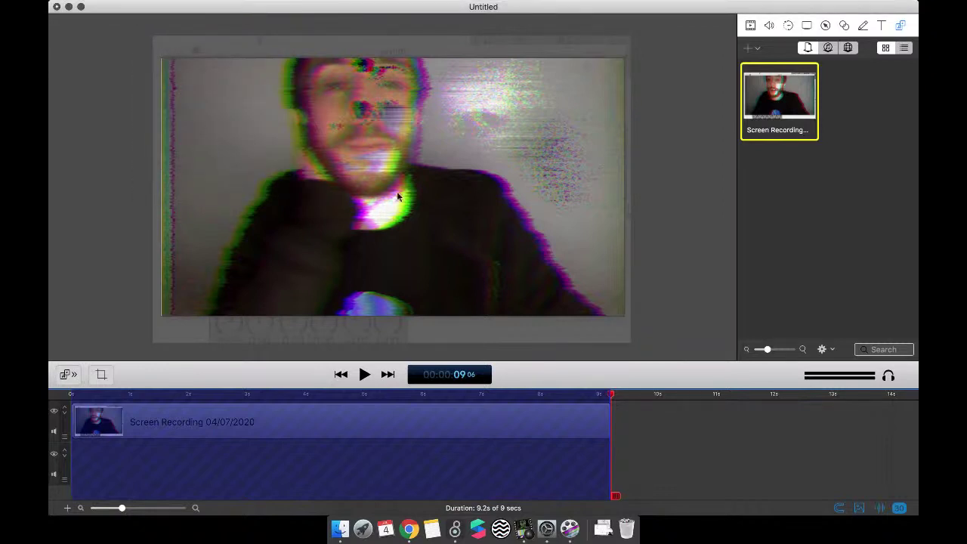
{"action": "left_click", "coordinate": [458, 154]}
{"action": "left_click", "coordinate": [461, 130]}
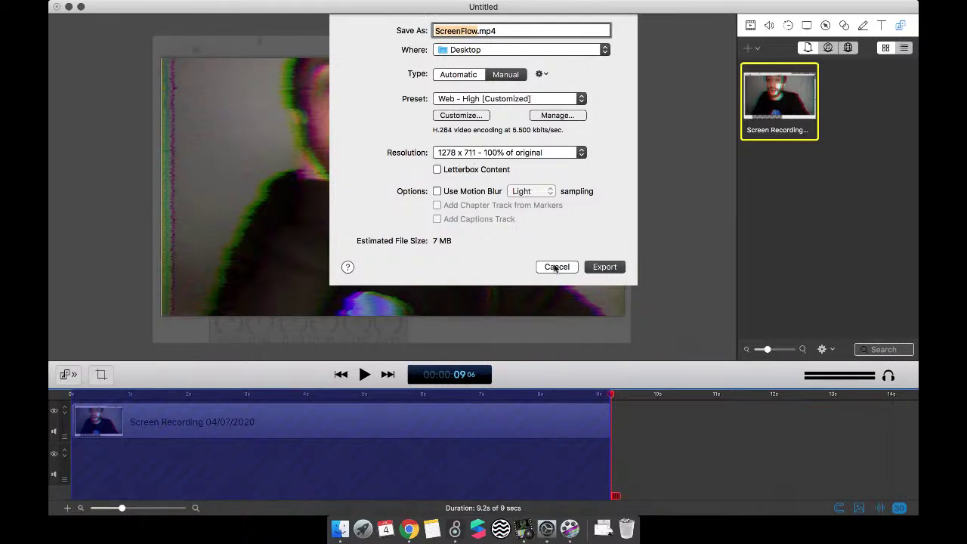
Step: Cancel the export and close the untitled ScreenFlow document to return to the Max patch
{"action": "left_click", "coordinate": [556, 266]}
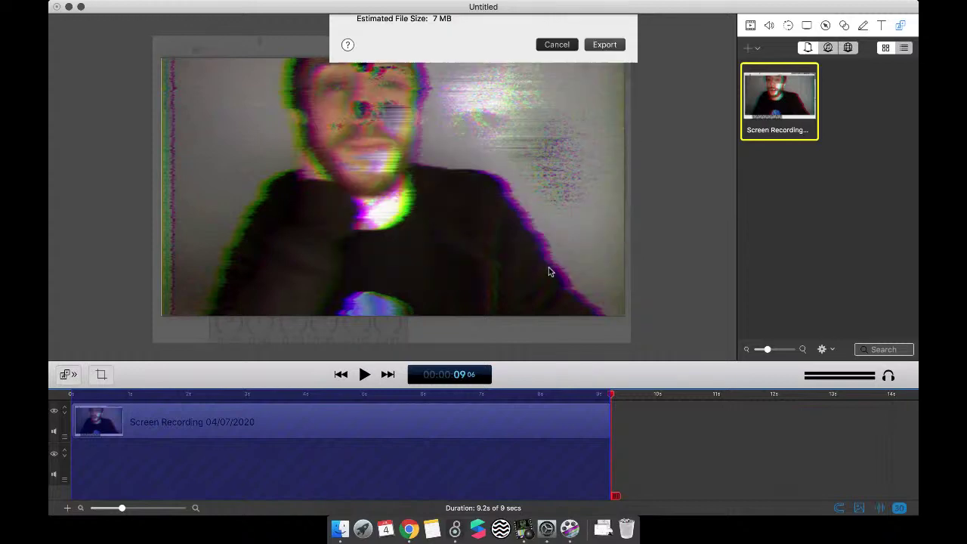
{"action": "left_click", "coordinate": [56, 6]}
{"action": "left_click", "coordinate": [442, 76]}
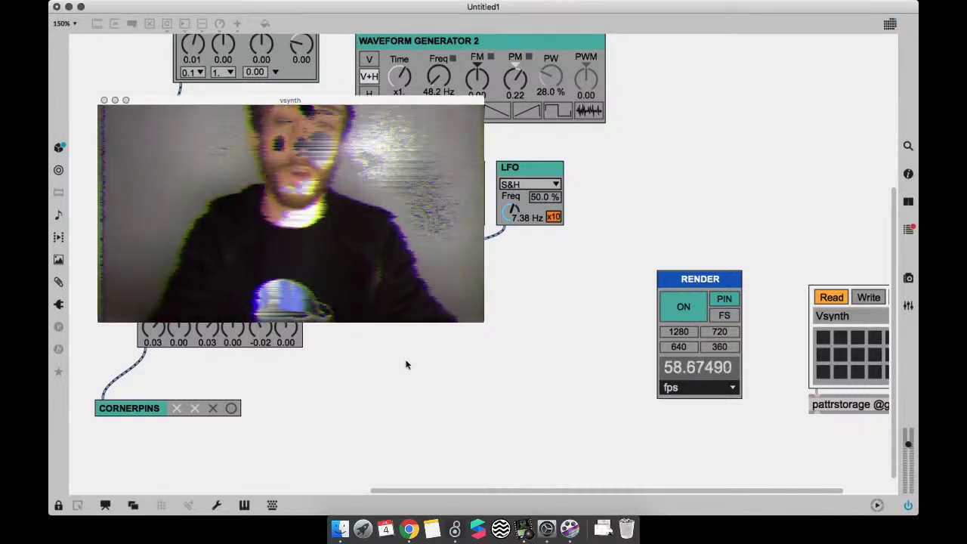
Step: Unlock the patch, shift all modules closer to the module selector, and place the vsynth window over the free space beside them
{"action": "key", "text": "super+minus"}
{"action": "key", "text": "super+minus"}
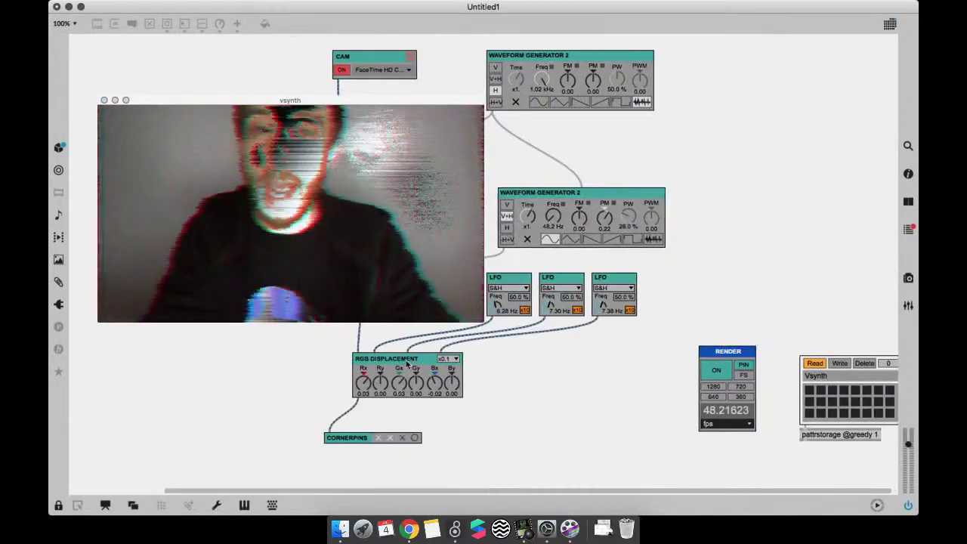
{"action": "scroll", "coordinate": [405, 365], "scroll_direction": "right", "scroll_amount": 3}
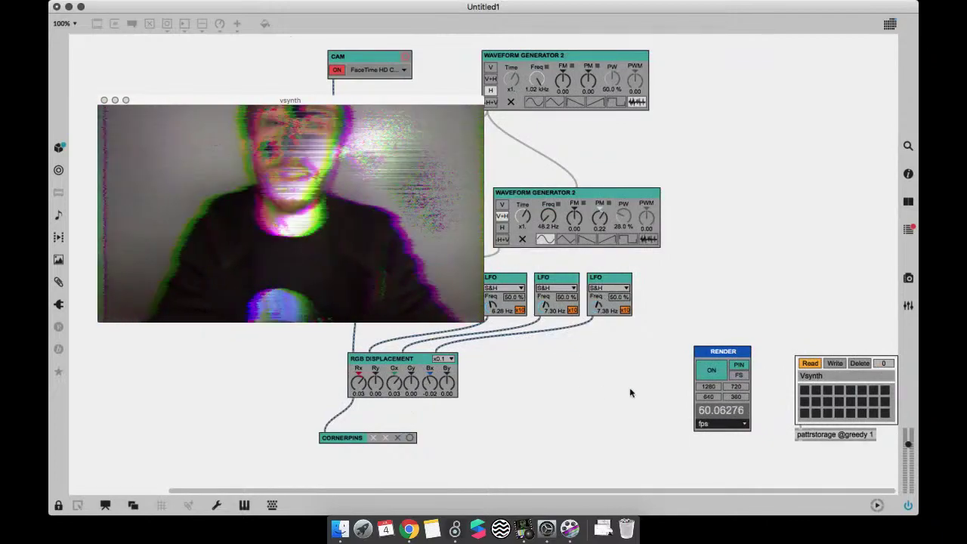
{"action": "key", "text": "super+e"}
{"action": "key", "text": "super+equal"}
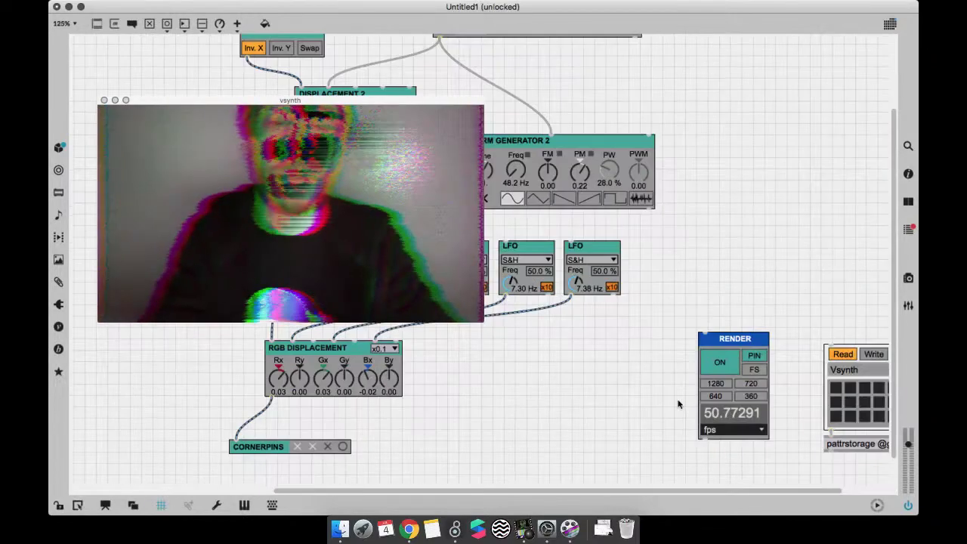
{"action": "scroll", "coordinate": [604, 227], "scroll_direction": "down", "scroll_amount": 3}
{"action": "scroll", "coordinate": [604, 226], "scroll_direction": "right", "scroll_amount": 3}
{"action": "left_click_drag", "start_coordinate": [401, 97], "coordinate": [442, 77]}
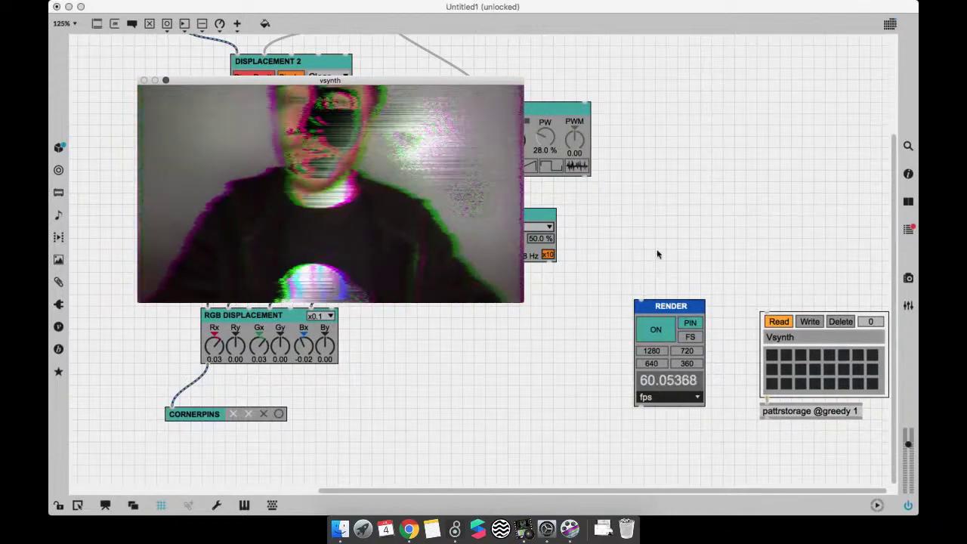
{"action": "key", "text": "super+minus"}
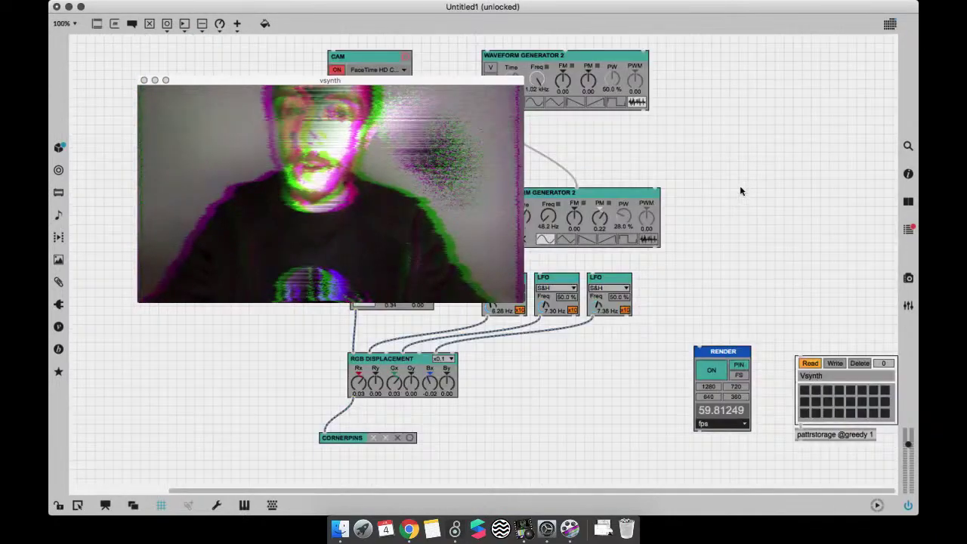
{"action": "scroll", "coordinate": [491, 154], "scroll_direction": "left", "scroll_amount": 3}
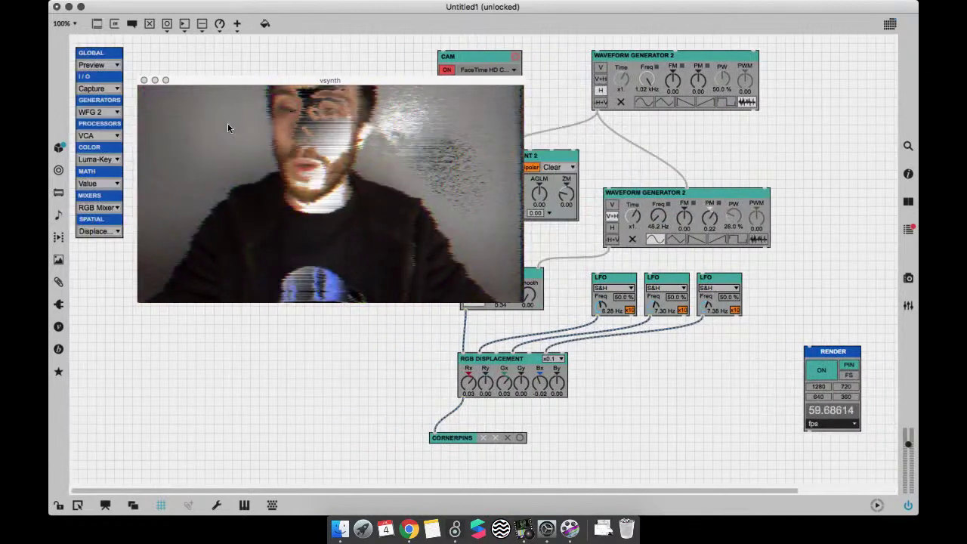
{"action": "key", "text": "super+a"}
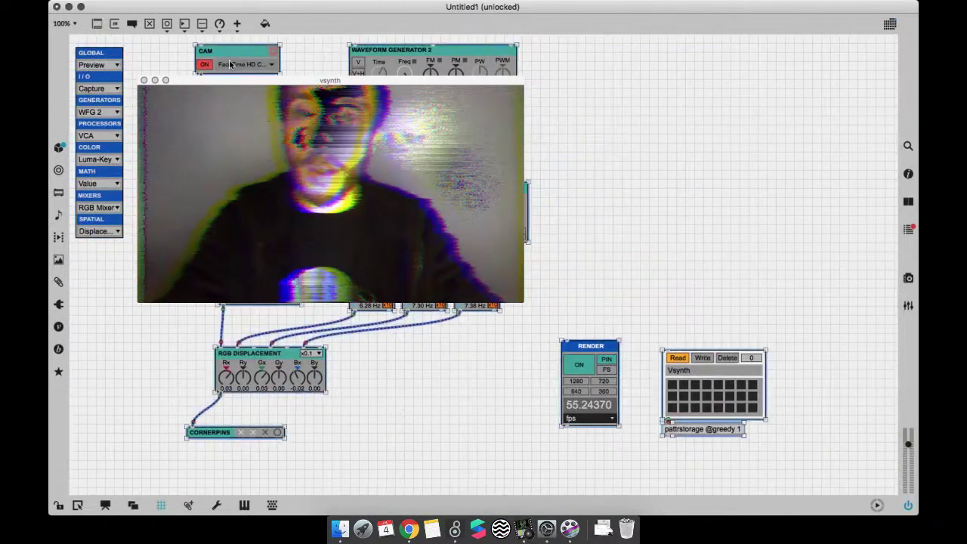
{"action": "left_click_drag", "start_coordinate": [469, 85], "coordinate": [820, 57]}
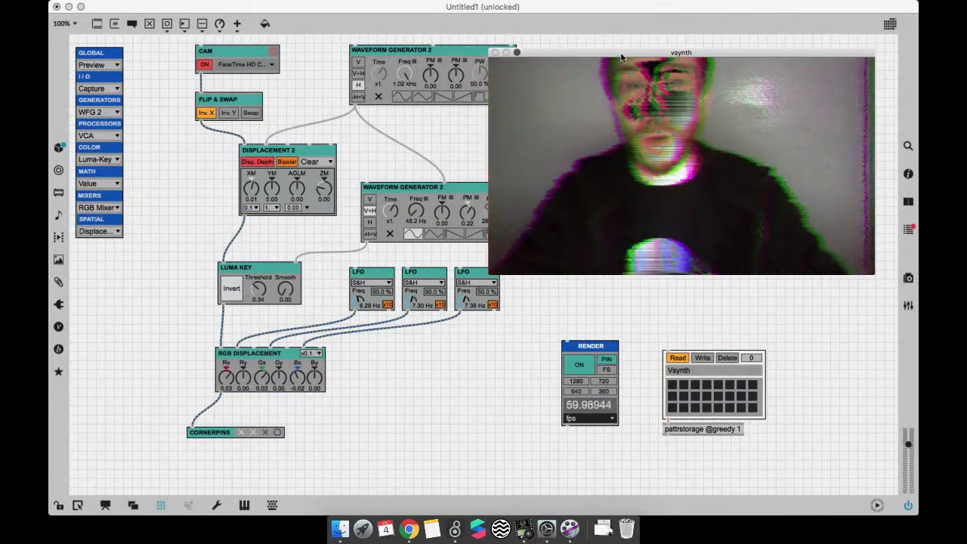
Step: With the patch locked, set the second waveform generator's frequency to 129 Hz and the LUMA KEY threshold to 0.53
{"action": "left_click", "coordinate": [447, 135], "text": "super"}
{"action": "left_click_drag", "start_coordinate": [421, 213], "coordinate": [421, 200]}
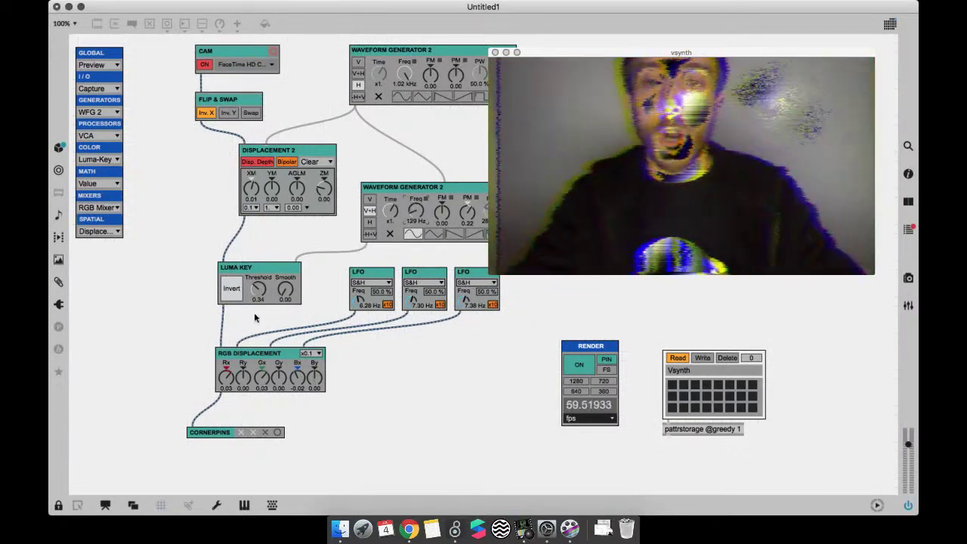
{"action": "left_click_drag", "start_coordinate": [258, 297], "coordinate": [258, 288]}
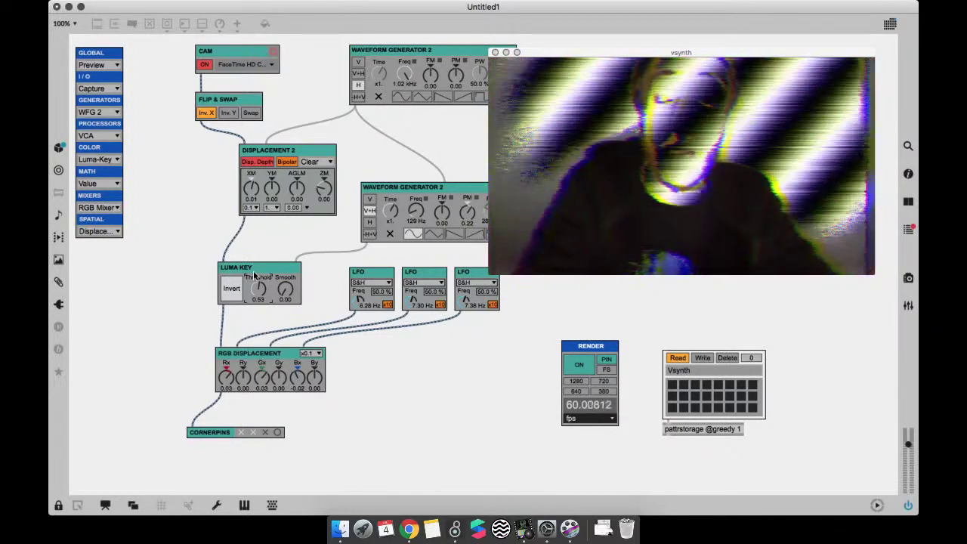
Step: Find and launch Syphon Recorder
{"action": "key", "text": "super+space"}
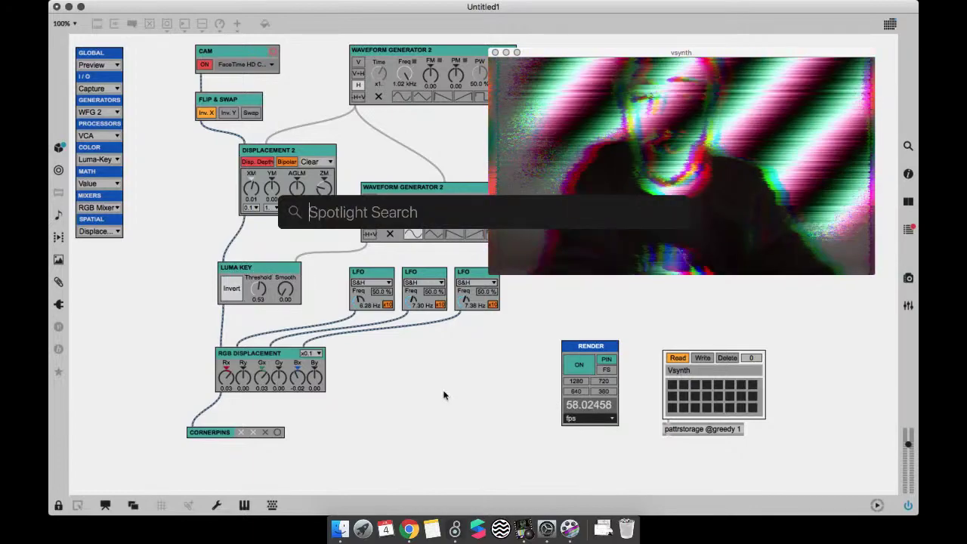
{"action": "type", "text": "syphon rec"}
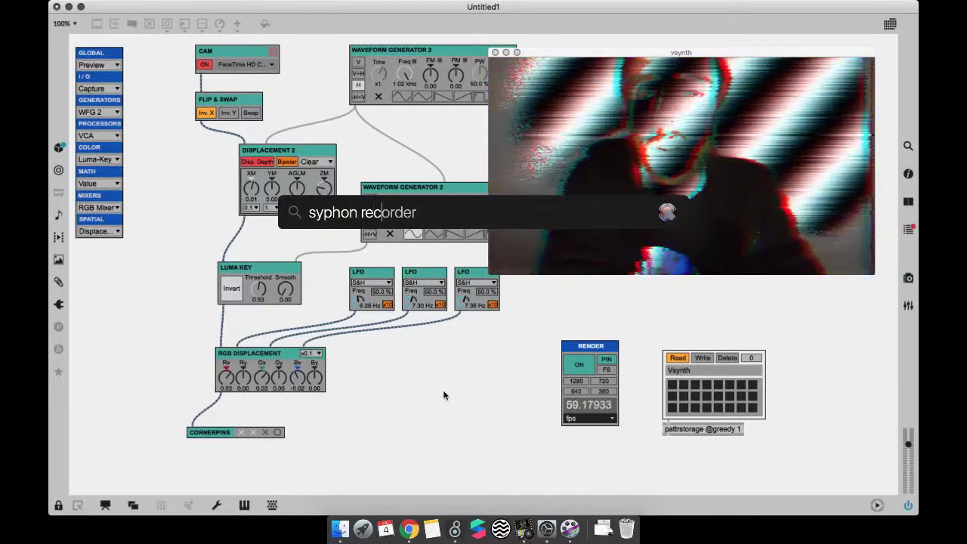
{"action": "key", "text": "Return"}
{"action": "left_click_drag", "start_coordinate": [566, 28], "coordinate": [691, 61]}
{"action": "left_click", "coordinate": [557, 100]}
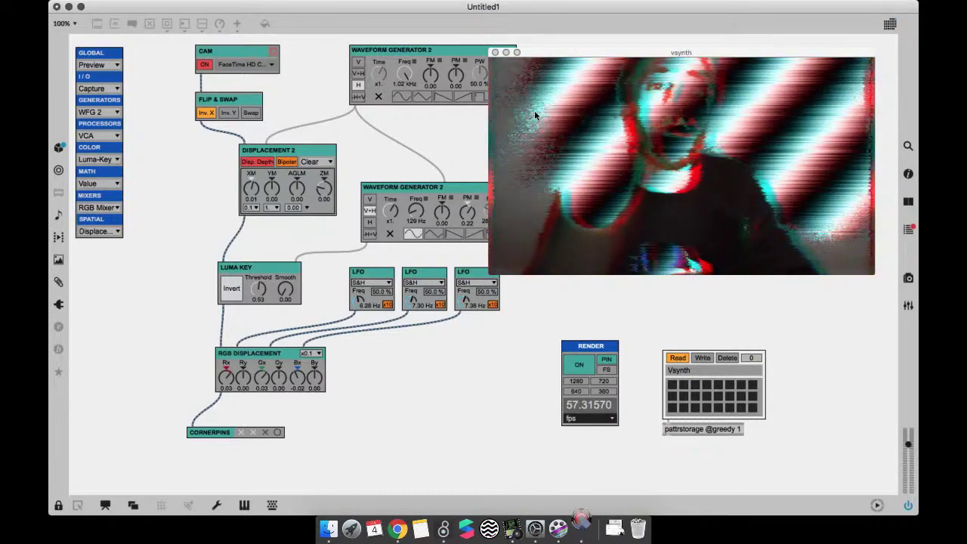
Step: Try the Swap option of FLIP & SWAP with the vsynth window moved aside
{"action": "left_click_drag", "start_coordinate": [557, 53], "coordinate": [627, 167]}
{"action": "left_click", "coordinate": [250, 112]}
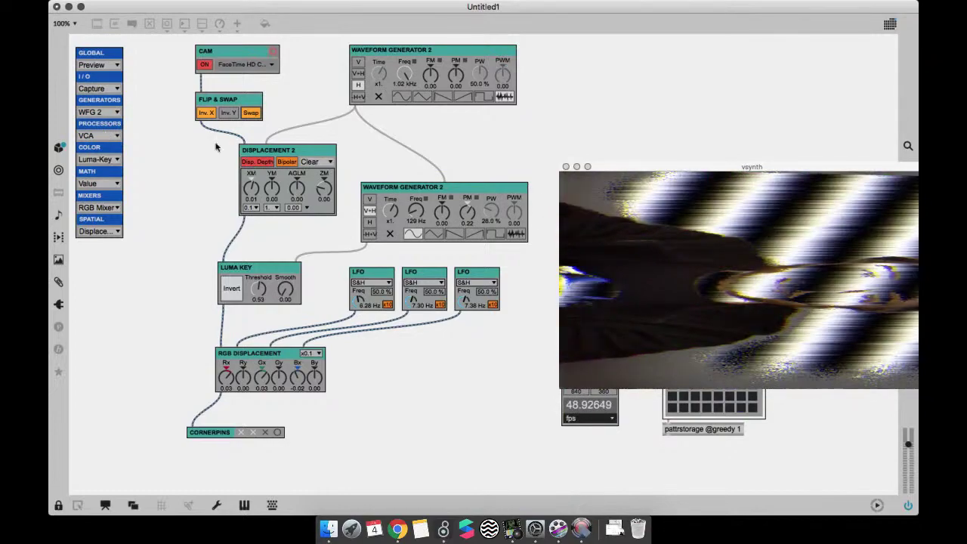
{"action": "left_click_drag", "start_coordinate": [672, 167], "coordinate": [595, 51]}
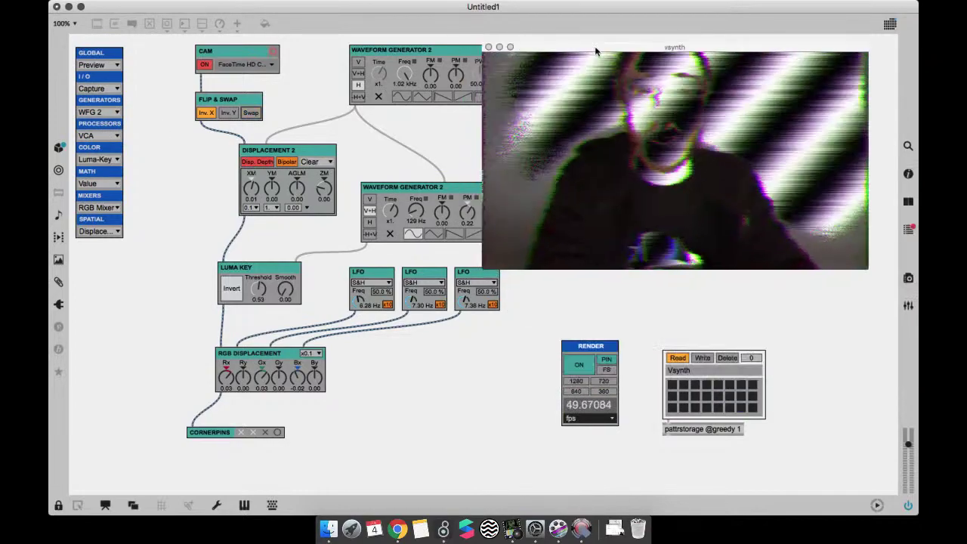
Step: Switch to Syphon Recorder and ignore the available update
{"action": "left_click", "coordinate": [581, 529]}
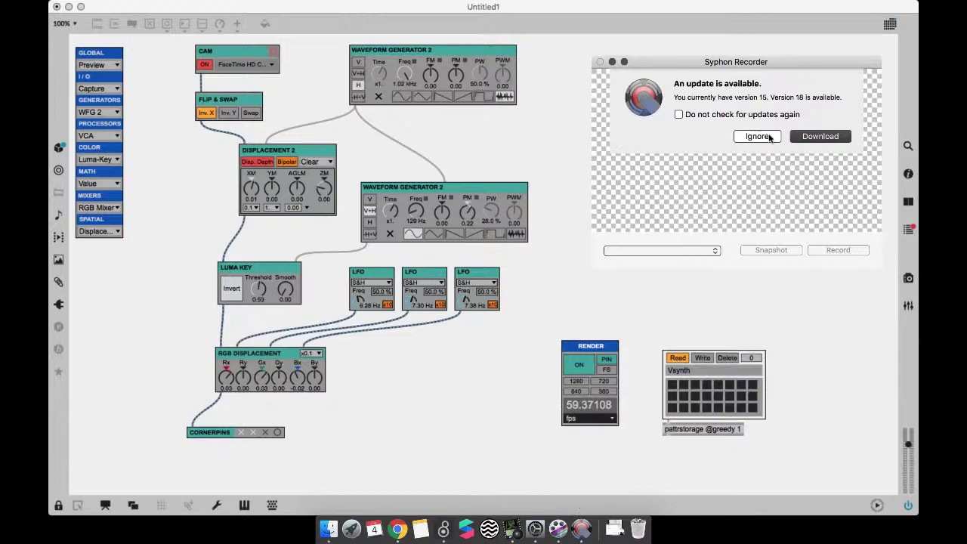
{"action": "left_click", "coordinate": [758, 136]}
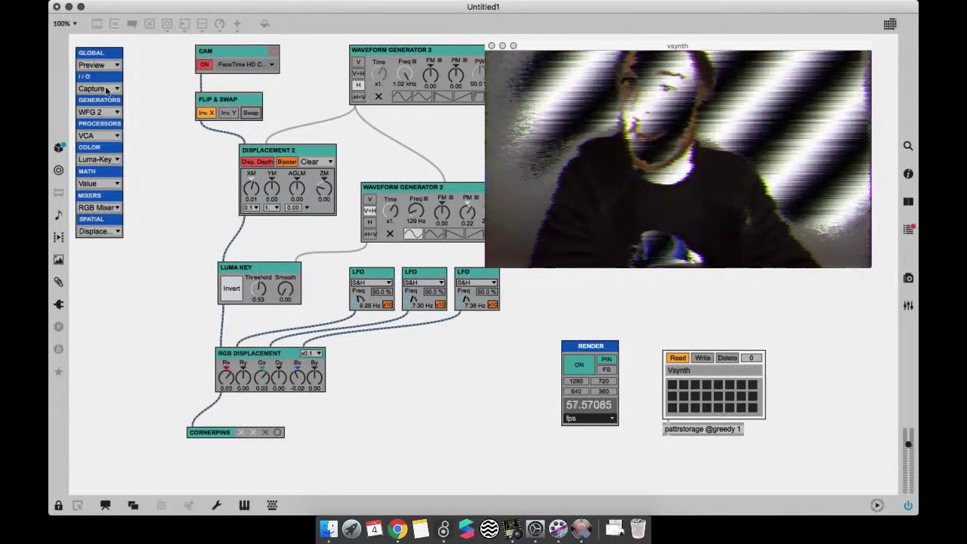
Step: Add a Syphon Server module beside CORNERPINS, feed it from the RGB DISPLACEMENT output, and switch to Syphon Recorder
{"action": "left_click", "coordinate": [106, 89]}
{"action": "left_click", "coordinate": [140, 171]}
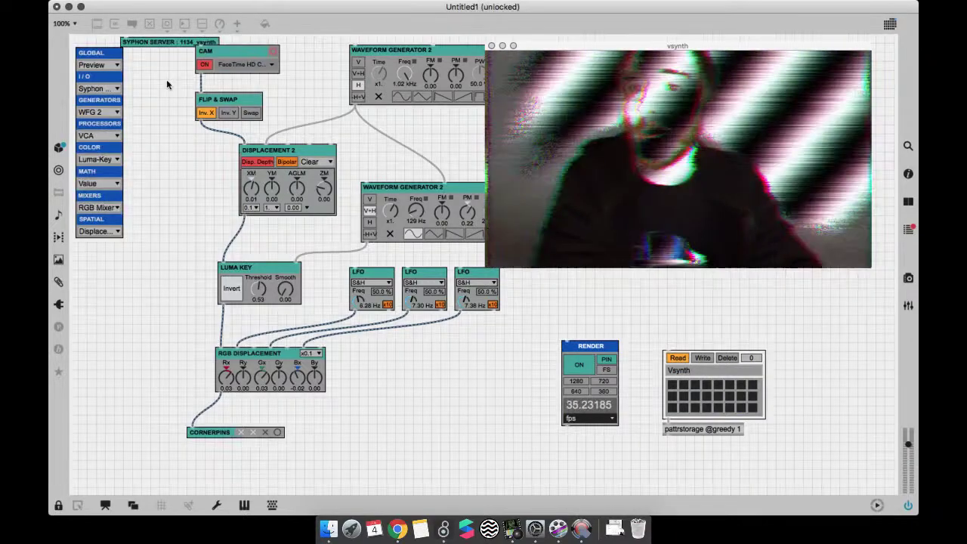
{"action": "left_click_drag", "start_coordinate": [163, 41], "coordinate": [336, 418]}
{"action": "left_click_drag", "start_coordinate": [223, 391], "coordinate": [320, 417]}
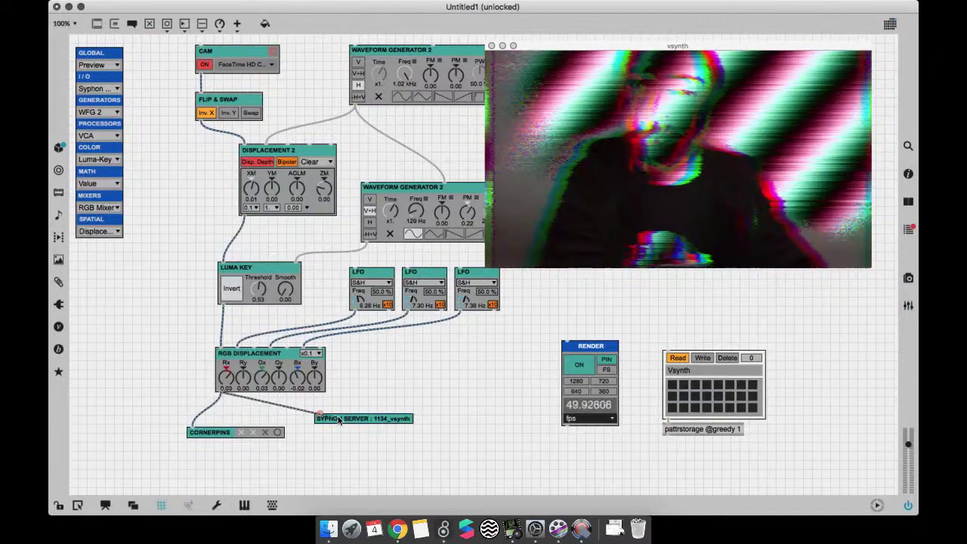
{"action": "left_click", "coordinate": [581, 529]}
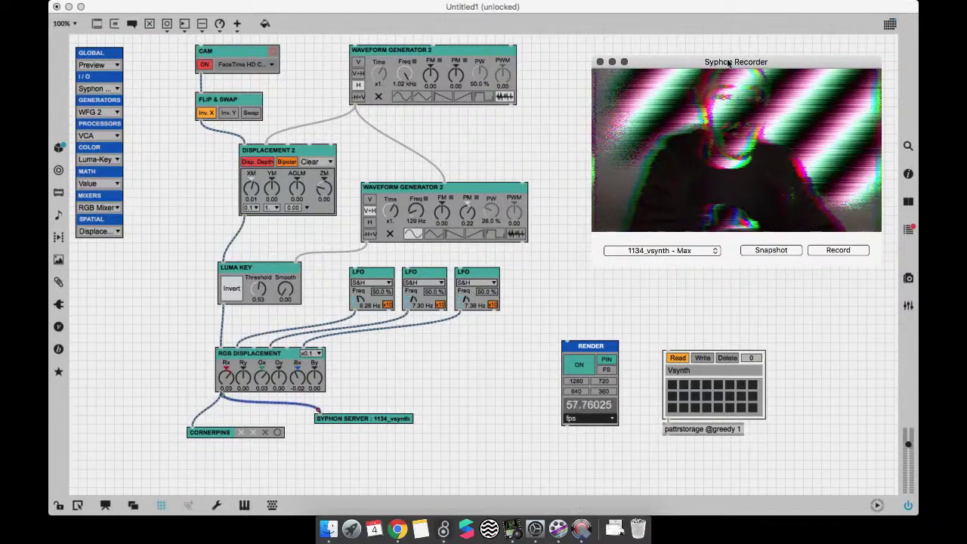
Step: Review Syphon Recorder's video, audio and saving preferences, then close them without changes
{"action": "mouse_move", "coordinate": [728, 64]}
{"action": "left_mouse_down"}
{"action": "mouse_move", "coordinate": [696, 70]}
{"action": "mouse_move", "coordinate": [719, 72]}
{"action": "left_mouse_up"}
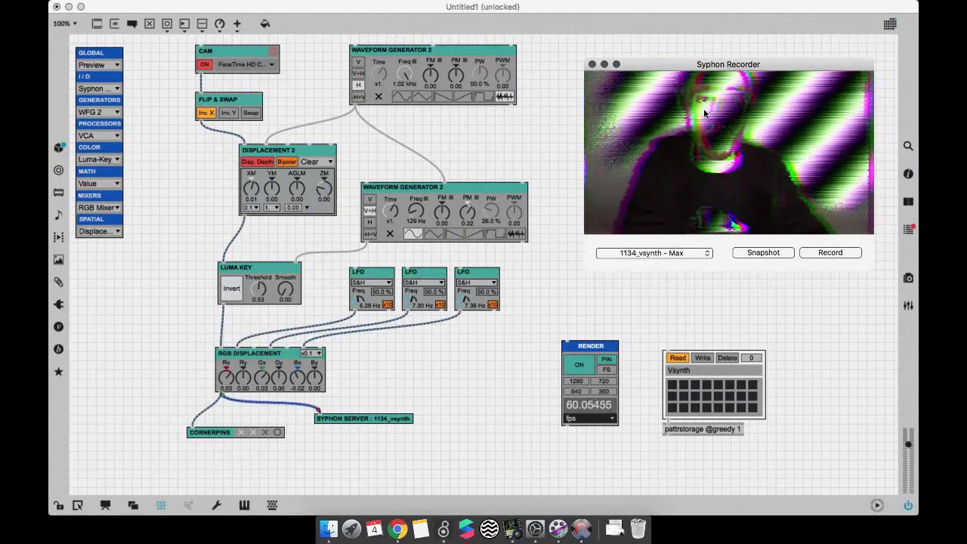
{"action": "key", "text": "super+comma"}
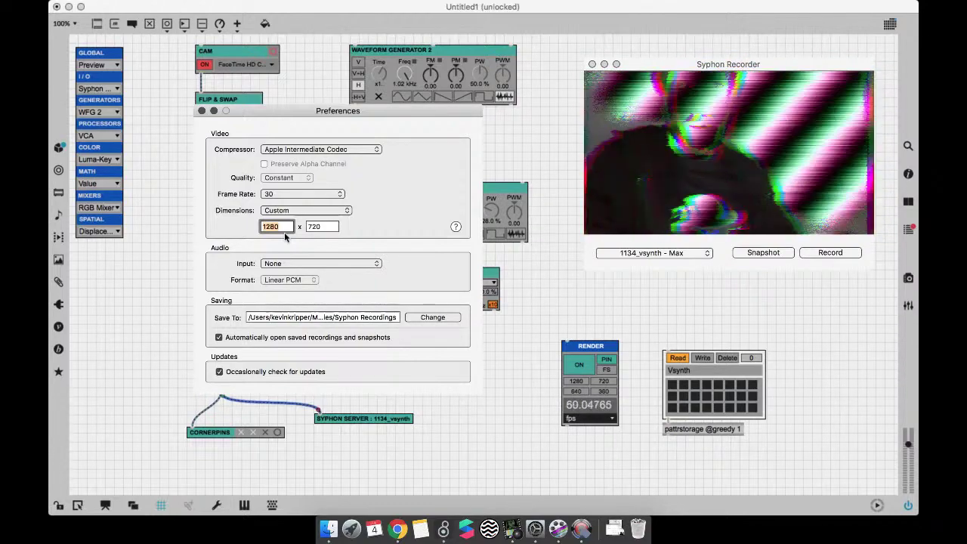
{"action": "left_click", "coordinate": [201, 111]}
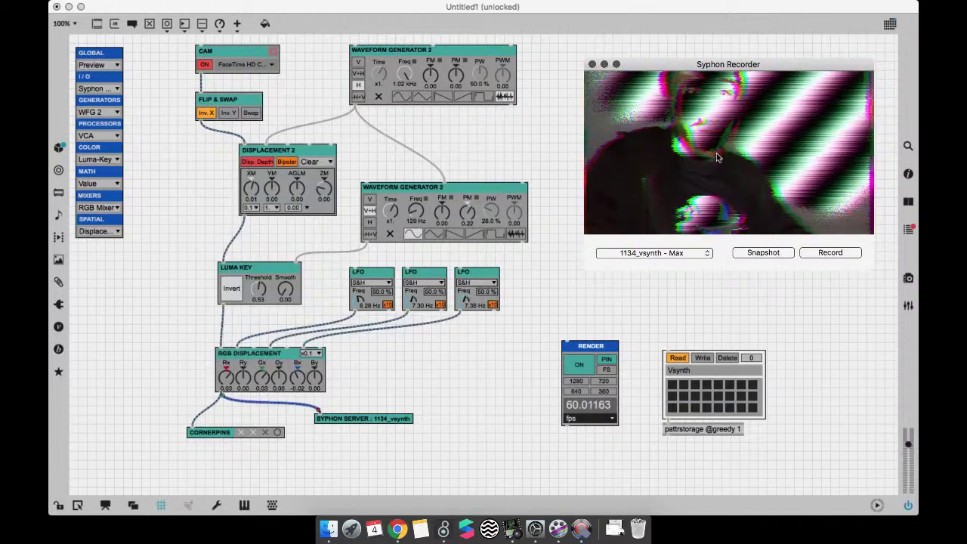
Step: Record a clip of the 1134_vsynth output in Syphon Recorder, play back the saved movie, and close it
{"action": "left_click", "coordinate": [852, 252]}
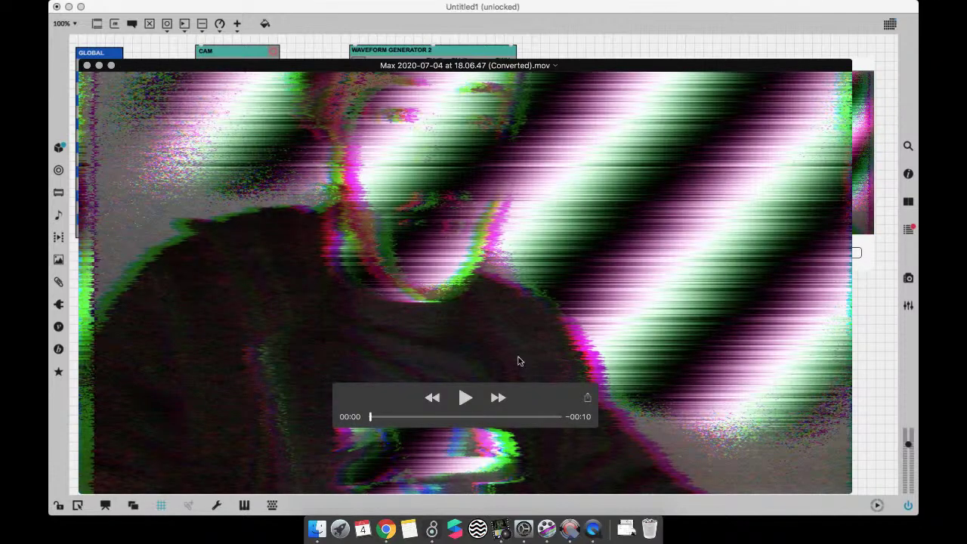
{"action": "left_click", "coordinate": [464, 397]}
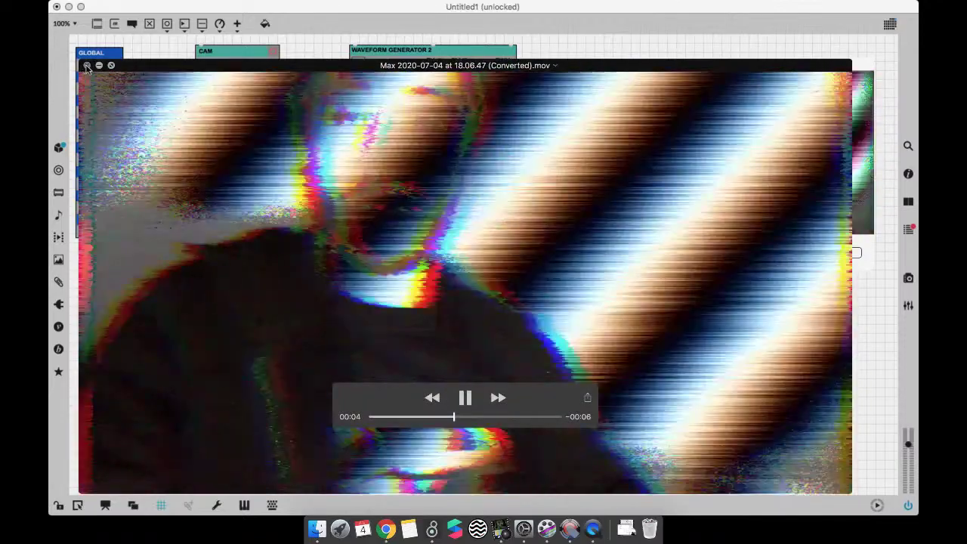
{"action": "left_click", "coordinate": [86, 67]}
Step: Switch back to Max, lock the patch, and set the LUMA KEY threshold to 0.22
{"action": "left_click", "coordinate": [419, 209]}
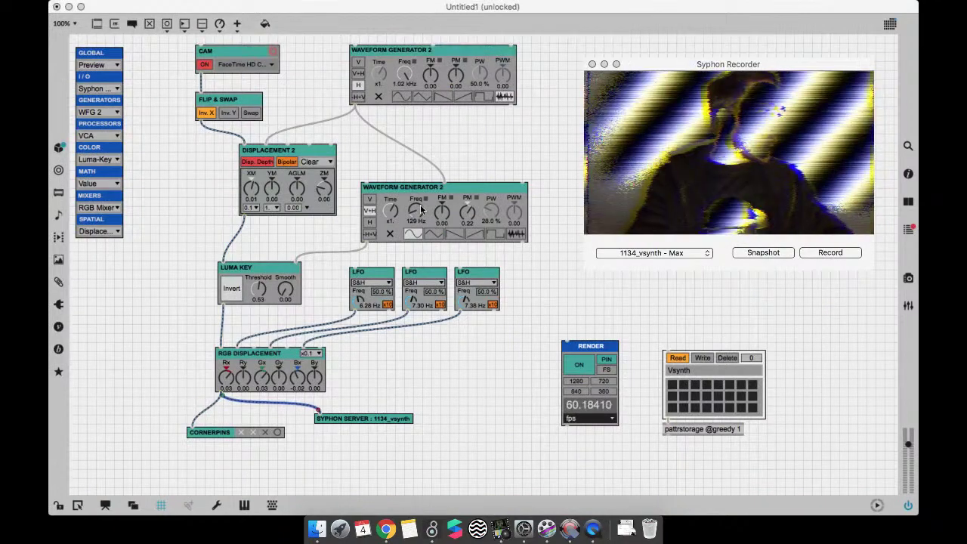
{"action": "left_click", "coordinate": [625, 300]}
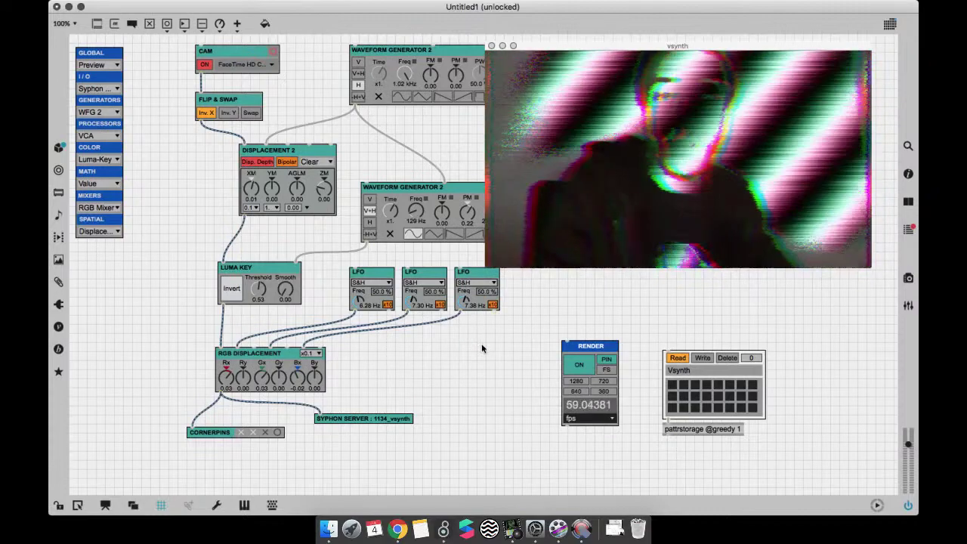
{"action": "key", "text": "super+e"}
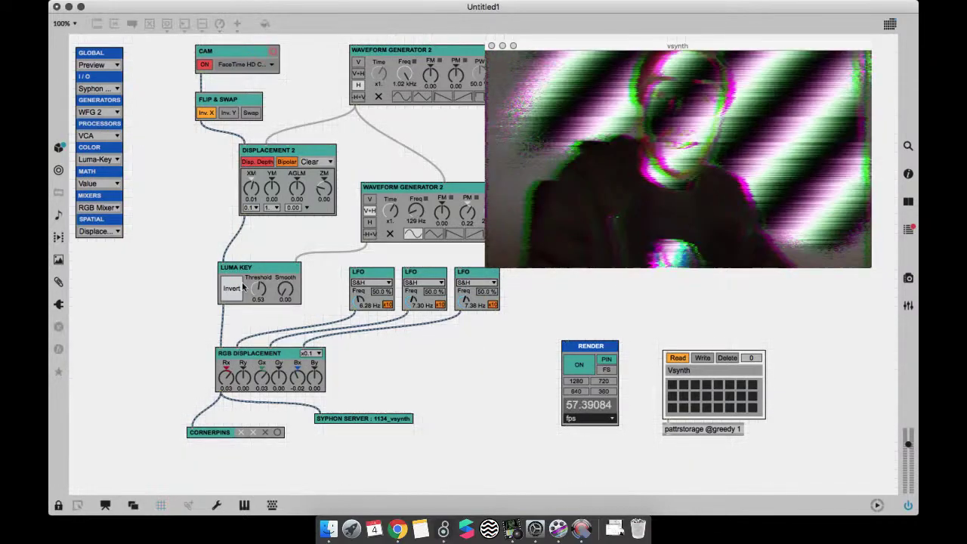
{"action": "left_click_drag", "start_coordinate": [260, 298], "coordinate": [260, 315]}
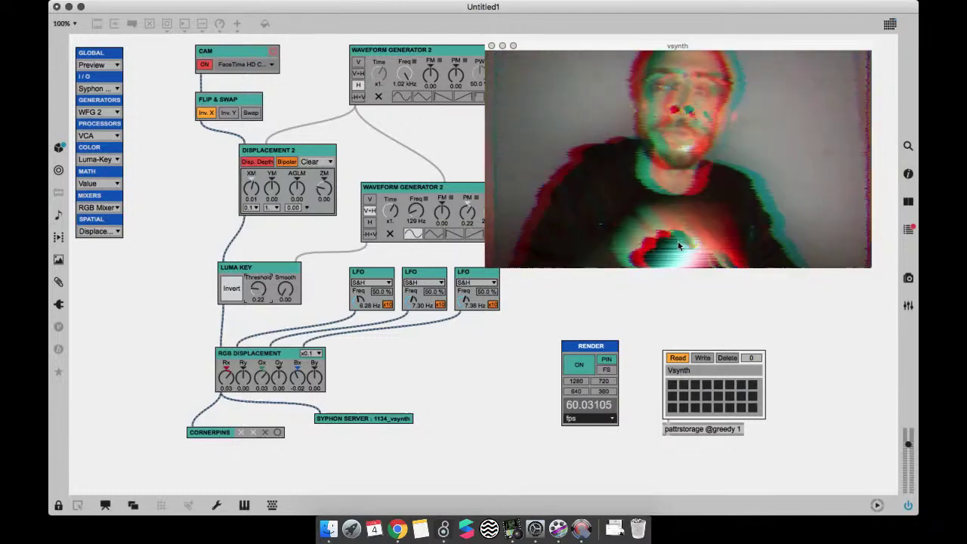
{"action": "key", "text": "Escape"}
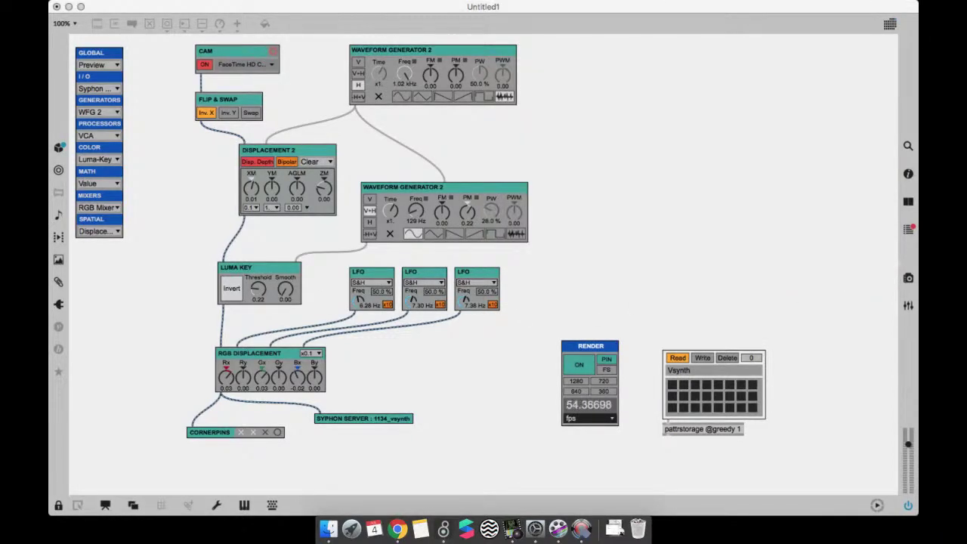